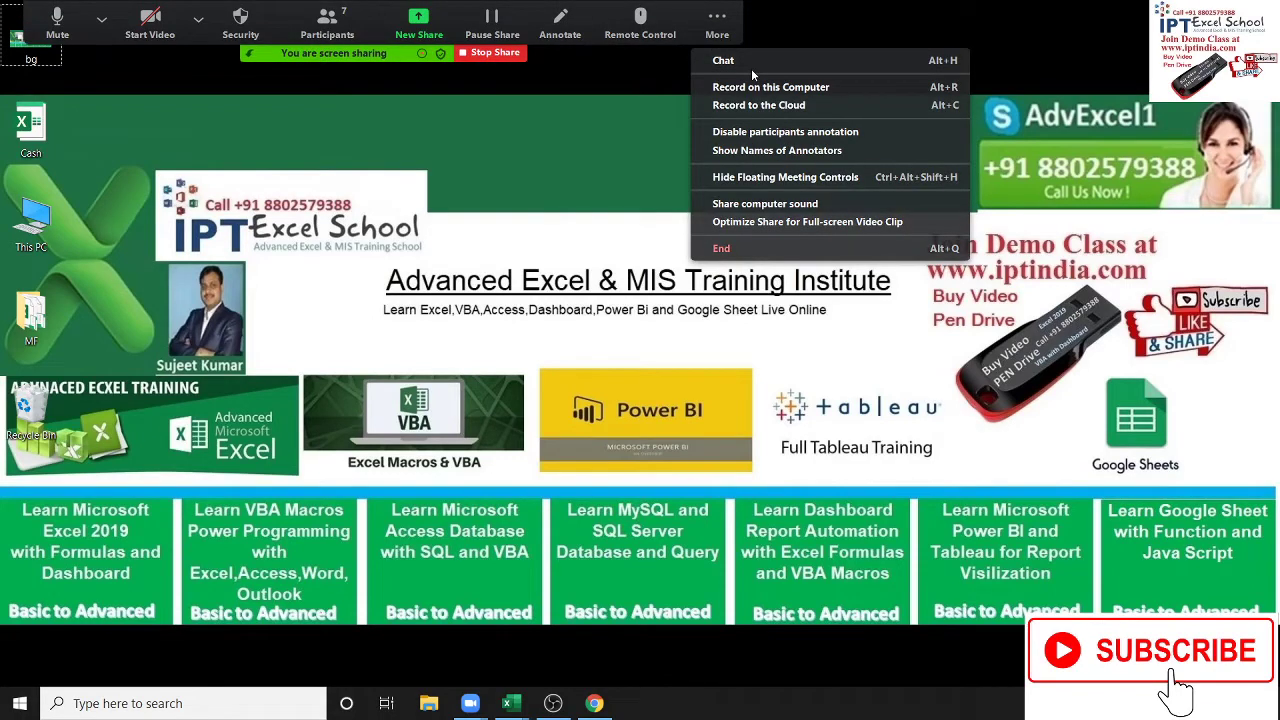
- Dismiss Zoom's More menu, review the seven-person participant list, then close it
{"action": "left_click", "coordinate": [696, 150]}
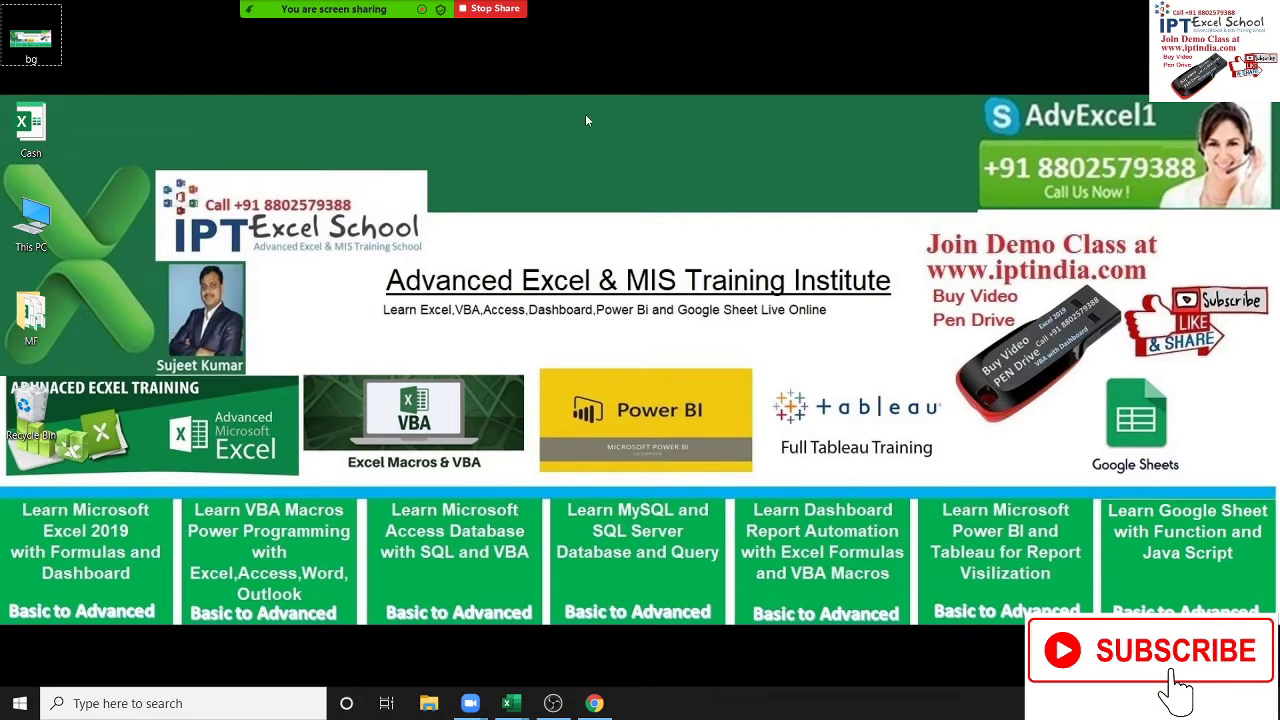
{"action": "left_click", "coordinate": [327, 22]}
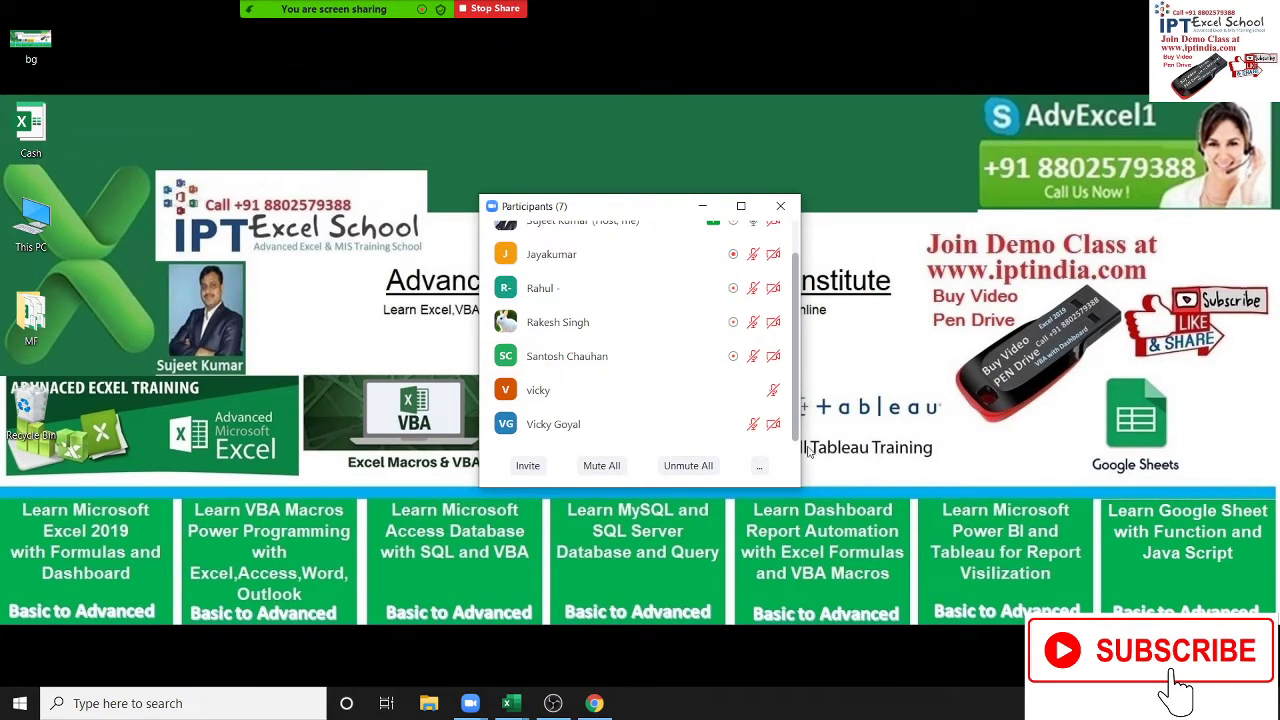
{"action": "scroll", "coordinate": [786, 386], "scroll_direction": "up", "scroll_amount": 1}
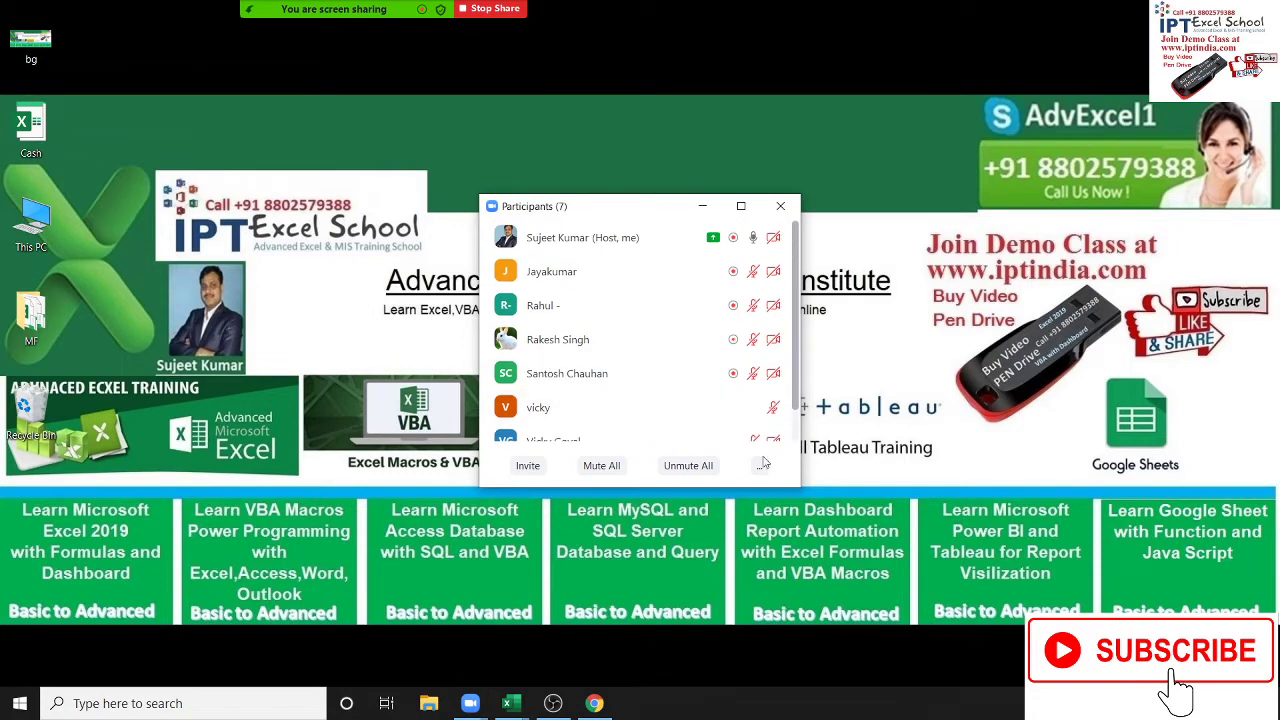
{"action": "mouse_move", "coordinate": [680, 441]}
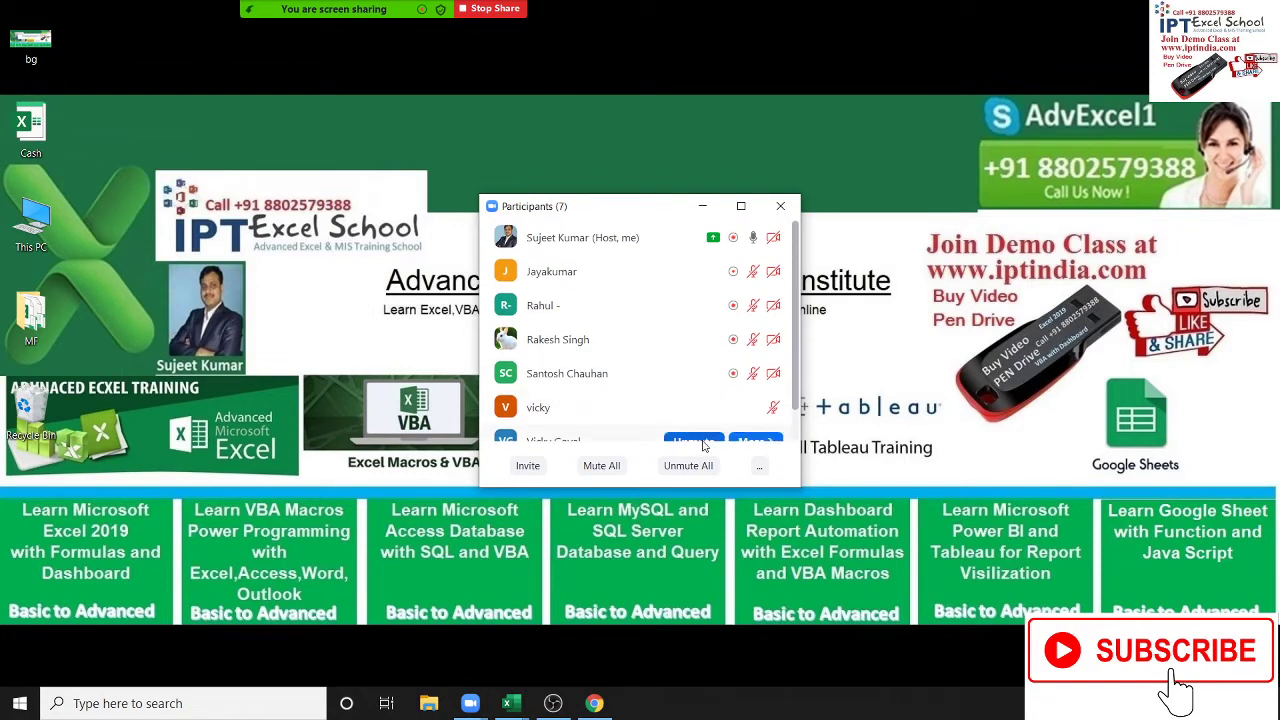
{"action": "scroll", "coordinate": [680, 440], "scroll_direction": "down", "scroll_amount": 1}
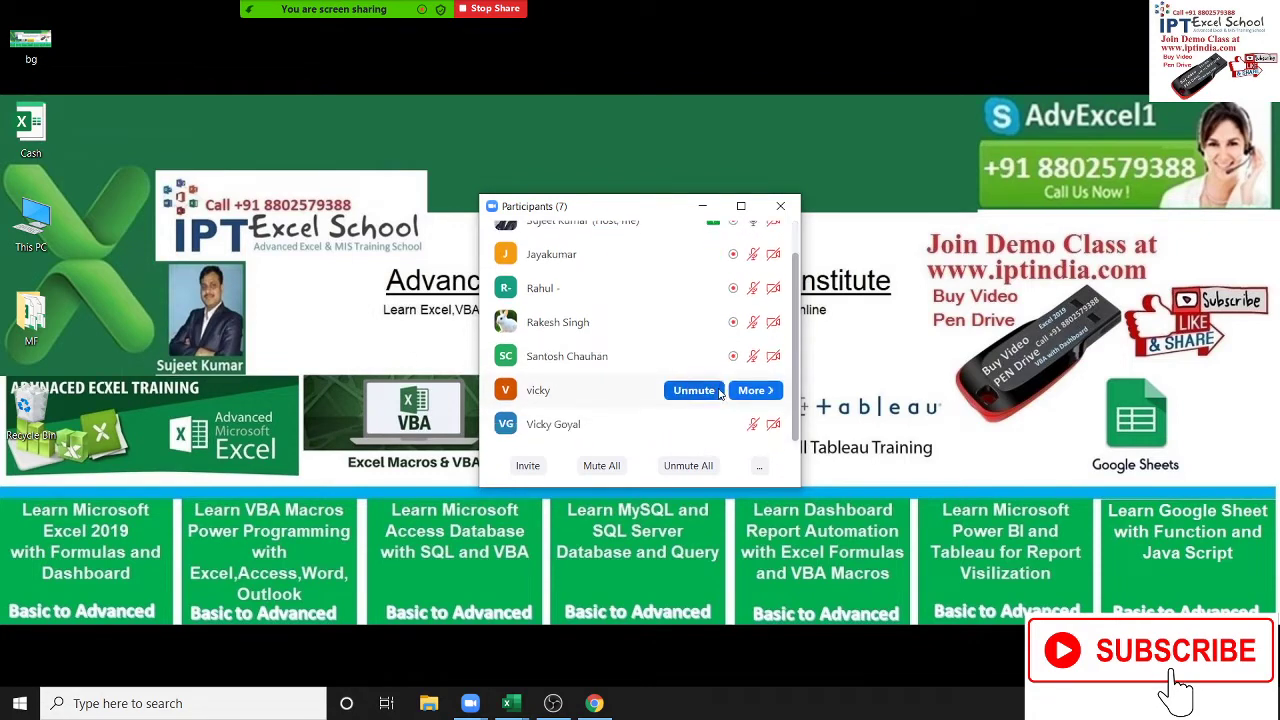
{"action": "scroll", "coordinate": [680, 440], "scroll_direction": "up", "scroll_amount": 1}
{"action": "left_click", "coordinate": [792, 207]}
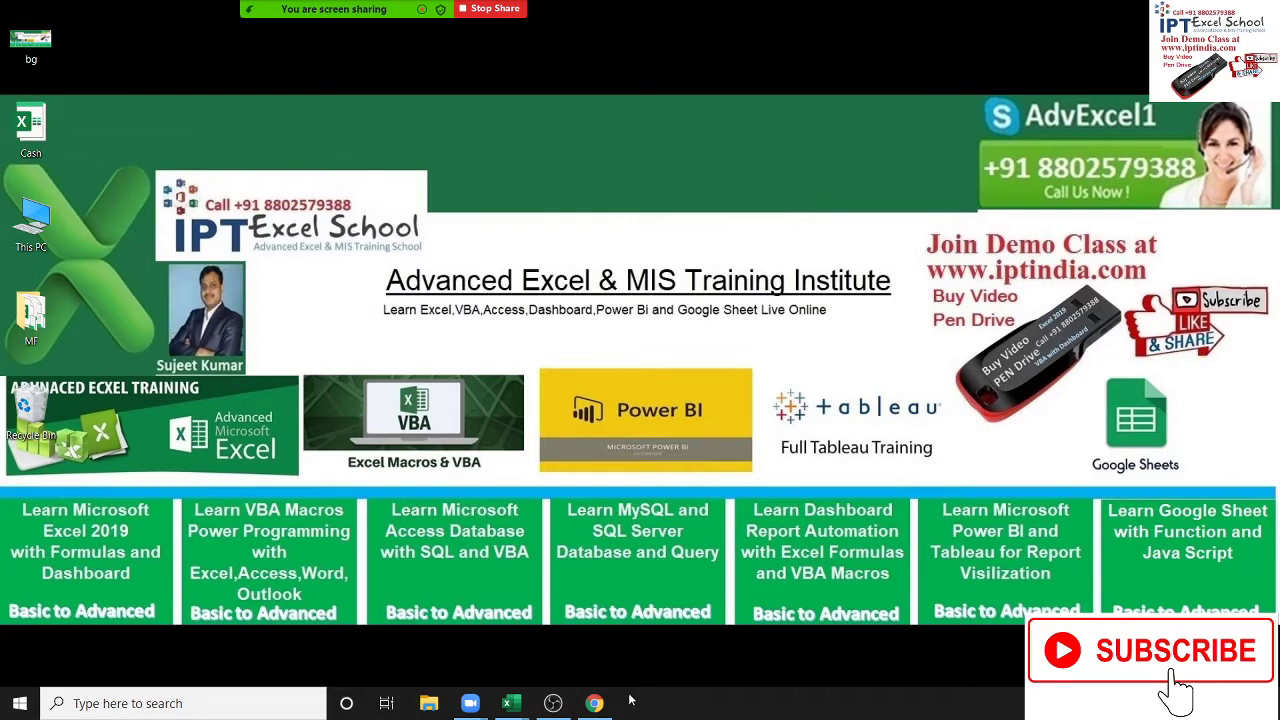
- Switch to the blank Excel workbook, zoom in, and enter 10:30 in cell B4
{"action": "mouse_move", "coordinate": [509, 703]}
{"action": "left_click", "coordinate": [480, 645]}
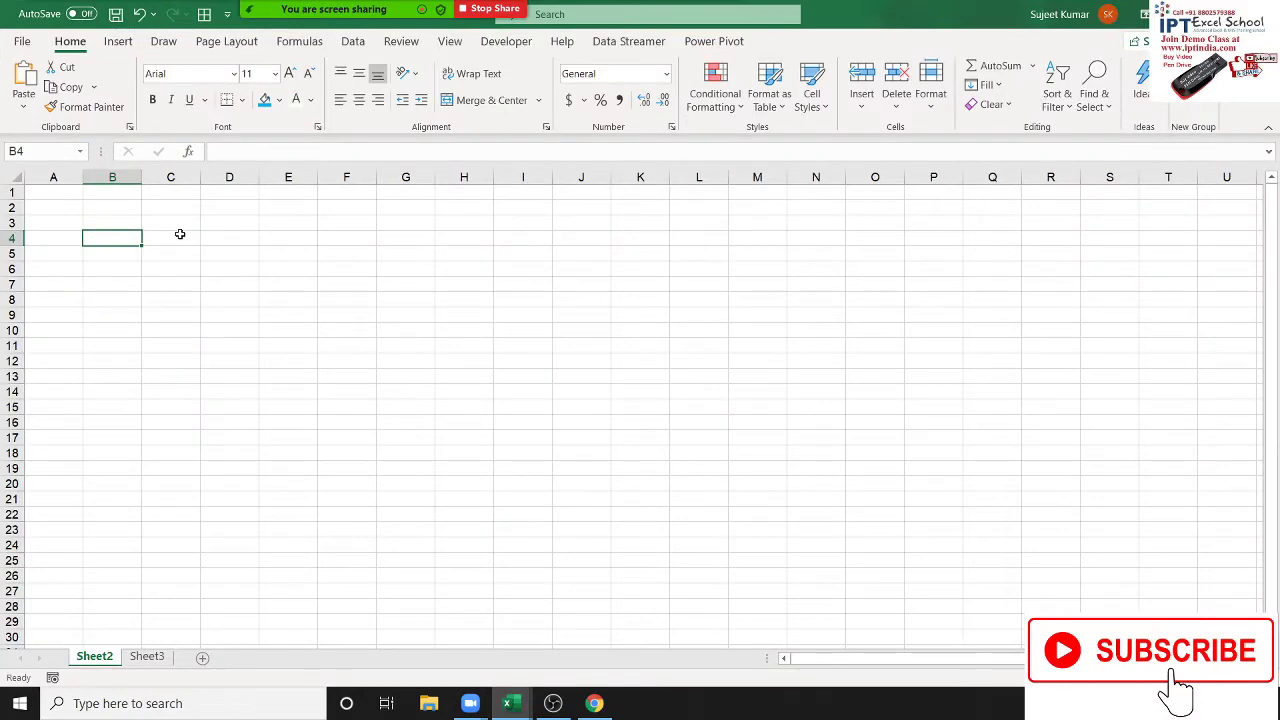
{"action": "scroll", "coordinate": [180, 234], "scroll_direction": "up", "scroll_amount": 10, "text": "ctrl"}
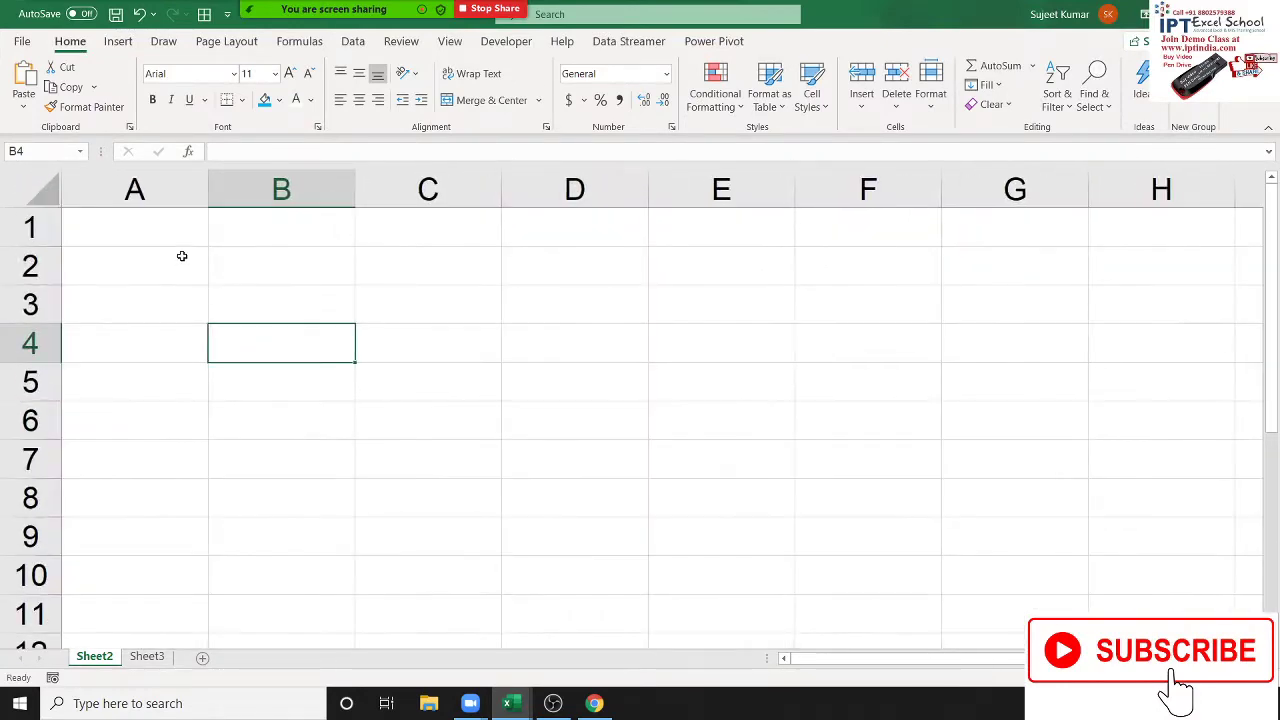
{"action": "scroll", "coordinate": [357, 446], "scroll_direction": "up", "scroll_amount": 1, "text": "ctrl"}
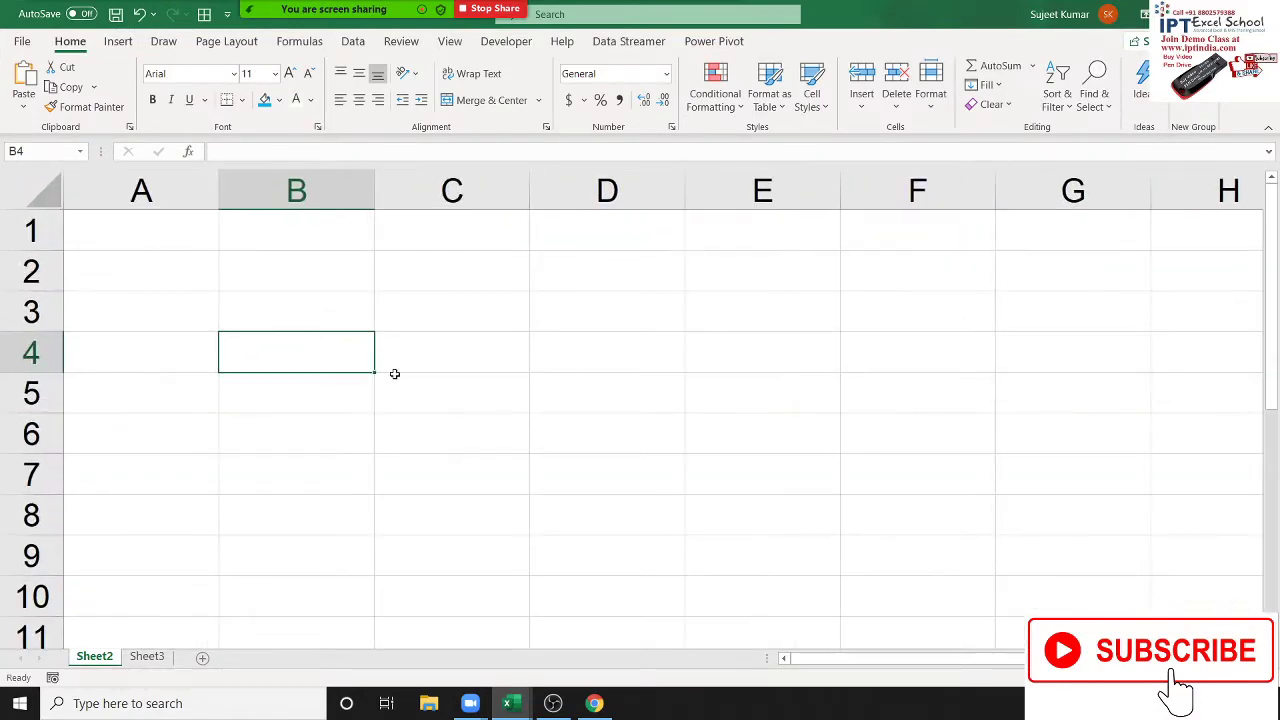
{"action": "type", "text": "10"}
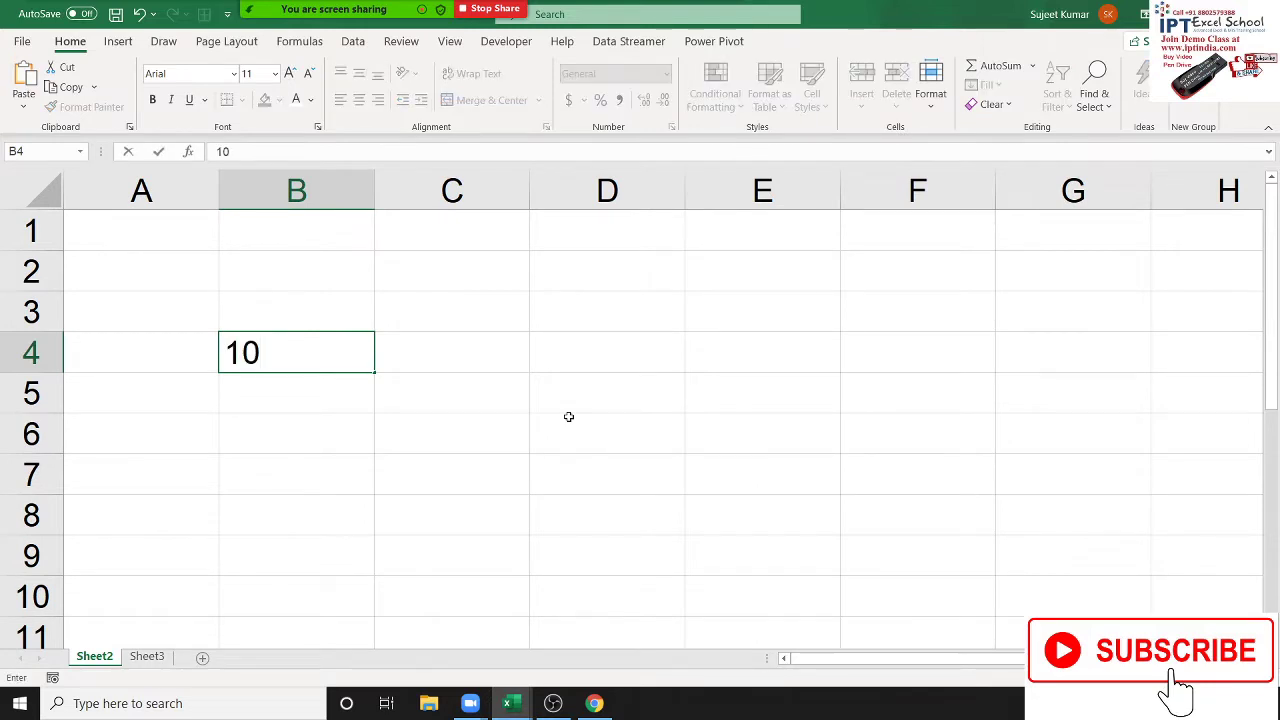
{"action": "type", "text": ":"}
{"action": "type", "text": "30"}
{"action": "key", "text": "Return"}
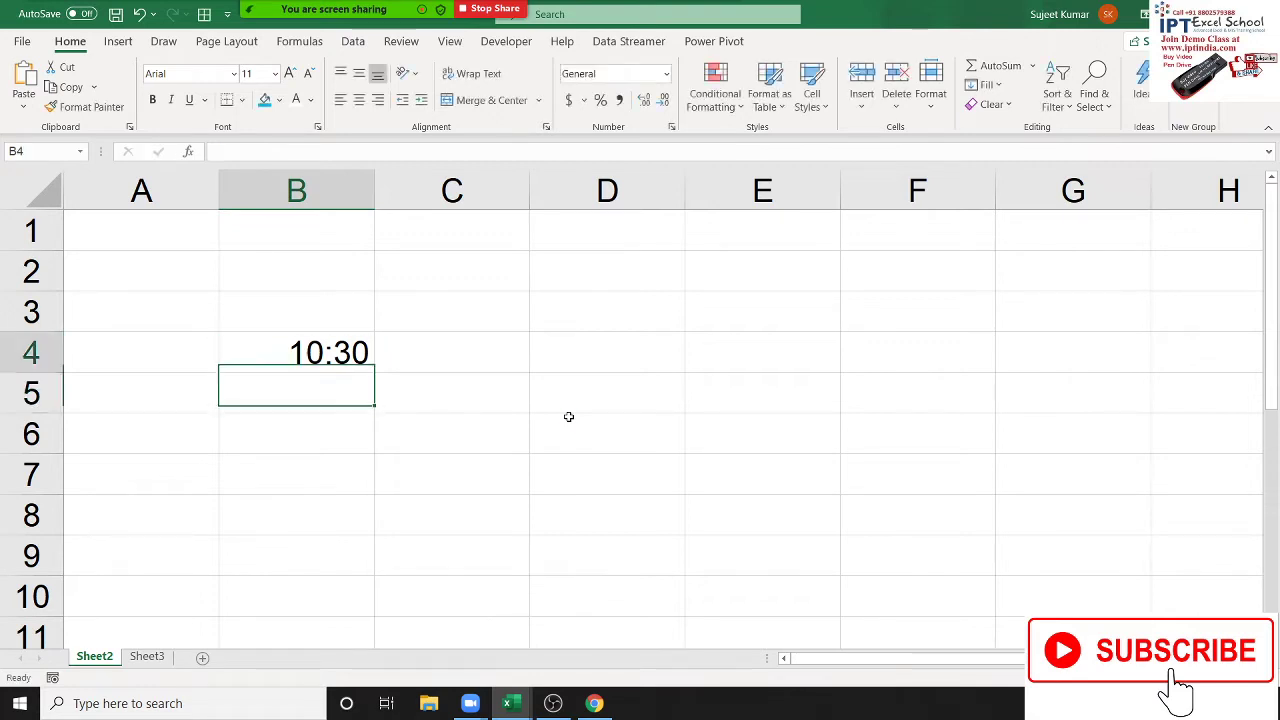
{"action": "key", "text": "Up"}
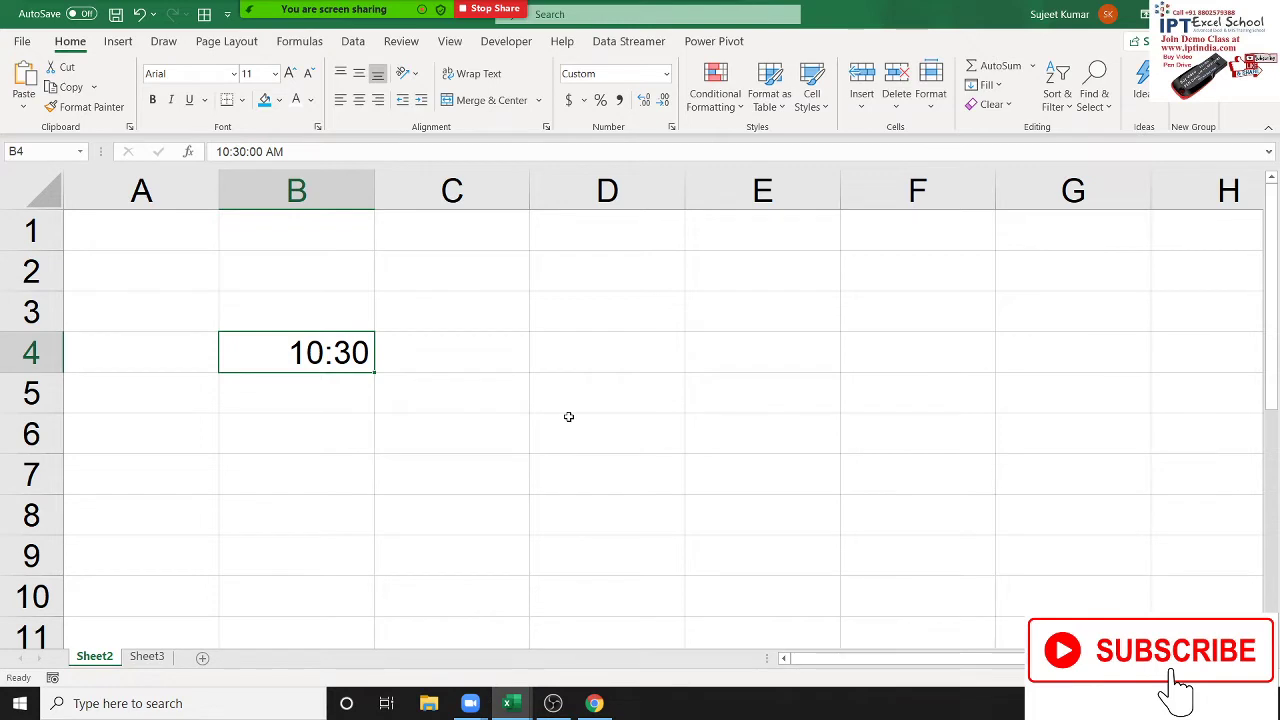
- Re-enter B4 as 10:30:00 PM, then as 22:30
{"action": "type", "text": "1"}
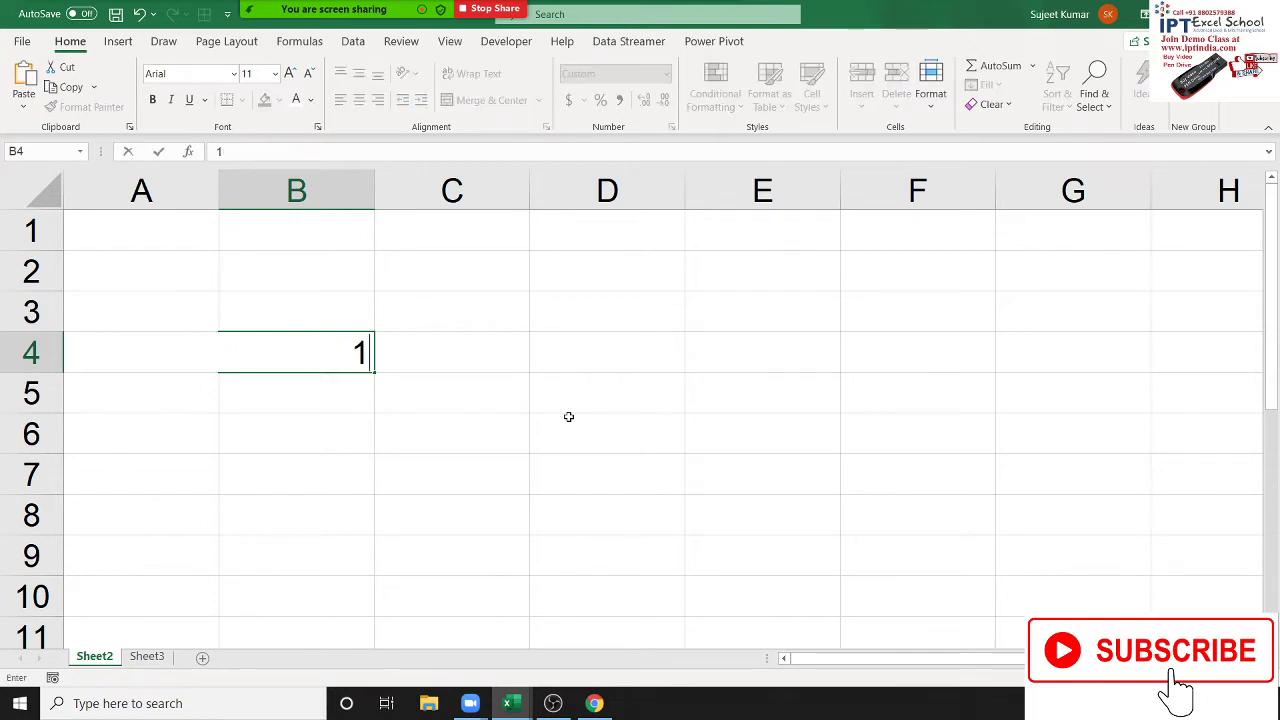
{"action": "type", "text": "0:30"}
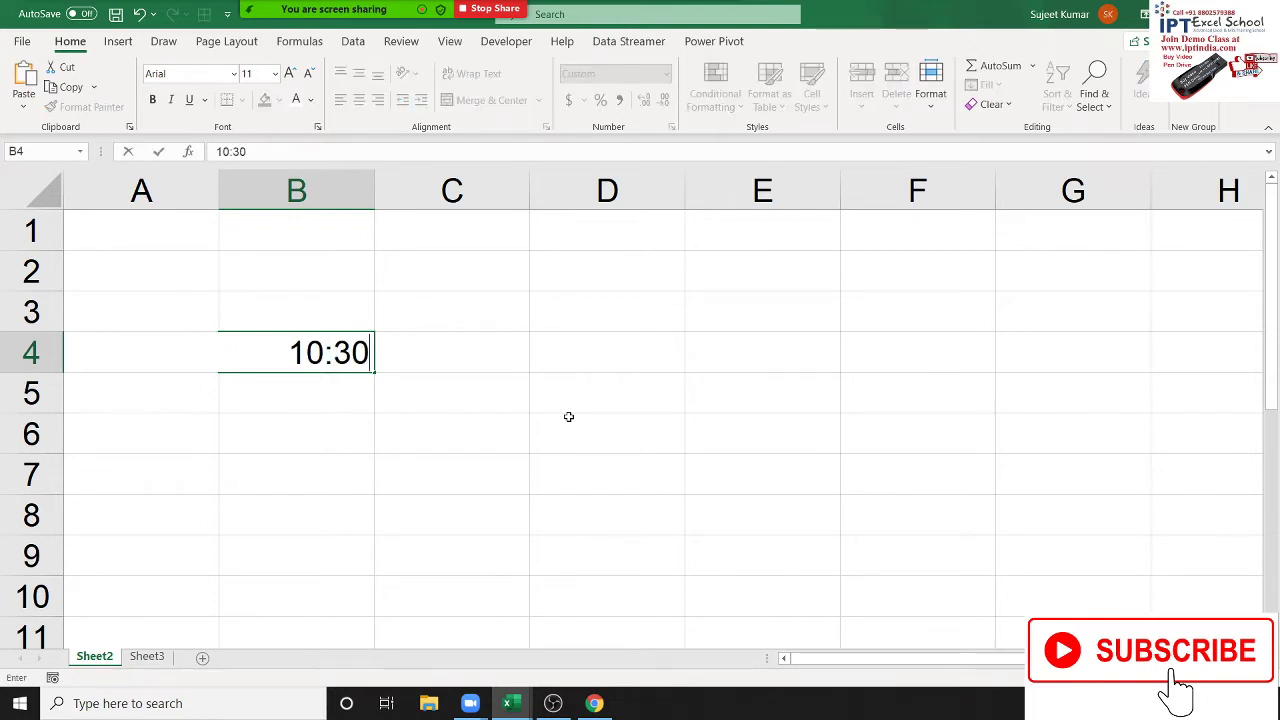
{"action": "type", "text": ":00 PM"}
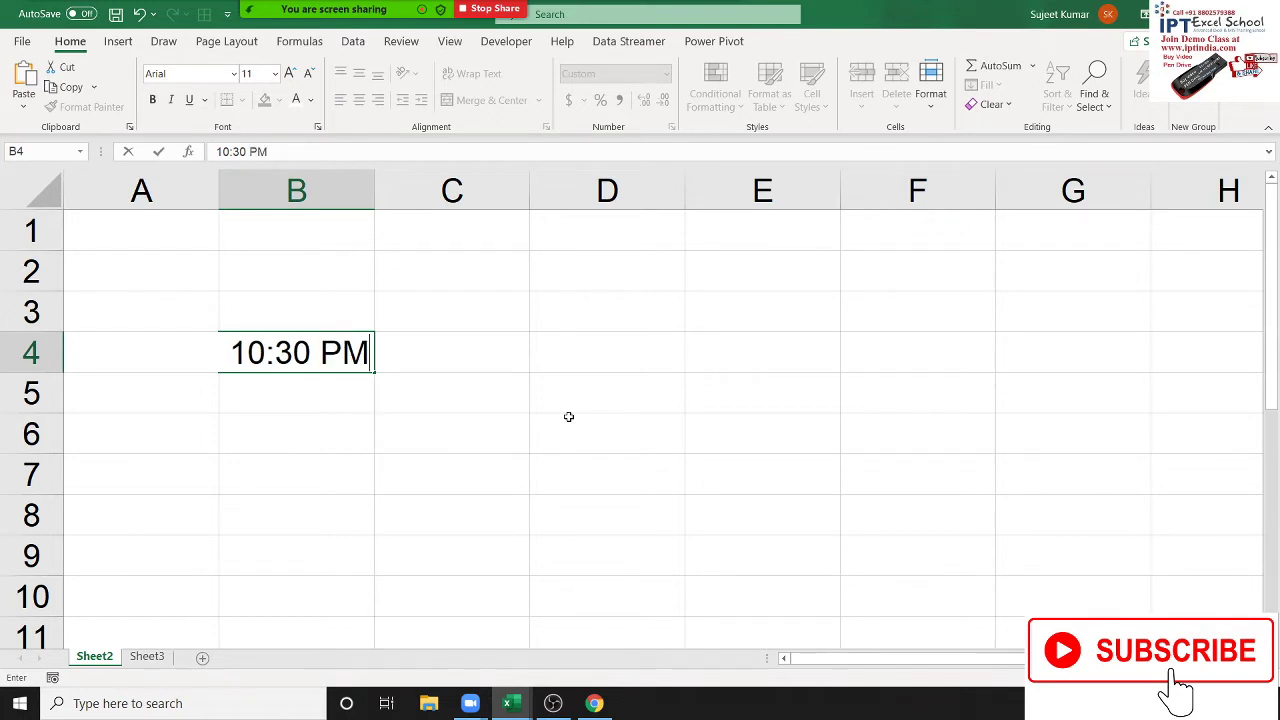
{"action": "key", "text": "Return"}
{"action": "key", "text": "Up"}
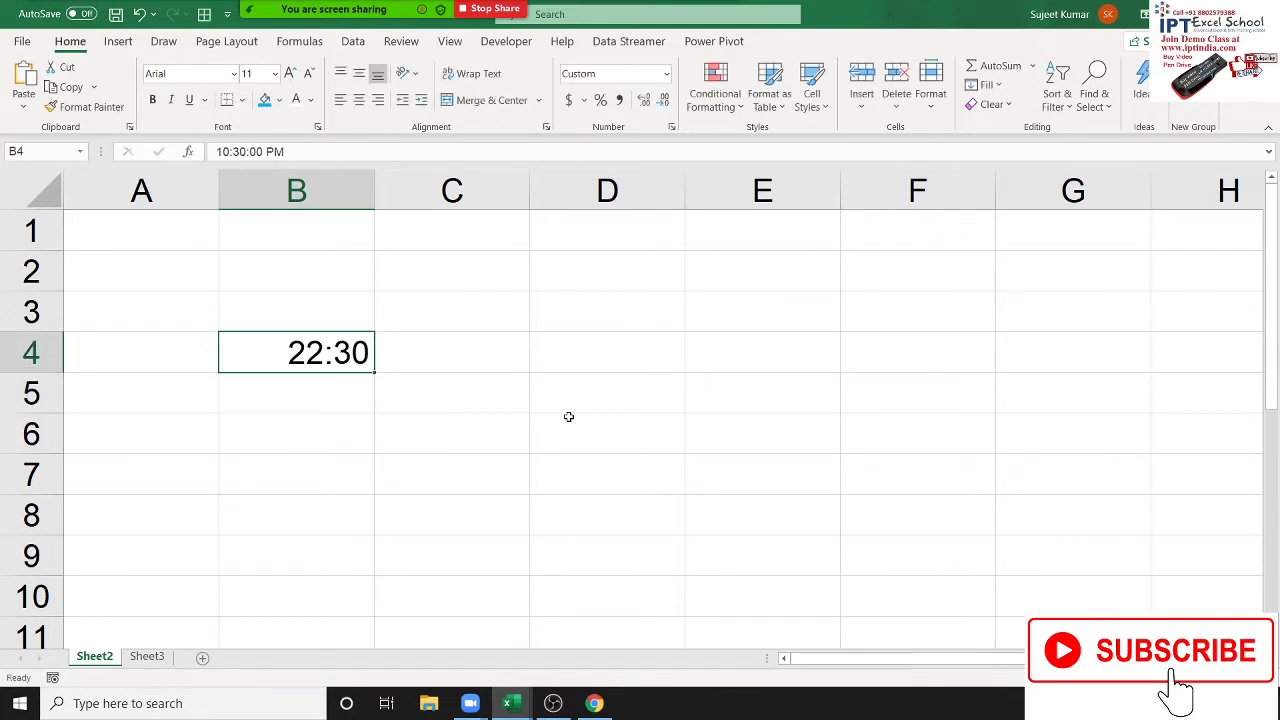
{"action": "type", "text": "22"}
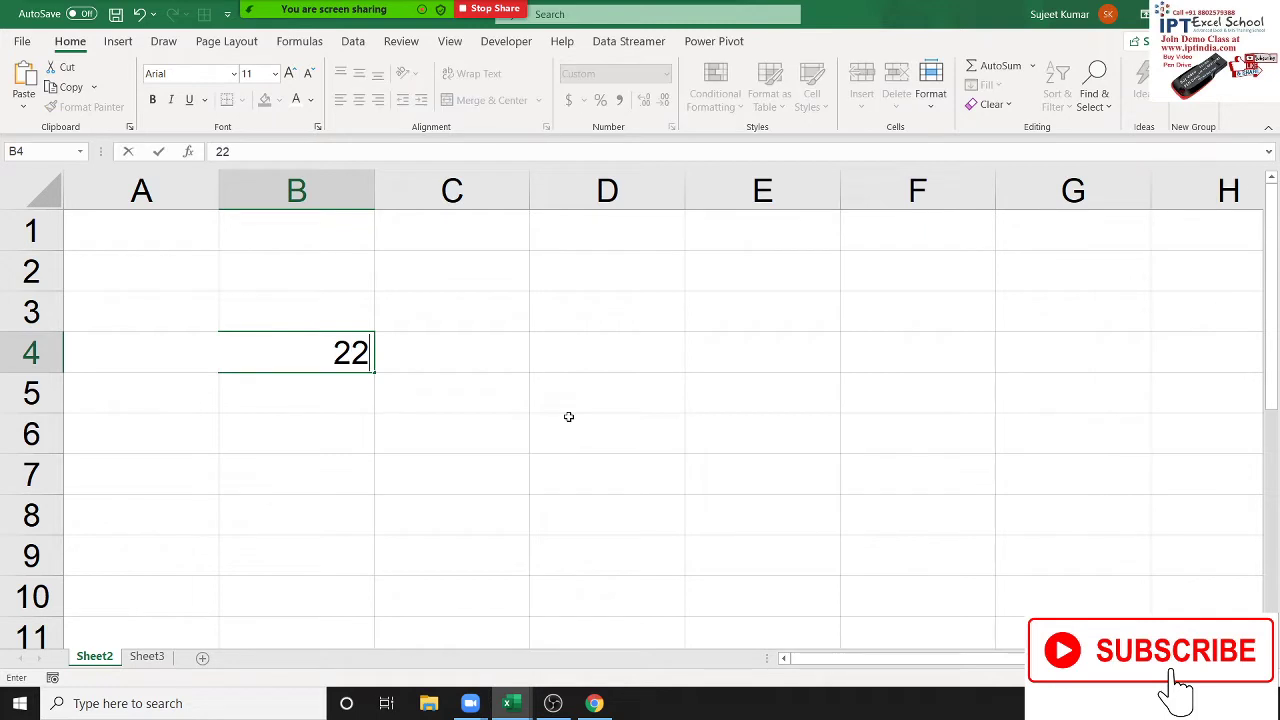
{"action": "type", "text": ":30"}
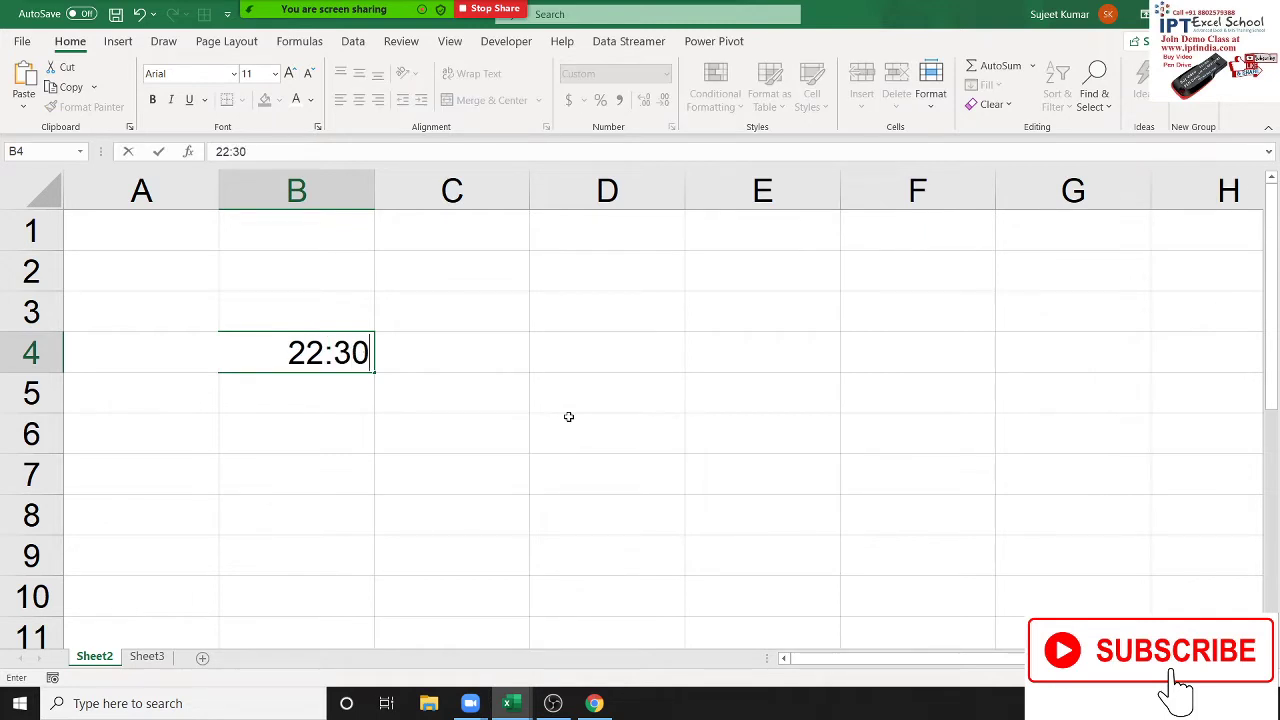
{"action": "key", "text": "Return"}
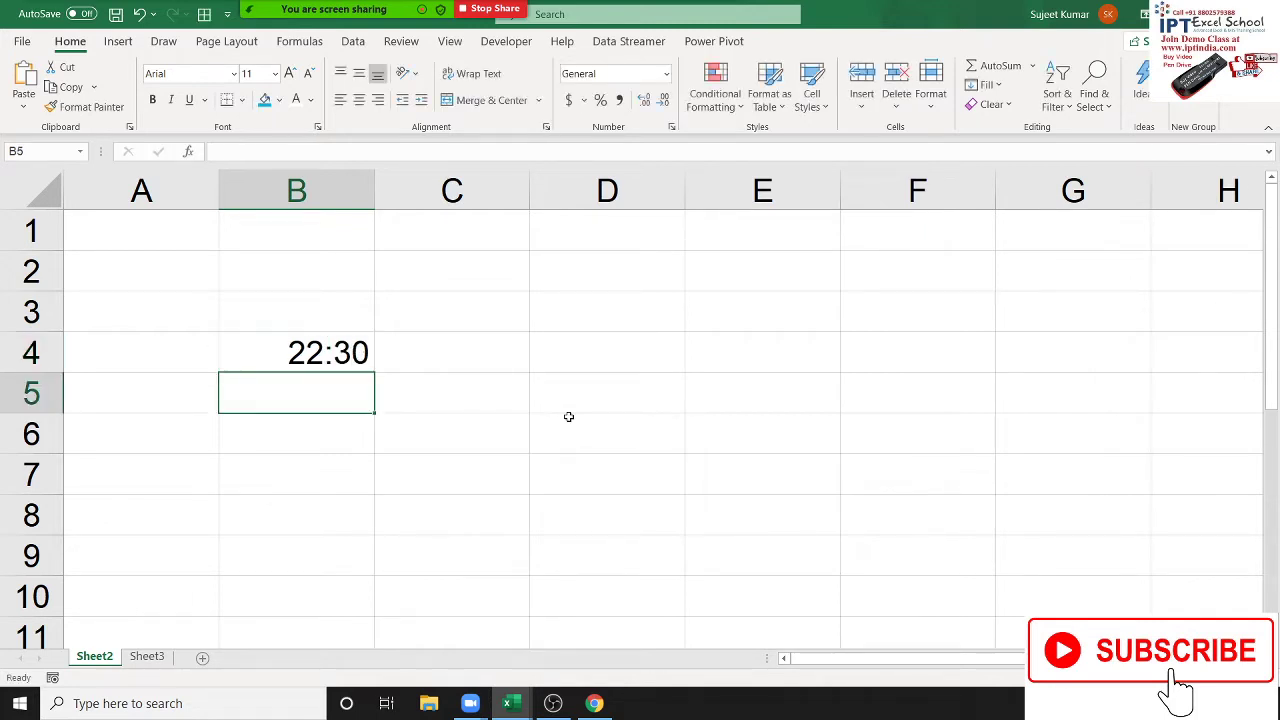
{"action": "key", "text": "Up"}
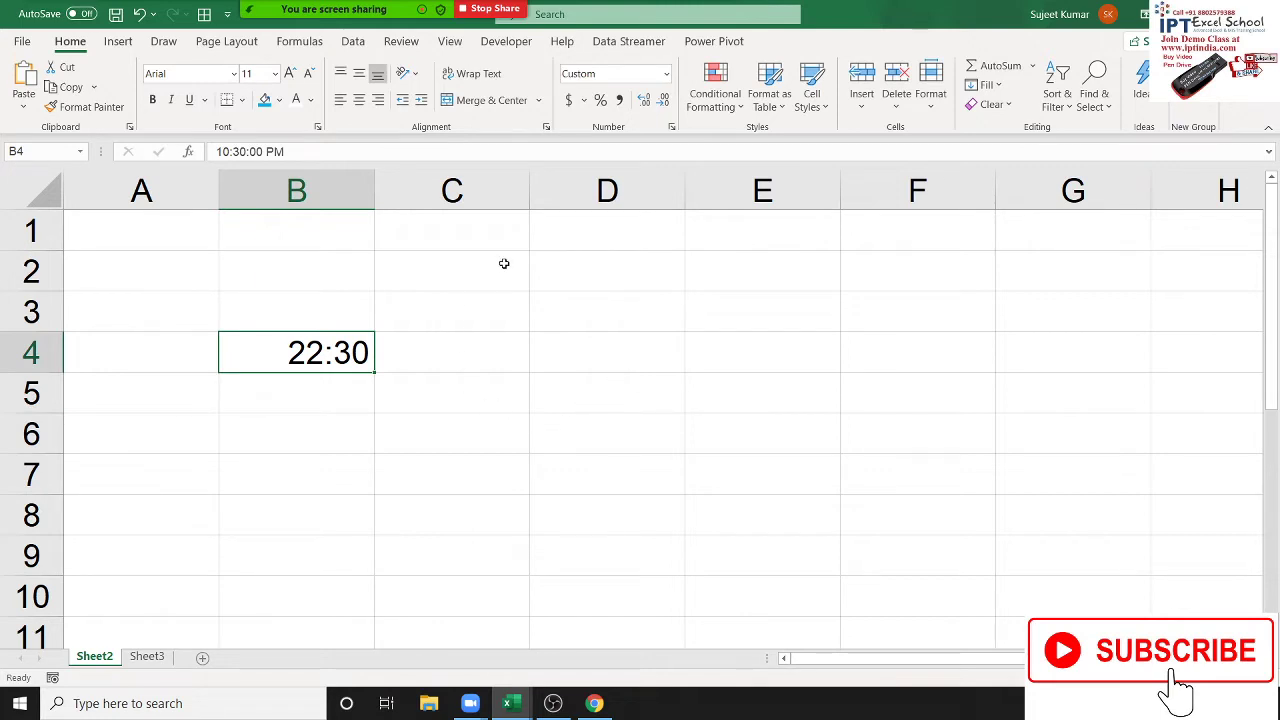
- Format B4 with the Time type 1:30 PM so it reads 10:30 PM
{"action": "left_click", "coordinate": [670, 128]}
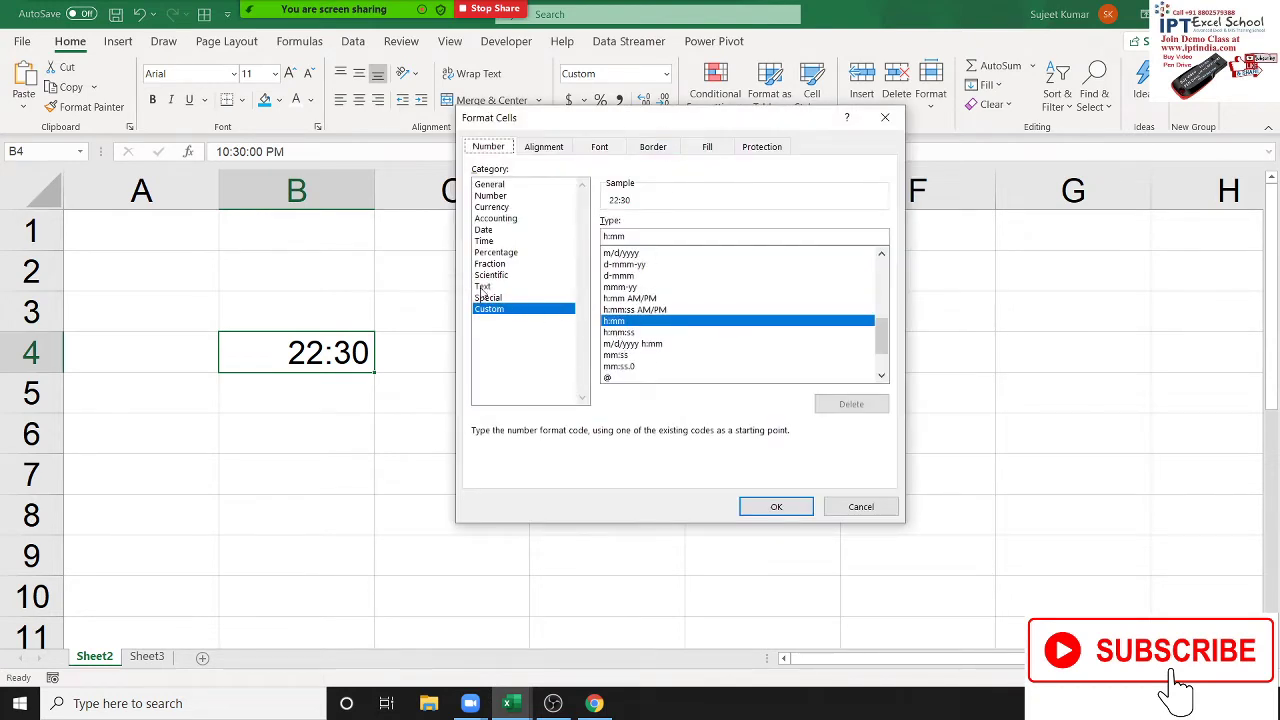
{"action": "left_click", "coordinate": [484, 244]}
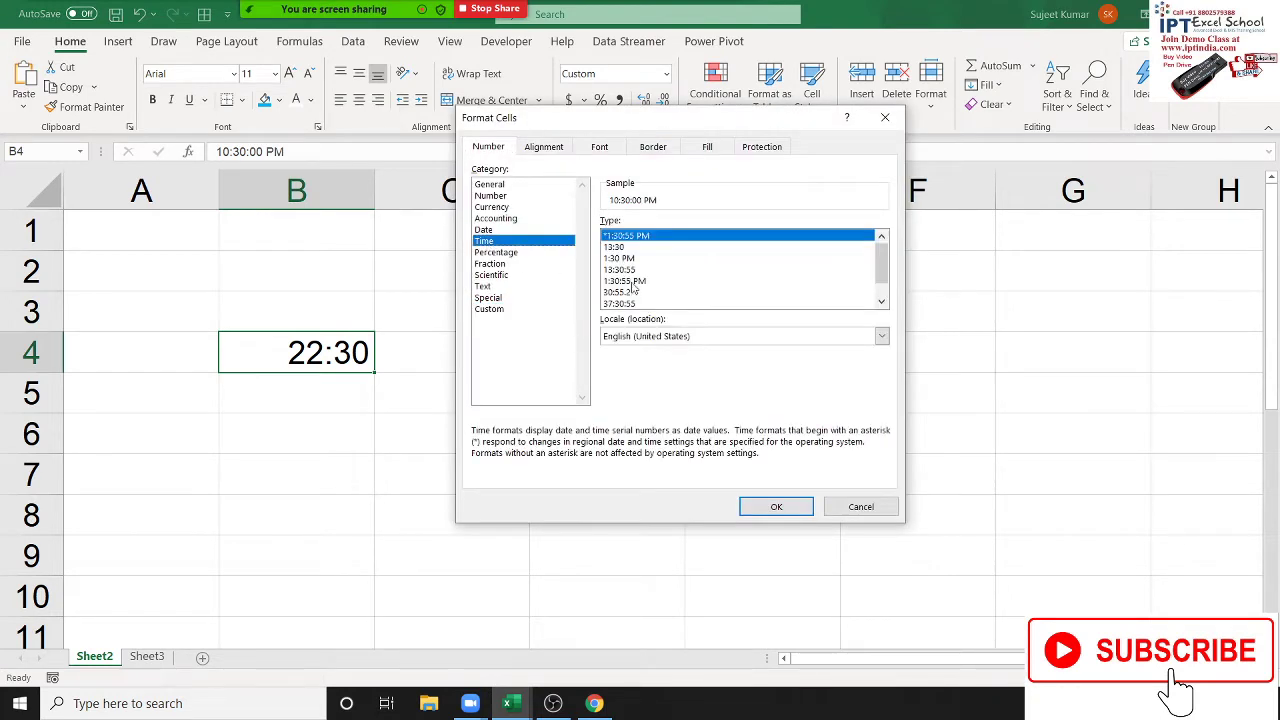
{"action": "left_click", "coordinate": [630, 258]}
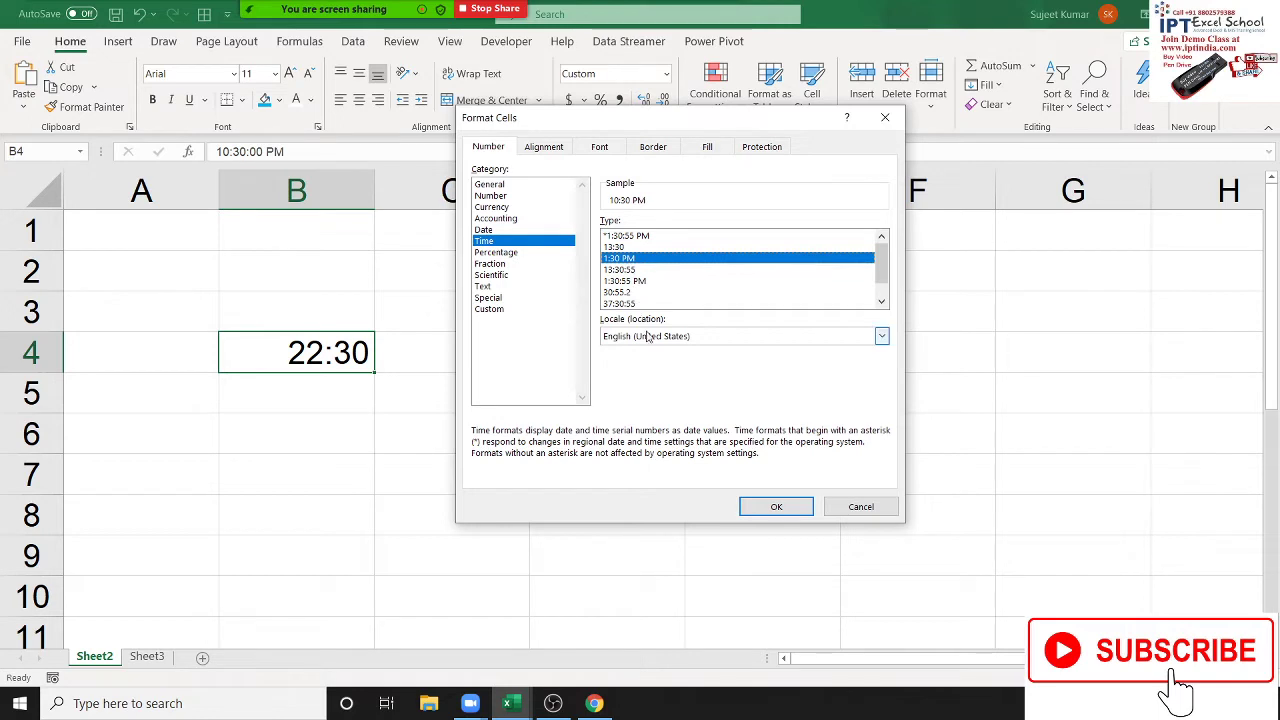
{"action": "left_click", "coordinate": [774, 507]}
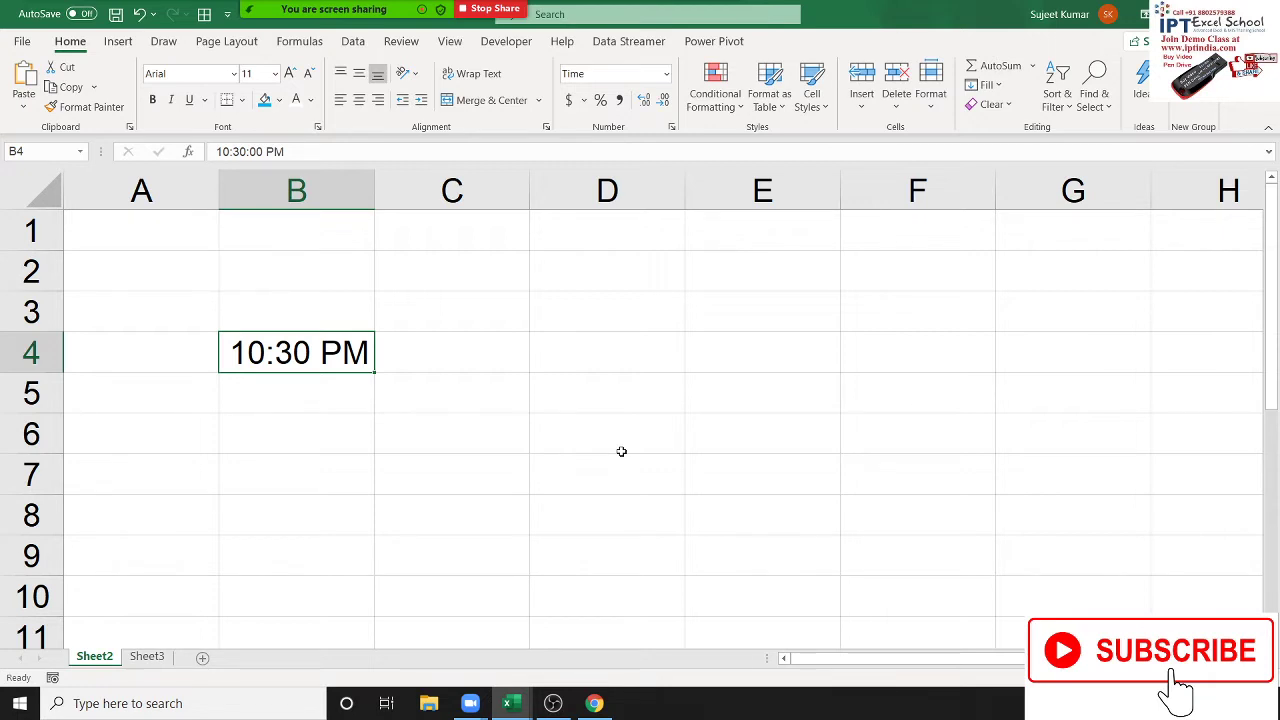
- Label C3, D3 and E3 with the headers H, M and S
{"action": "left_click", "coordinate": [410, 368]}
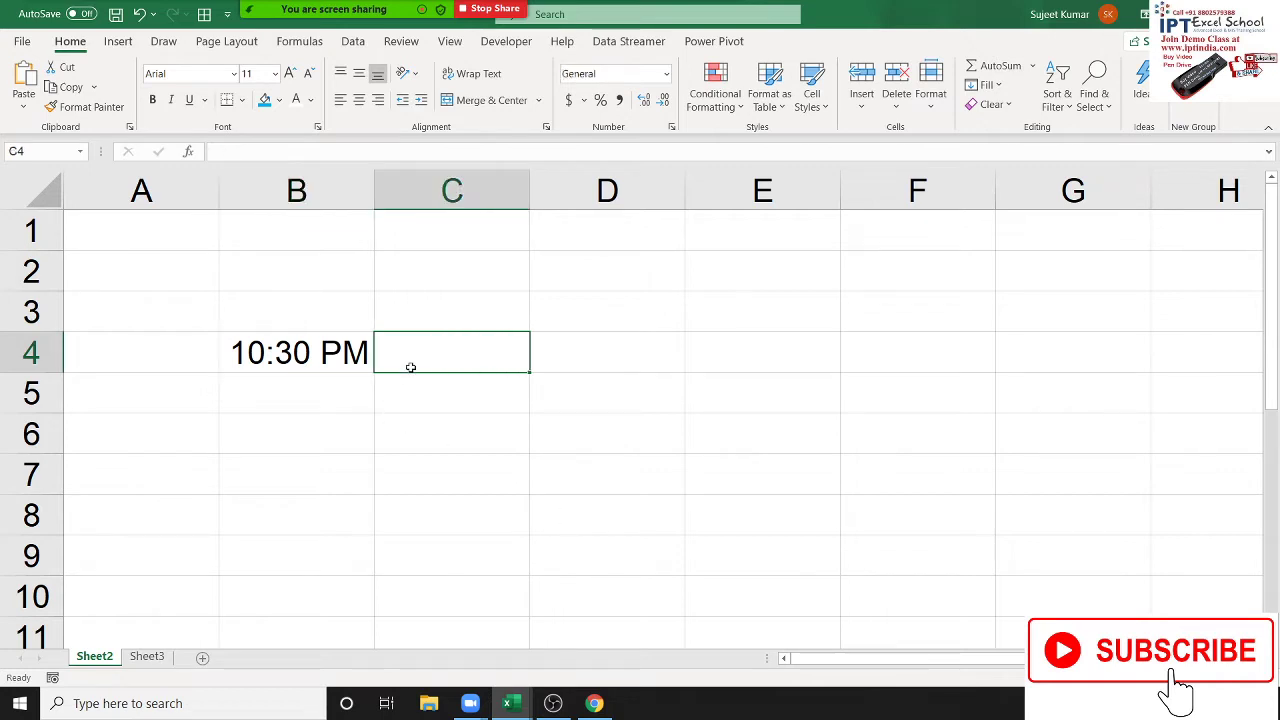
{"action": "key", "text": "Up"}
{"action": "type", "text": "H"}
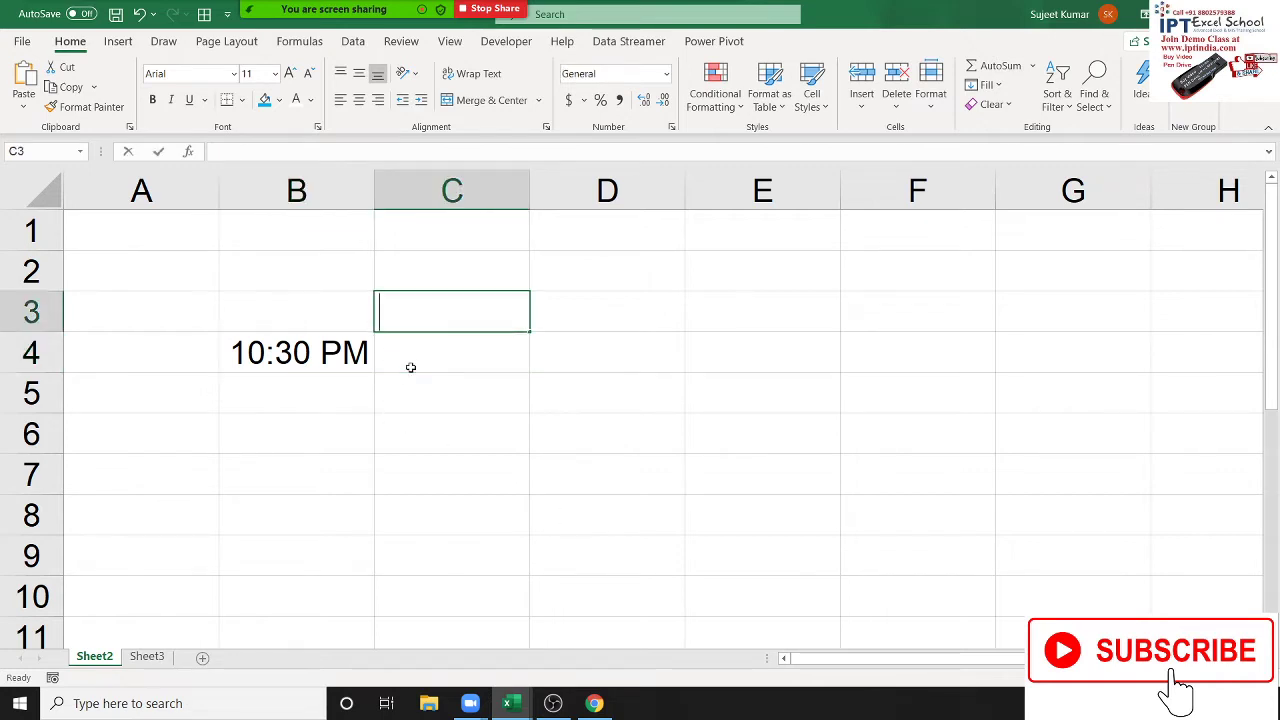
{"action": "key", "text": "Tab"}
{"action": "type", "text": "M"}
{"action": "key", "text": "Tab"}
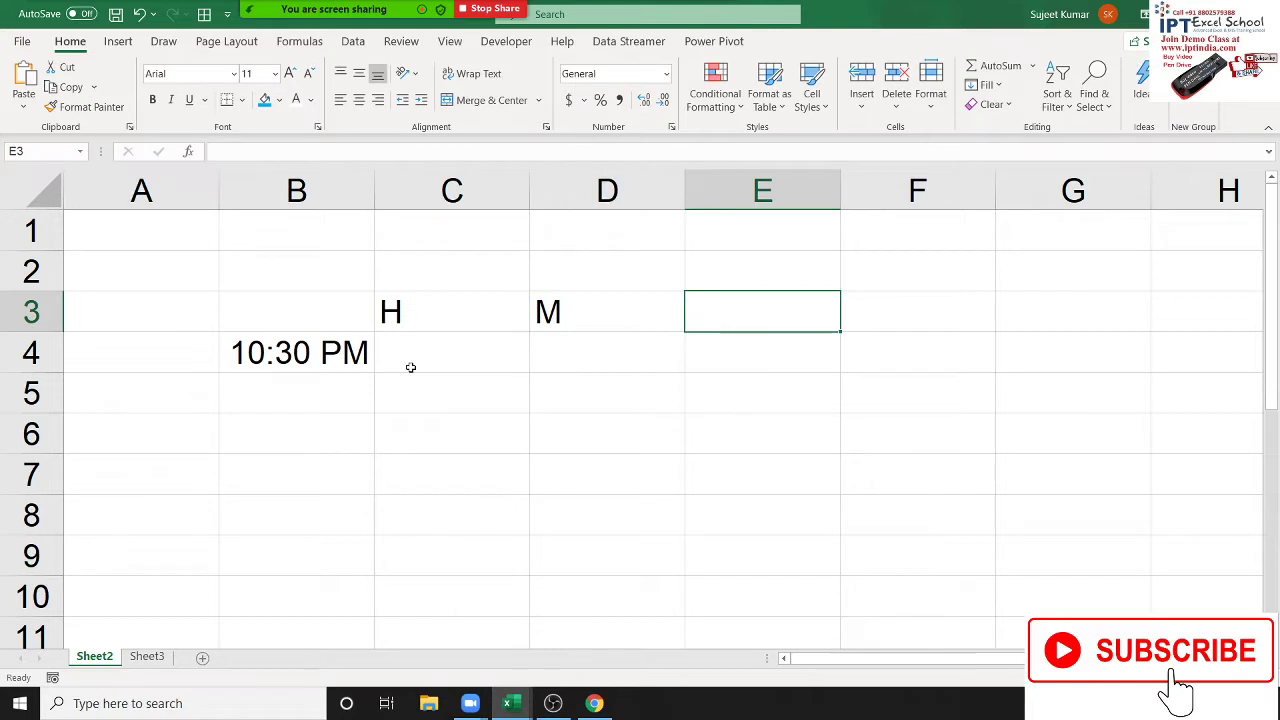
{"action": "type", "text": "S"}
{"action": "key", "text": "Return"}
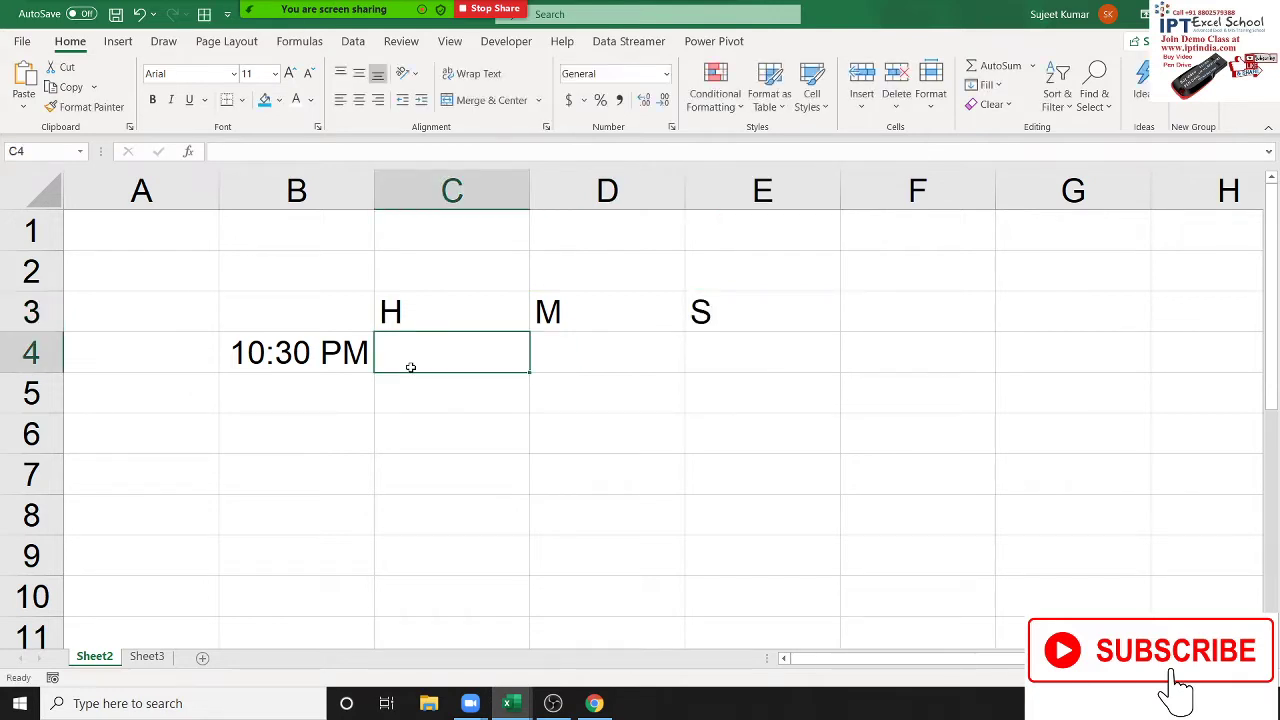
- Enter =HOUR(B4) in C4, giving 22
{"action": "type", "text": "=ho"}
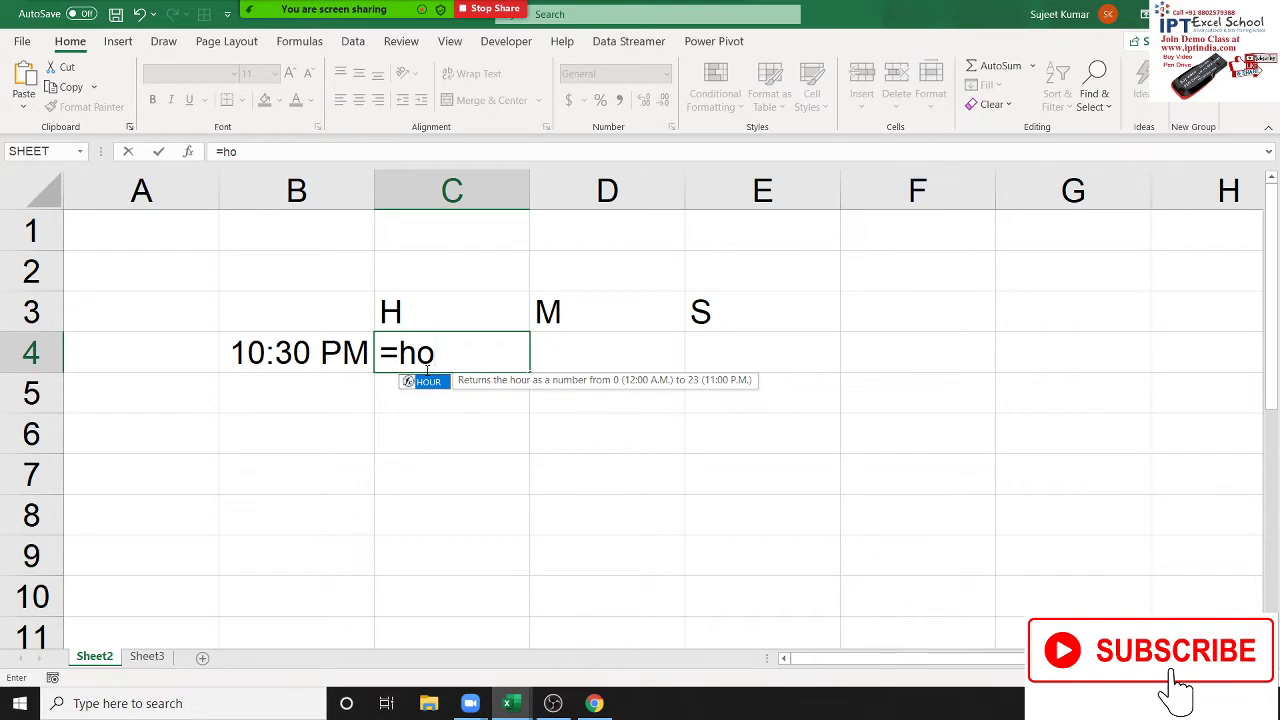
{"action": "key", "text": "Tab"}
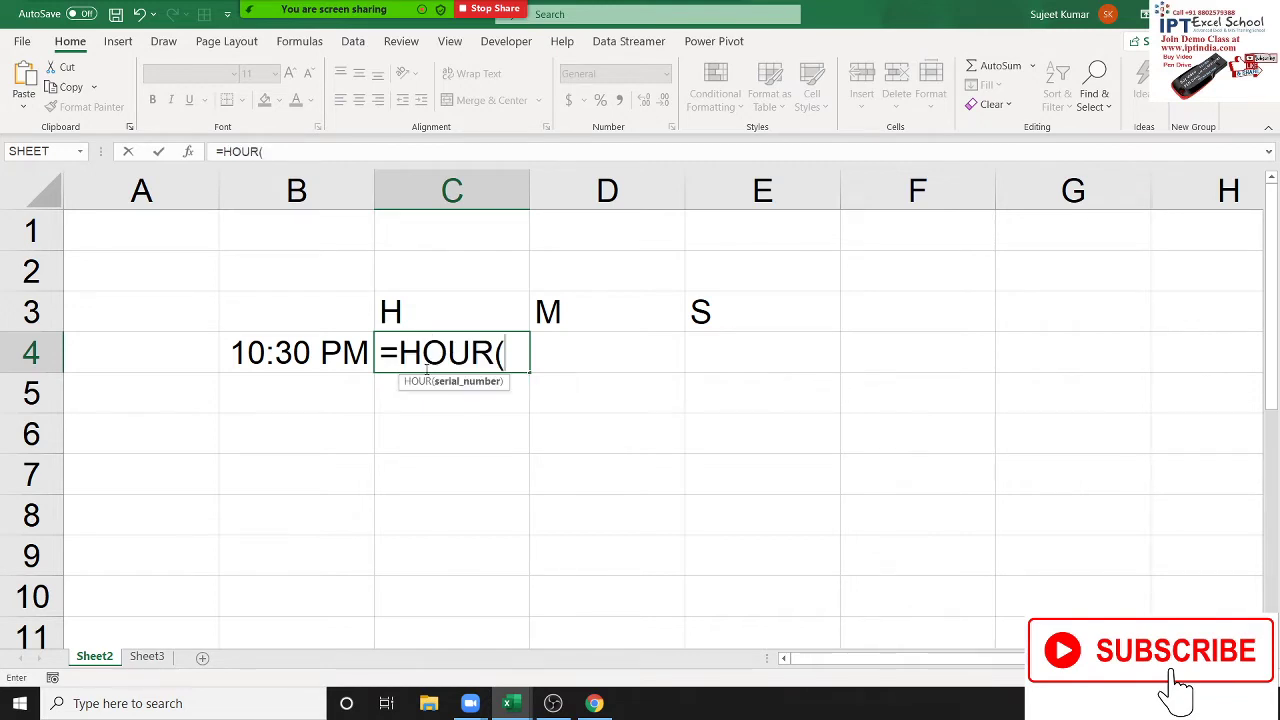
{"action": "key", "text": "Left"}
{"action": "key", "text": "Return"}
{"action": "key", "text": "Up"}
- Enter =MINUTE(B4) in D4, giving 30
{"action": "key", "text": "Right"}
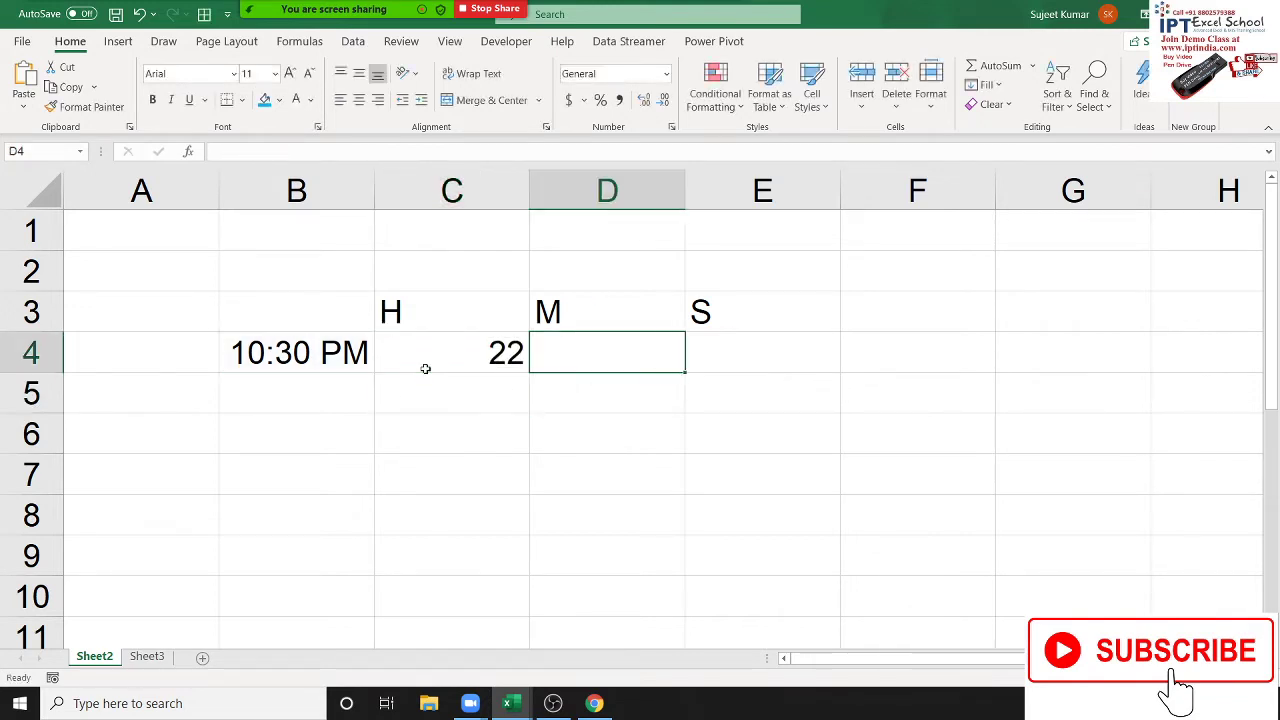
{"action": "type", "text": "=mi"}
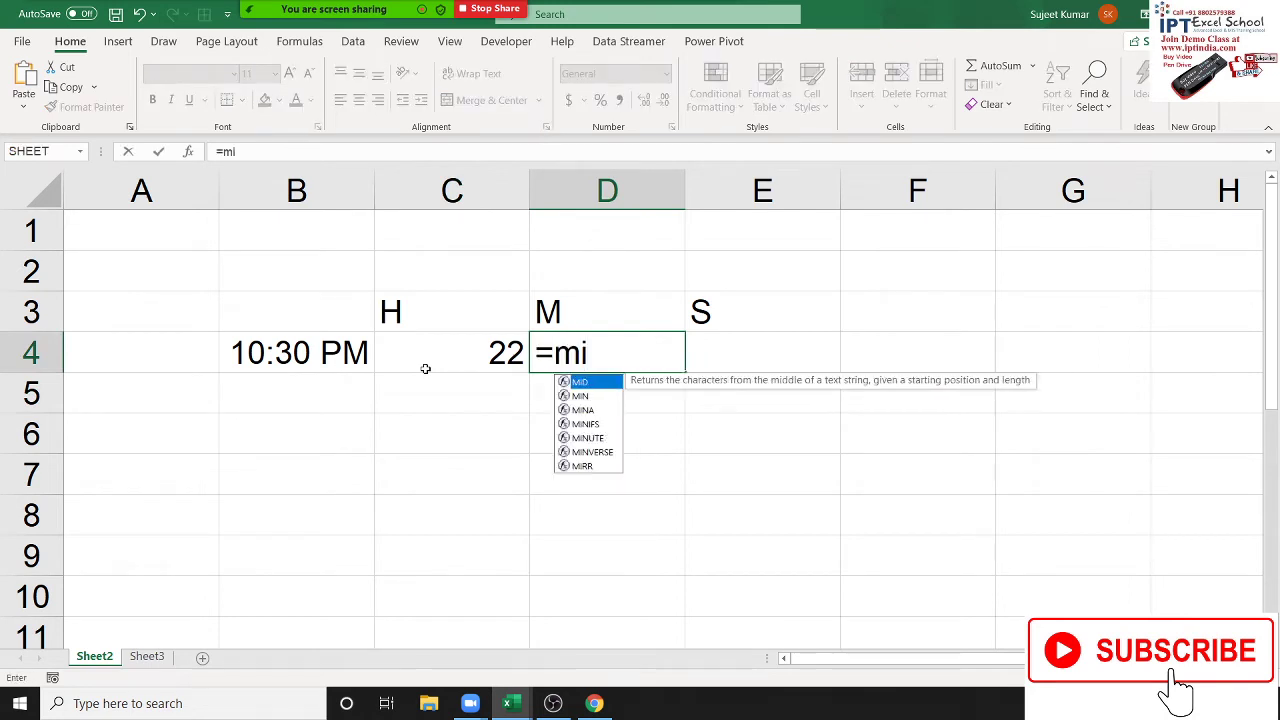
{"action": "key", "text": "Down"}
{"action": "key", "text": "Down"}
{"action": "key", "text": "Down"}
{"action": "key", "text": "Down"}
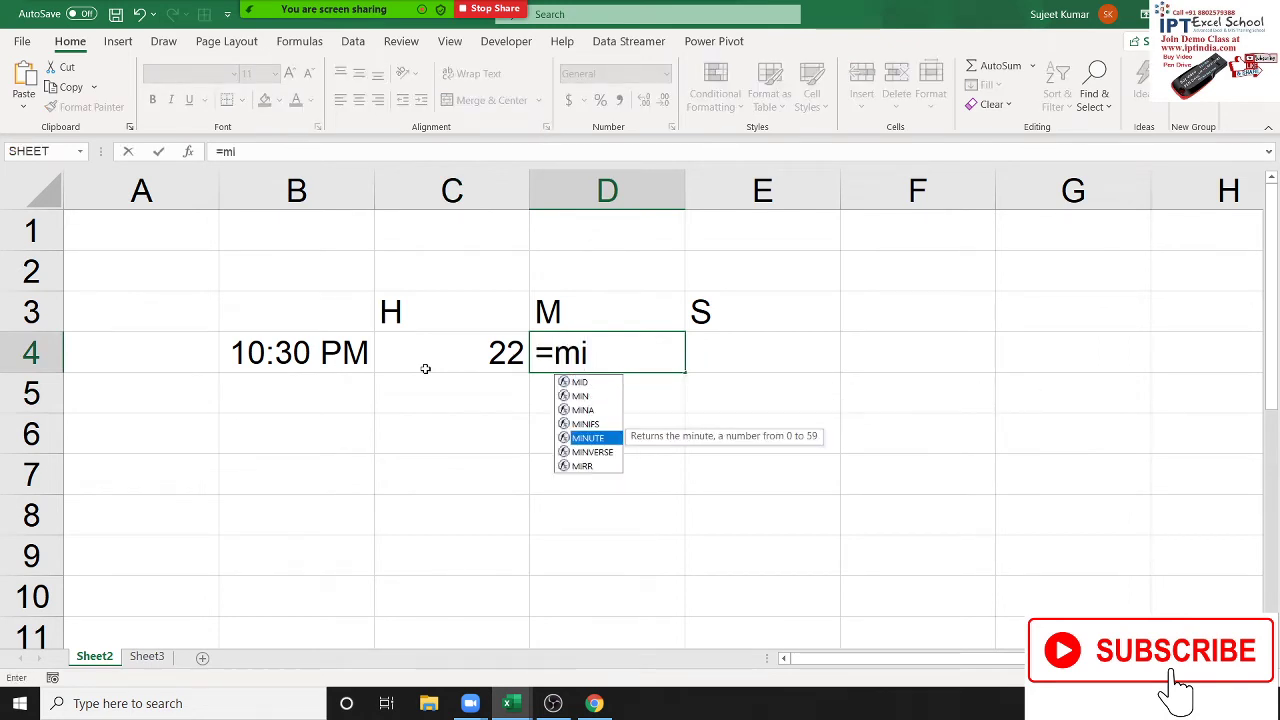
{"action": "key", "text": "Tab"}
{"action": "key", "text": "Left"}
{"action": "key", "text": "Left"}
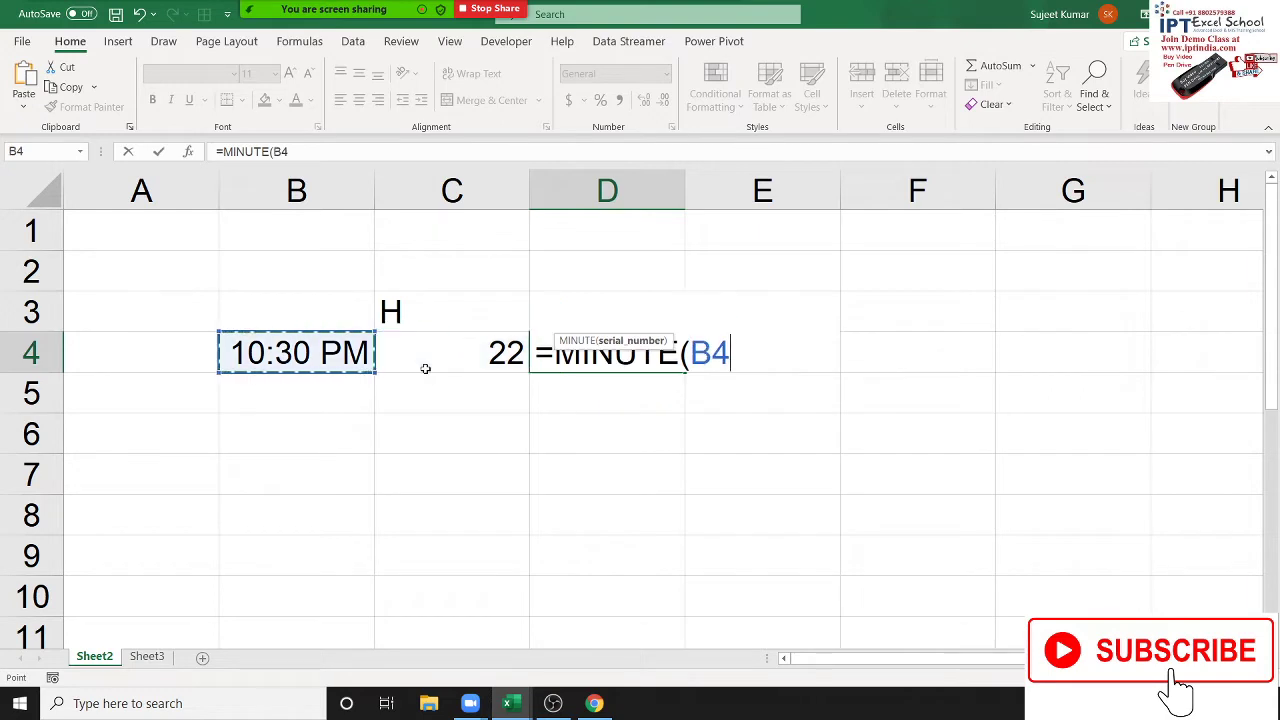
{"action": "key", "text": "Return"}
- Enter =SECOND(B4) in E4, giving 0, after cancelling an accidental SEARCH formula
{"action": "key", "text": "Right"}
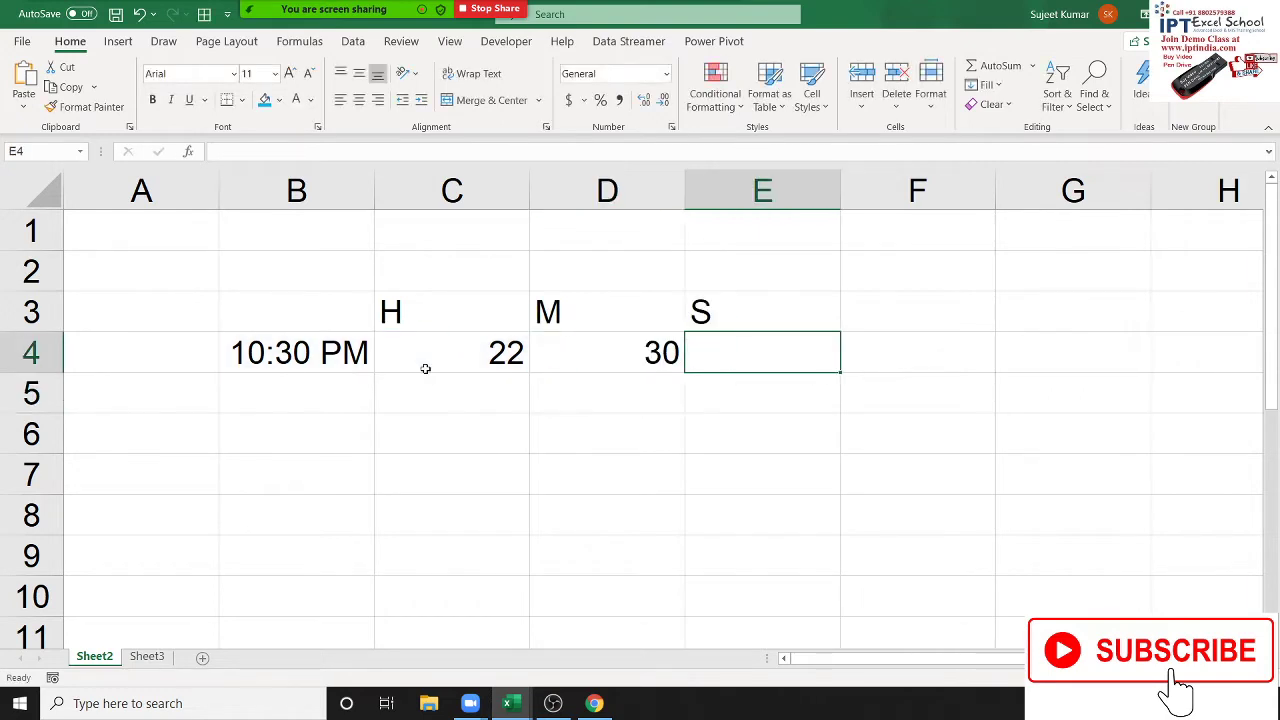
{"action": "type", "text": "=se"}
{"action": "key", "text": "Tab"}
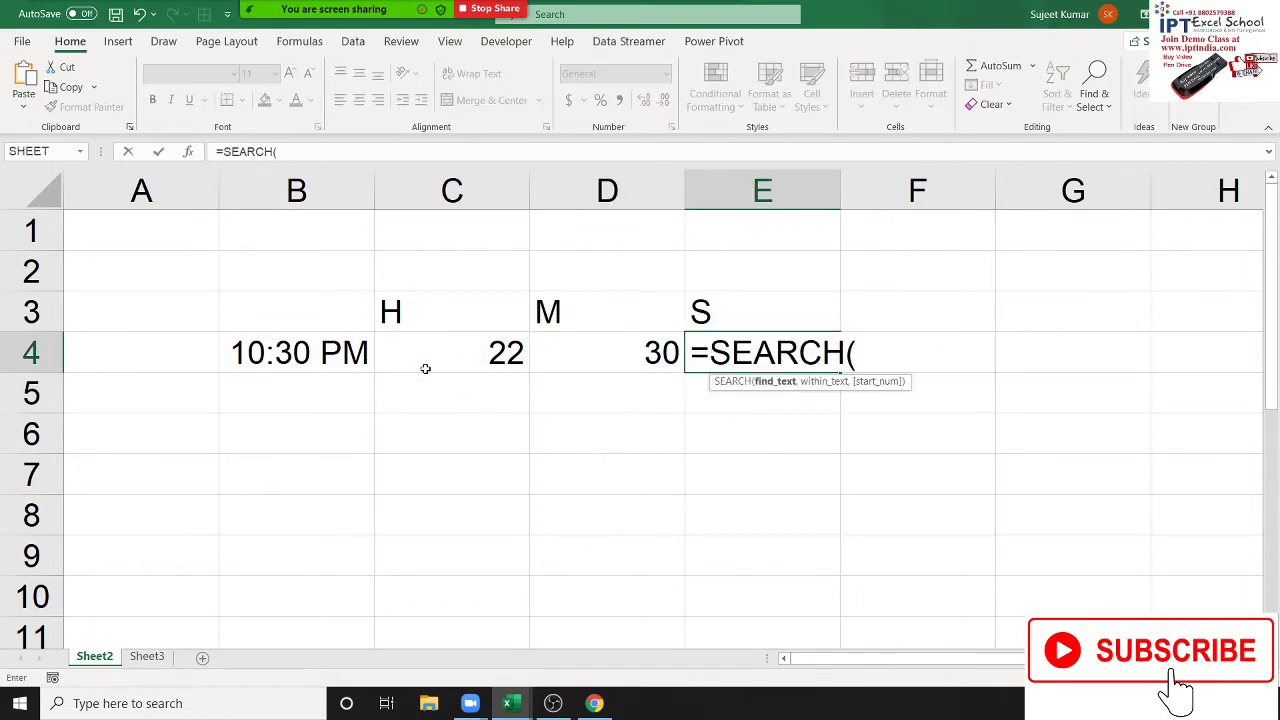
{"action": "key", "text": "Escape"}
{"action": "type", "text": "=se"}
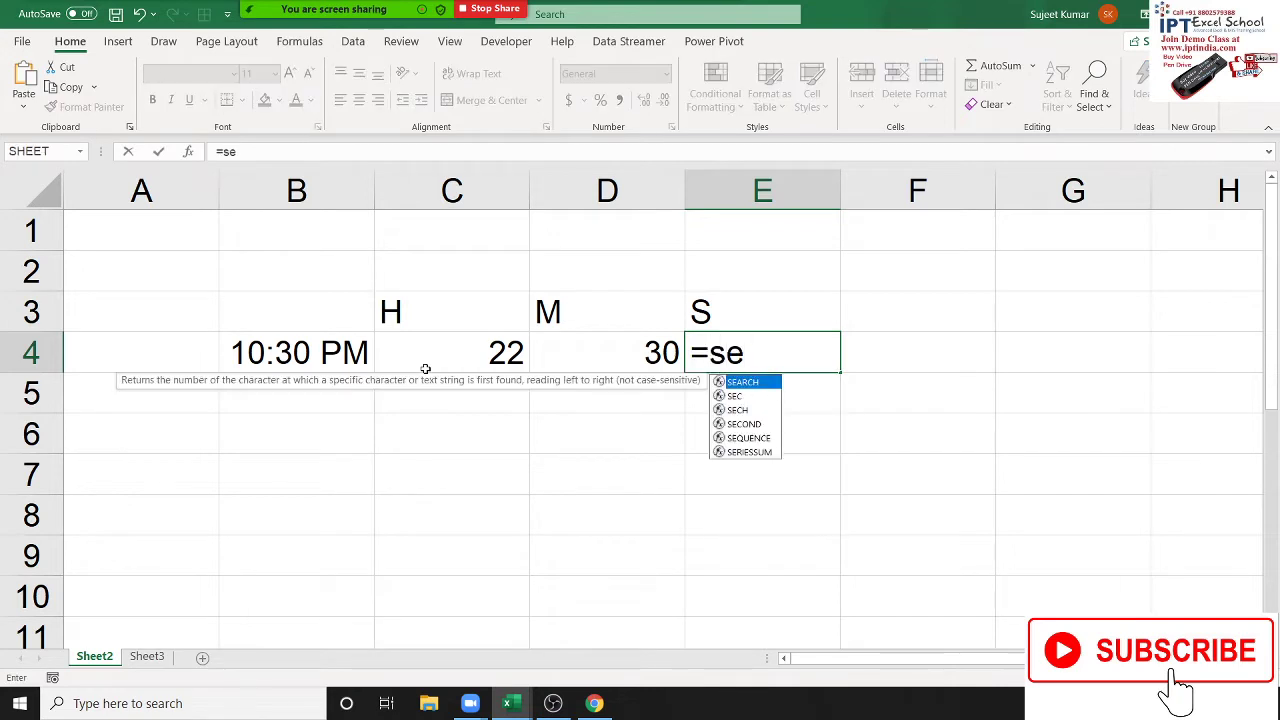
{"action": "key", "text": "Down"}
{"action": "key", "text": "Down"}
{"action": "key", "text": "Down"}
{"action": "key", "text": "Tab"}
{"action": "key", "text": "Left"}
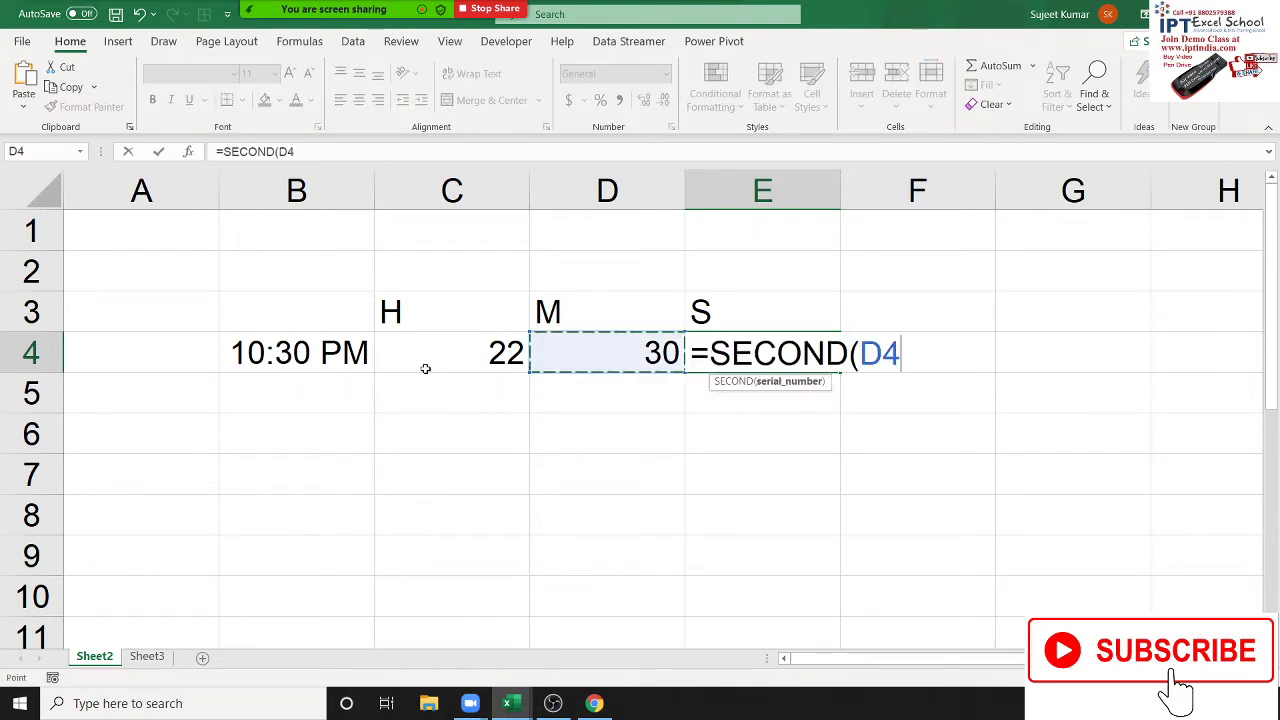
{"action": "key", "text": "Left"}
{"action": "key", "text": "Left"}
{"action": "key", "text": "Return"}
{"action": "key", "text": "Up"}
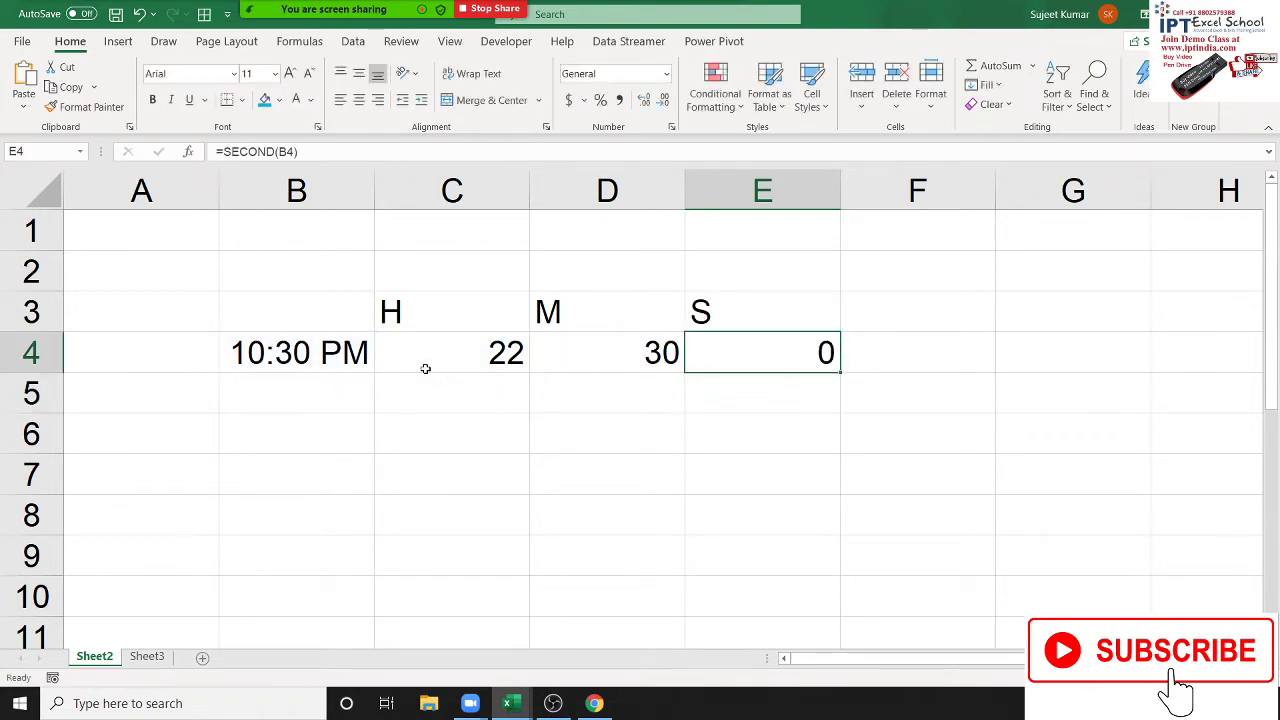
{"action": "key", "text": "Up"}
{"action": "key", "text": "Right"}
- Add a Time header in F3 and enter =TIME(C4,D4,E4) in F4, giving 10:30 PM
{"action": "type", "text": "T"}
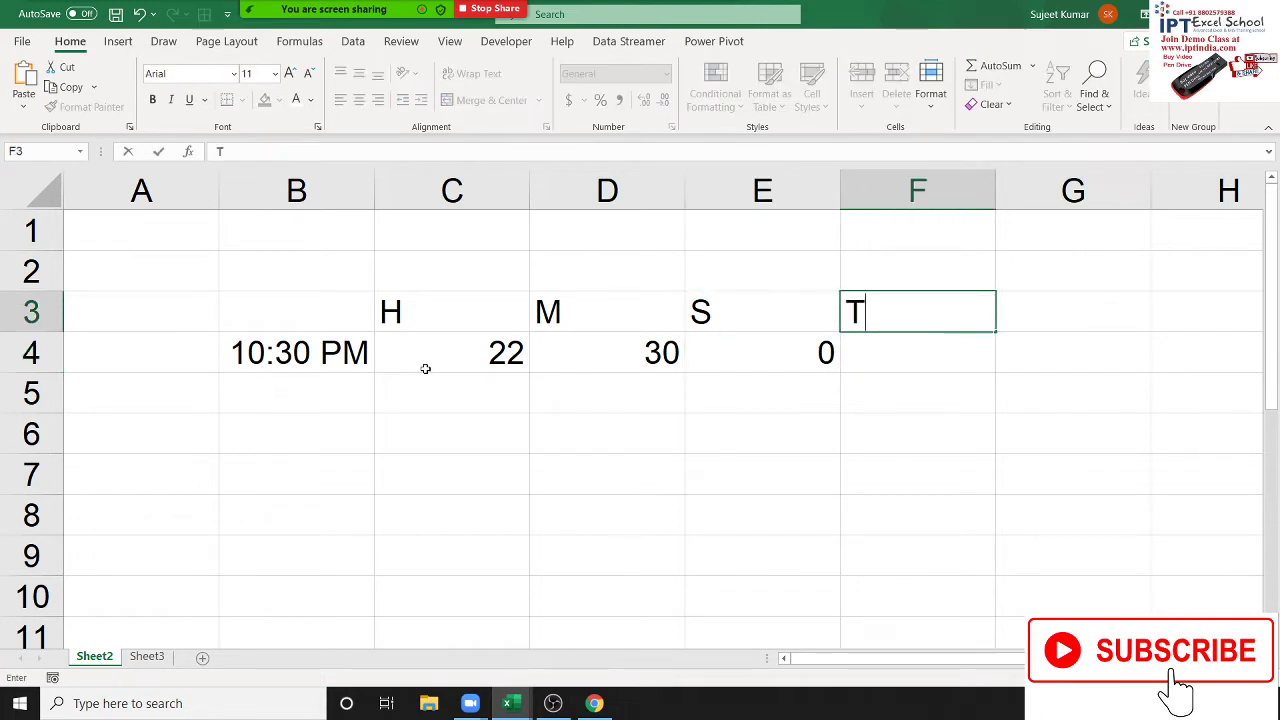
{"action": "type", "text": "ime"}
{"action": "key", "text": "Return"}
{"action": "type", "text": "="}
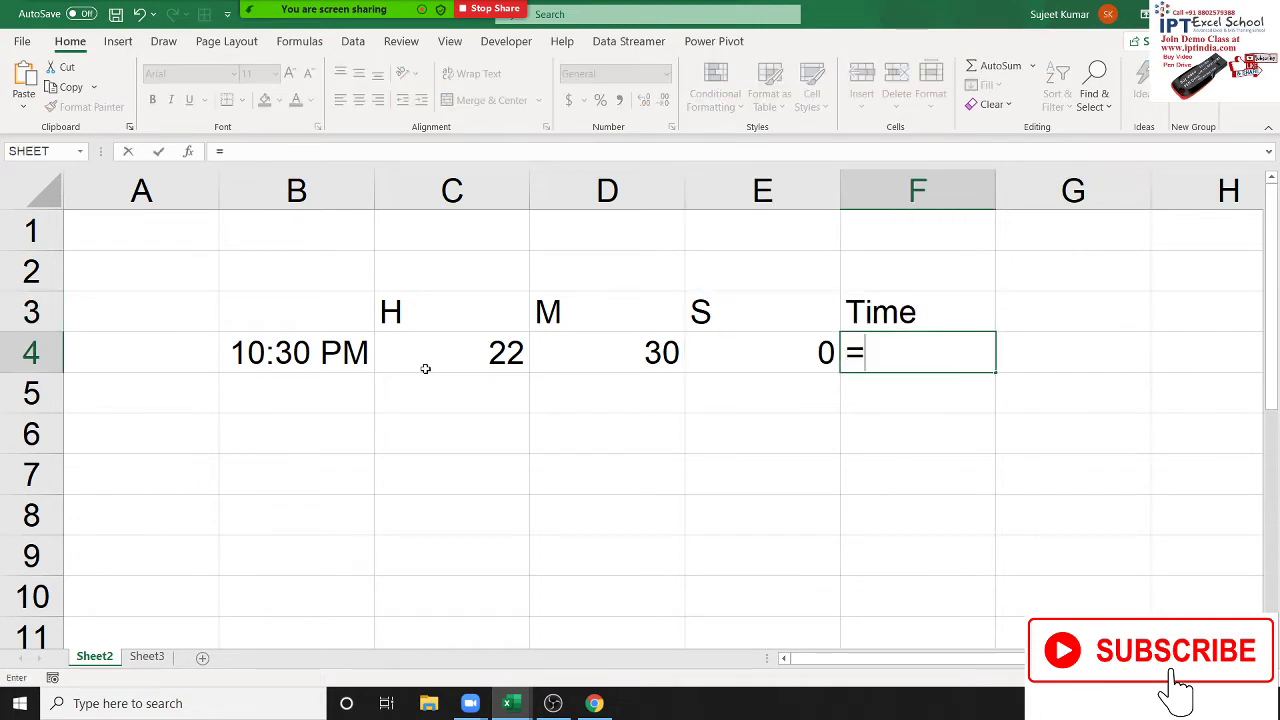
{"action": "type", "text": "tim"}
{"action": "key", "text": "Tab"}
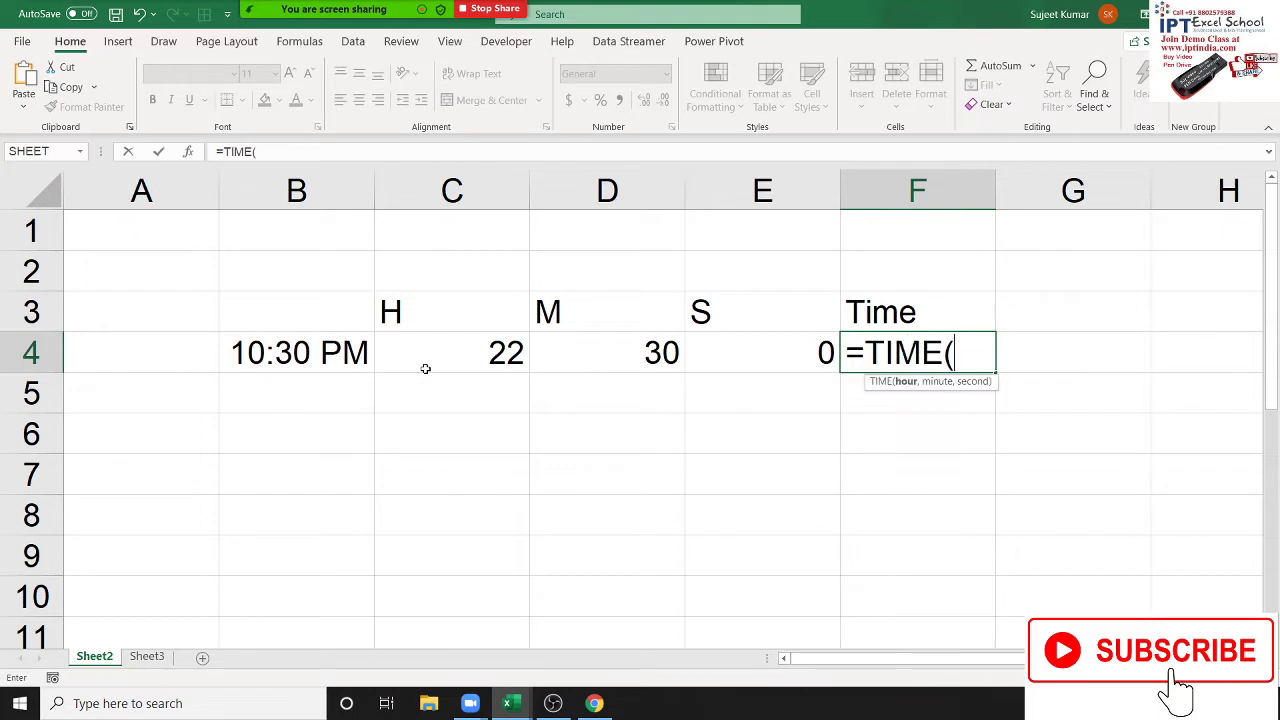
{"action": "left_click", "coordinate": [402, 362]}
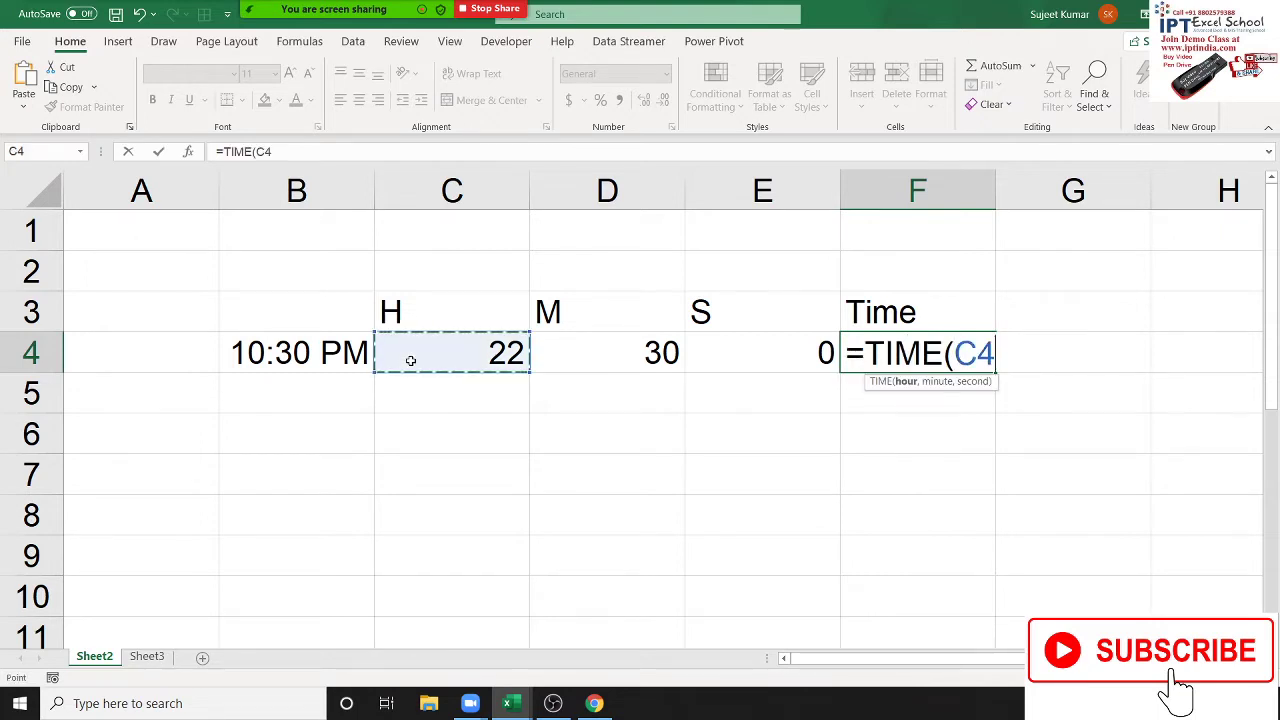
{"action": "type", "text": ","}
{"action": "left_click", "coordinate": [602, 357]}
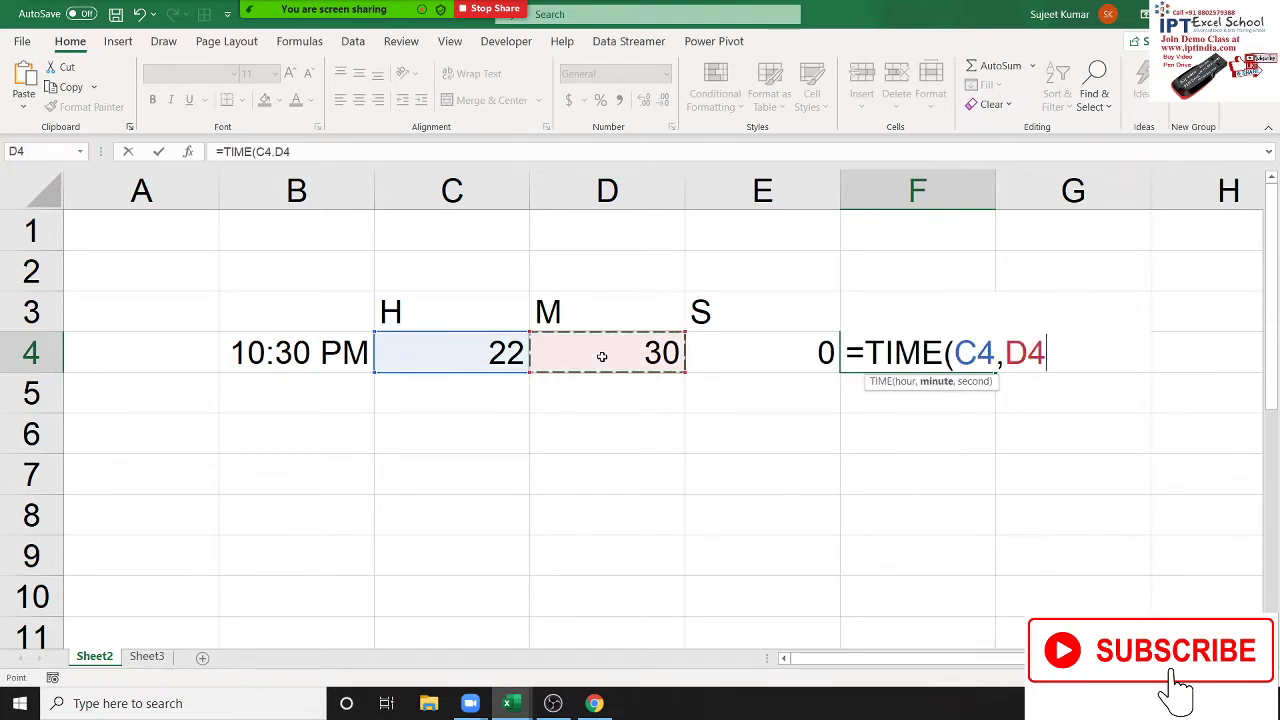
{"action": "type", "text": ","}
{"action": "left_click", "coordinate": [747, 369]}
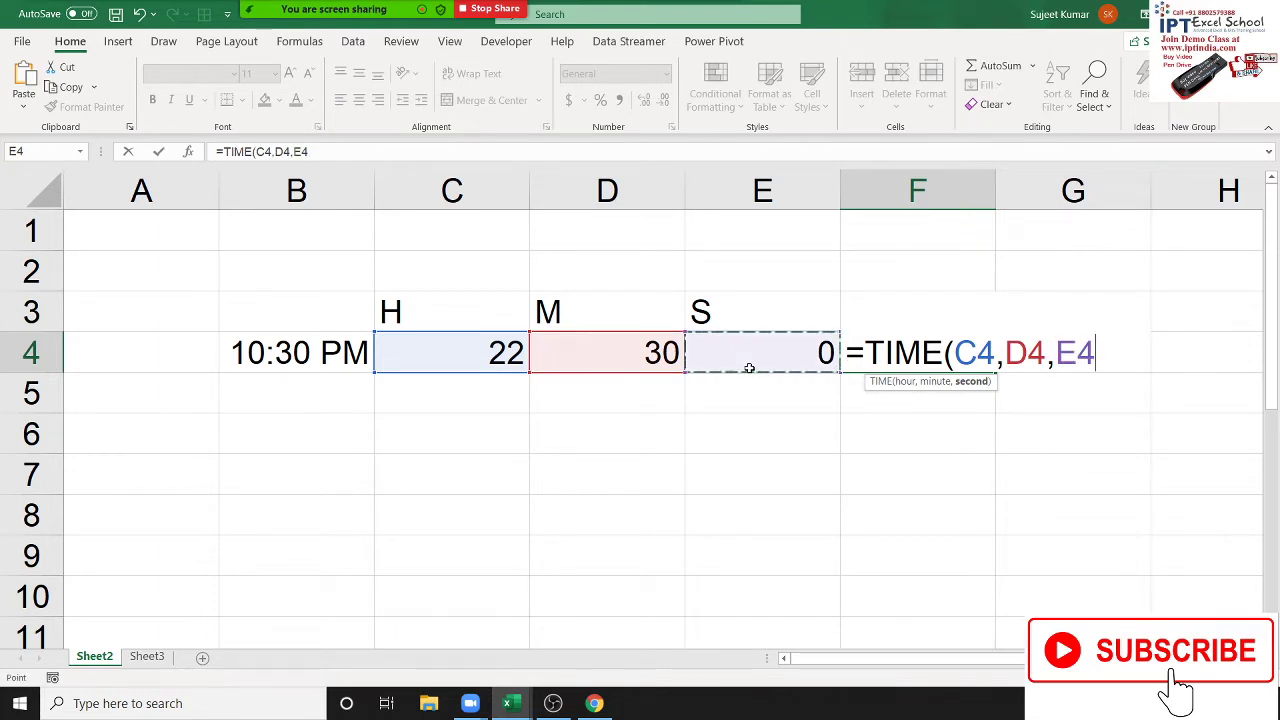
{"action": "type", "text": ")"}
{"action": "key", "text": "Return"}
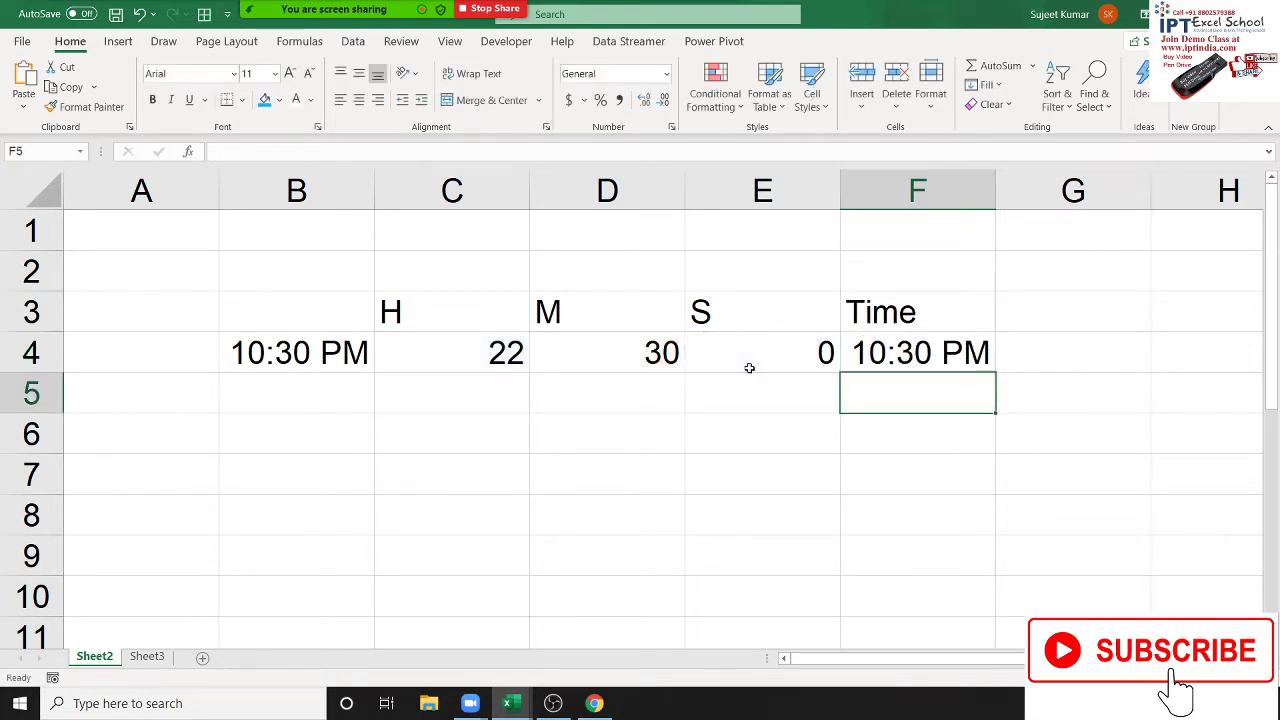
{"action": "key", "text": "Up"}
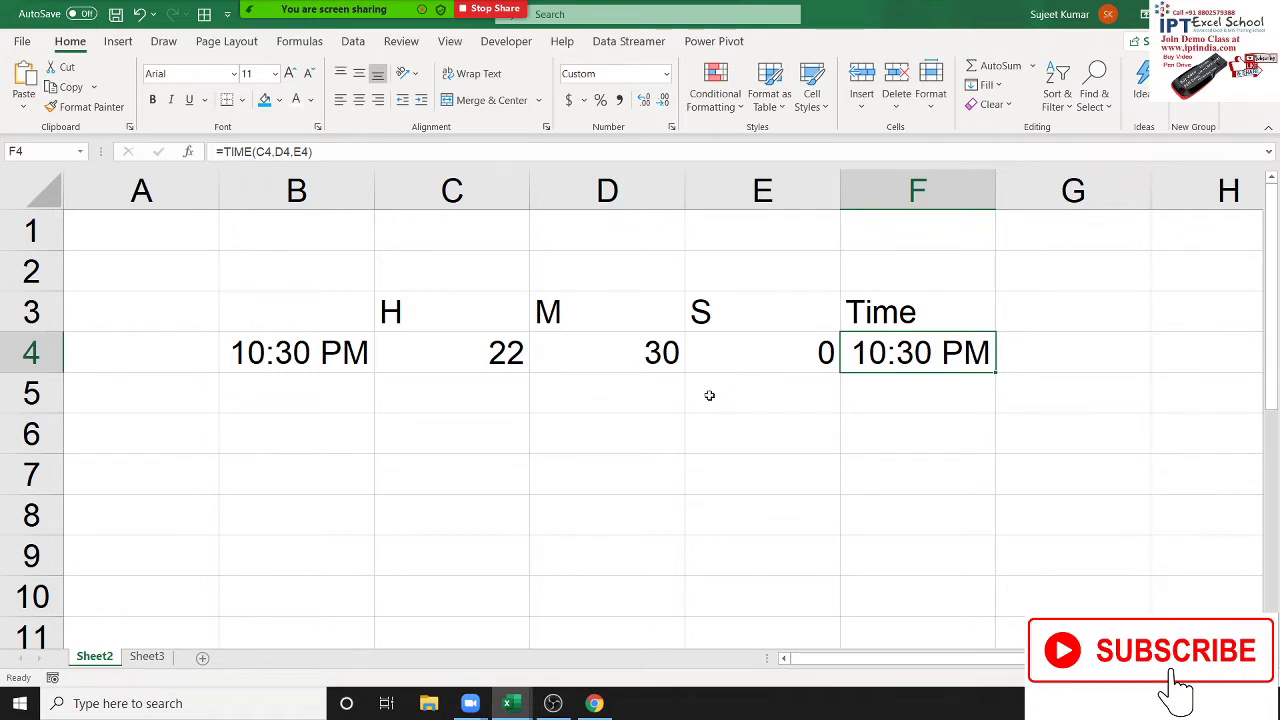
- Enter the time 10:30 in B6 and the 0:20 duration in C6
{"action": "left_click", "coordinate": [271, 430]}
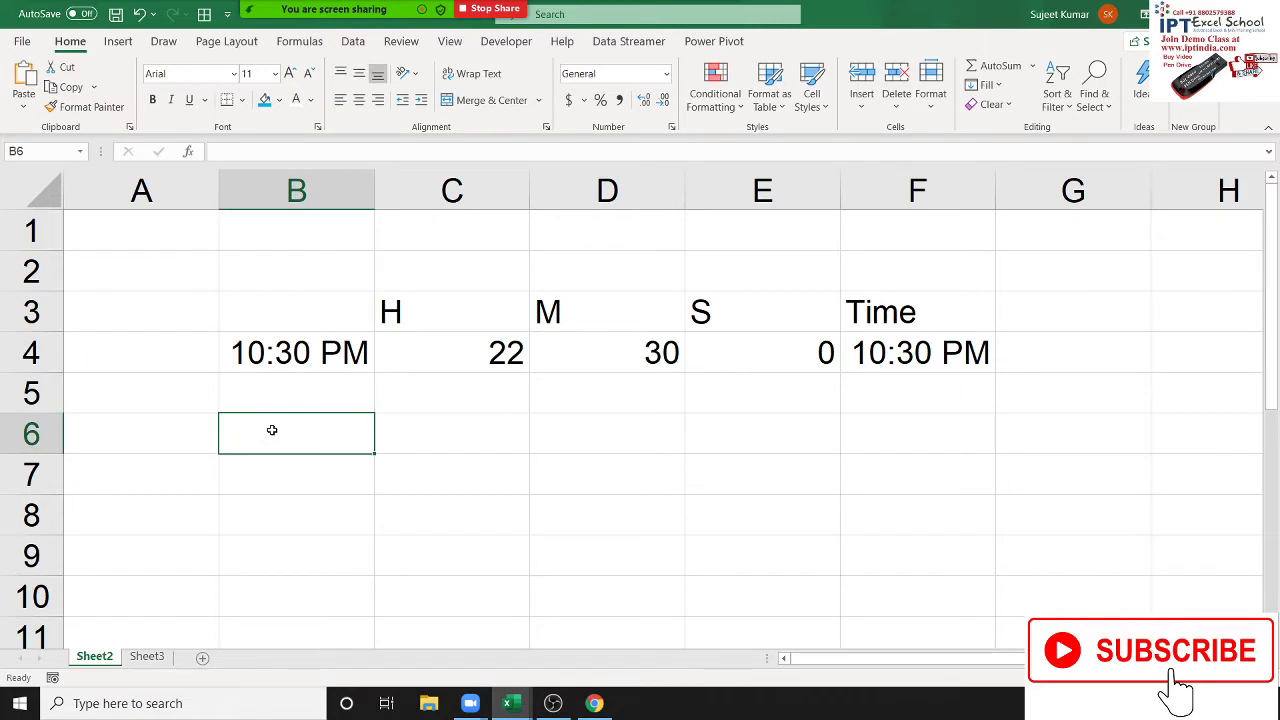
{"action": "type", "text": "10:30"}
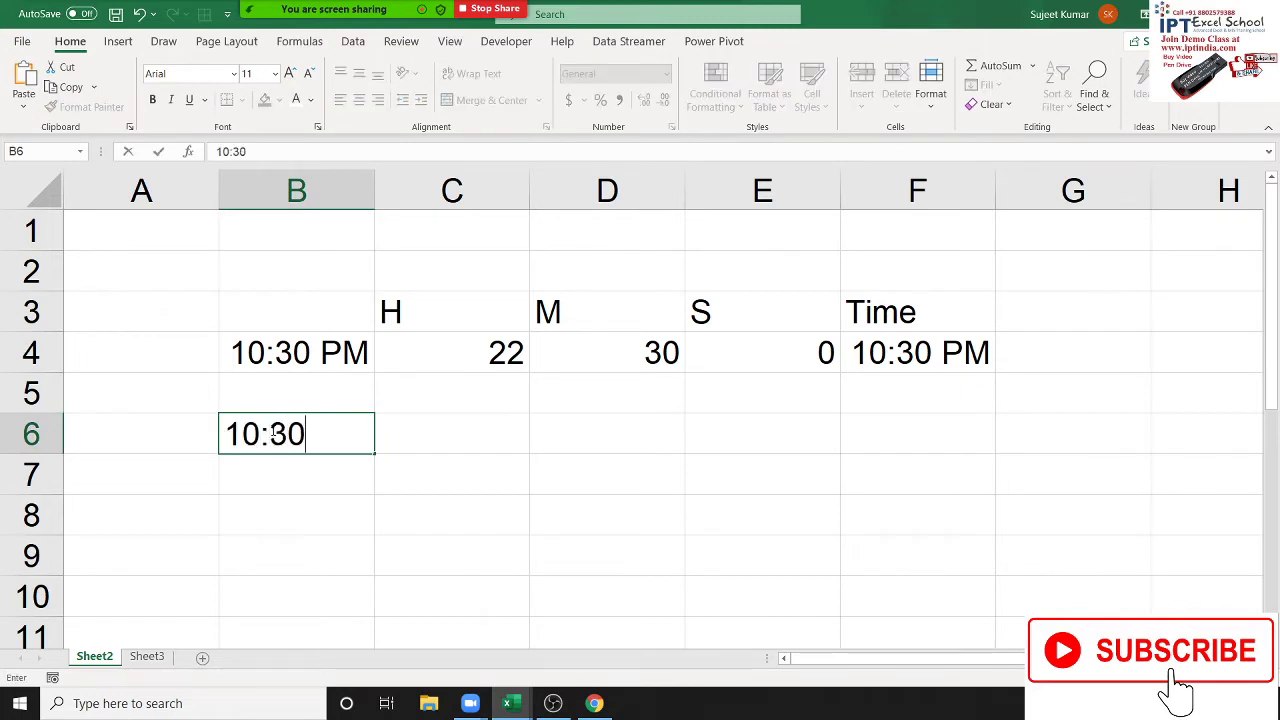
{"action": "key", "text": "Tab"}
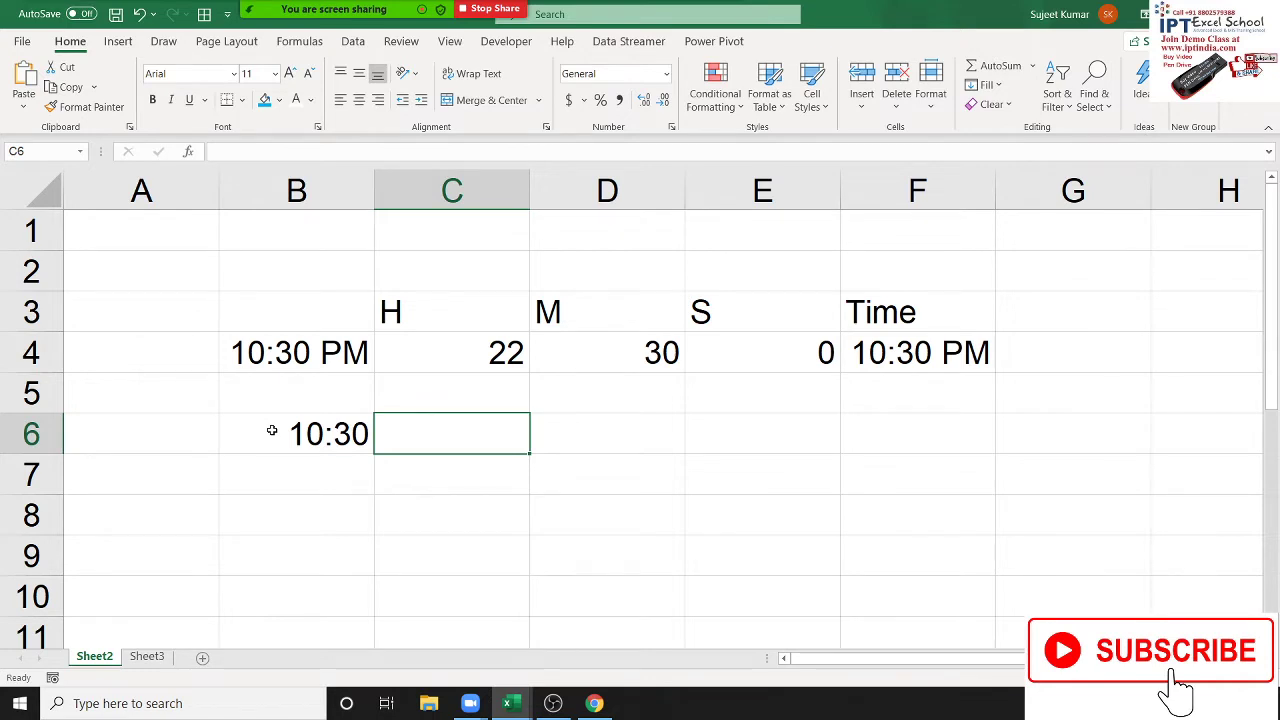
{"action": "type", "text": "0"}
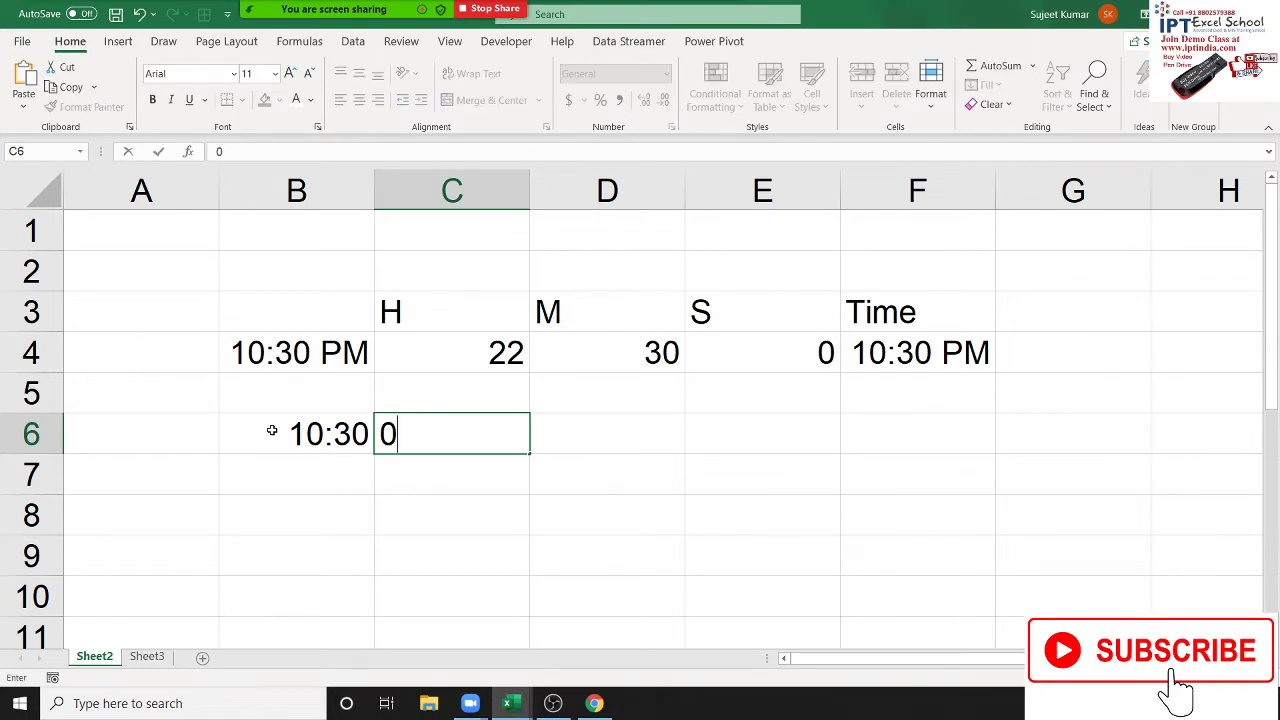
{"action": "type", "text": ":20"}
{"action": "key", "text": "Return"}
{"action": "key", "text": "Up"}
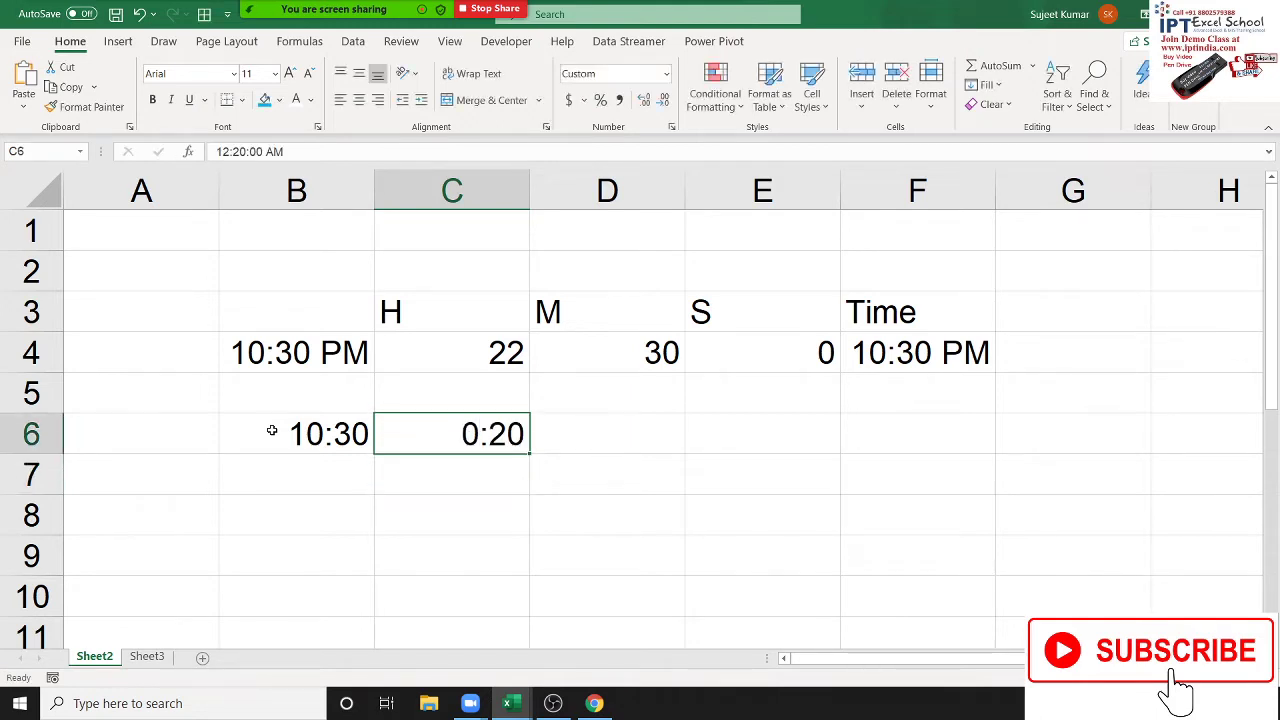
- Enter =B6+C6 in D6, showing 10:50
{"action": "key", "text": "Right"}
{"action": "type", "text": "="}
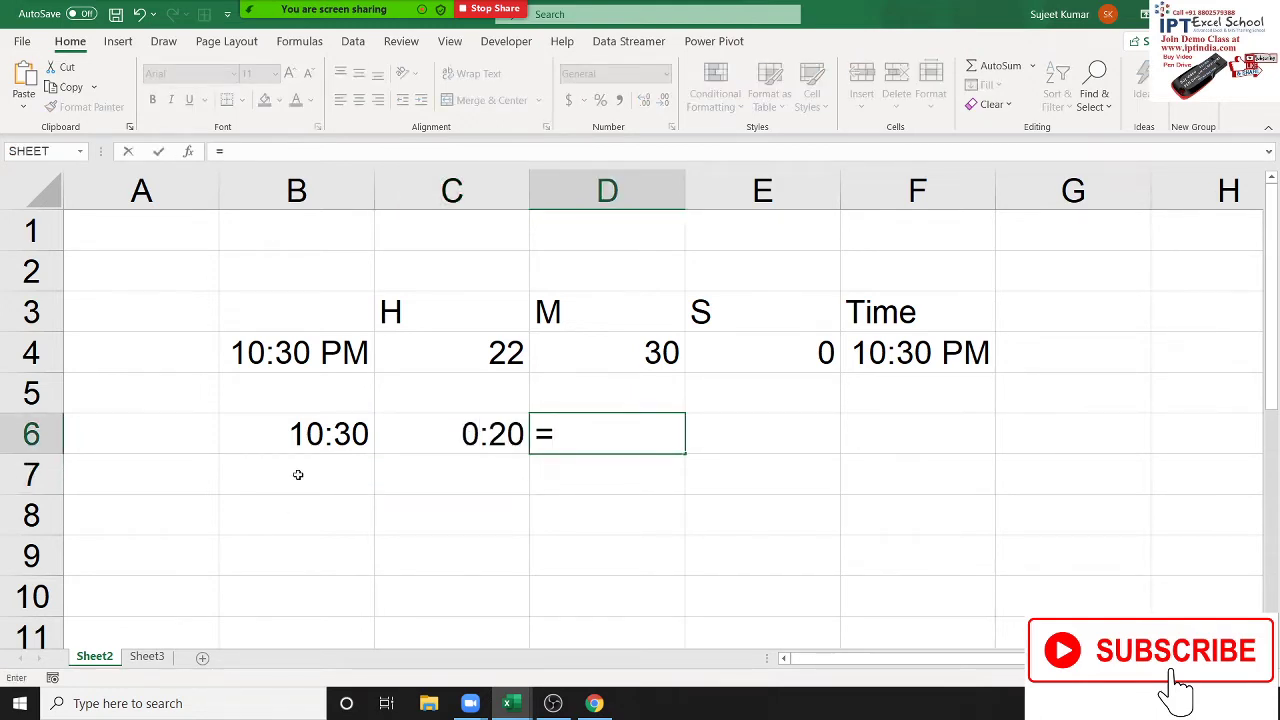
{"action": "left_click", "coordinate": [305, 437]}
{"action": "type", "text": "+"}
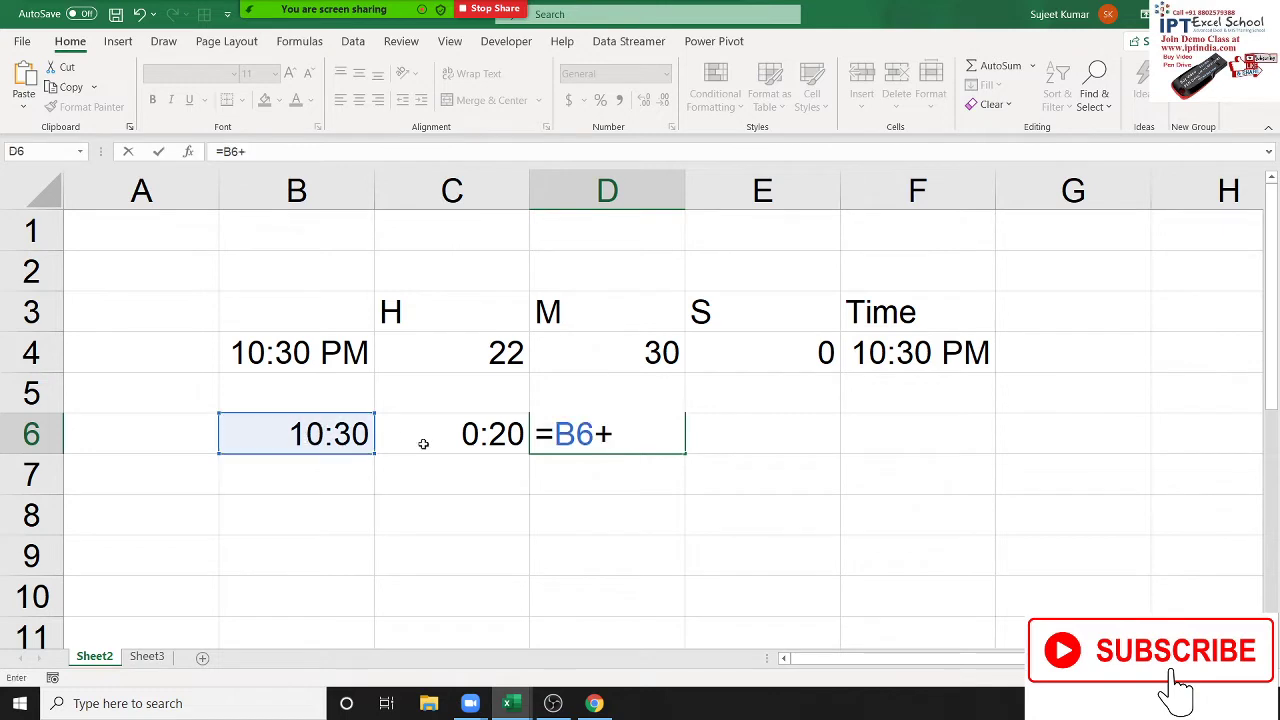
{"action": "left_click", "coordinate": [470, 437]}
{"action": "key", "text": "Return"}
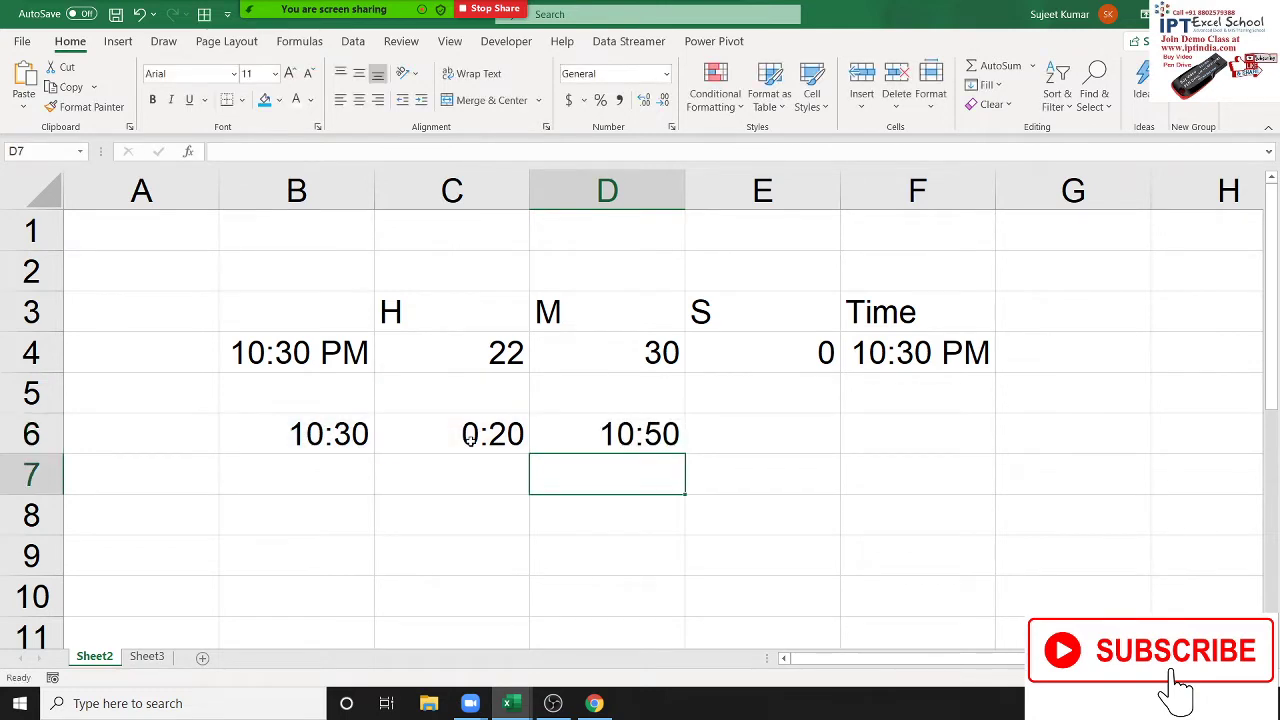
{"action": "key", "text": "Up"}
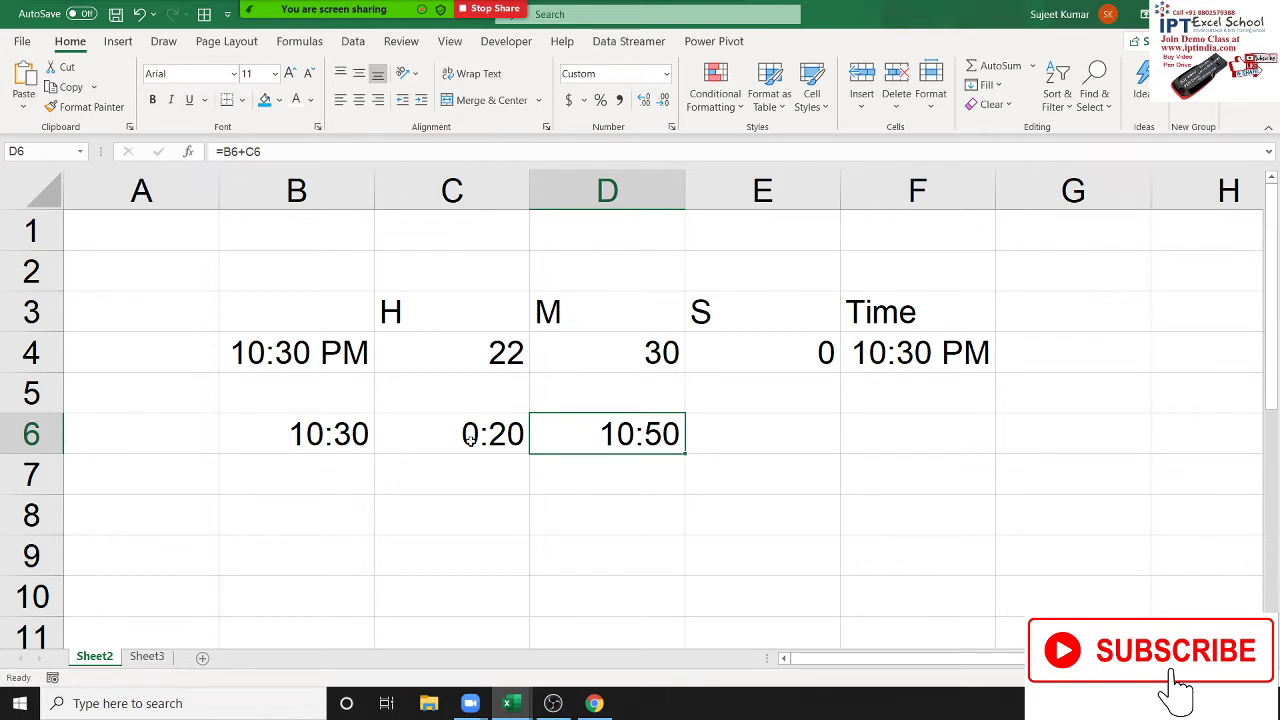
- Fill 10:30 down into B7, put 20 in C7, and add the note 1=24h in C8
{"action": "left_click", "coordinate": [336, 465]}
{"action": "key", "text": "ctrl+d"}
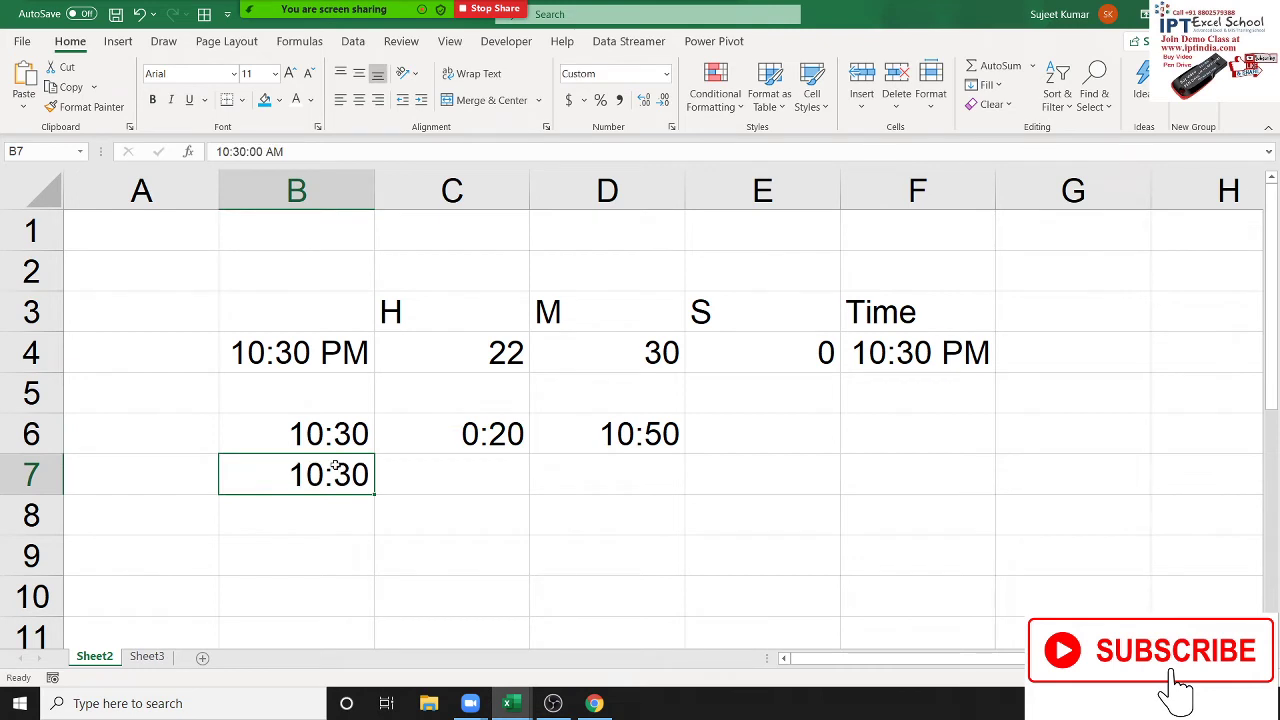
{"action": "key", "text": "Right"}
{"action": "type", "text": "20"}
{"action": "key", "text": "Return"}
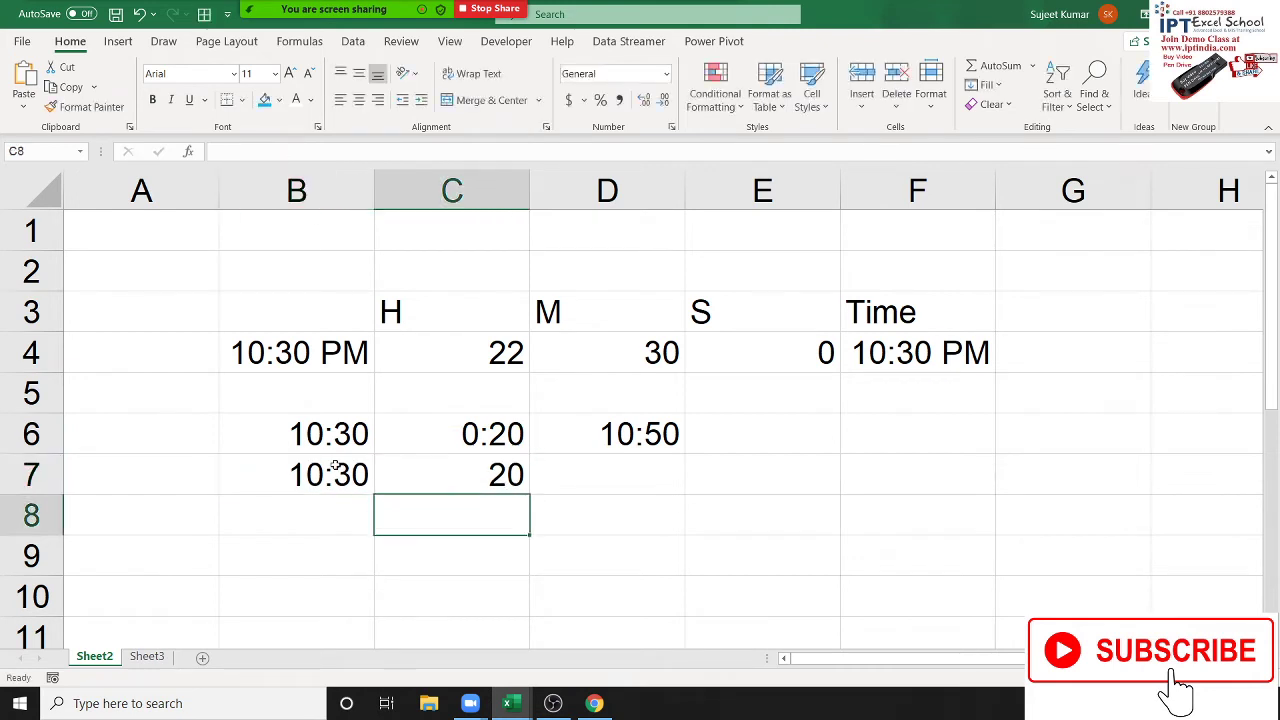
{"action": "key", "text": "Up"}
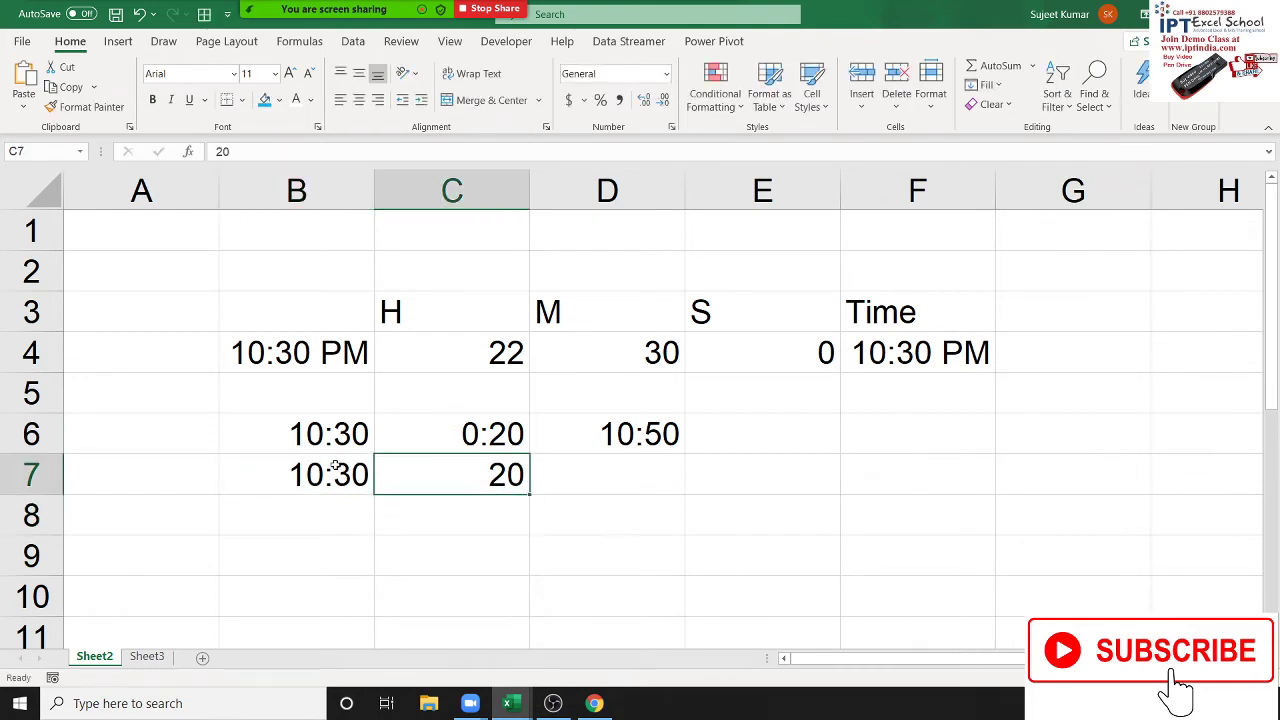
{"action": "key", "text": "Down"}
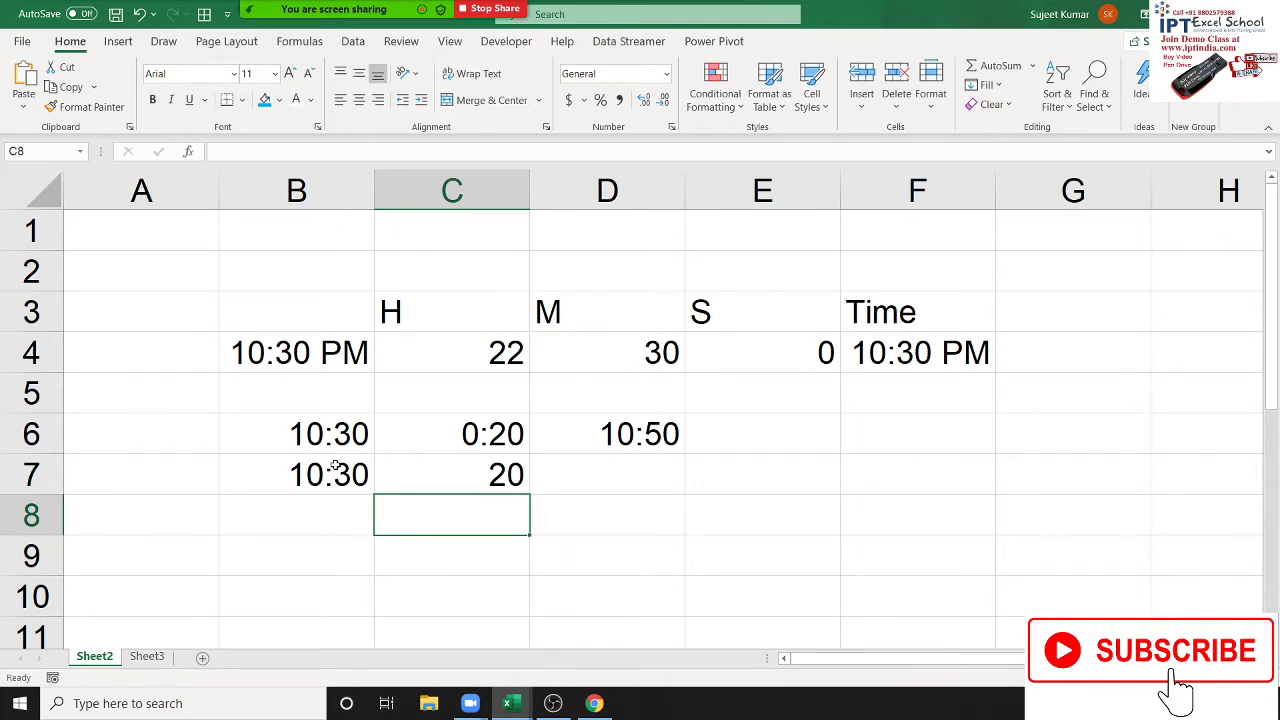
{"action": "type", "text": "1="}
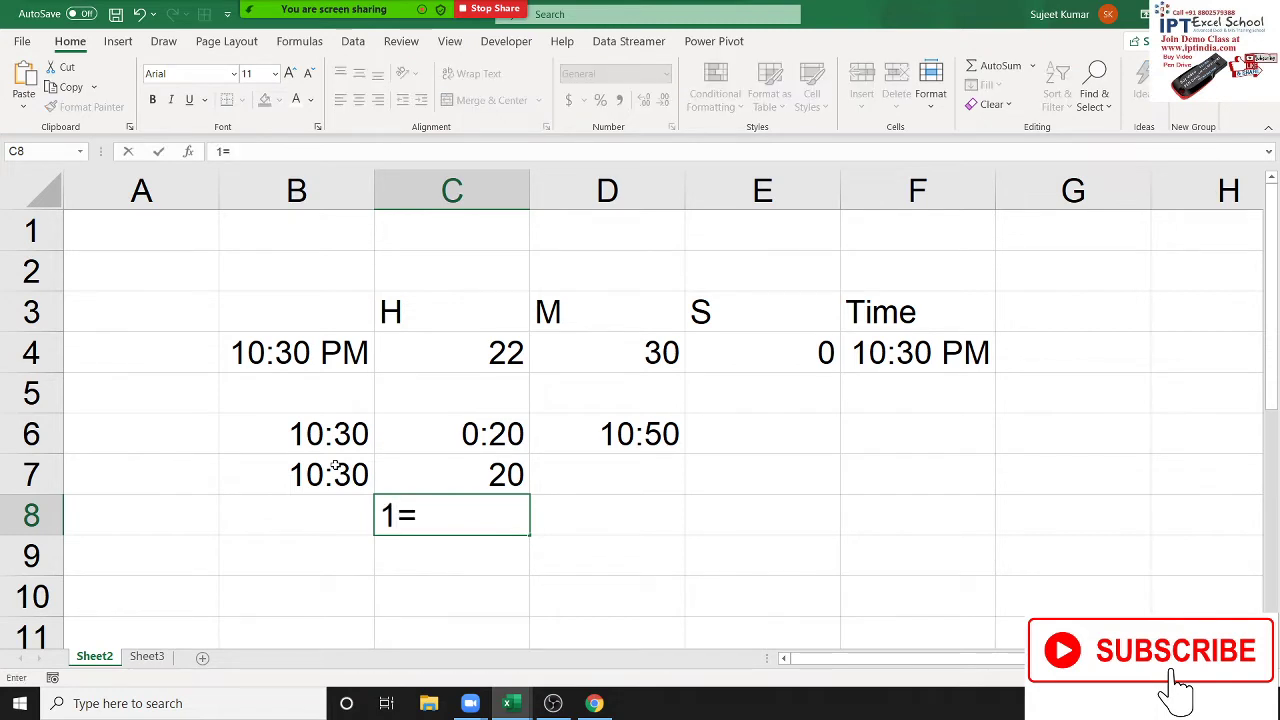
{"action": "type", "text": "24h"}
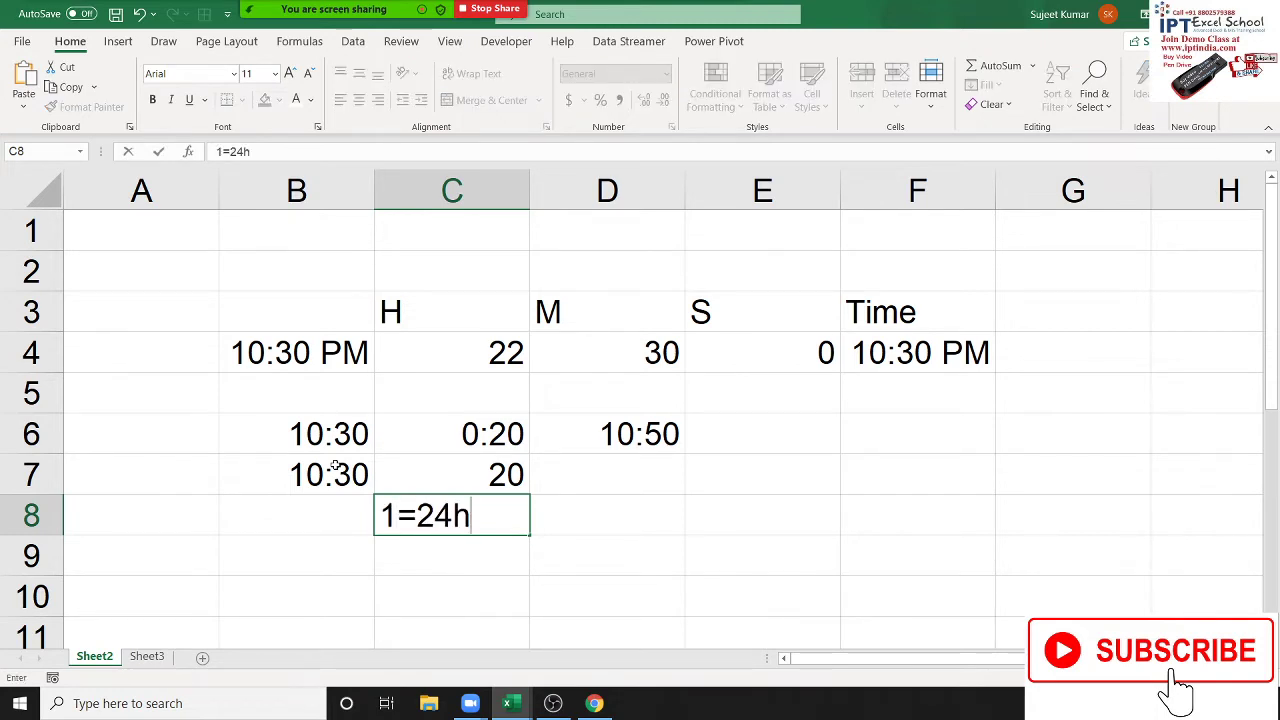
{"action": "key", "text": "Return"}
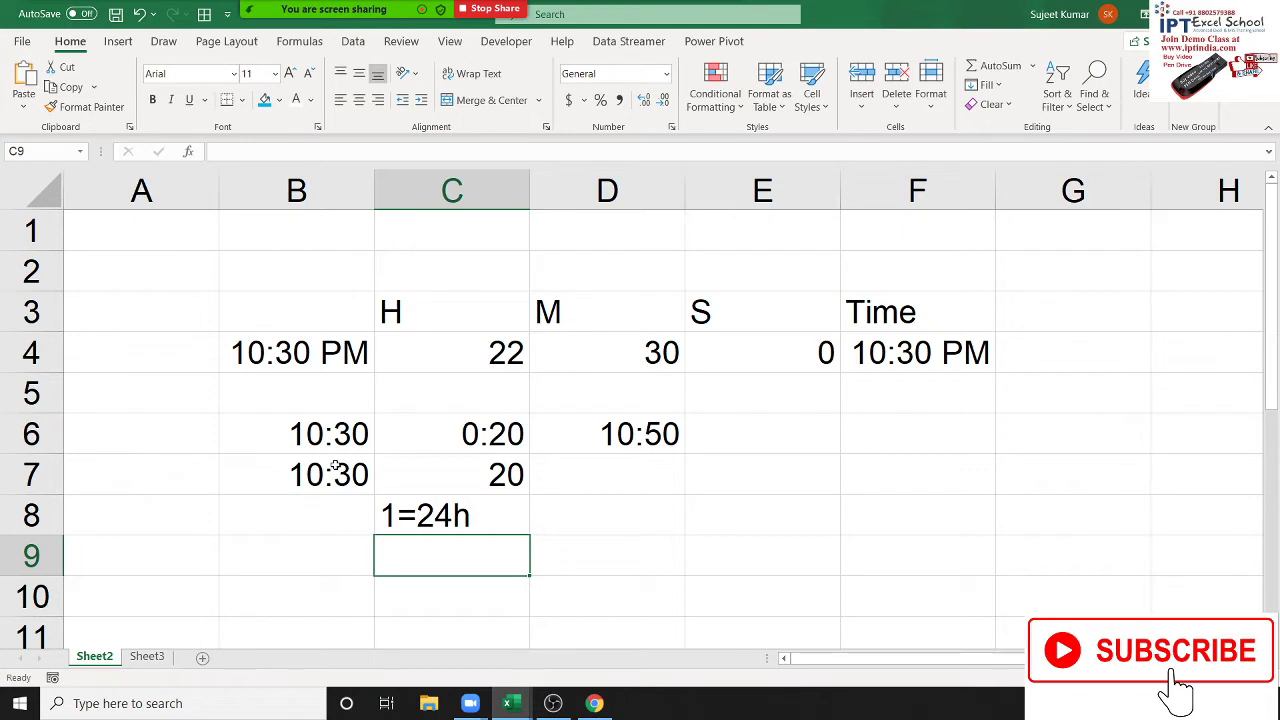
- Enter =B7+TIME(0,20,0) in D7, showing 10:50
{"action": "key", "text": "Up"}
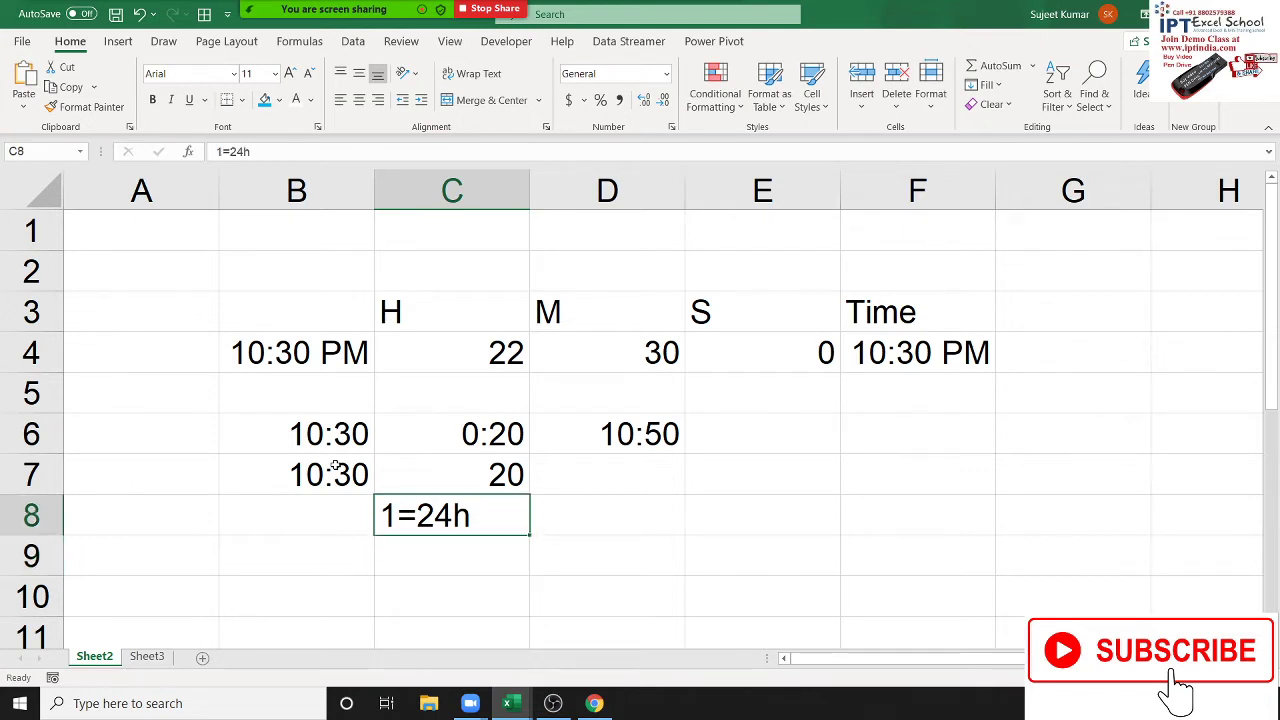
{"action": "key", "text": "Up"}
{"action": "key", "text": "Right"}
{"action": "type", "text": "="}
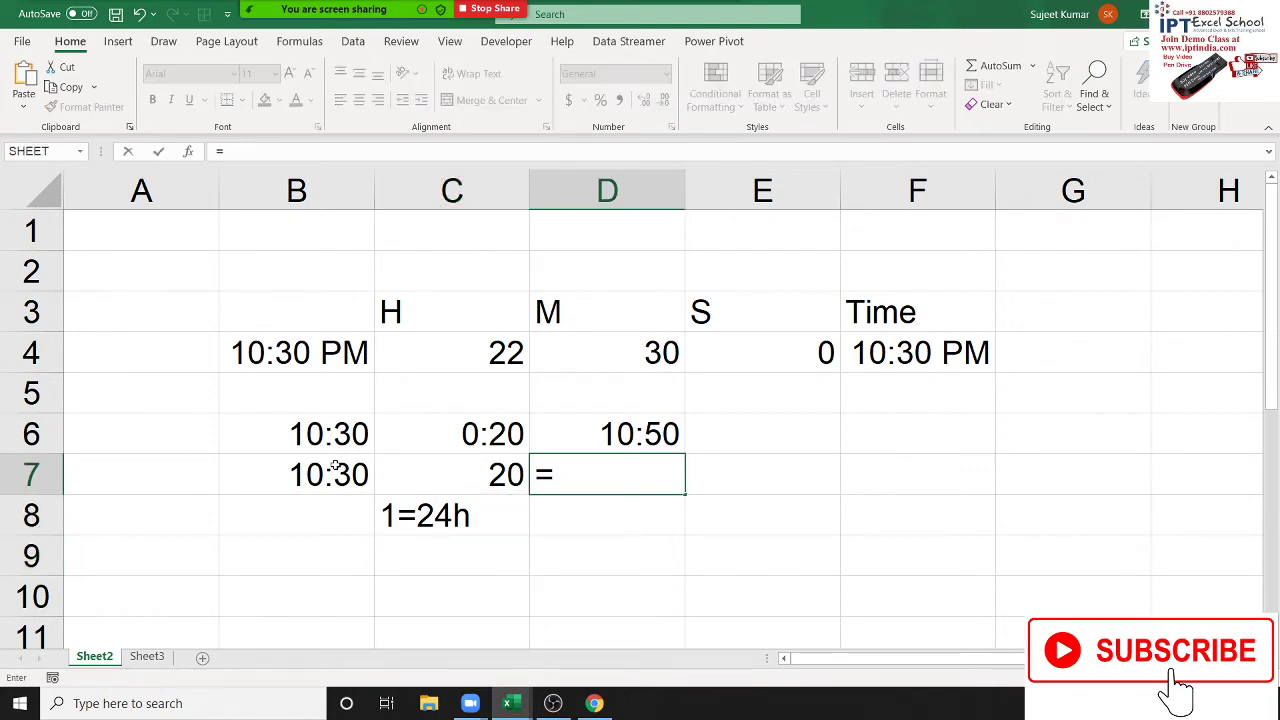
{"action": "type", "text": "time"}
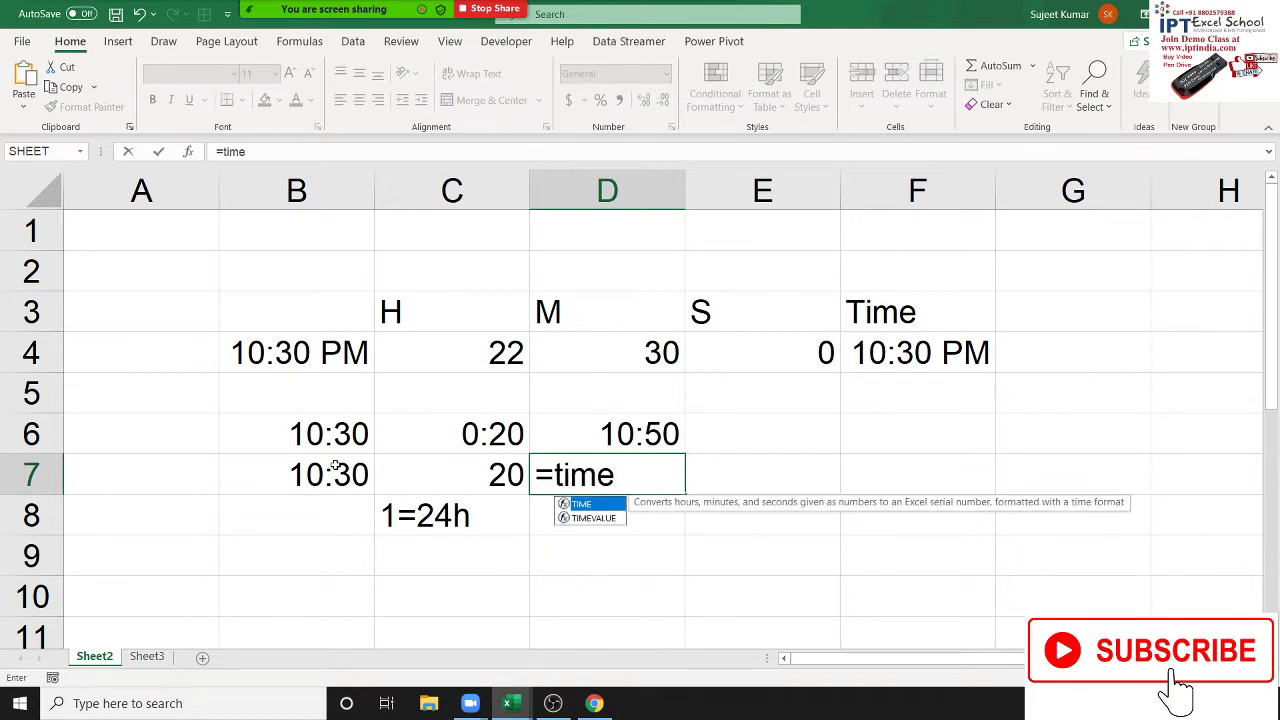
{"action": "key", "text": "Escape"}
{"action": "key", "text": "Escape"}
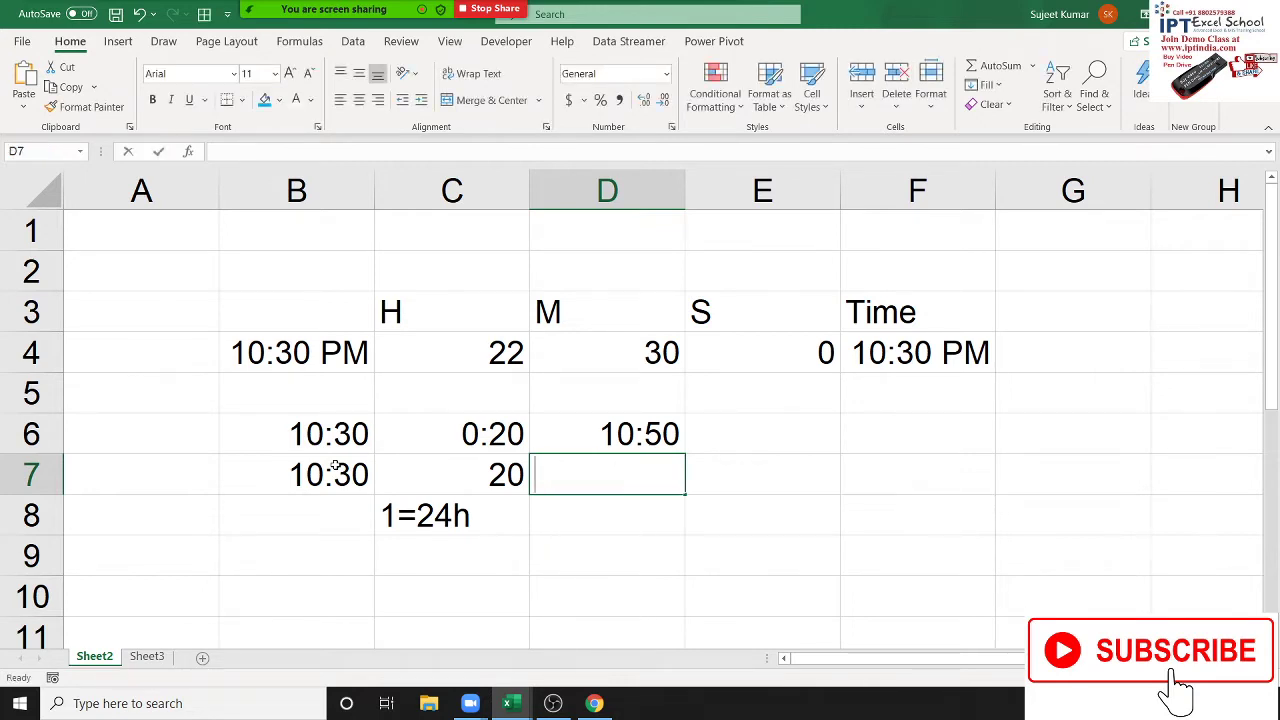
{"action": "type", "text": "="}
{"action": "left_click", "coordinate": [333, 468]}
{"action": "type", "text": "+"}
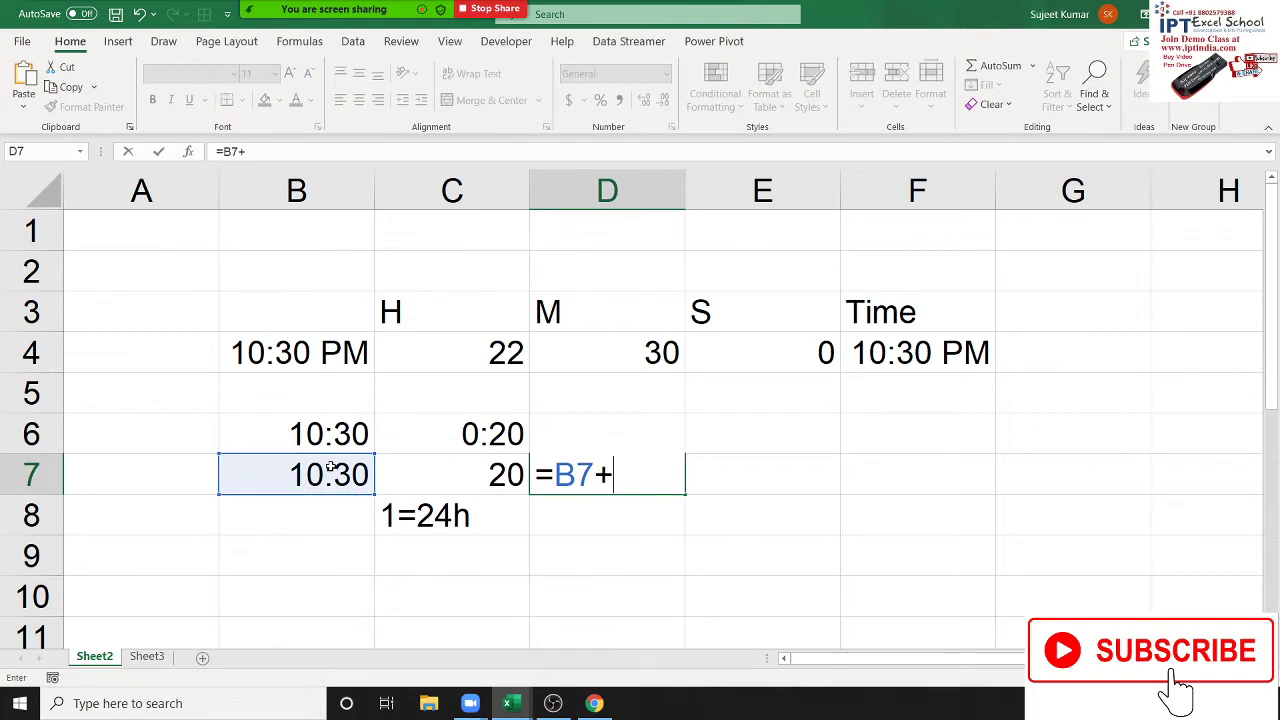
{"action": "type", "text": "tim"}
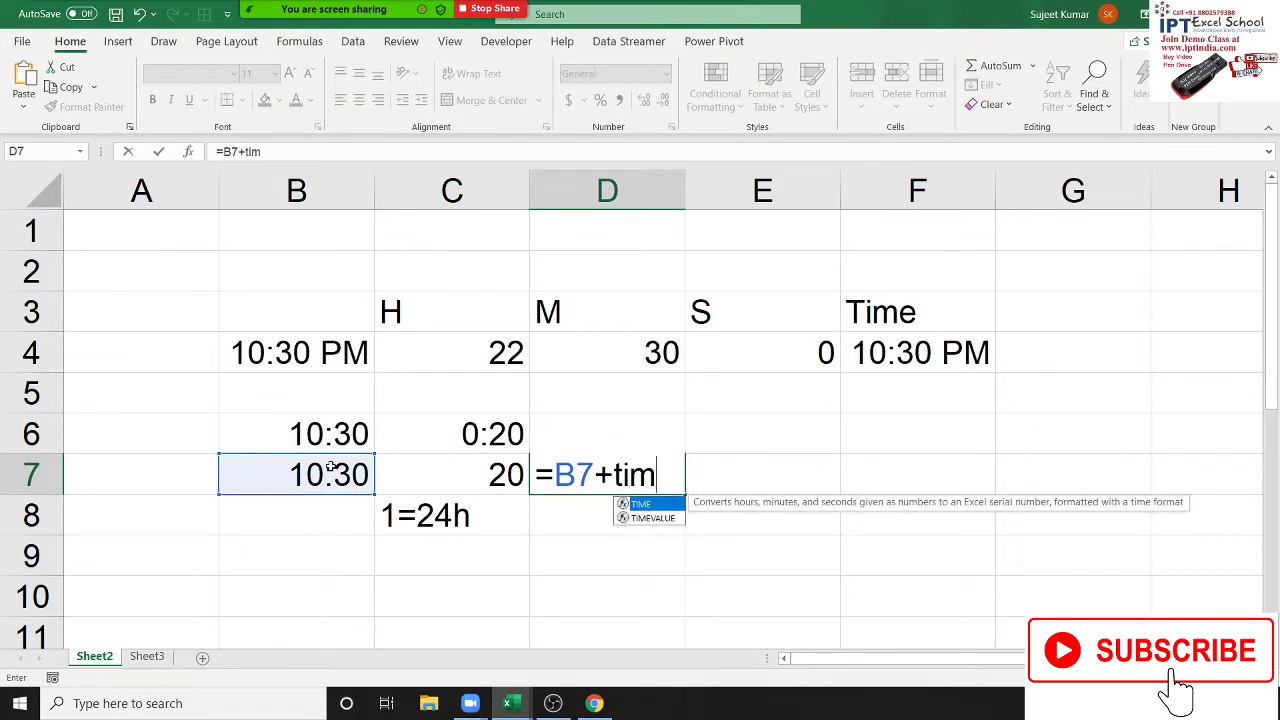
{"action": "key", "text": "Tab"}
{"action": "type", "text": "0,"}
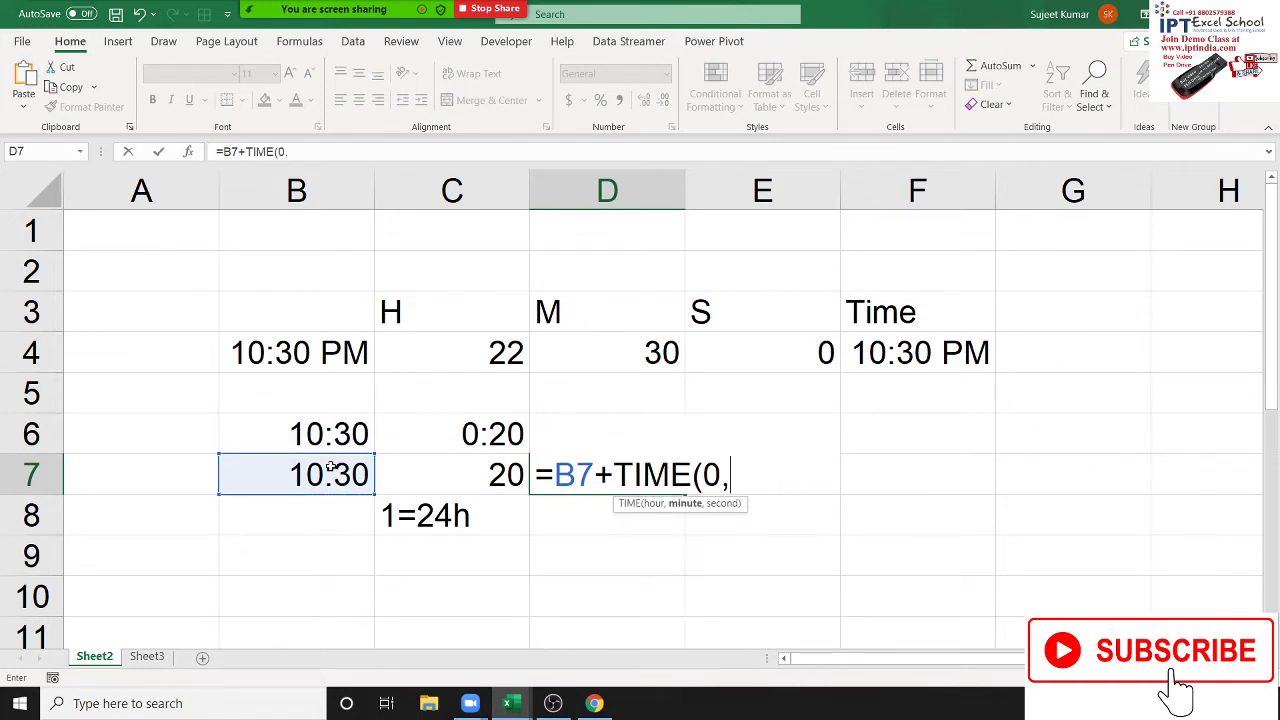
{"action": "type", "text": "20,"}
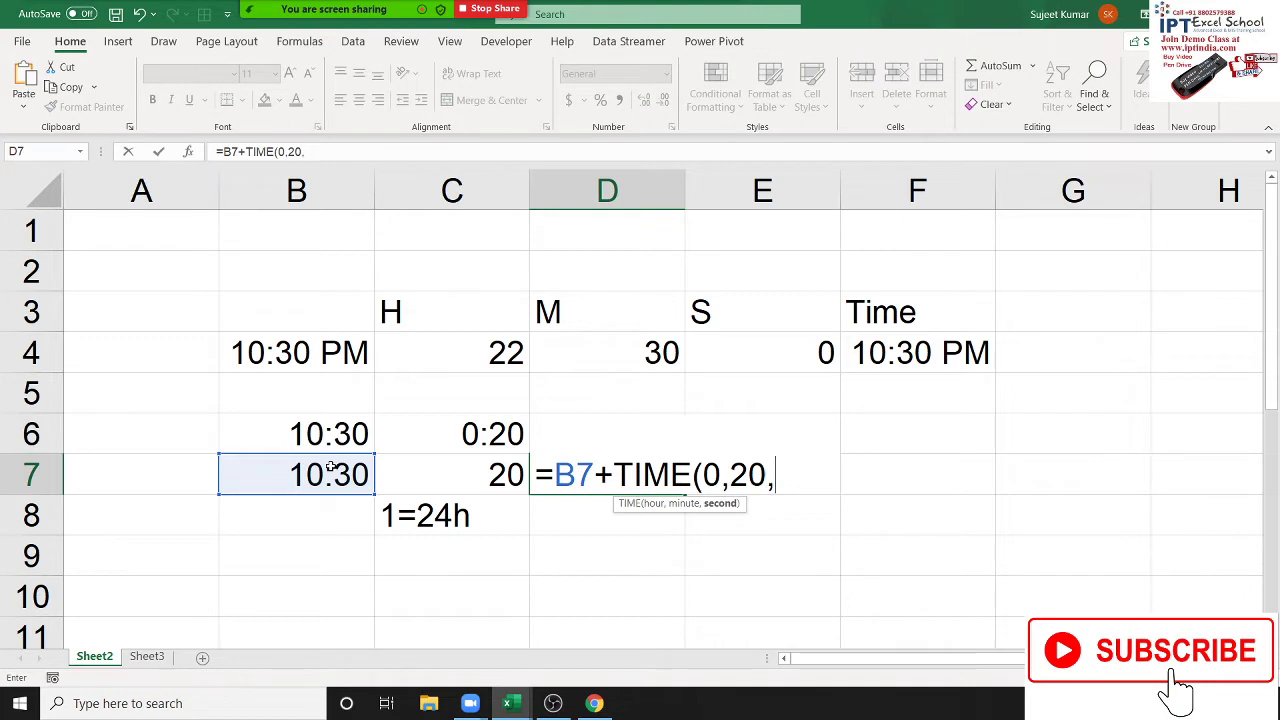
{"action": "type", "text": "0)"}
{"action": "key", "text": "Return"}
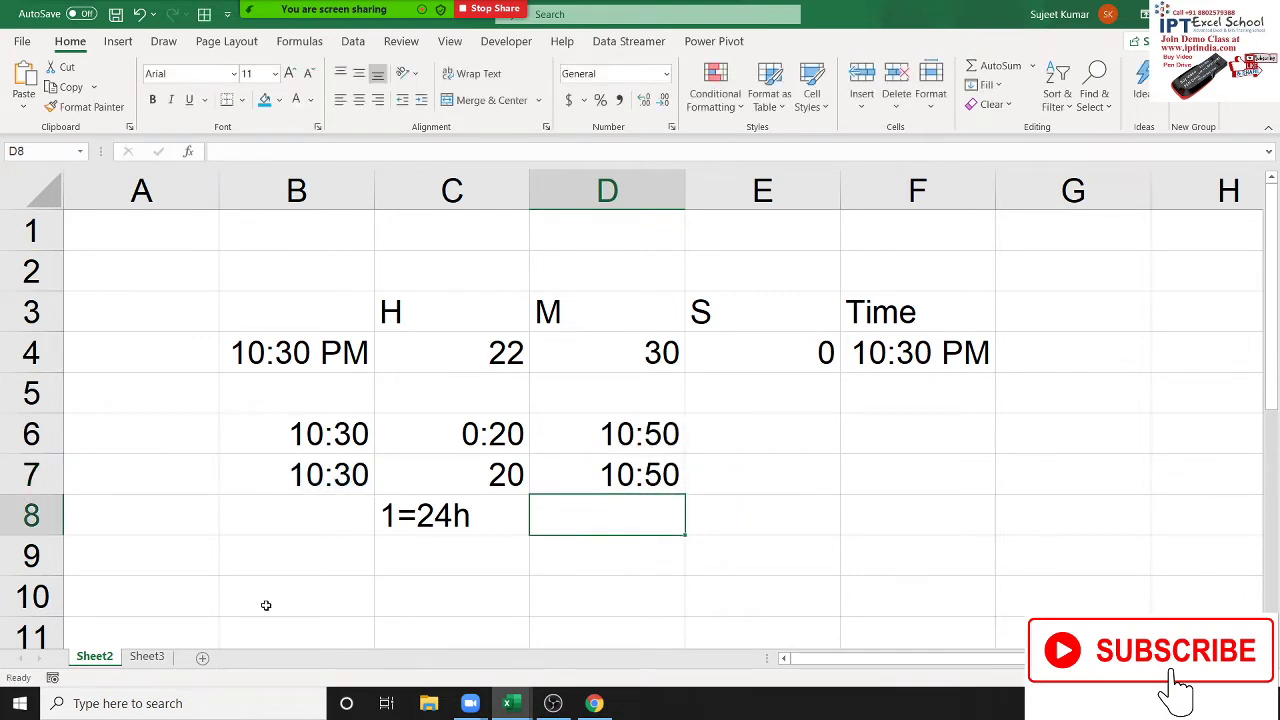
- Enter 10:30 in B10 and 20:00 in C10, and label D9 with H
{"action": "scroll", "coordinate": [331, 543], "scroll_direction": "down", "scroll_amount": 2}
{"action": "left_click", "coordinate": [276, 347]}
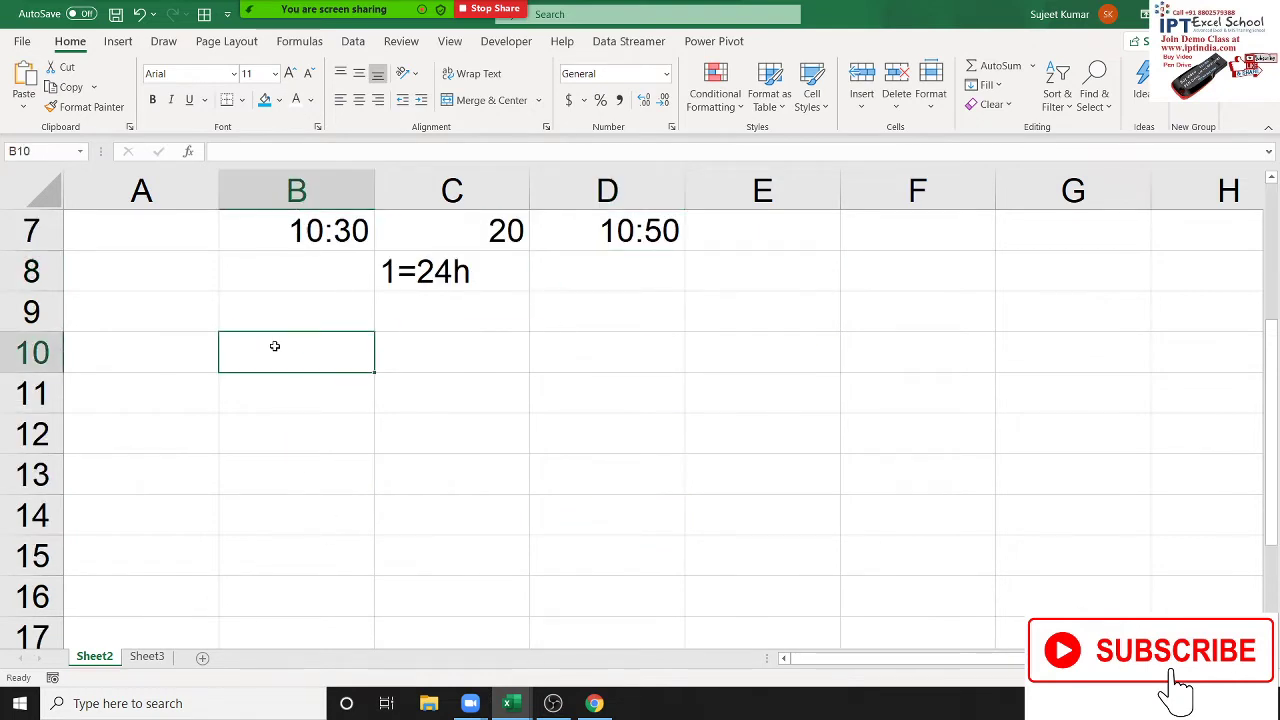
{"action": "type", "text": "10:"}
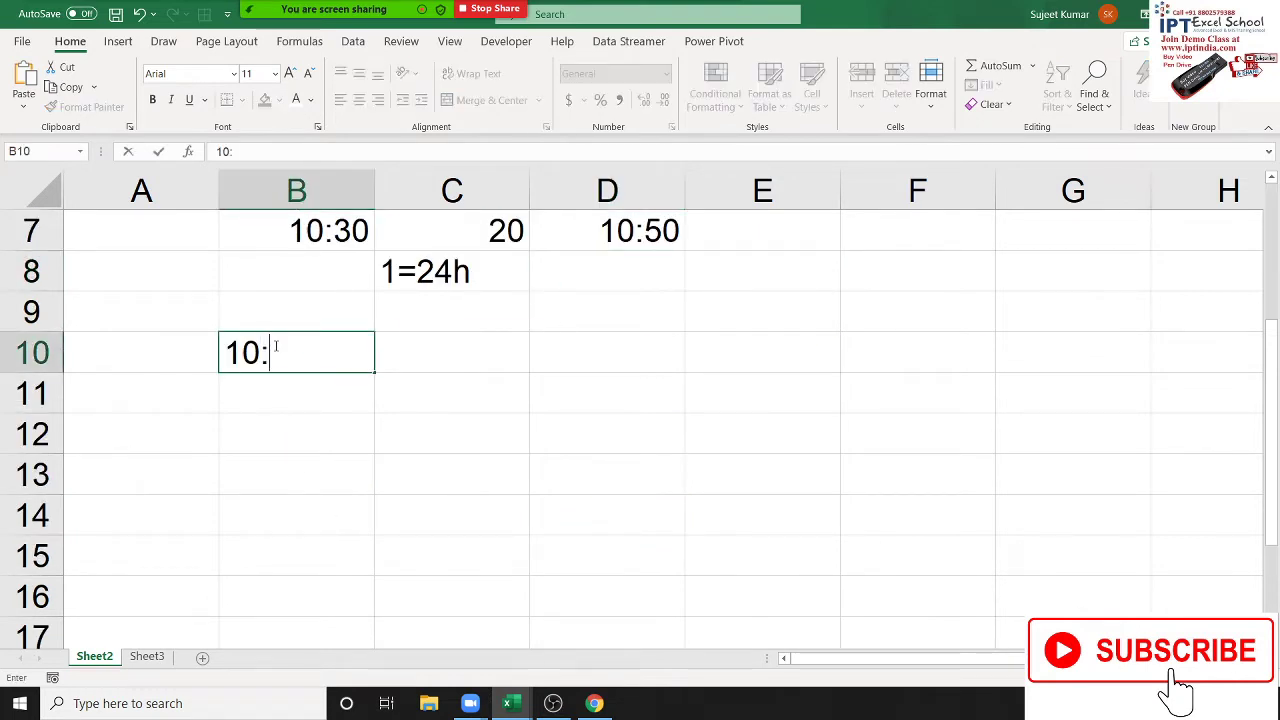
{"action": "type", "text": "30"}
{"action": "key", "text": "Tab"}
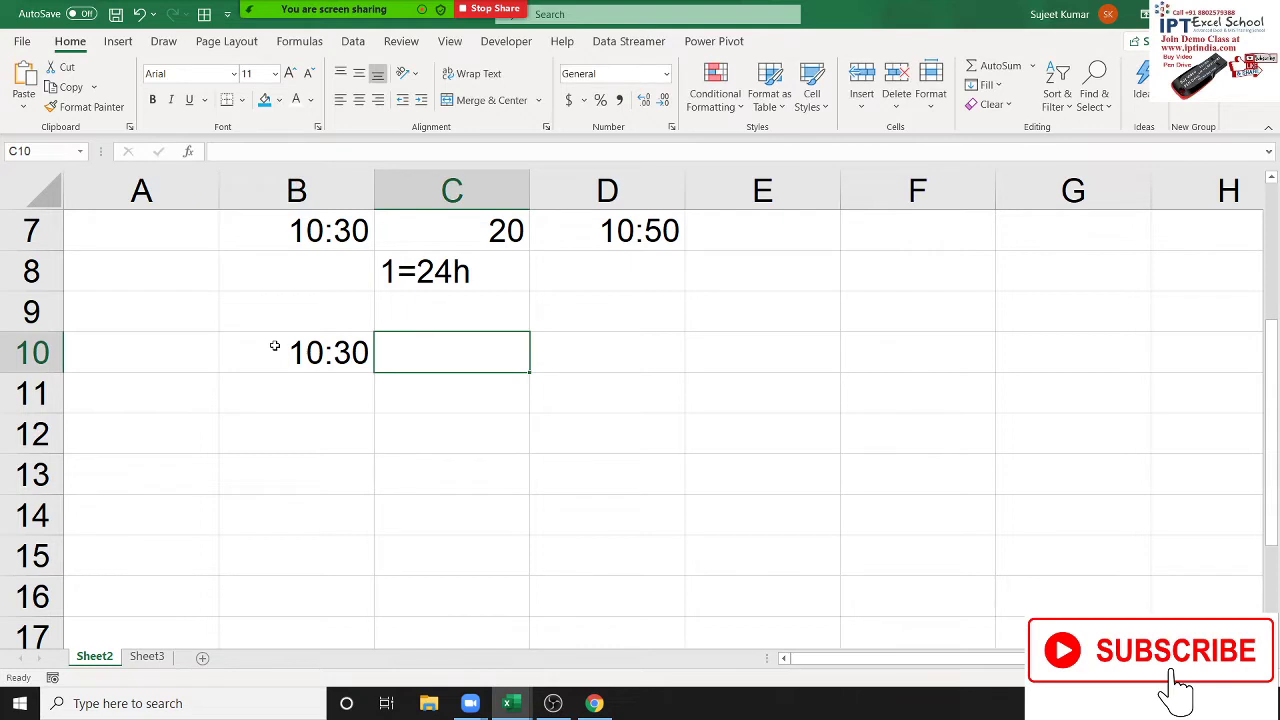
{"action": "type", "text": "20"}
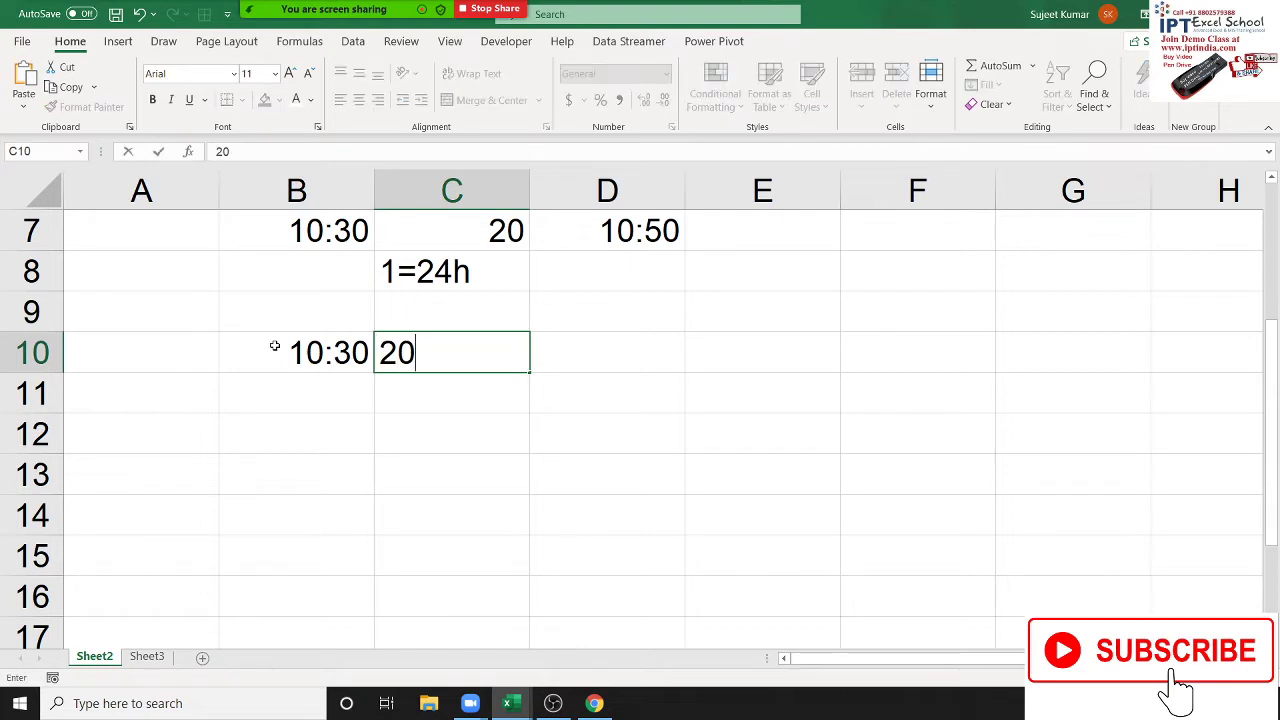
{"action": "type", "text": ":00"}
{"action": "key", "text": "Tab"}
{"action": "key", "text": "Up"}
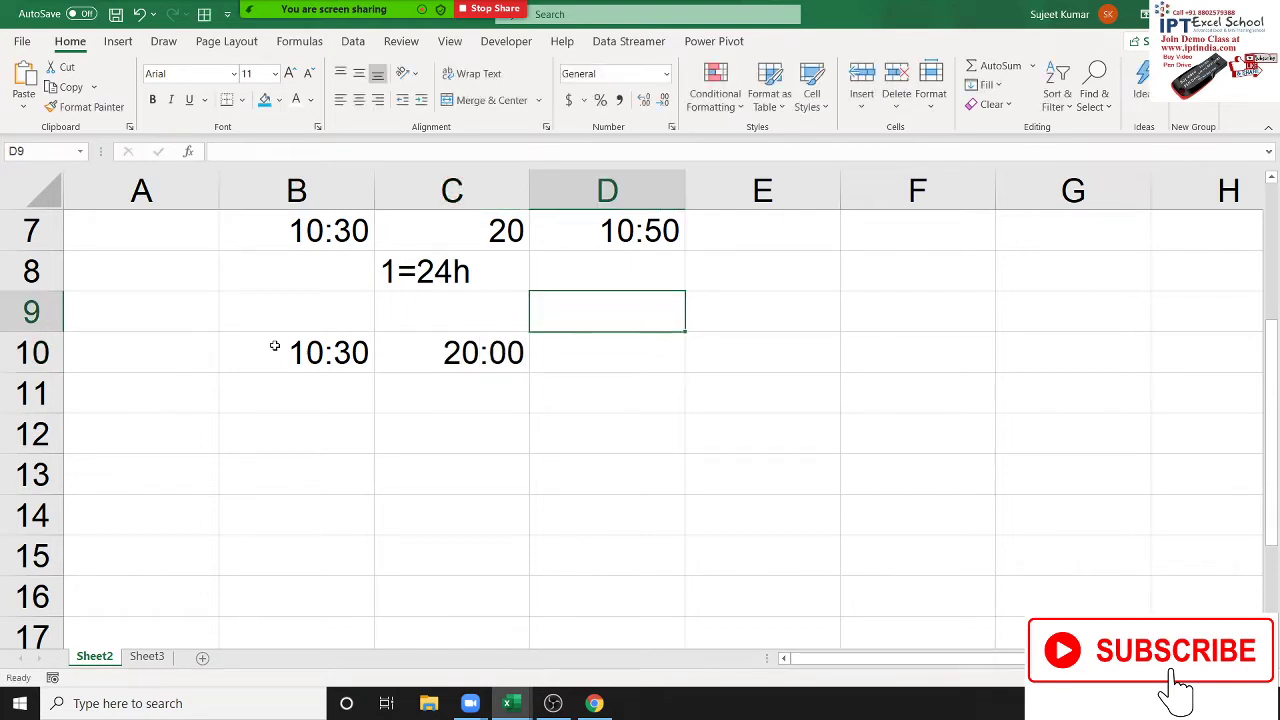
{"action": "type", "text": "H"}
{"action": "key", "text": "Return"}
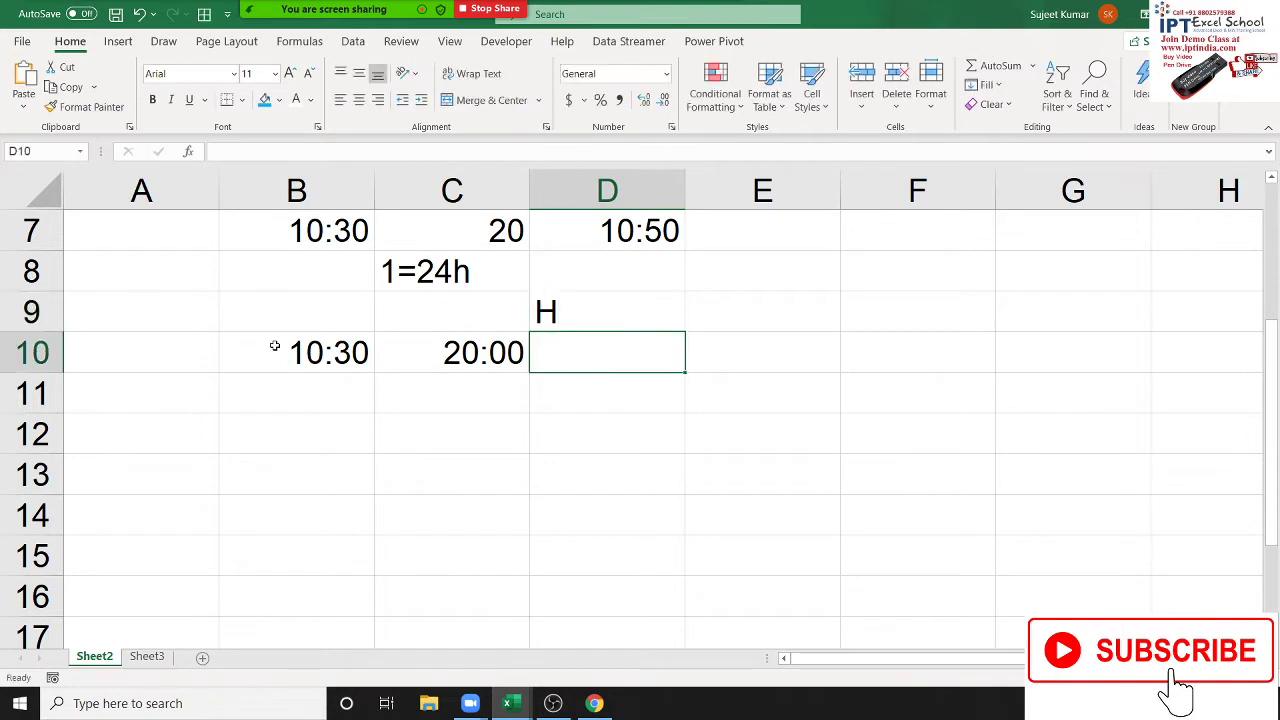
- Enter =C10-B10 in D10, showing 9:30
{"action": "type", "text": "="}
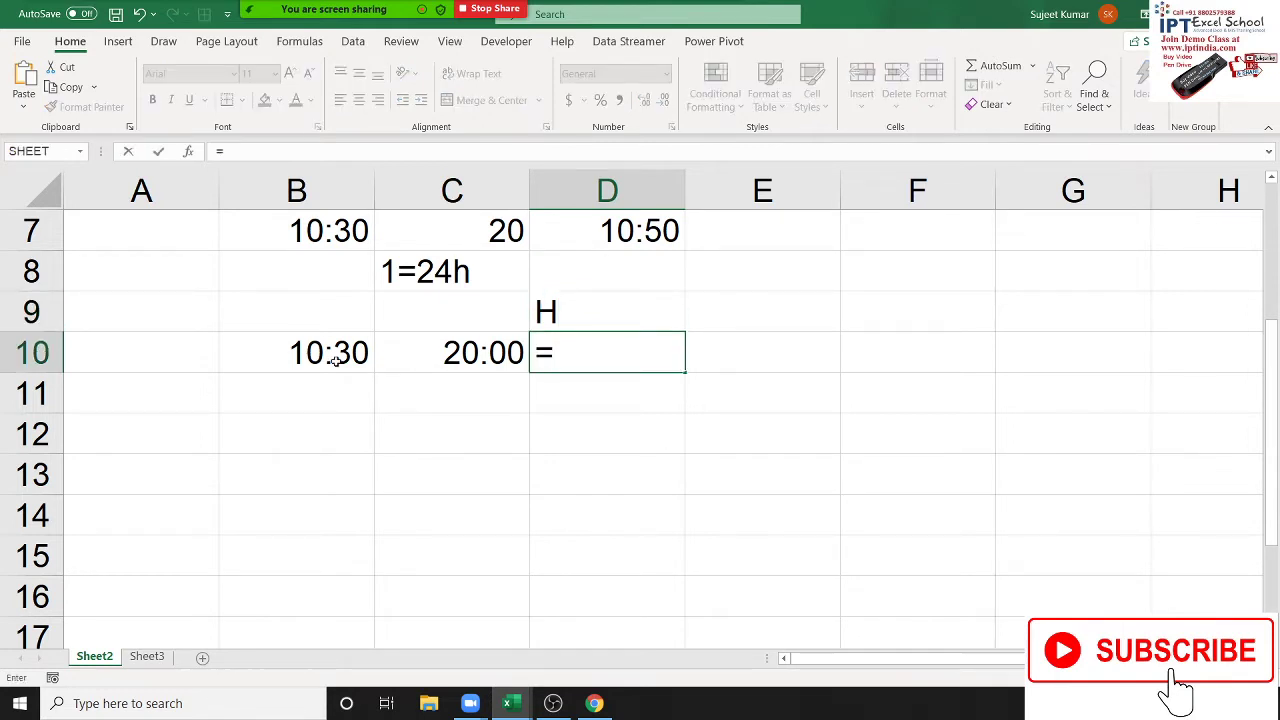
{"action": "key", "text": "Left"}
{"action": "type", "text": "-"}
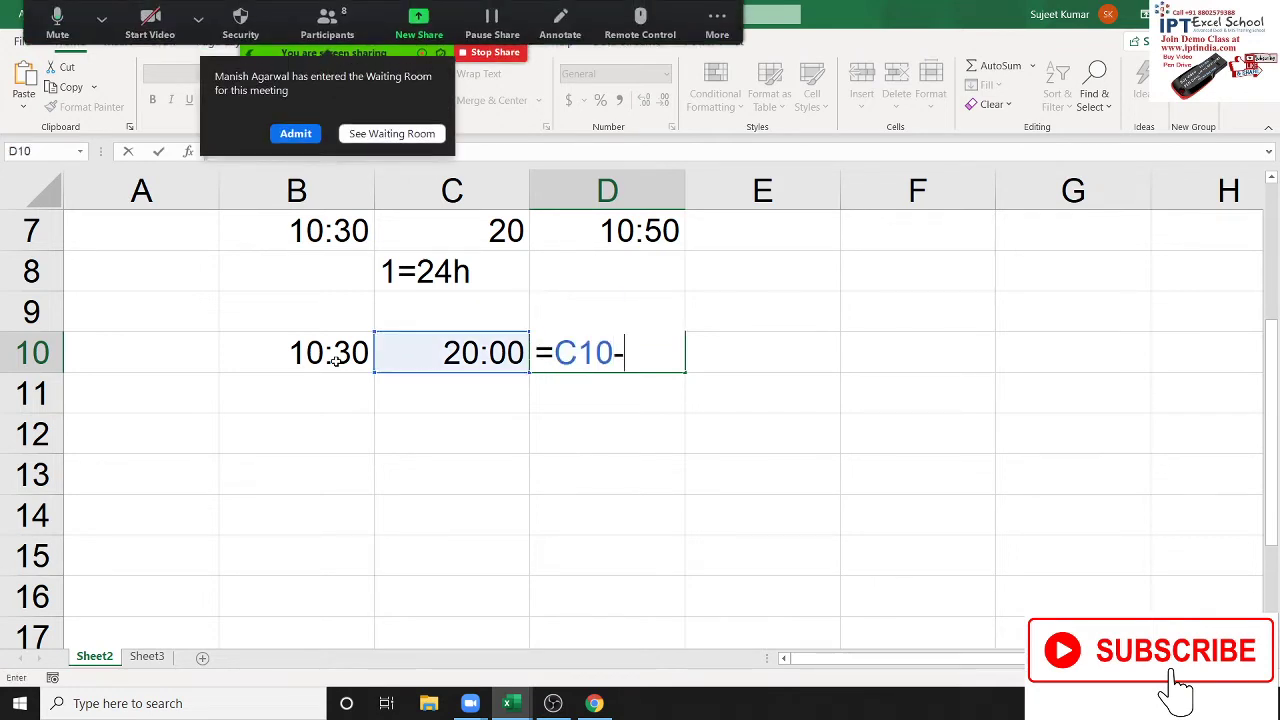
{"action": "key", "text": "Left"}
{"action": "key", "text": "Left"}
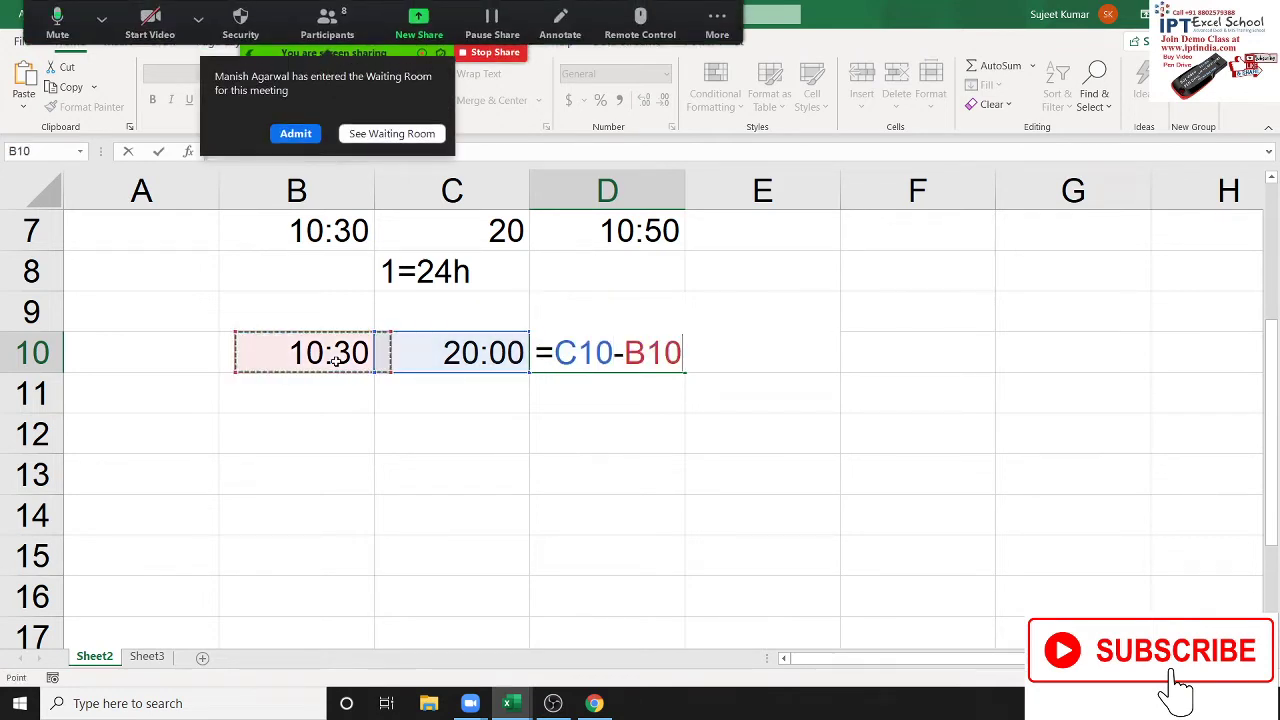
{"action": "key", "text": "Return"}
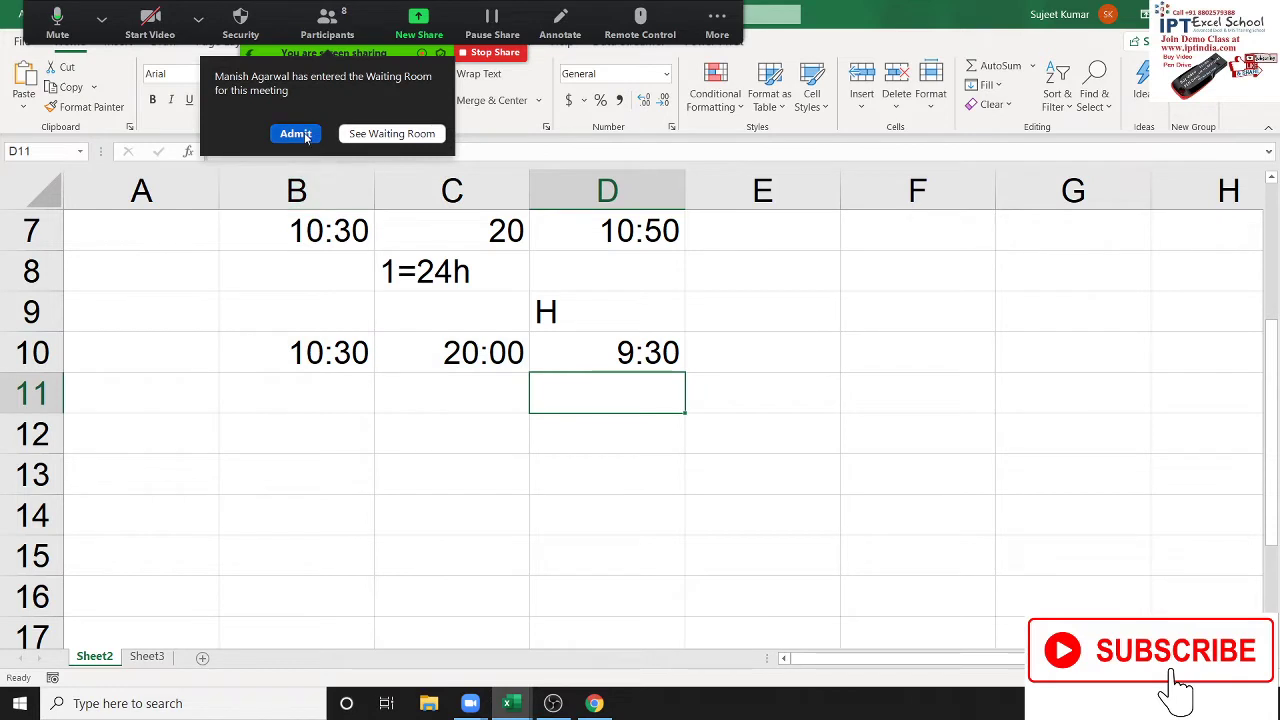
- Admit the waiting attendee in Zoom, then recheck the D10 formula
{"action": "left_click", "coordinate": [296, 133]}
{"action": "left_click", "coordinate": [612, 415]}
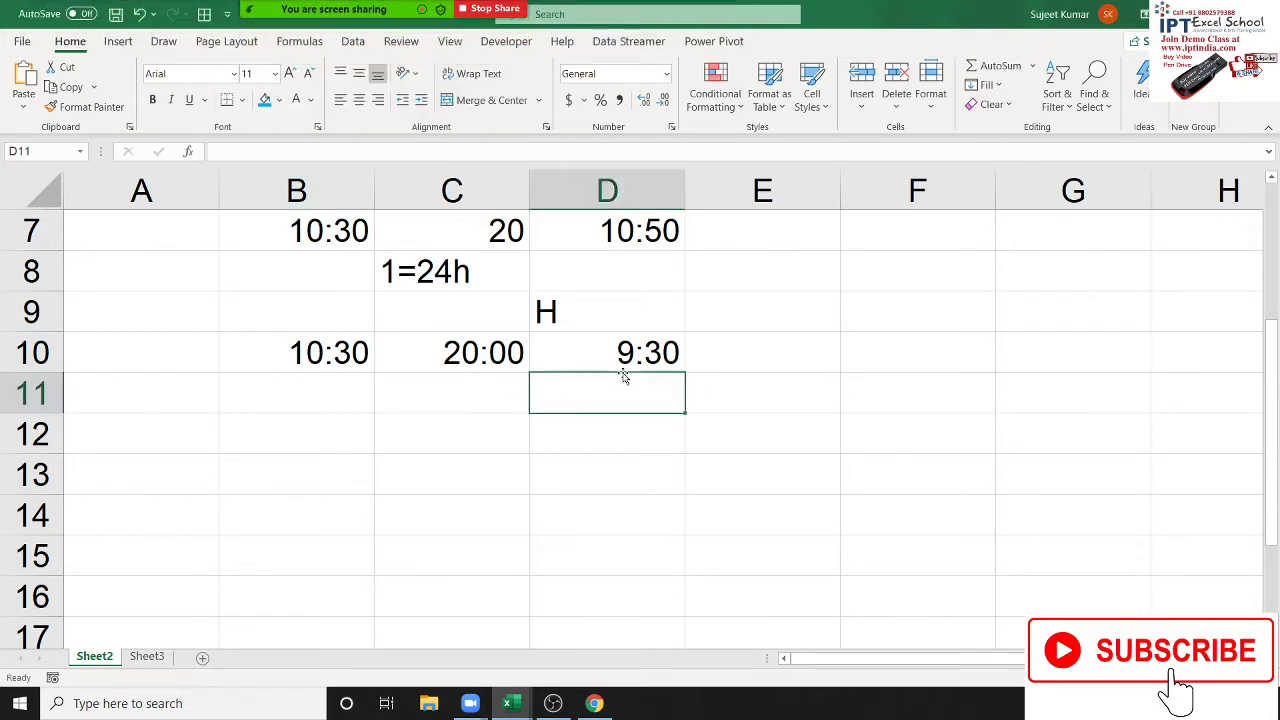
{"action": "left_click", "coordinate": [622, 360]}
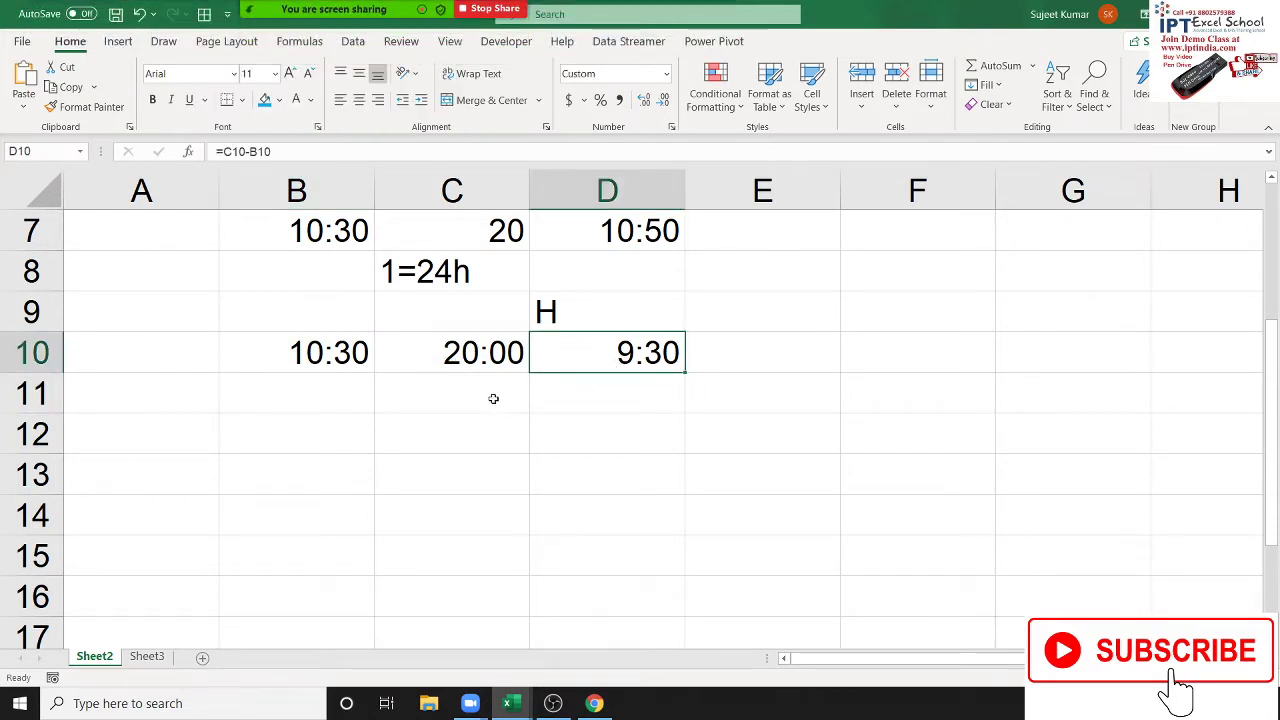
{"action": "left_click", "coordinate": [231, 390]}
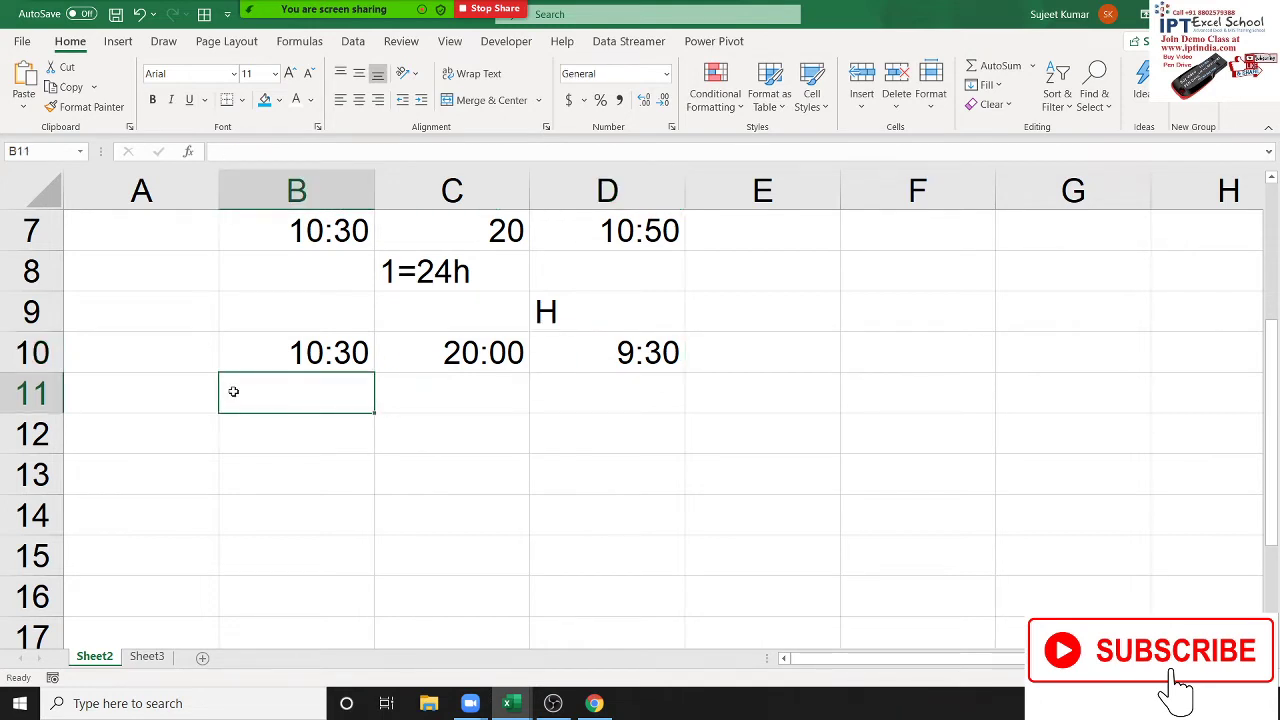
- Fill B11 with today's date plus 14:00, giving 5/21/2020 14:00
{"action": "key", "text": "ctrl+semicolon"}
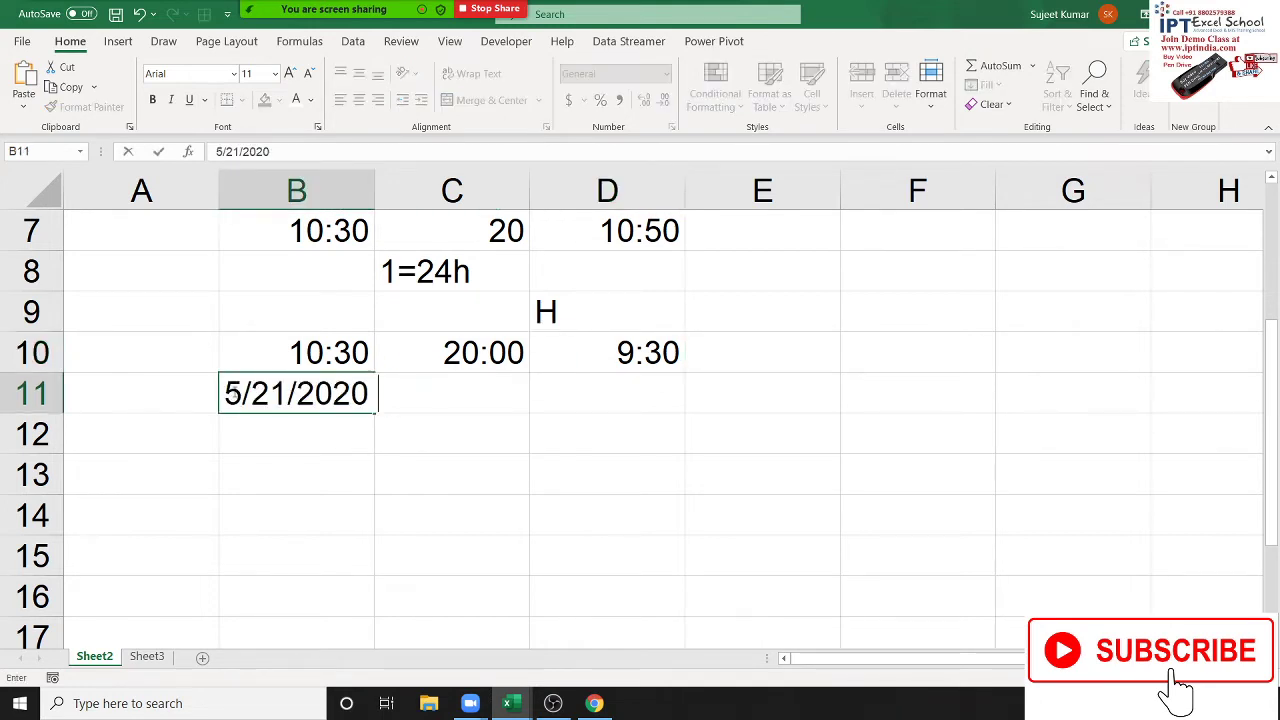
{"action": "type", "text": "10"}
{"action": "key", "text": "BackSpace"}
{"action": "key", "text": "BackSpace"}
{"action": "type", "text": "14:"}
{"action": "type", "text": "00"}
{"action": "key", "text": "Return"}
{"action": "left_click", "coordinate": [233, 392]}
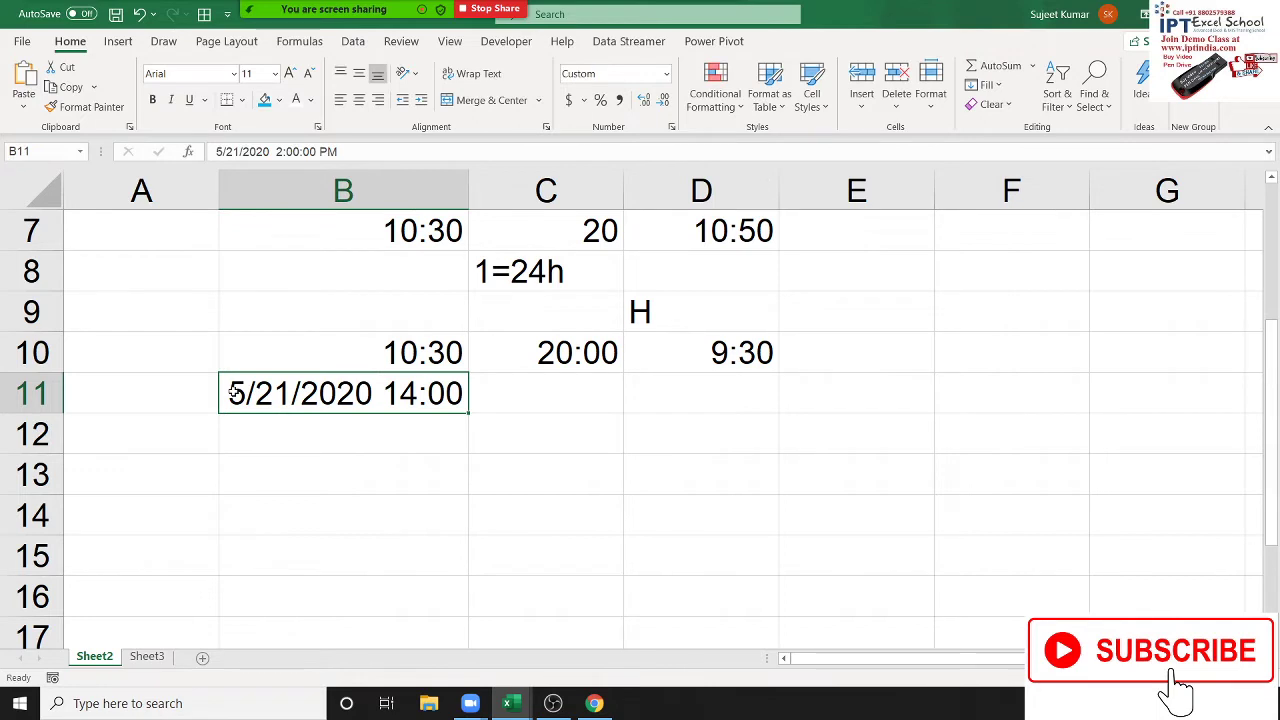
- Enter 5/21/2020 3:00 in C11, compare it with B11, and move to D11
{"action": "key", "text": "Right"}
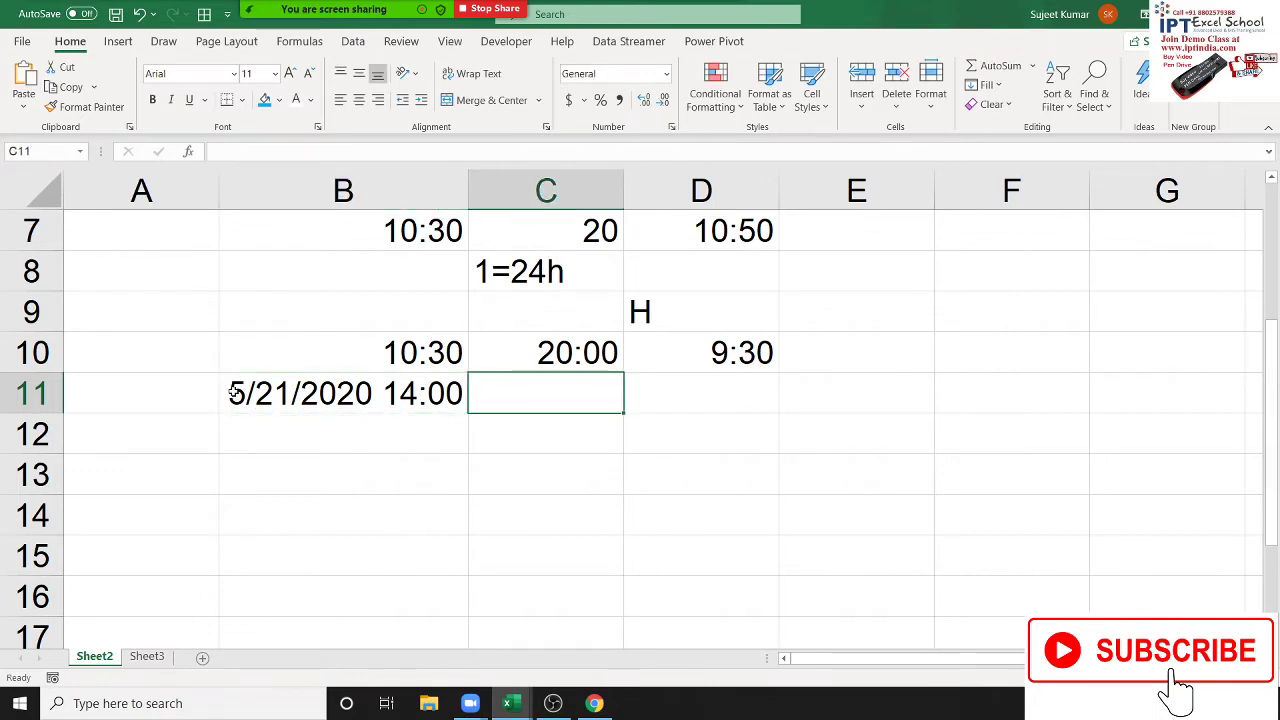
{"action": "type", "text": "5/2"}
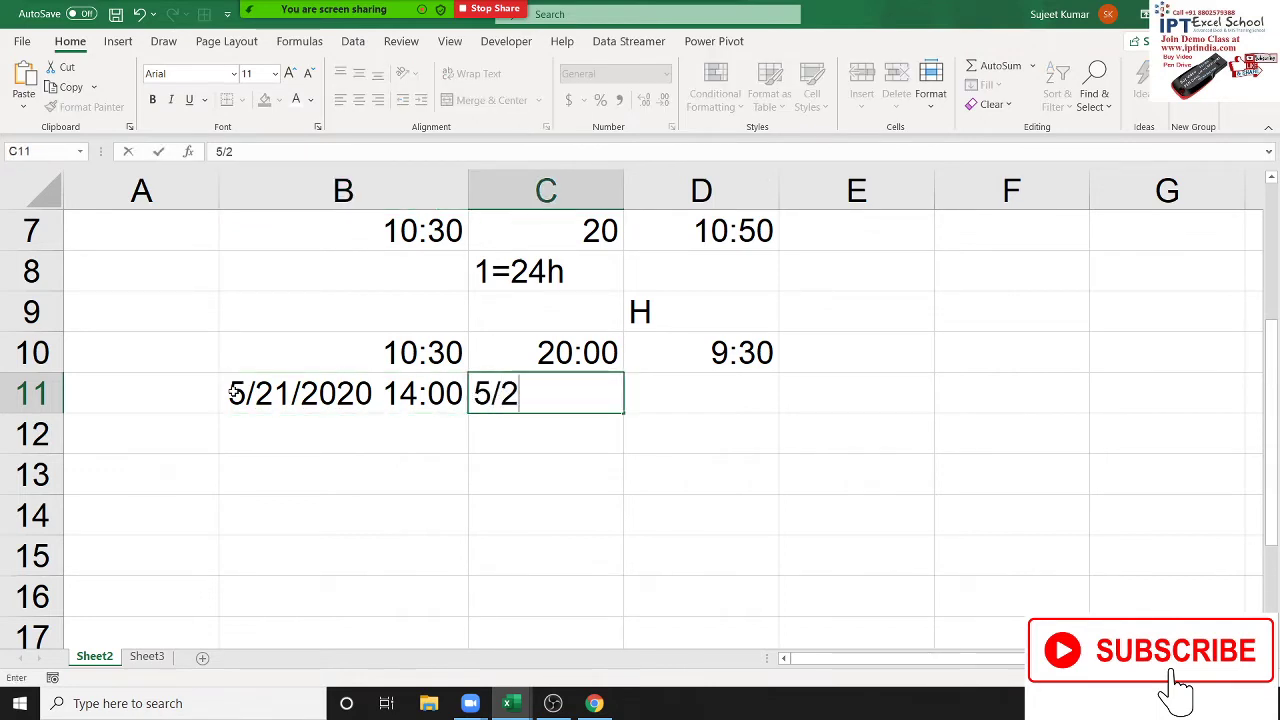
{"action": "type", "text": "1/2020"}
{"action": "type", "text": " 3:"}
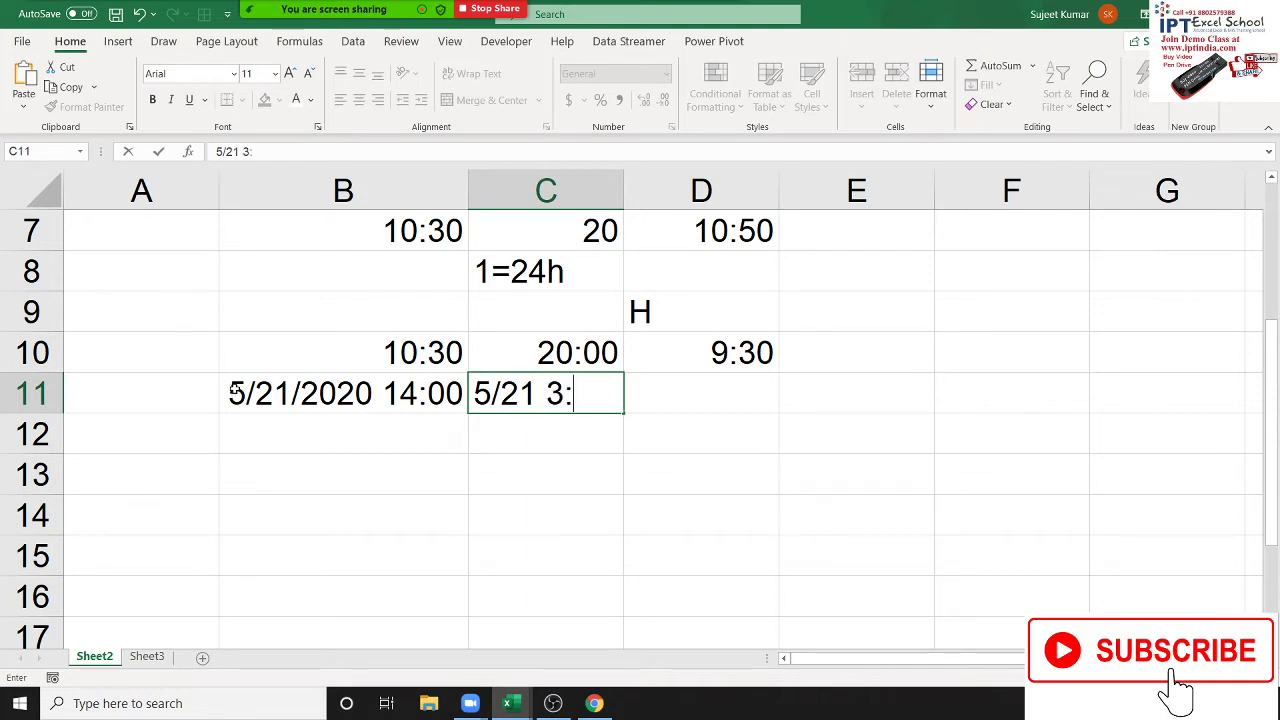
{"action": "type", "text": "00"}
{"action": "key", "text": "Return"}
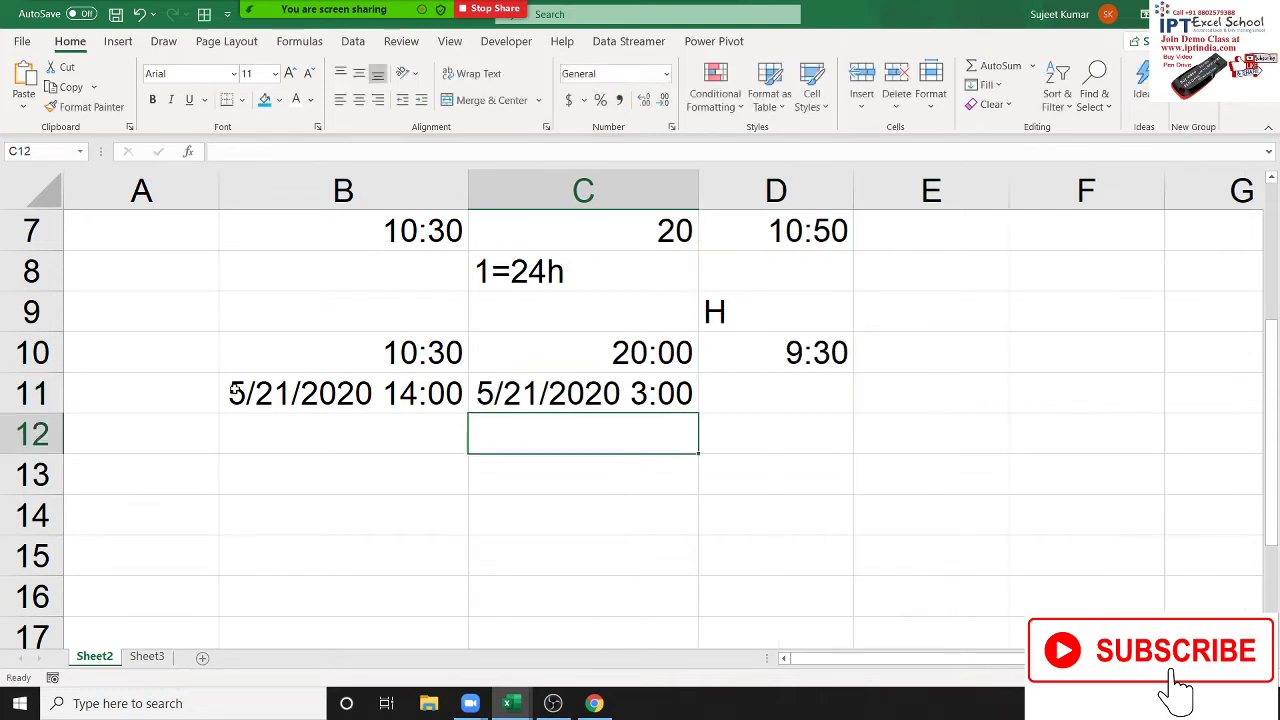
{"action": "key", "text": "Up"}
{"action": "key", "text": "Right"}
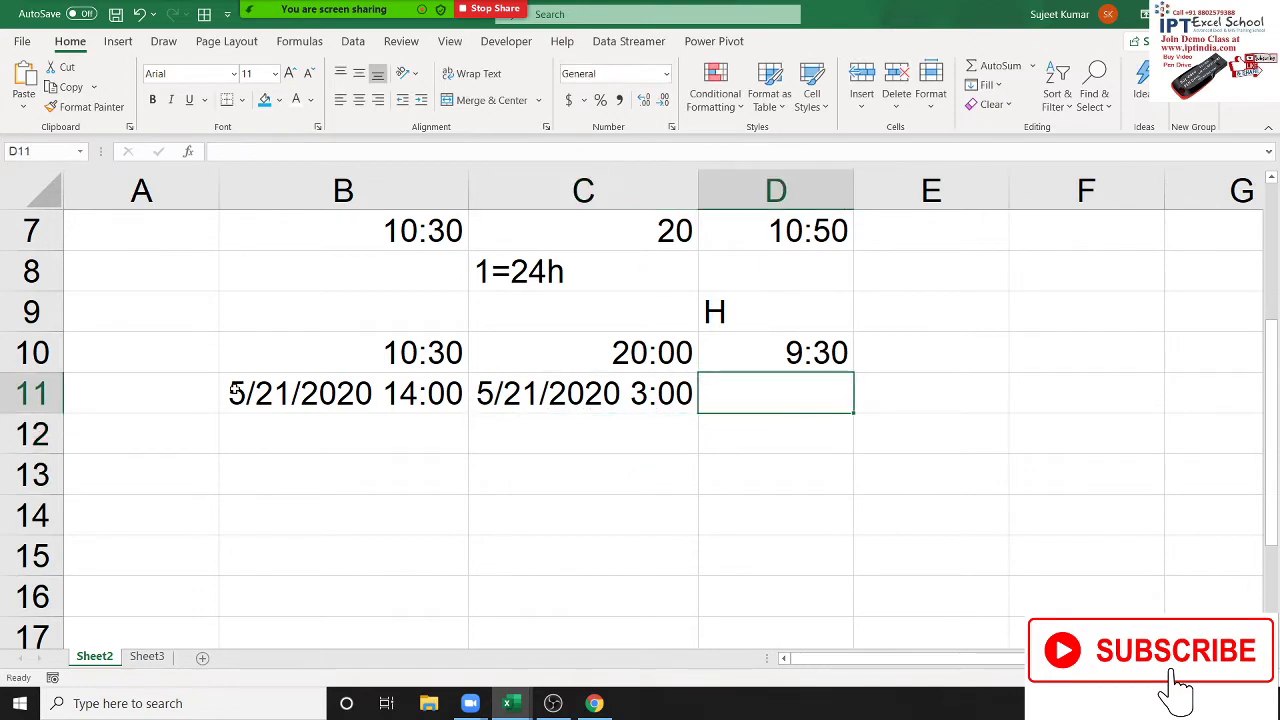
{"action": "key", "text": "Left"}
{"action": "key", "text": "Left"}
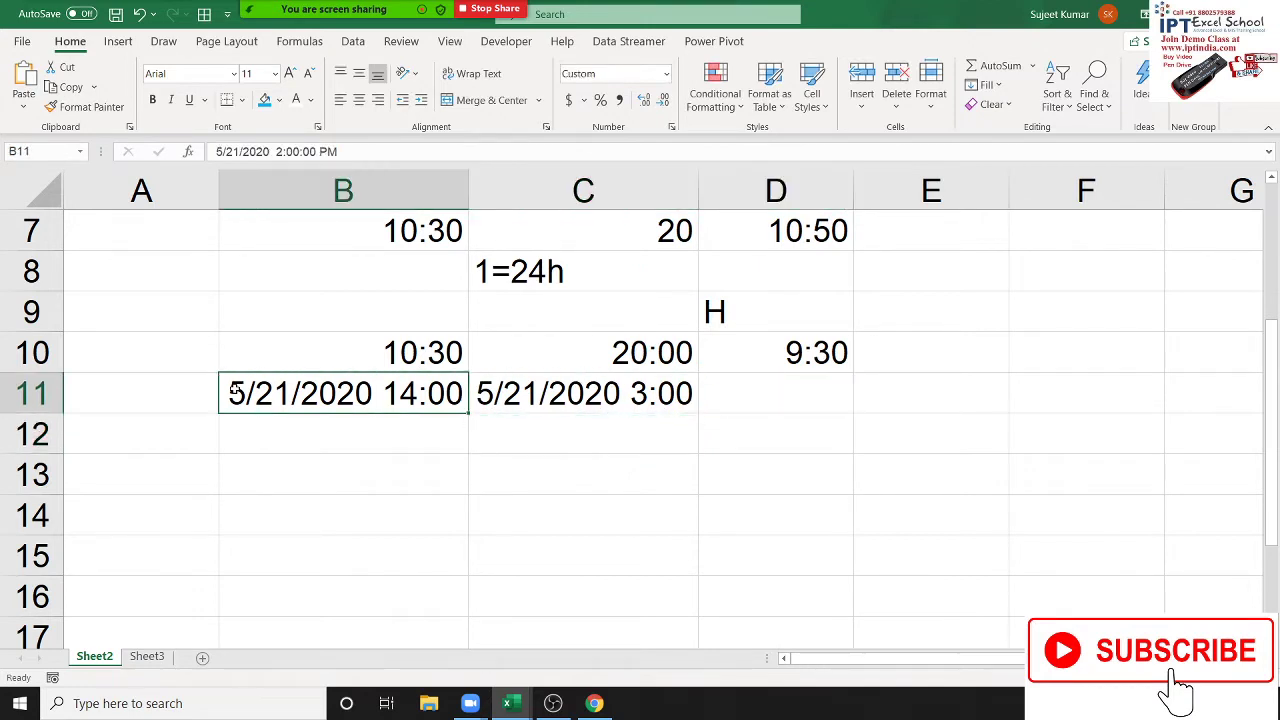
{"action": "key", "text": "Right"}
{"action": "key", "text": "Right"}
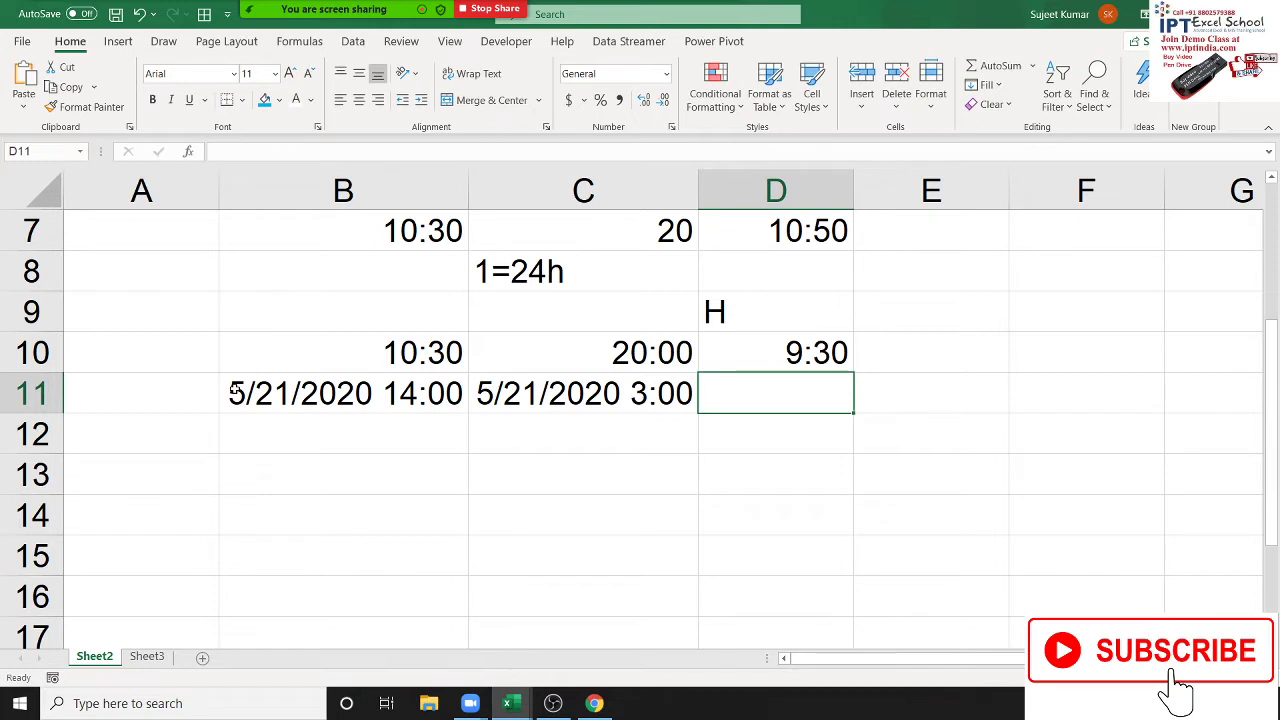
{"action": "key", "text": "Left"}
{"action": "key", "text": "Left"}
{"action": "key", "text": "Right"}
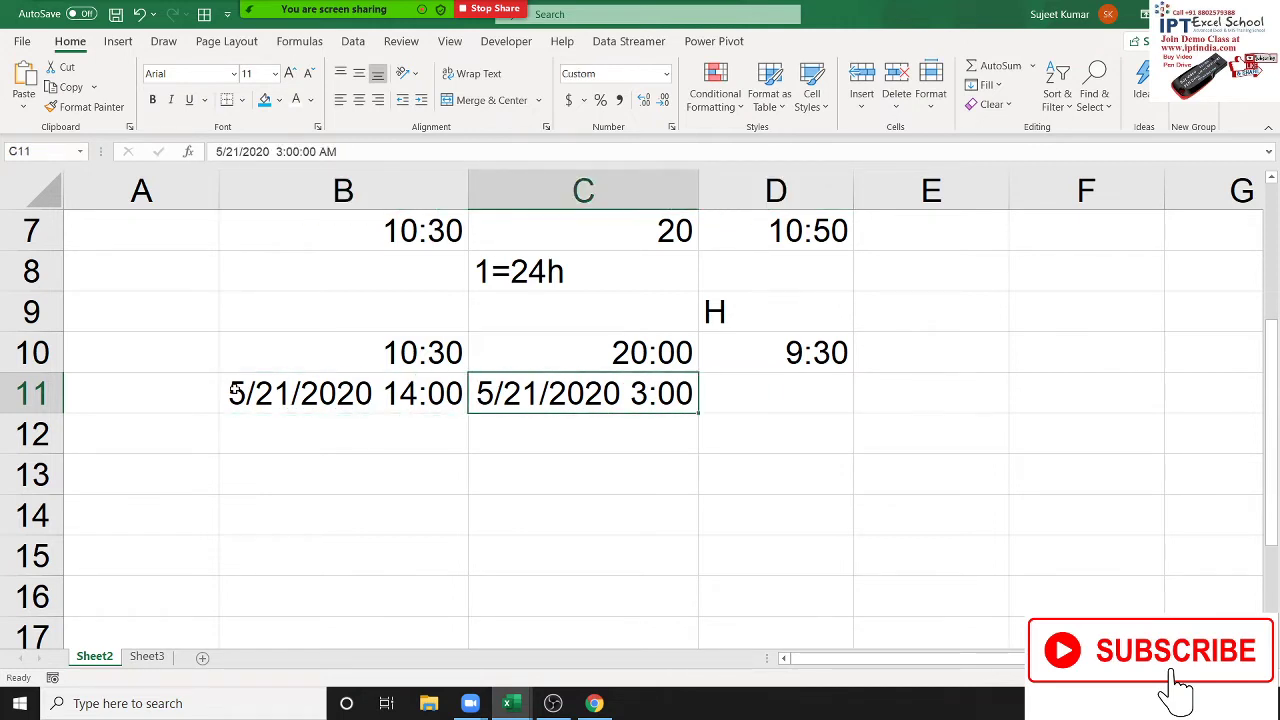
{"action": "key", "text": "Right"}
- Enter the formula =C11-B11 in D11
{"action": "type", "text": "="}
{"action": "key", "text": "Left"}
{"action": "type", "text": "-"}
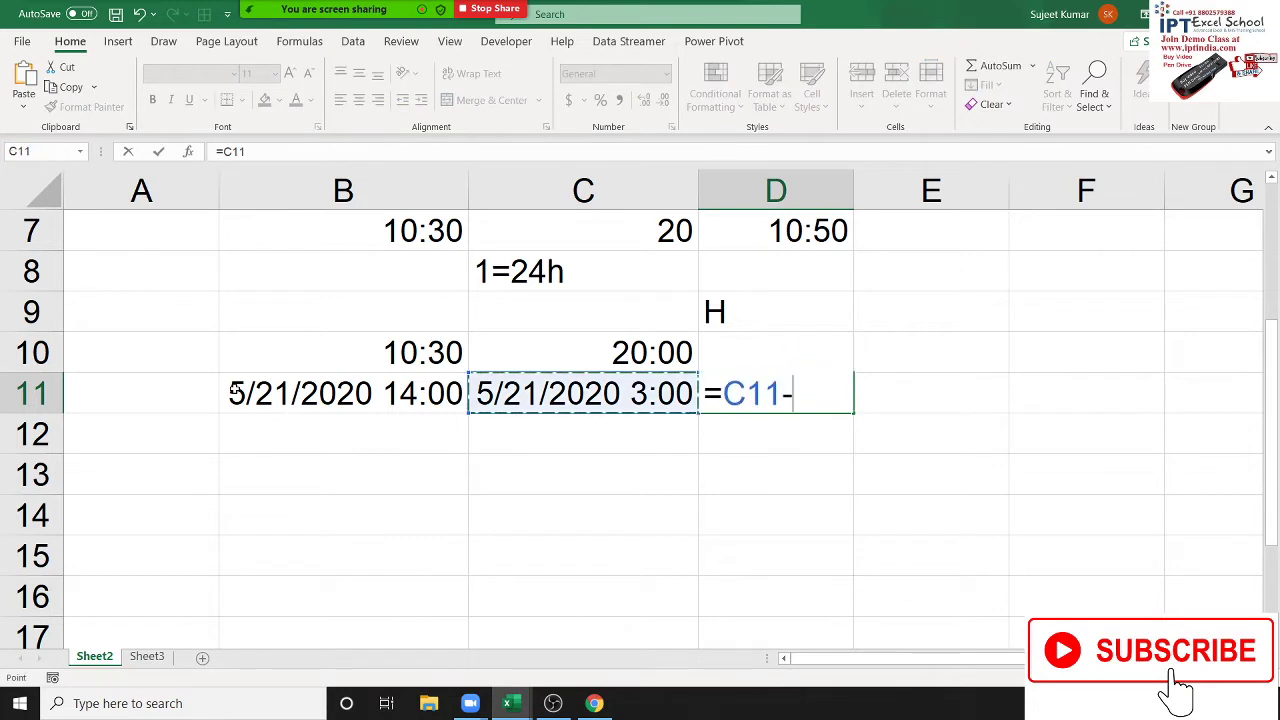
{"action": "key", "text": "Left"}
{"action": "key", "text": "Left"}
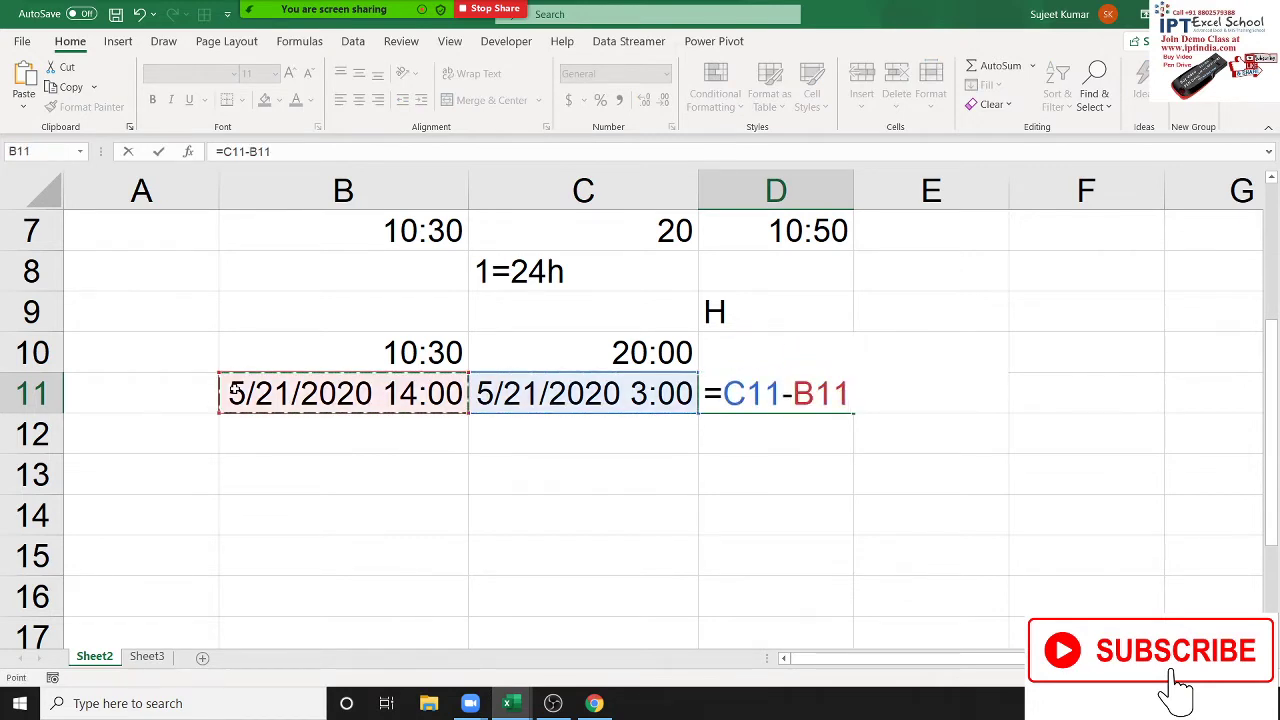
{"action": "key", "text": "Return"}
{"action": "key", "text": "Up"}
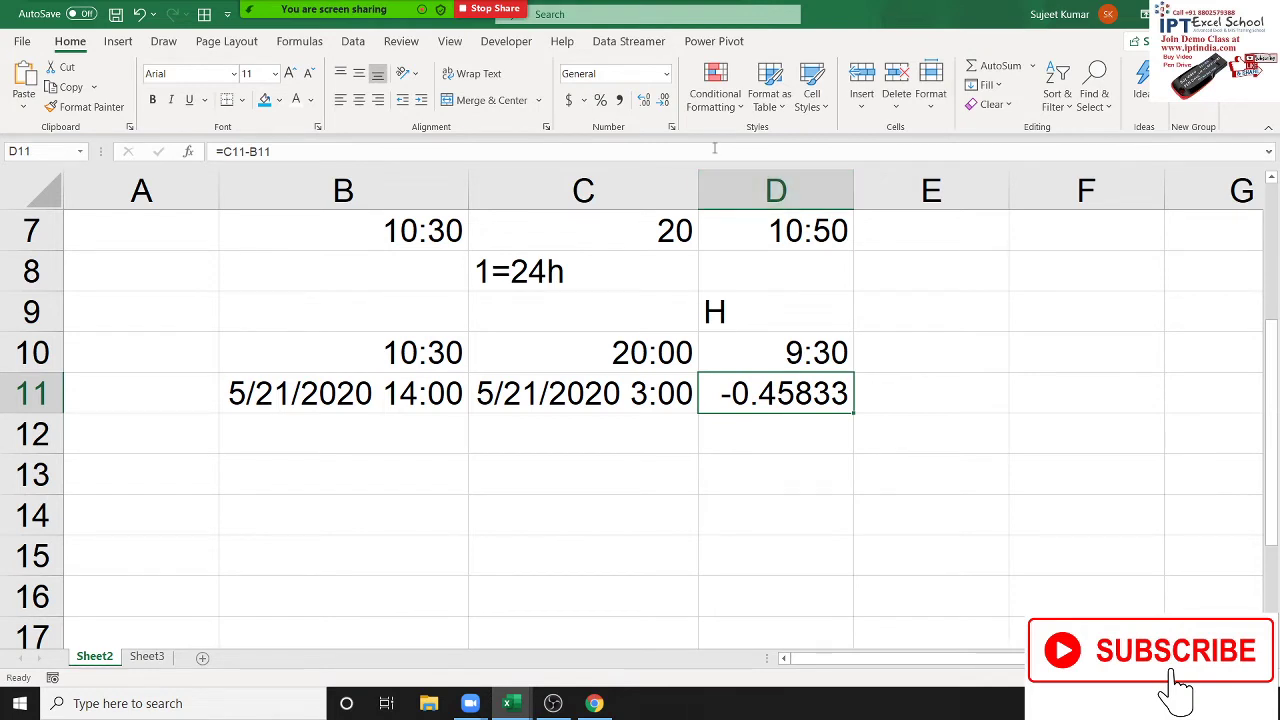
- Format D11 with the 37:30:55 elapsed-time format
{"action": "key", "text": "ctrl+1"}
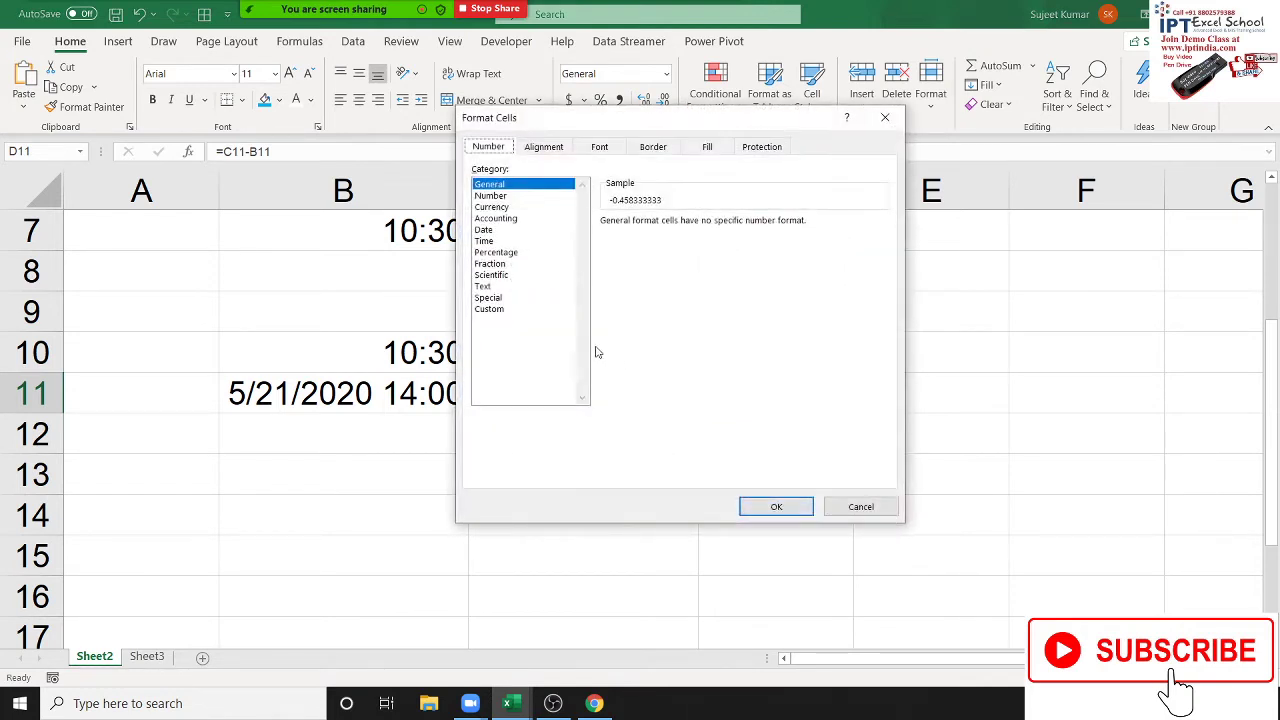
{"action": "left_click", "coordinate": [496, 242]}
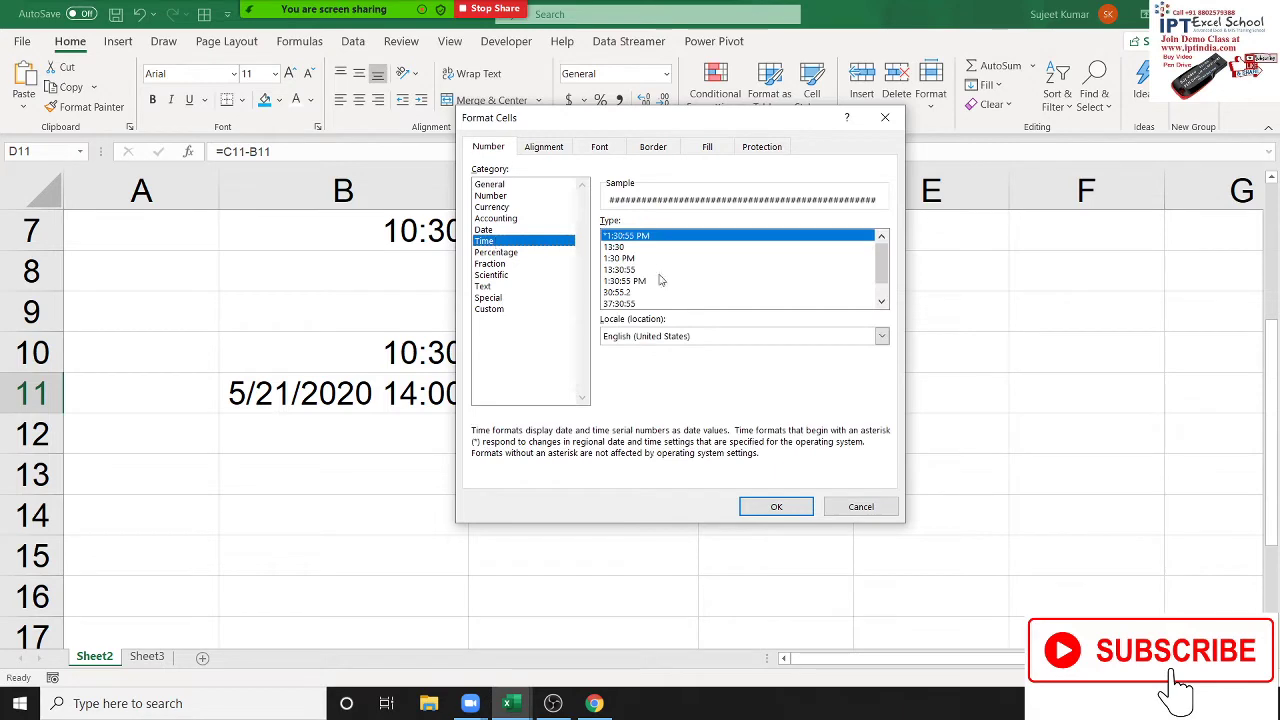
{"action": "left_click", "coordinate": [628, 303]}
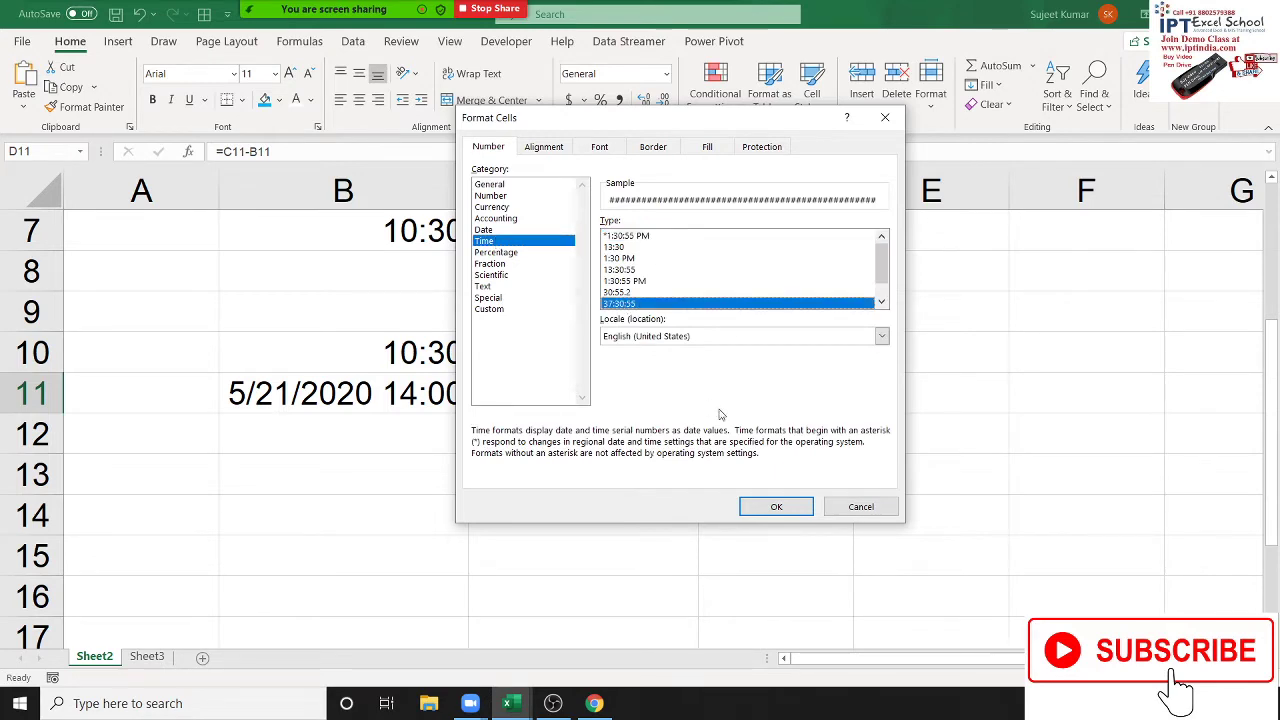
{"action": "left_click", "coordinate": [774, 507]}
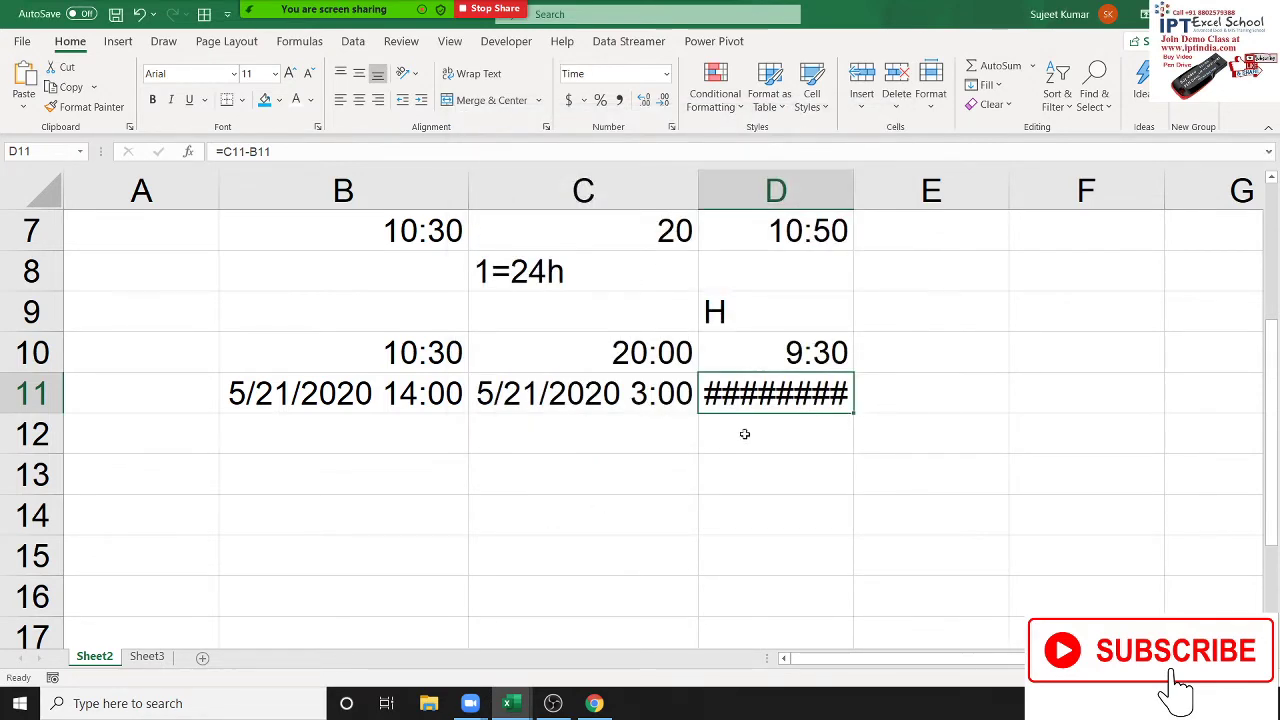
- Widen column D so the time result has more room
{"action": "double_click", "coordinate": [853, 190]}
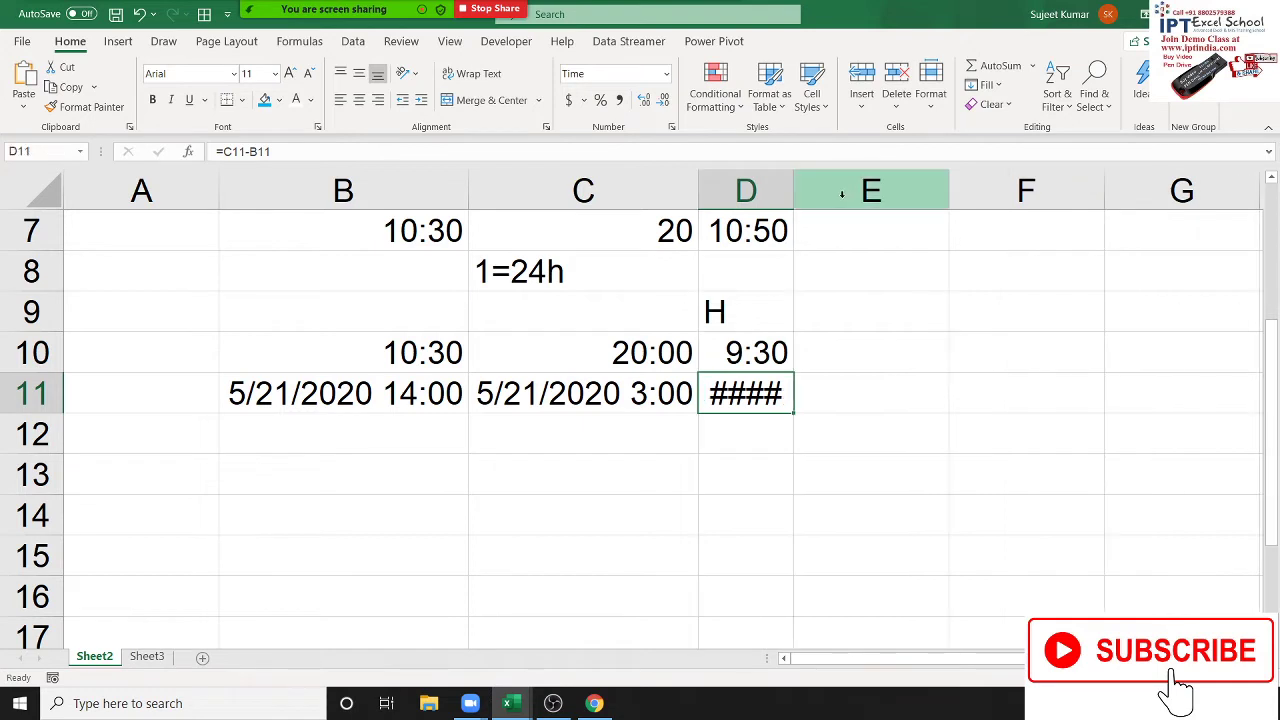
{"action": "key", "text": "ctrl+z"}
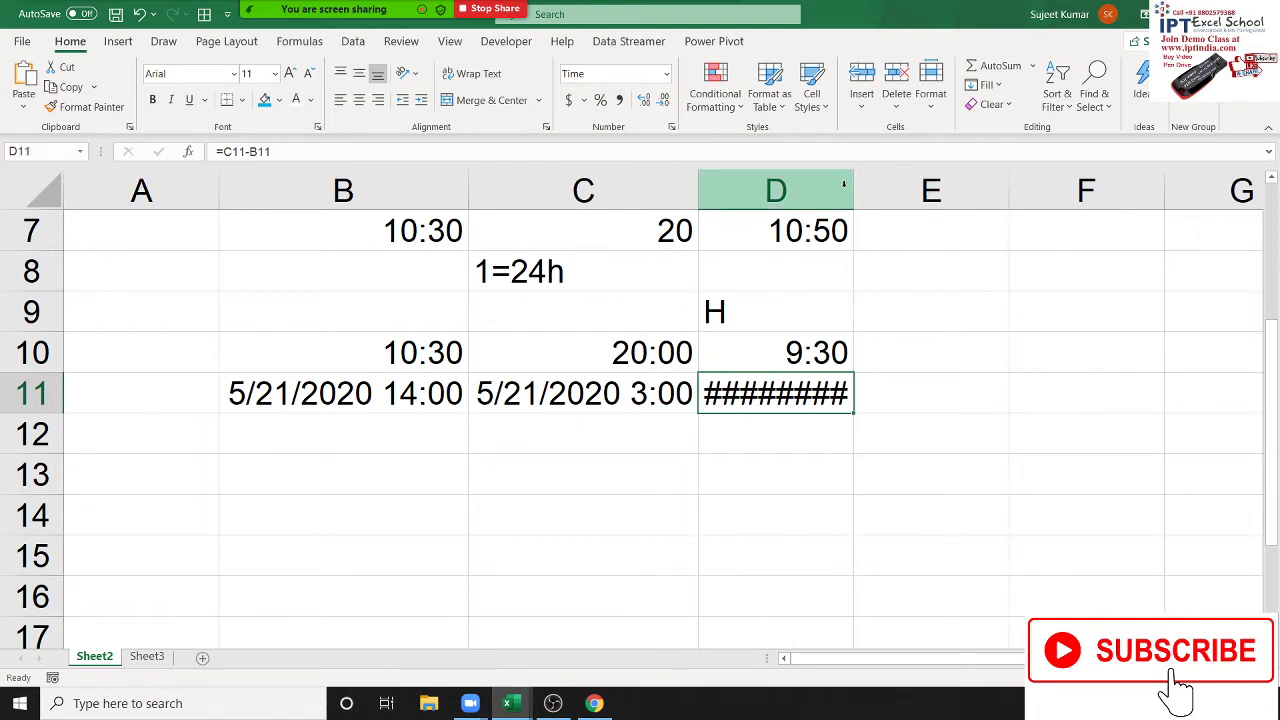
{"action": "left_click_drag", "start_coordinate": [853, 185], "coordinate": [899, 188]}
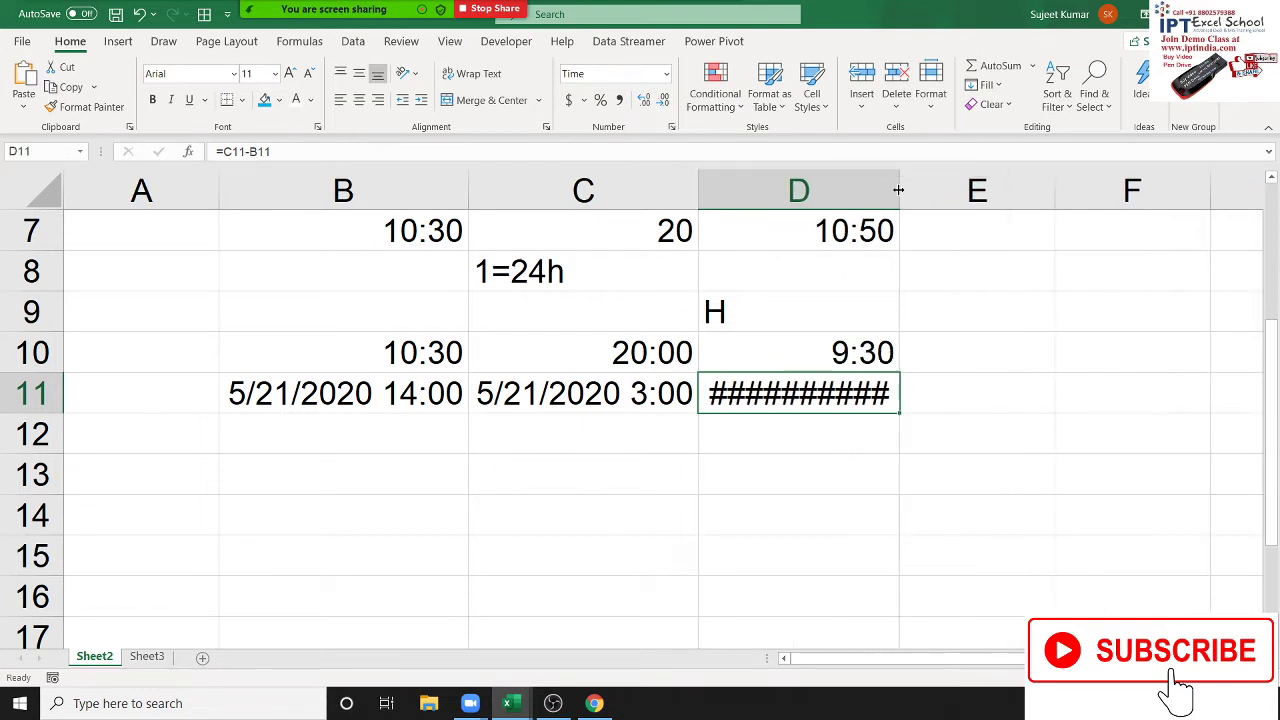
{"action": "right_click", "coordinate": [799, 395]}
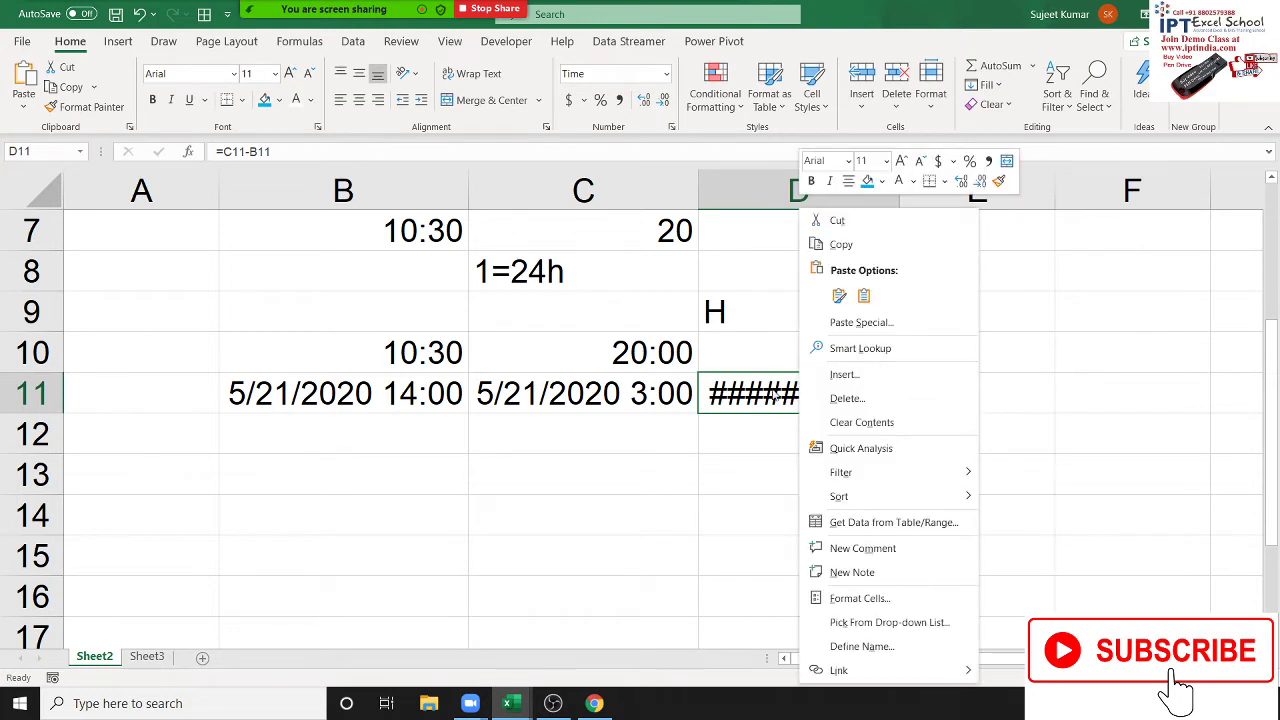
- Re-enter =C11-B11 in D11
{"action": "left_click", "coordinate": [772, 393]}
{"action": "type", "text": "="}
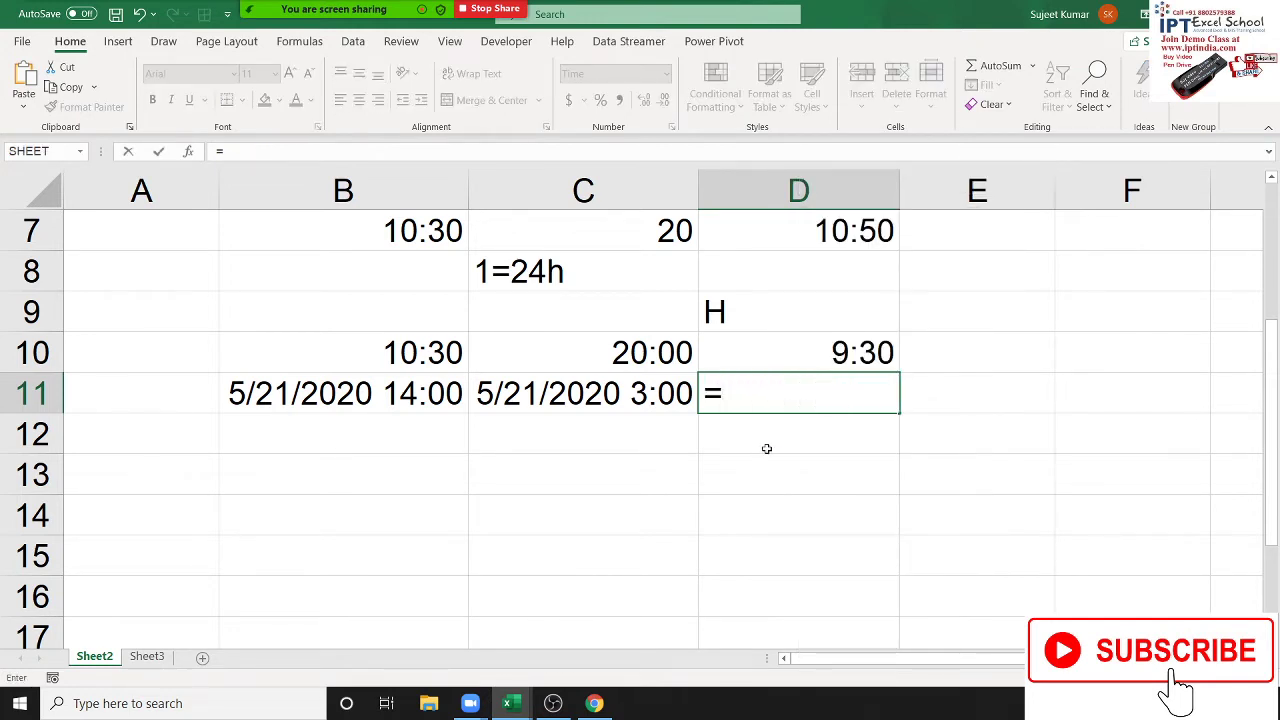
{"action": "key", "text": "Left"}
{"action": "type", "text": "-"}
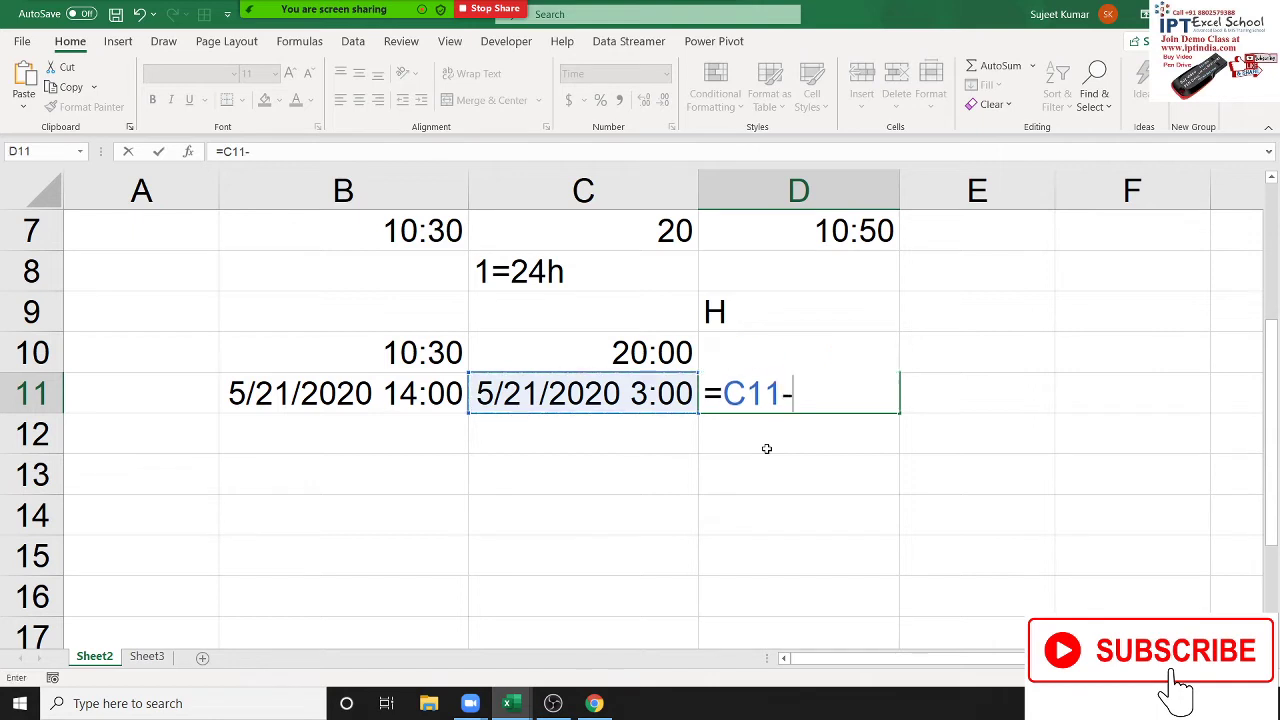
{"action": "key", "text": "Left"}
{"action": "key", "text": "Left"}
{"action": "key", "text": "ctrl+Return"}
- Change C11's date from 5/21 to 5/22/2020 3:00 and check D11's 13:00:00 result
{"action": "key", "text": "Left"}
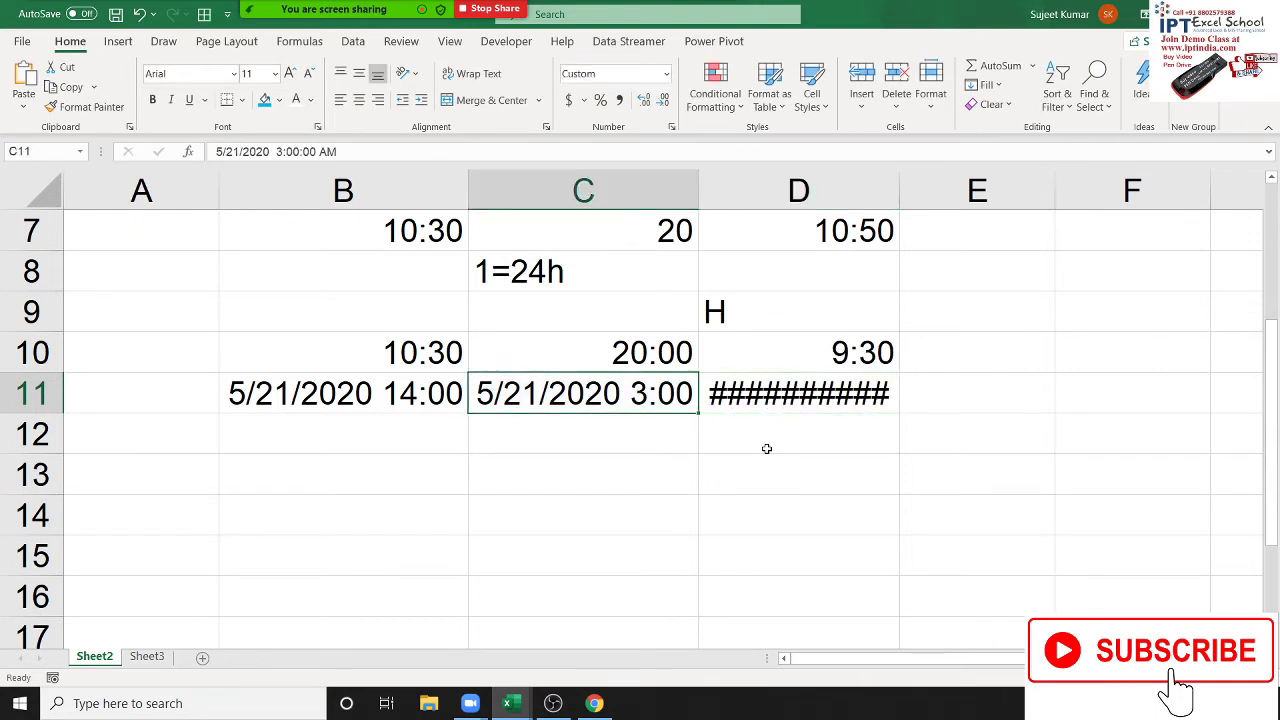
{"action": "left_click", "coordinate": [236, 151]}
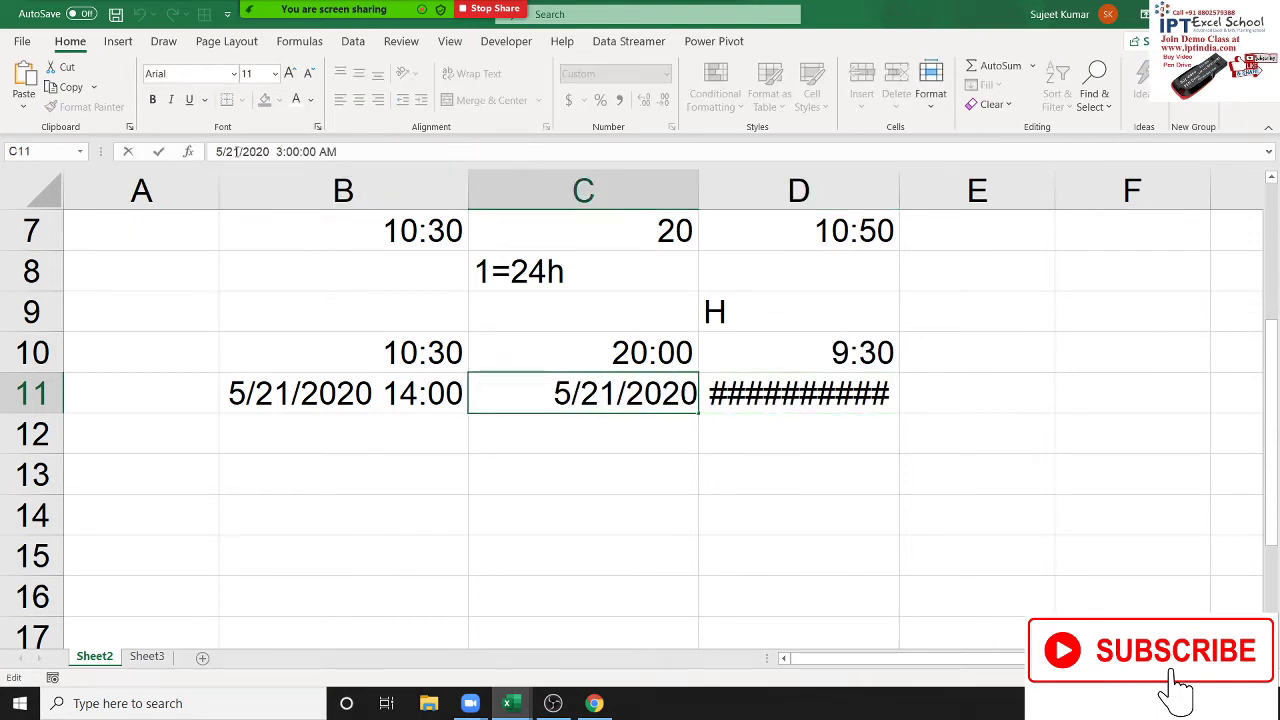
{"action": "key", "text": "BackSpace"}
{"action": "type", "text": "2"}
{"action": "key", "text": "Return"}
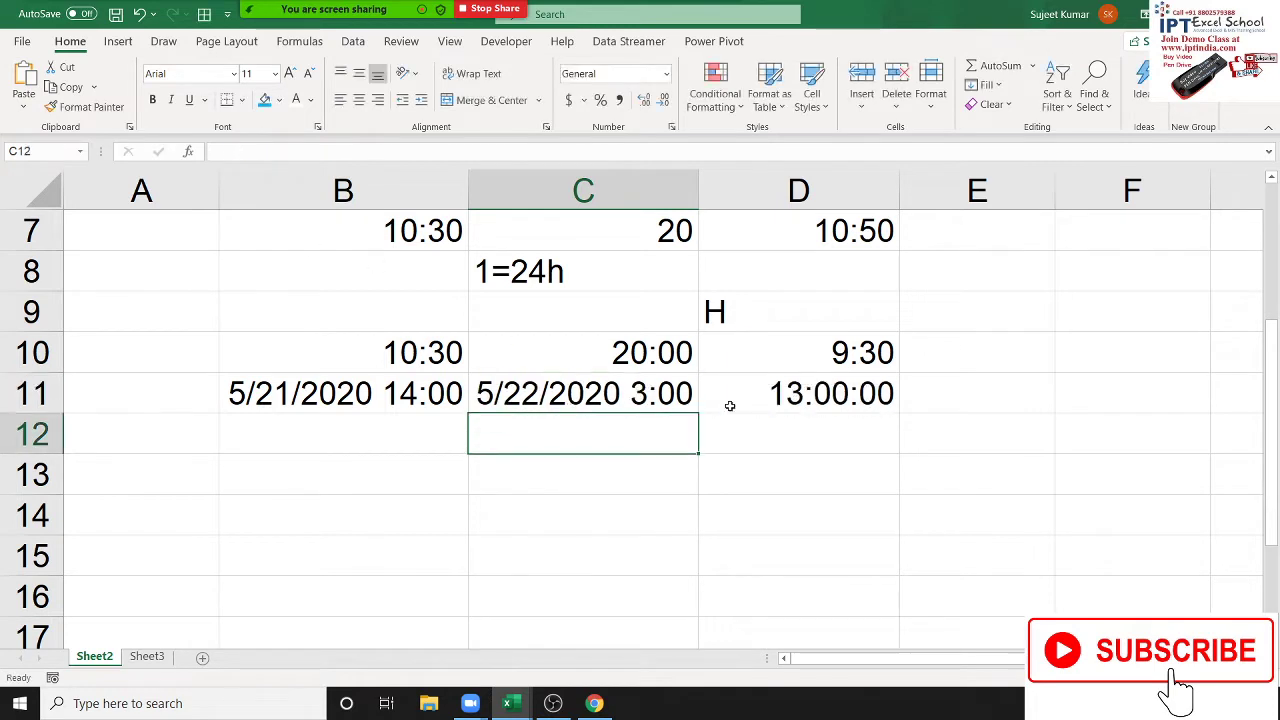
{"action": "left_click", "coordinate": [730, 405]}
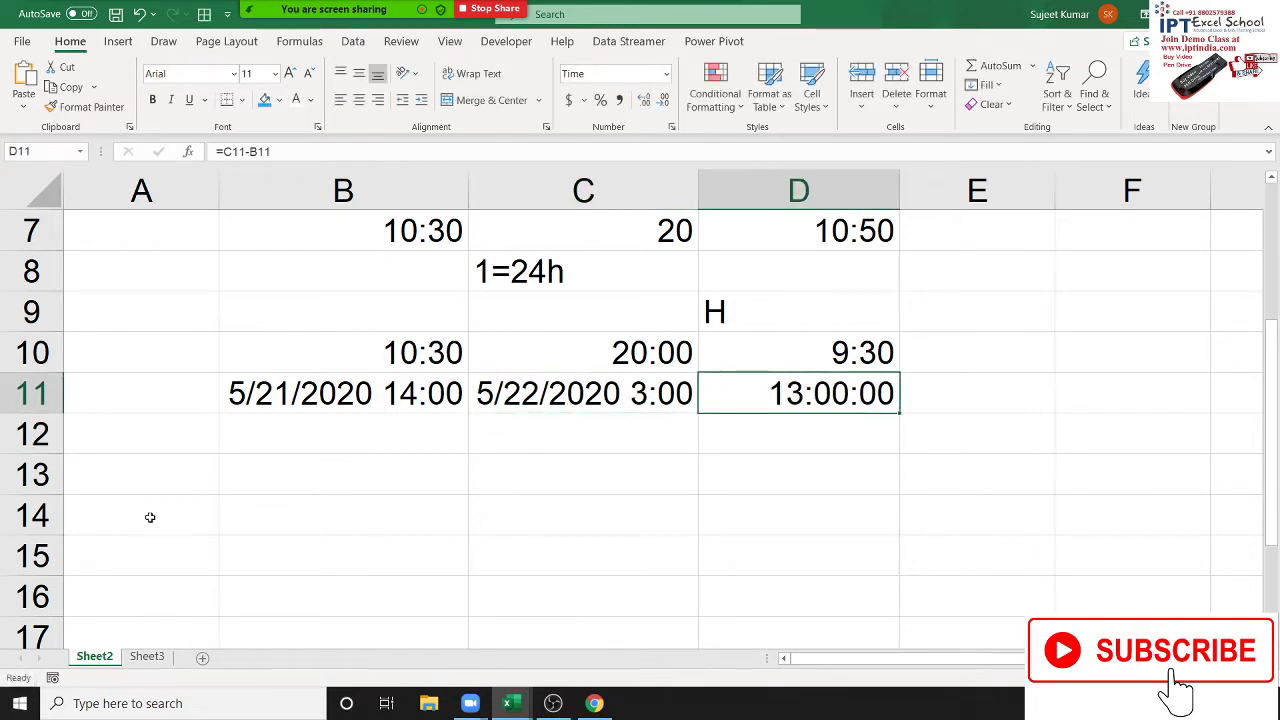
{"action": "left_click_drag", "start_coordinate": [302, 404], "coordinate": [724, 410]}
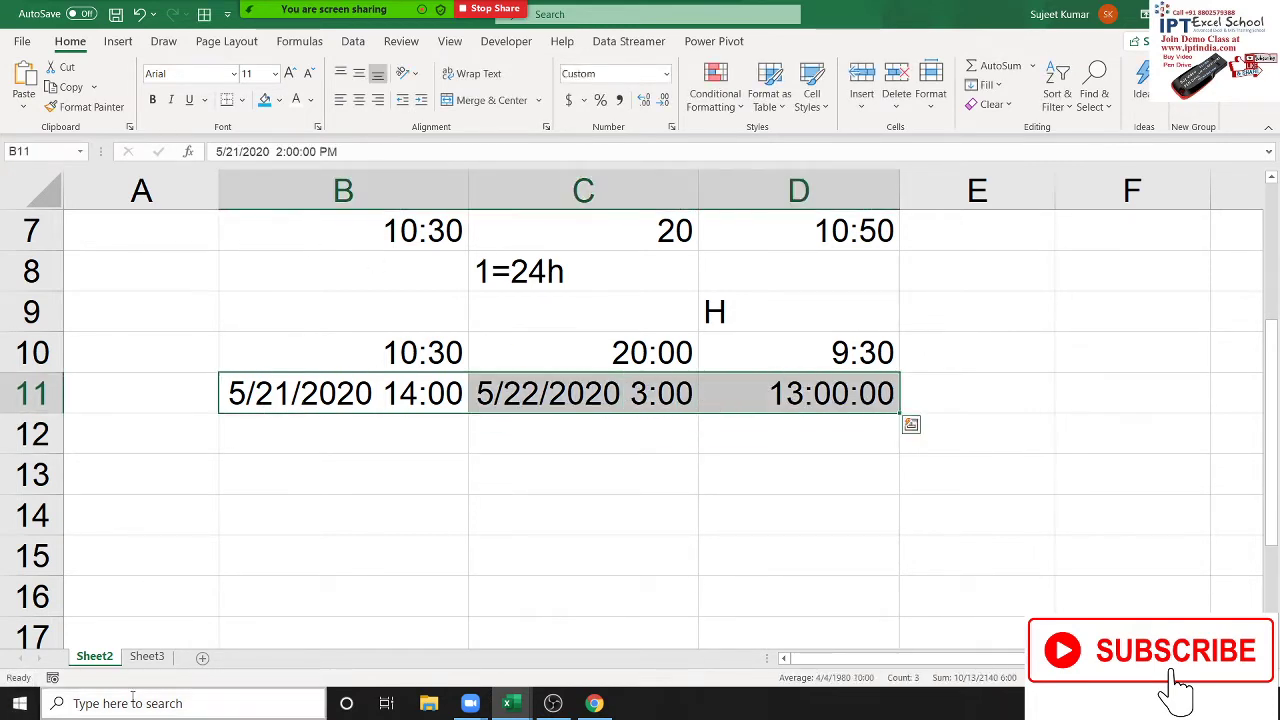
{"action": "left_click", "coordinate": [282, 479]}
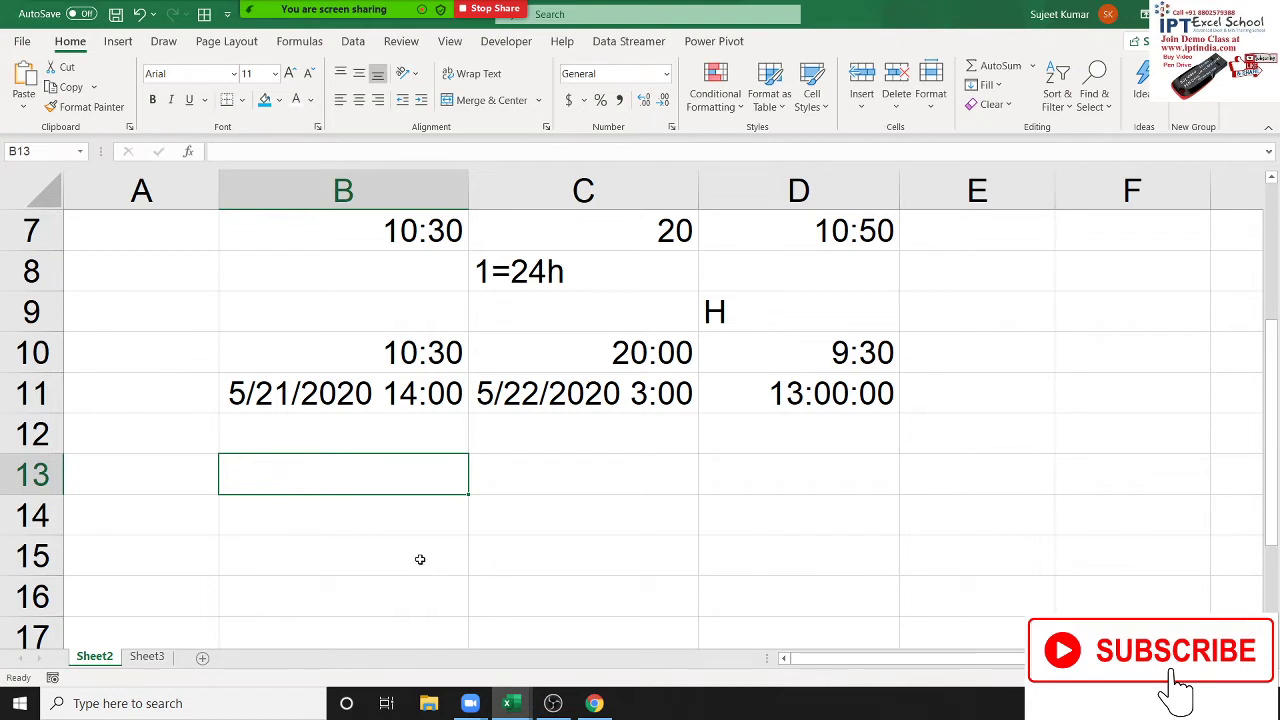
- Try 10.30 in B13, then replace it with 10:30*24 and prefix = to make =10:30*24
{"action": "type", "text": "1"}
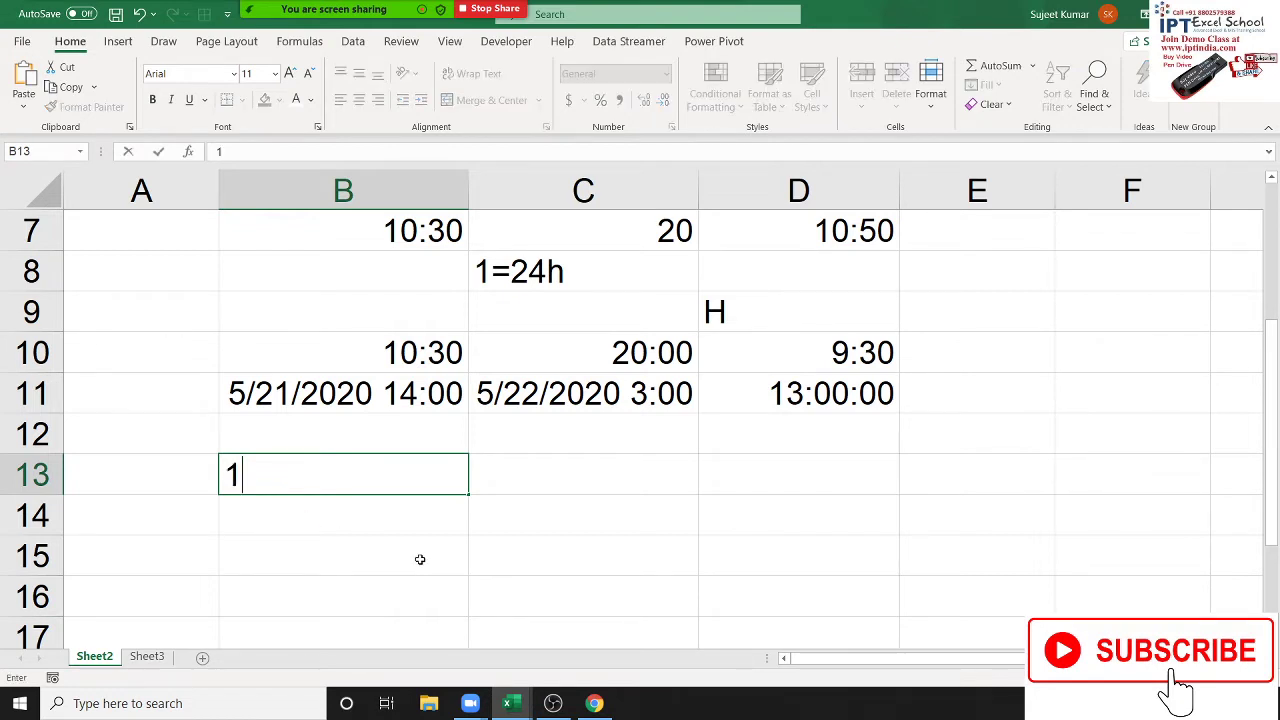
{"action": "type", "text": "0.30"}
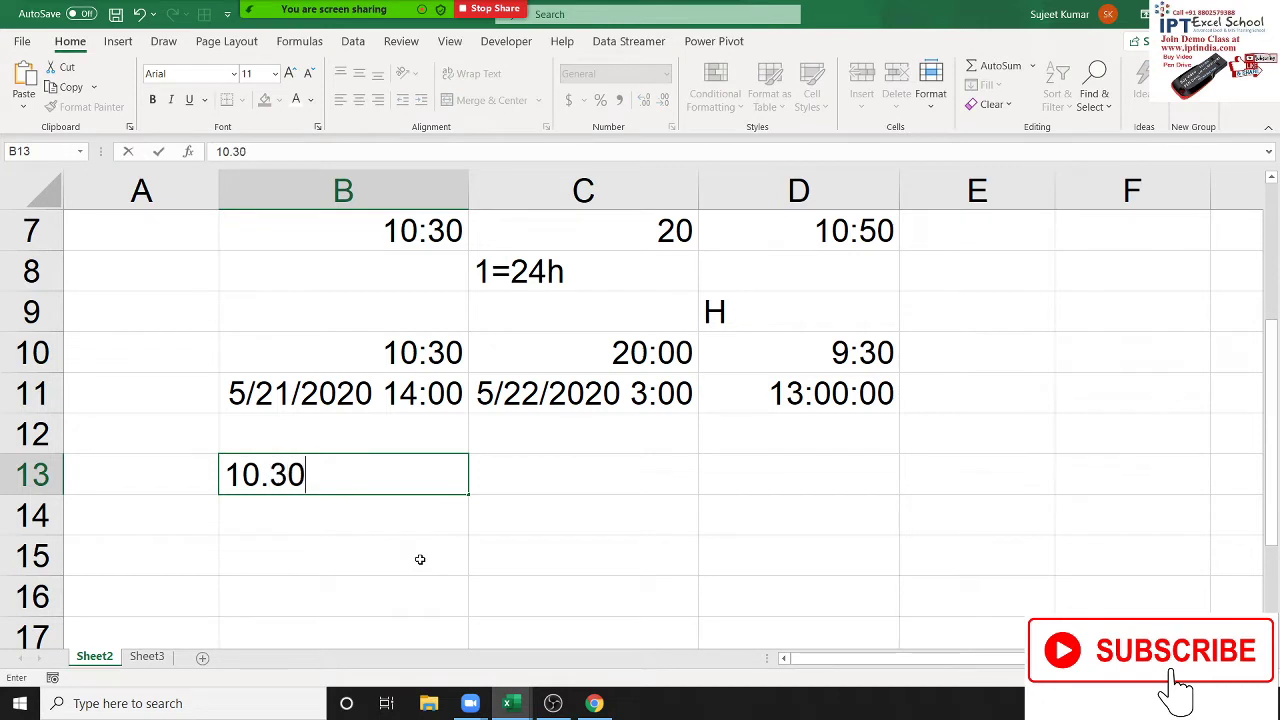
{"action": "key", "text": "Return"}
{"action": "key", "text": "Up"}
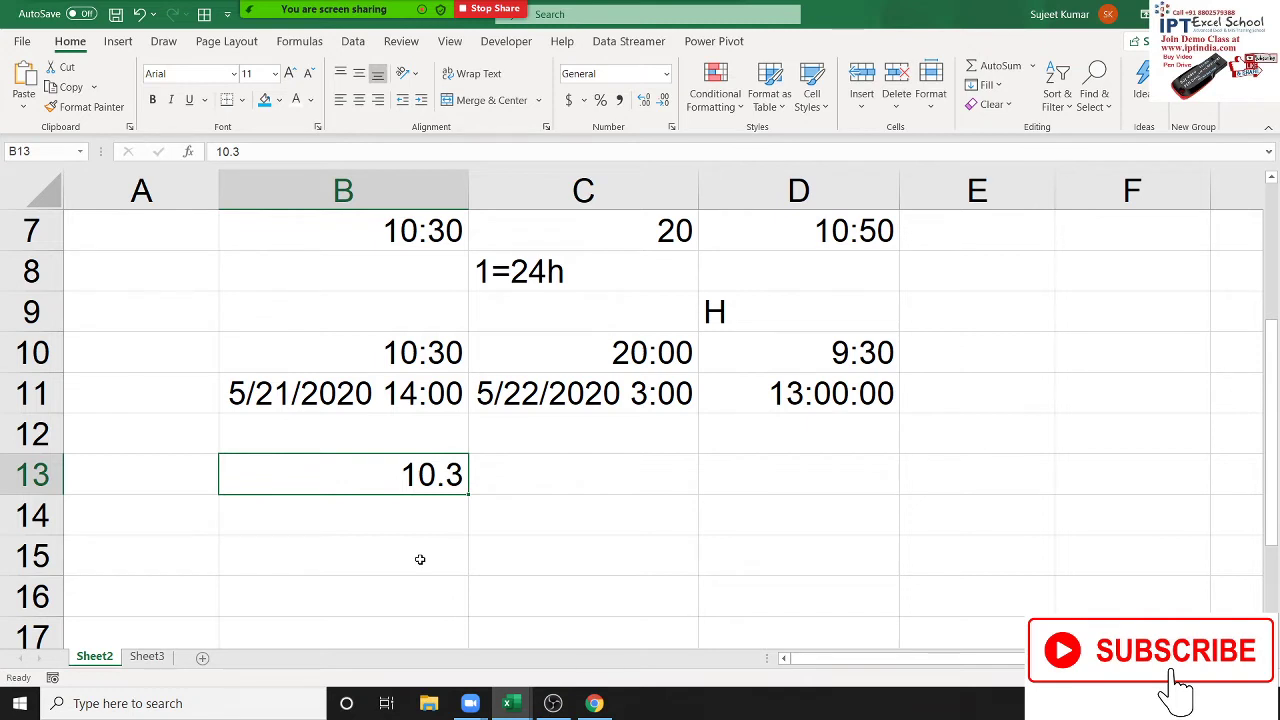
{"action": "key", "text": "Delete"}
{"action": "type", "text": "10"}
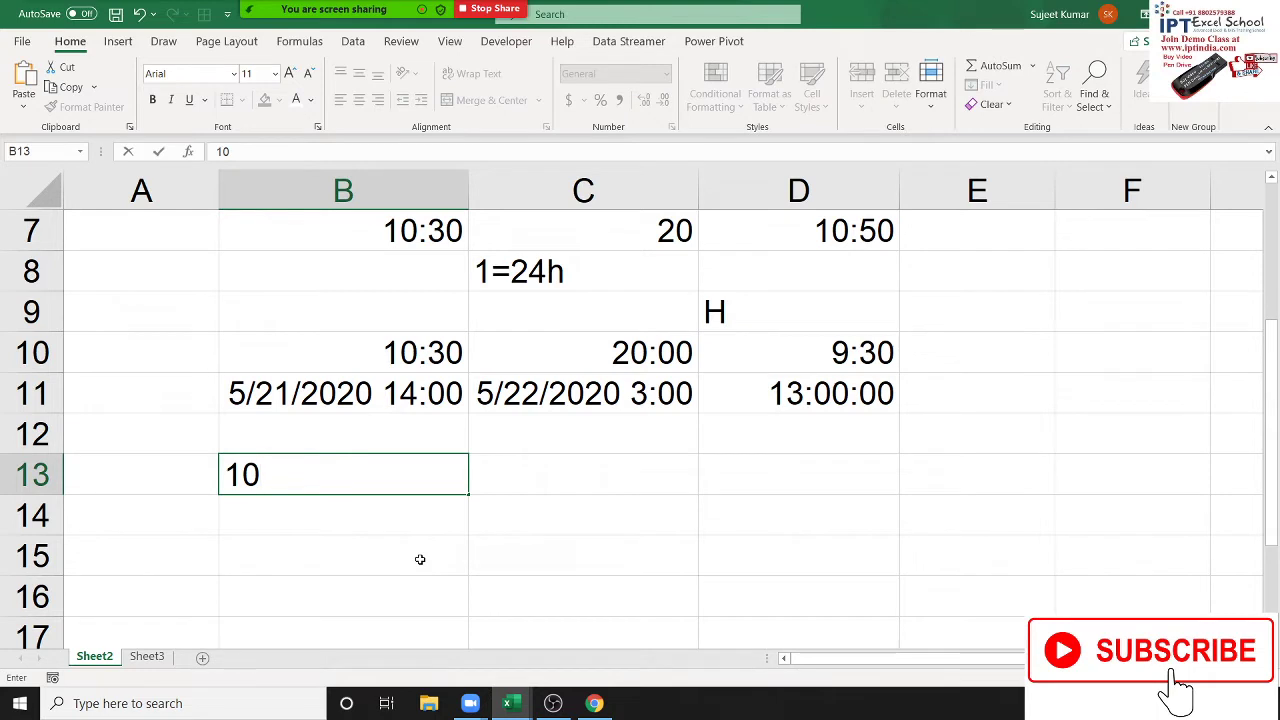
{"action": "type", "text": ":30"}
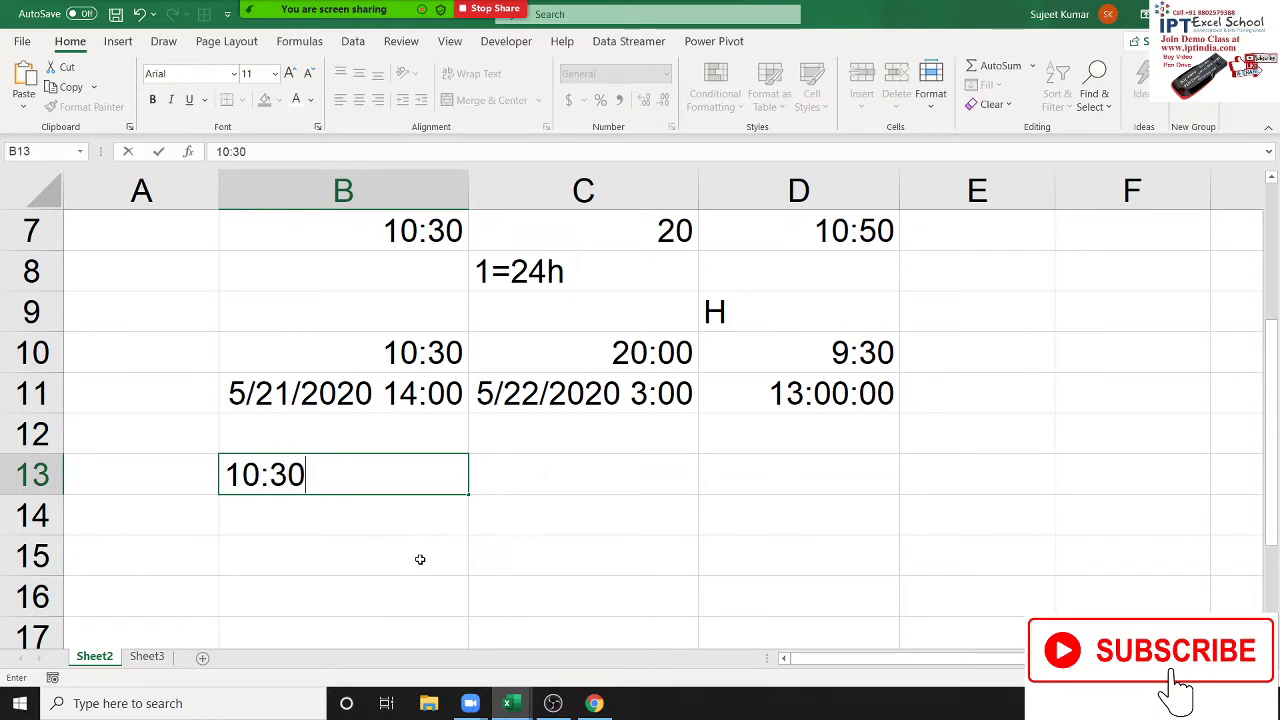
{"action": "type", "text": "*24"}
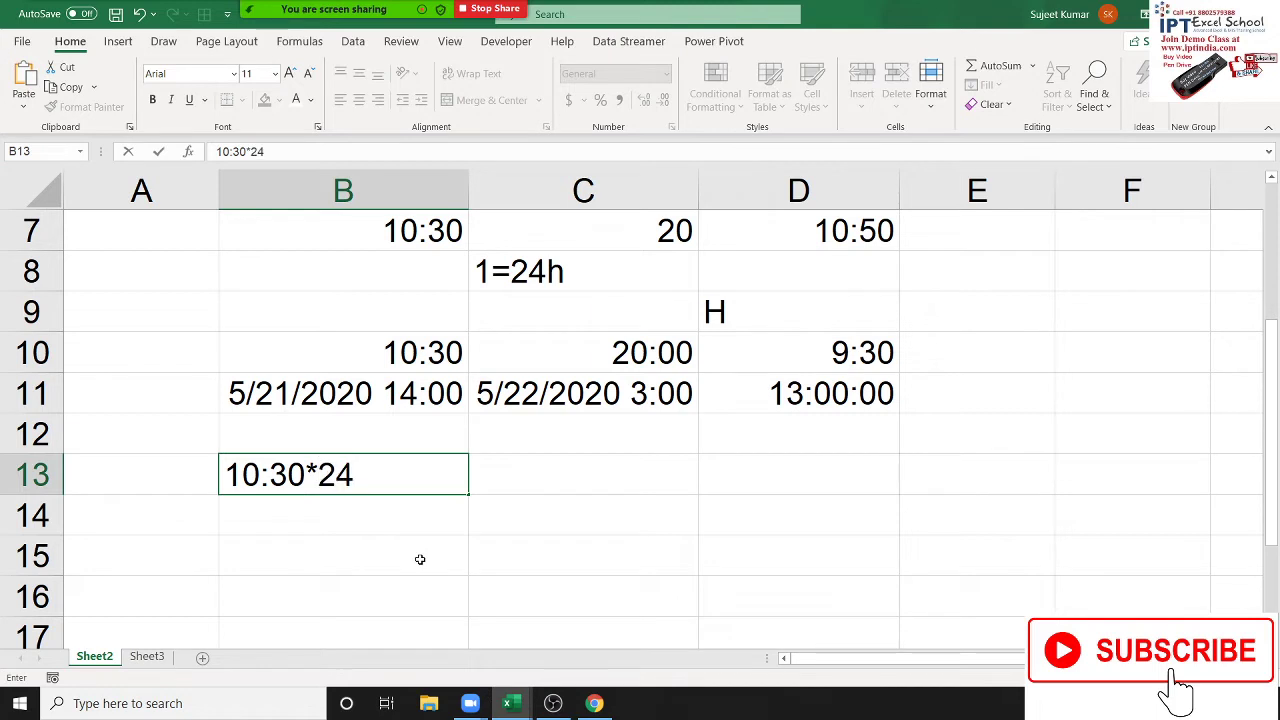
{"action": "key", "text": "Return"}
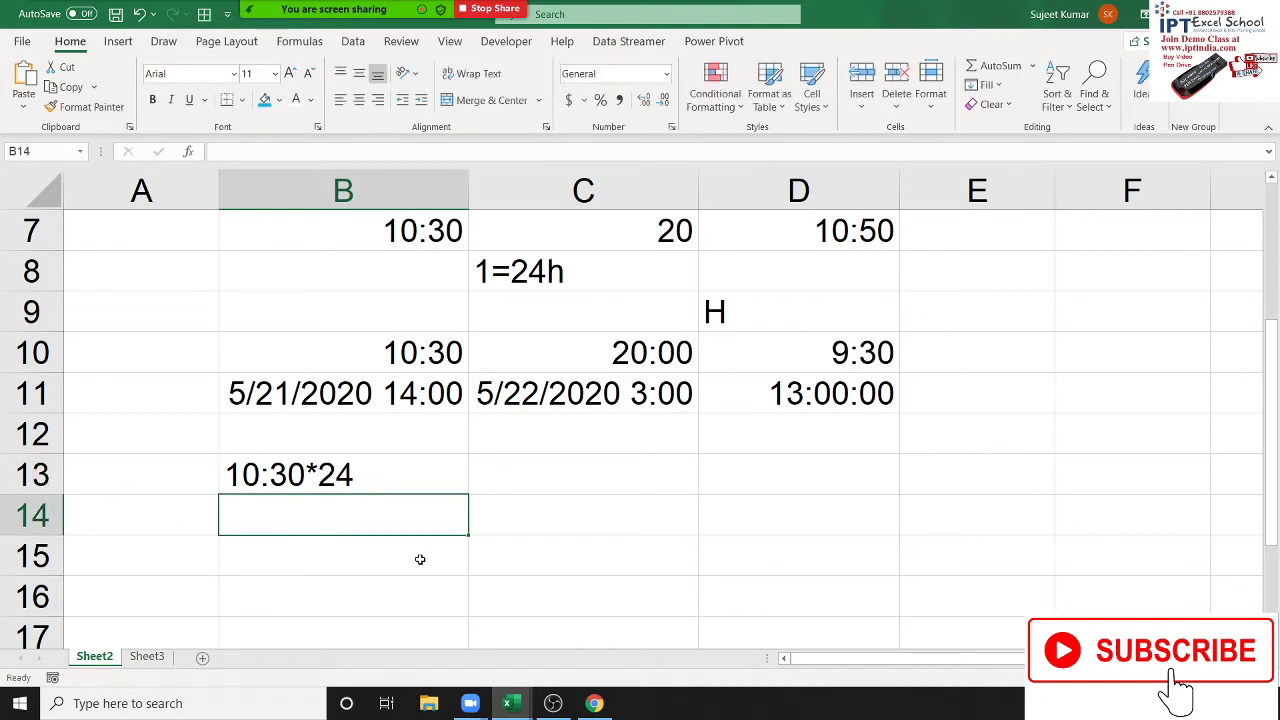
{"action": "key", "text": "Up"}
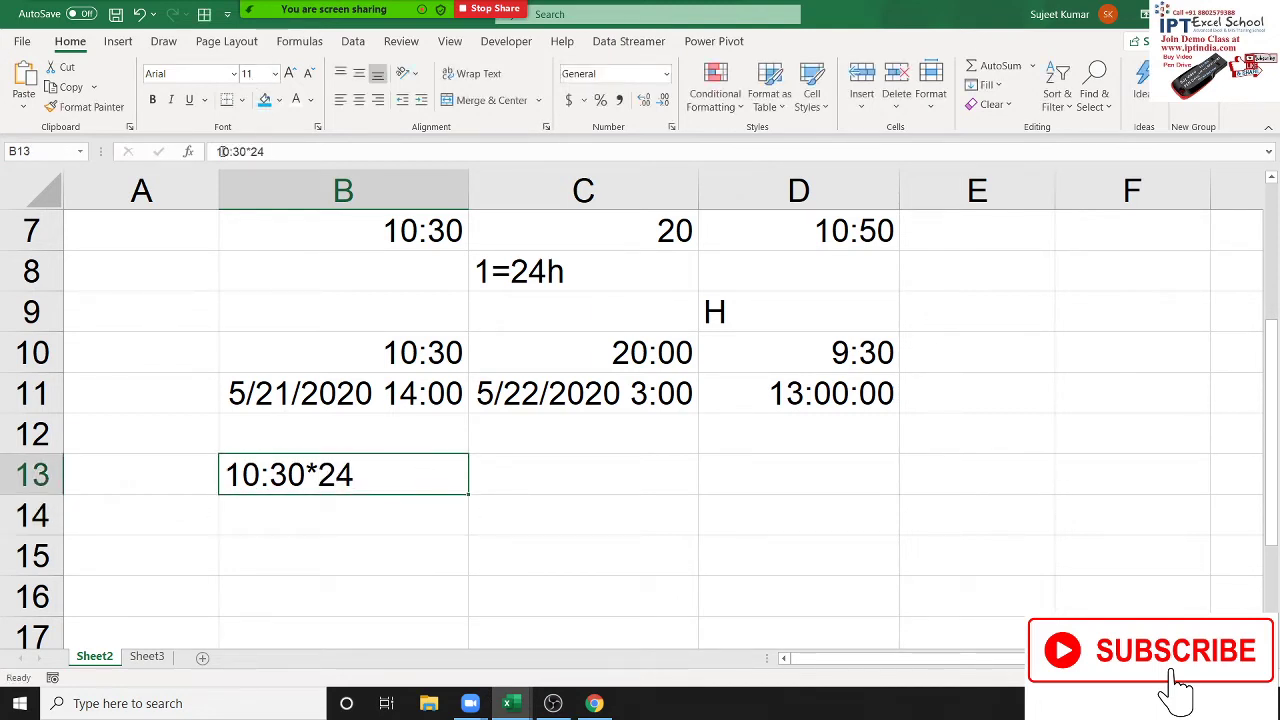
{"action": "left_click", "coordinate": [221, 151]}
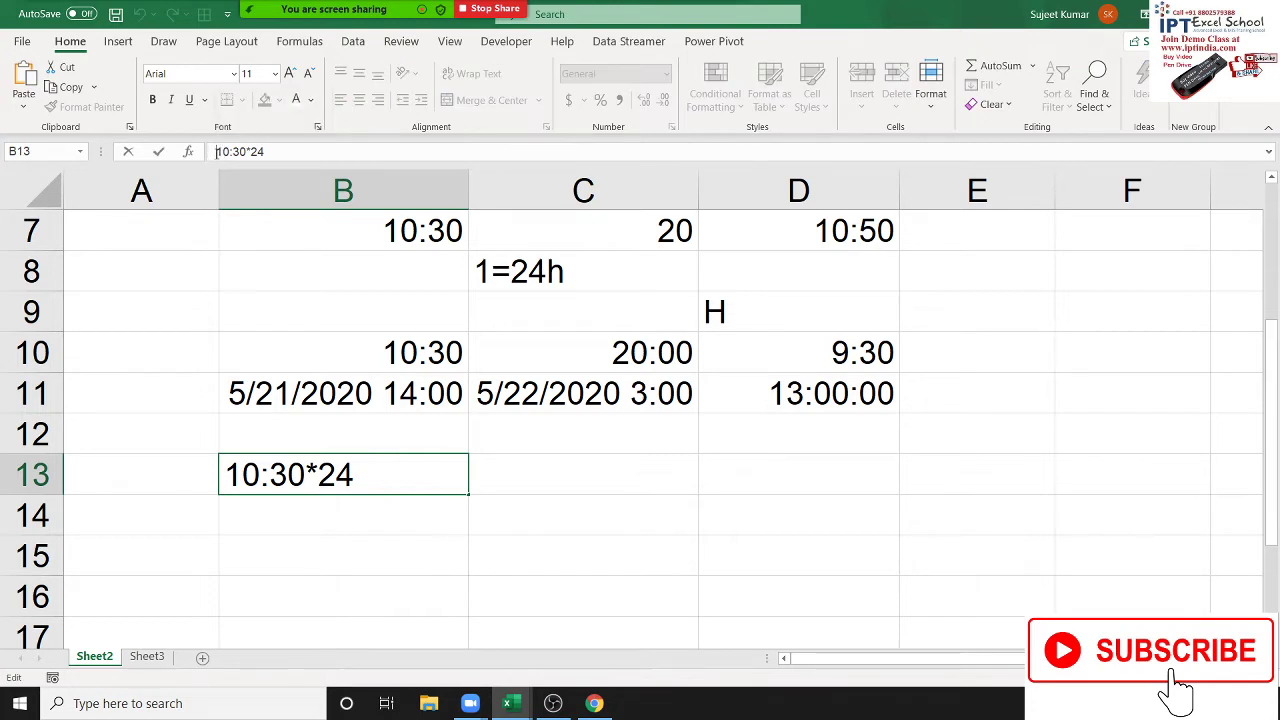
{"action": "type", "text": "="}
{"action": "key", "text": "Return"}
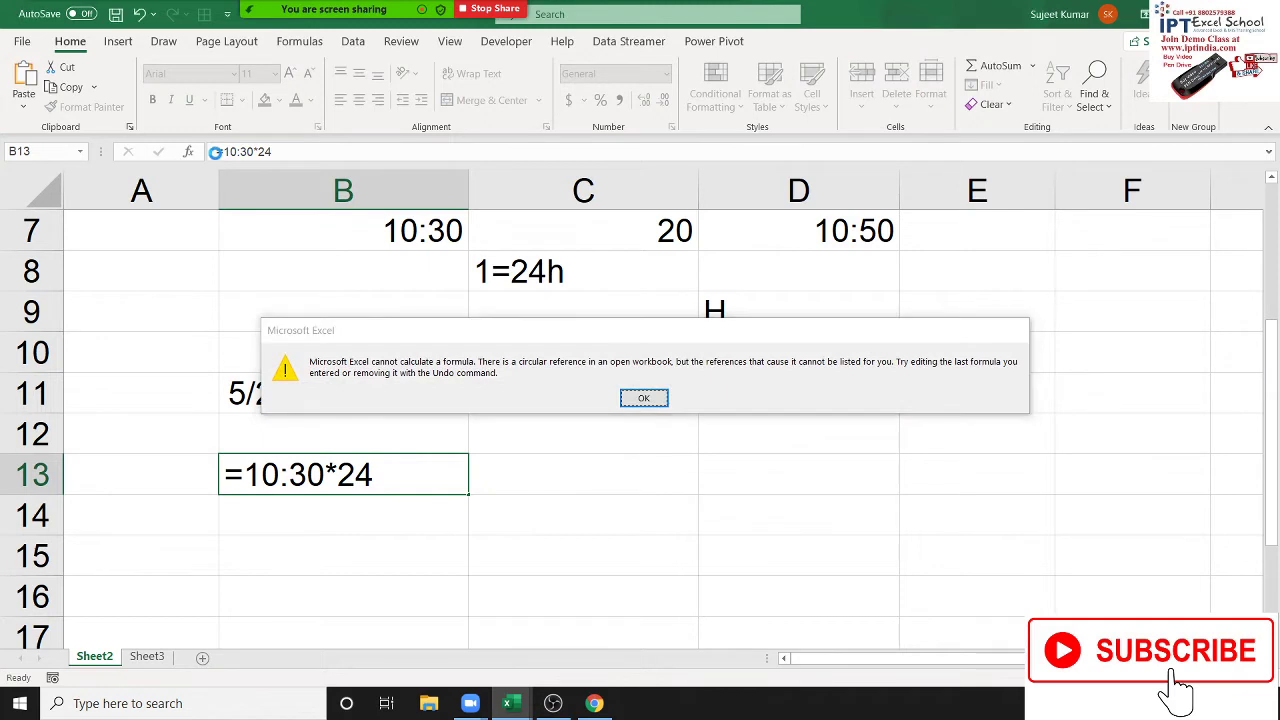
- Close the circular-reference warning and reopen B13's =10:30*24 formula for editing
{"action": "key", "text": "Return"}
{"action": "left_click", "coordinate": [406, 472]}
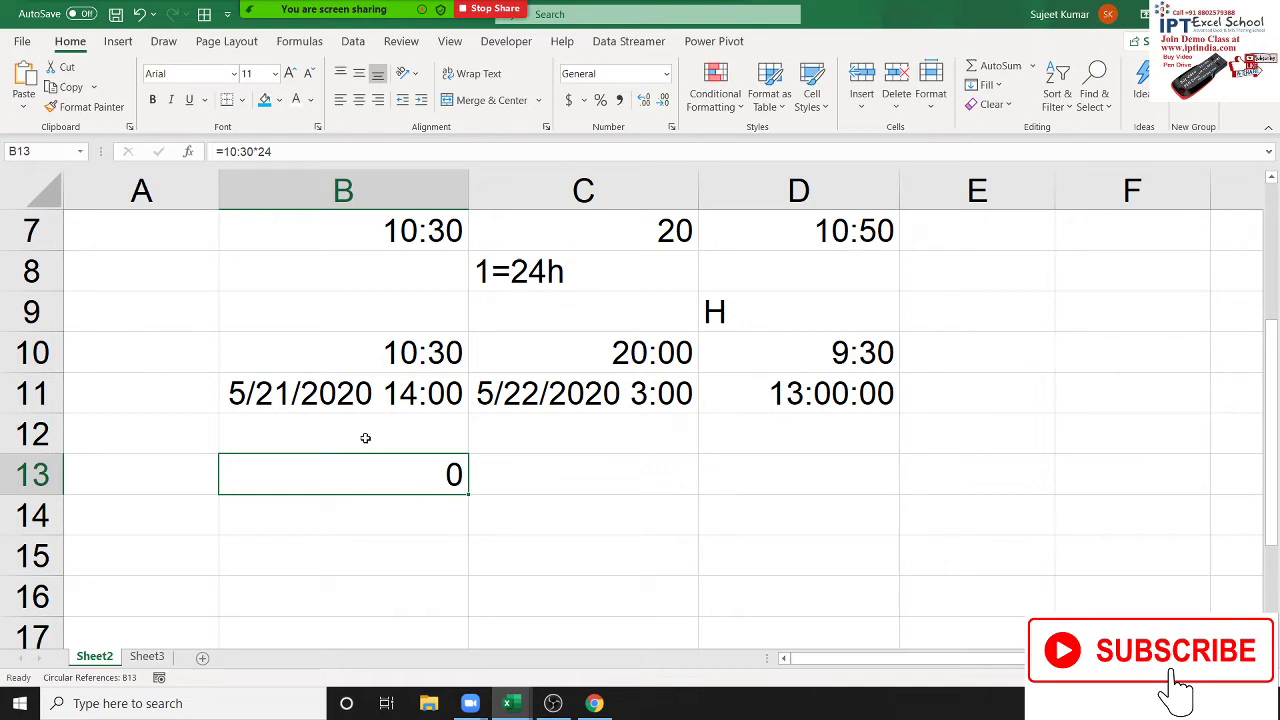
{"action": "left_click", "coordinate": [222, 151]}
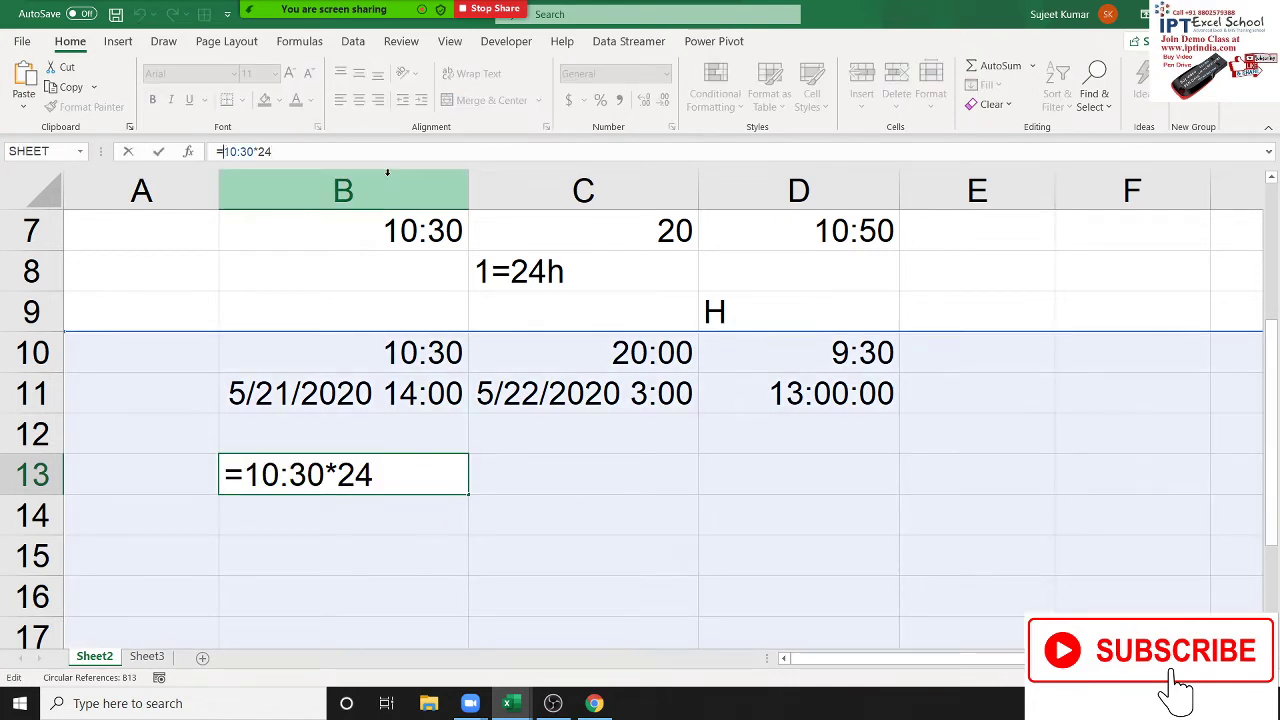
- Abandon the formula edit, clear B13, and enter the time 1:20 instead
{"action": "key", "text": "Right"}
{"action": "key", "text": "BackSpace"}
{"action": "key", "text": "BackSpace"}
{"action": "key", "text": "BackSpace"}
{"action": "key", "text": "BackSpace"}
{"action": "key", "text": "BackSpace"}
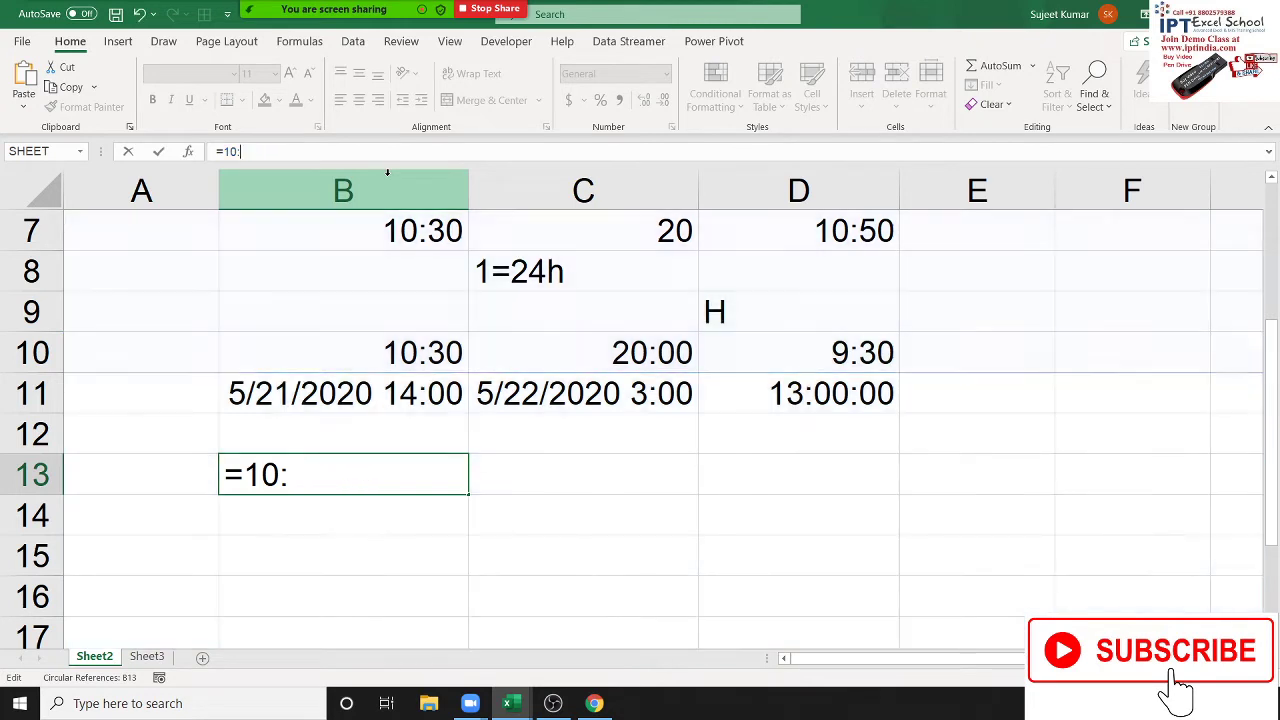
{"action": "key", "text": "BackSpace"}
{"action": "key", "text": "BackSpace"}
{"action": "key", "text": "BackSpace"}
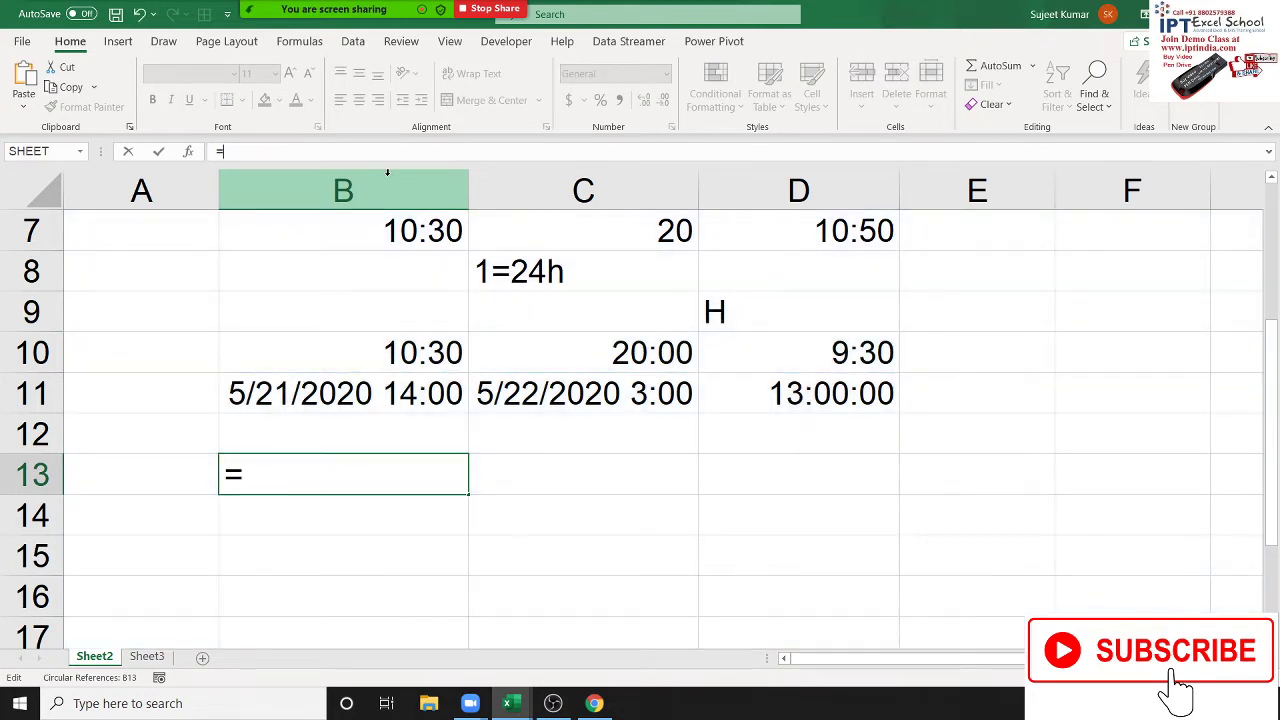
{"action": "key", "text": "Escape"}
{"action": "key", "text": "Delete"}
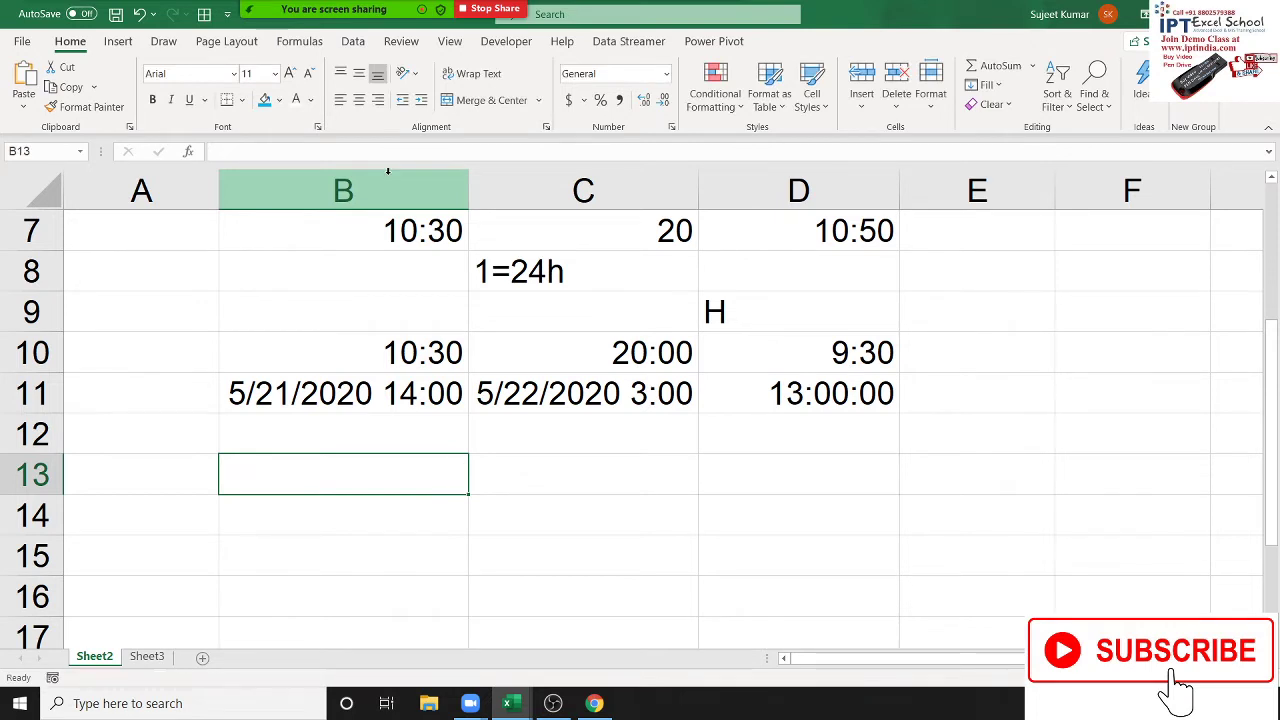
{"action": "key", "text": "Up"}
{"action": "key", "text": "Down"}
{"action": "type", "text": ":30"}
{"action": "key", "text": "Escape"}
{"action": "type", "text": "1:20"}
{"action": "key", "text": "Return"}
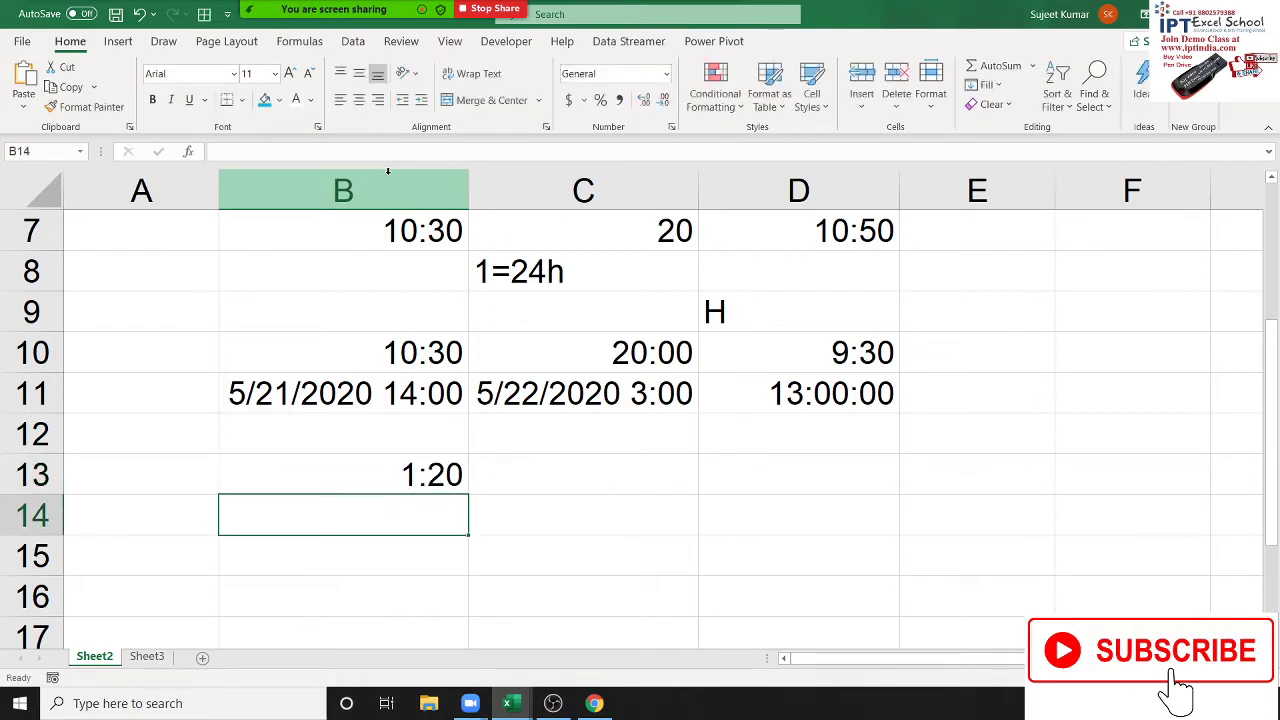
{"action": "key", "text": "Up"}
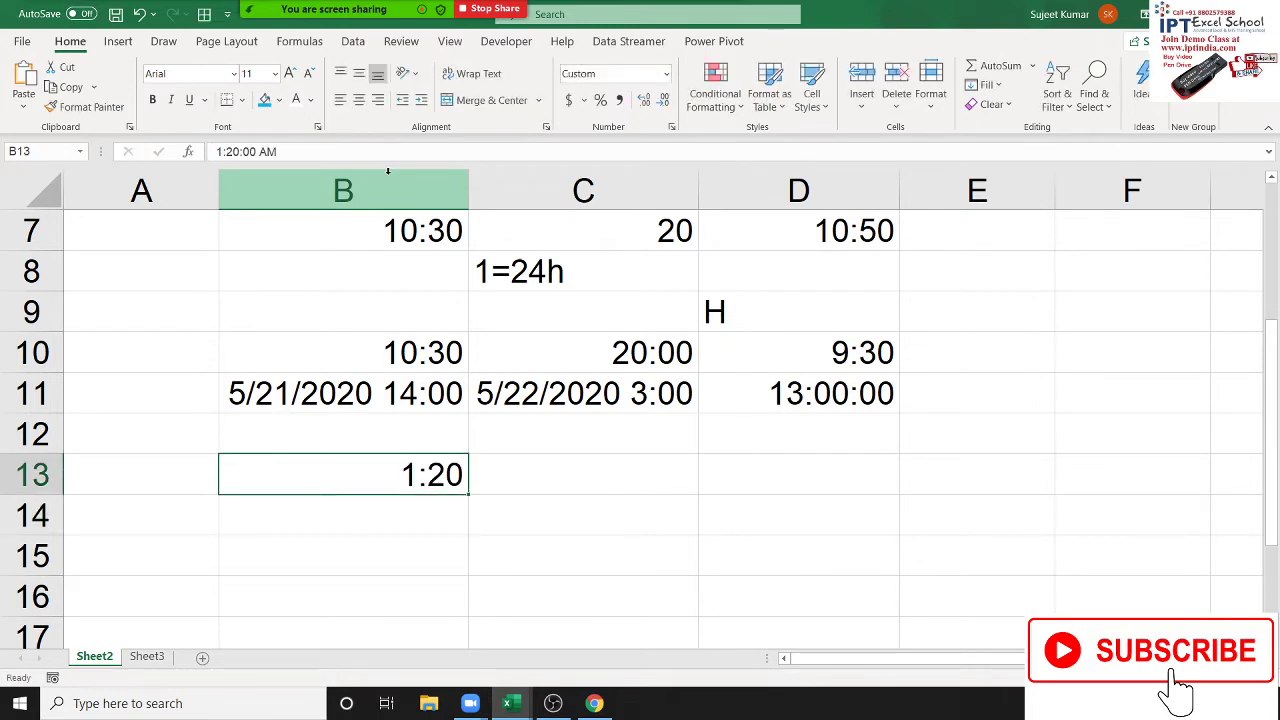
- Enter 1.20 in C13
{"action": "key", "text": "Right"}
{"action": "type", "text": "1.2"}
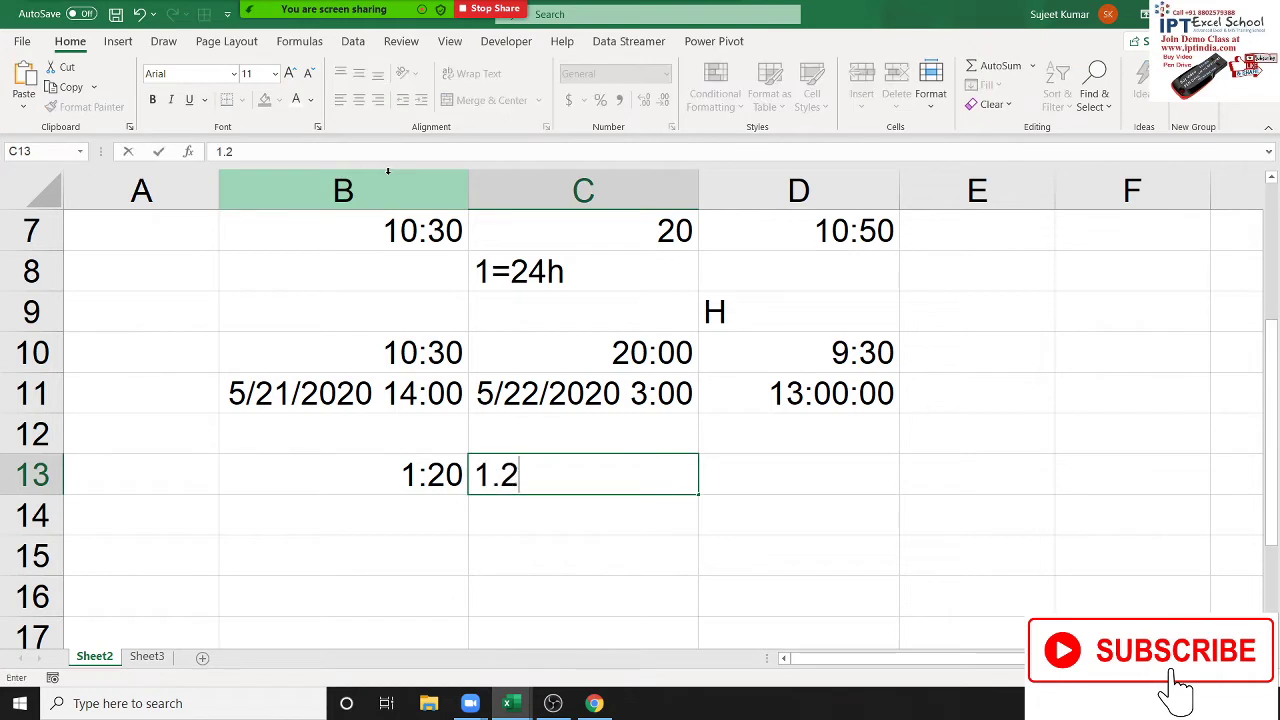
{"action": "type", "text": "0"}
{"action": "key", "text": "Return"}
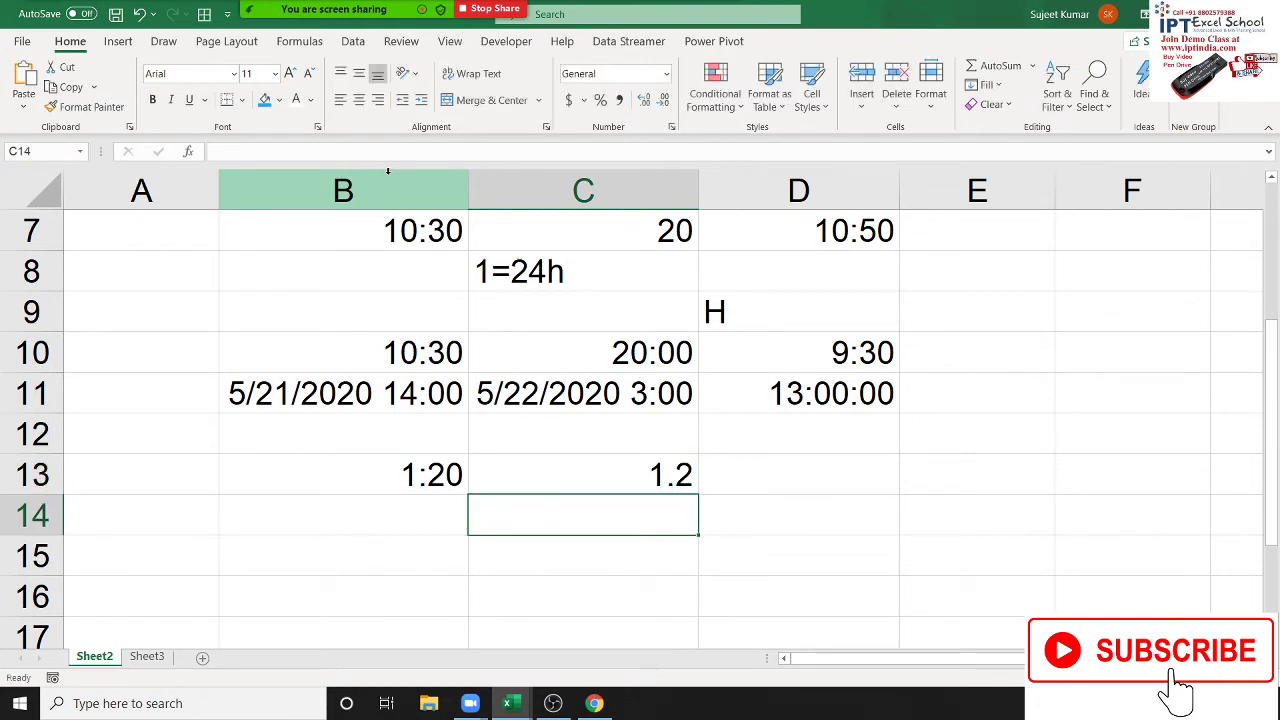
{"action": "key", "text": "Left"}
{"action": "key", "text": "Right"}
- Enter a trial formula in C14 multiplying B13's time
{"action": "type", "text": "="}
{"action": "key", "text": "Left"}
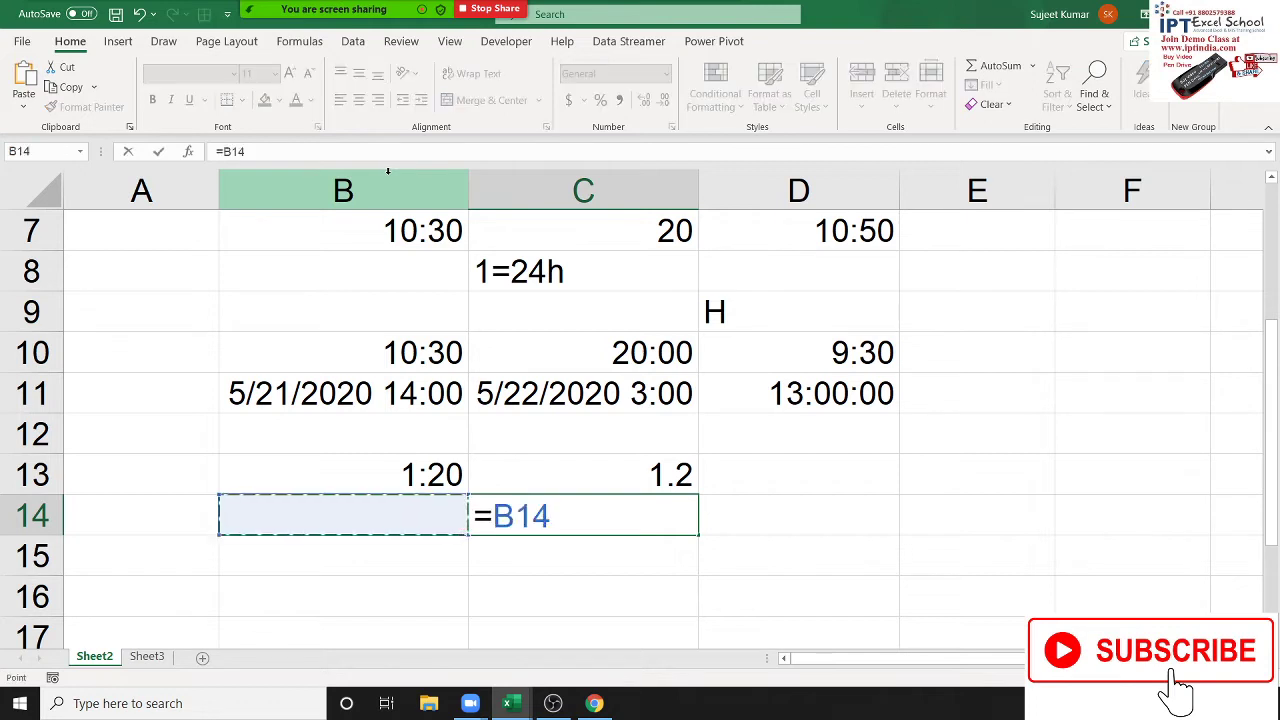
{"action": "key", "text": "Up"}
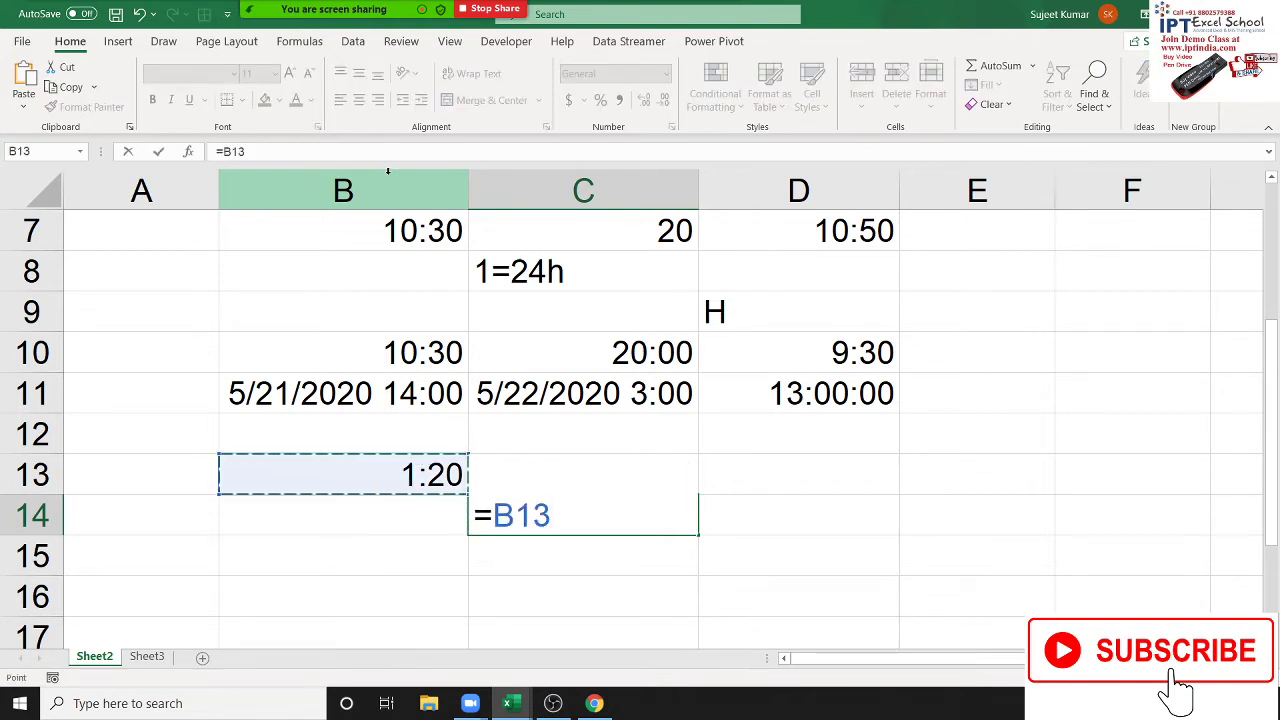
{"action": "type", "text": "*"}
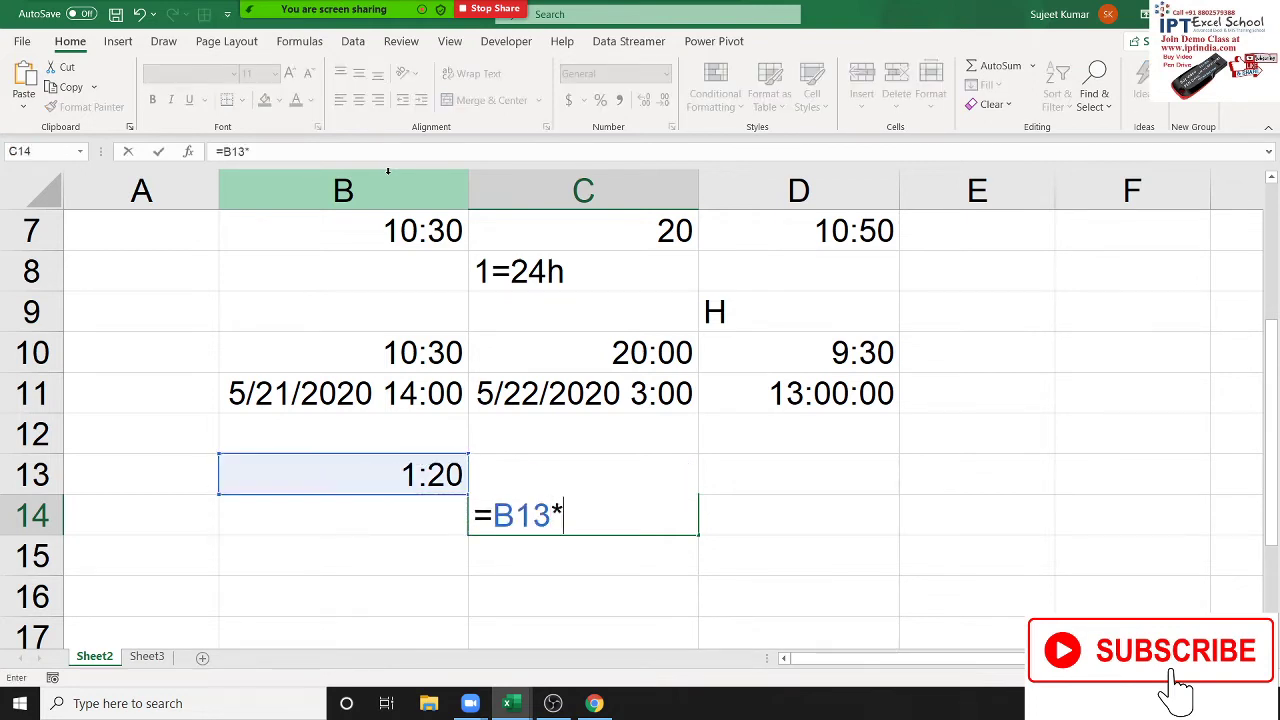
{"action": "type", "text": "18"}
{"action": "type", "text": "2"}
{"action": "key", "text": "BackSpace"}
{"action": "key", "text": "BackSpace"}
{"action": "key", "text": "BackSpace"}
{"action": "type", "text": "1"}
{"action": "key", "text": "Return"}
- Rewrite C14 as =B13*24 and display it in General number format
{"action": "key", "text": "Up"}
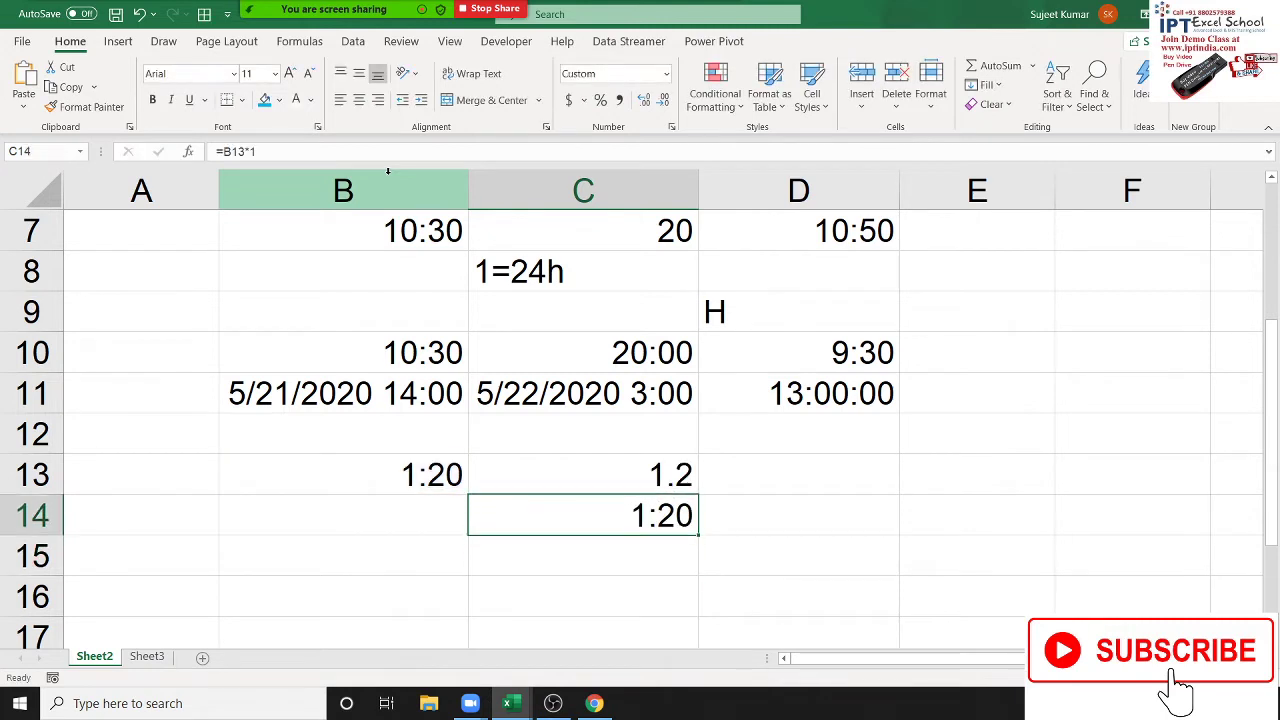
{"action": "type", "text": "="}
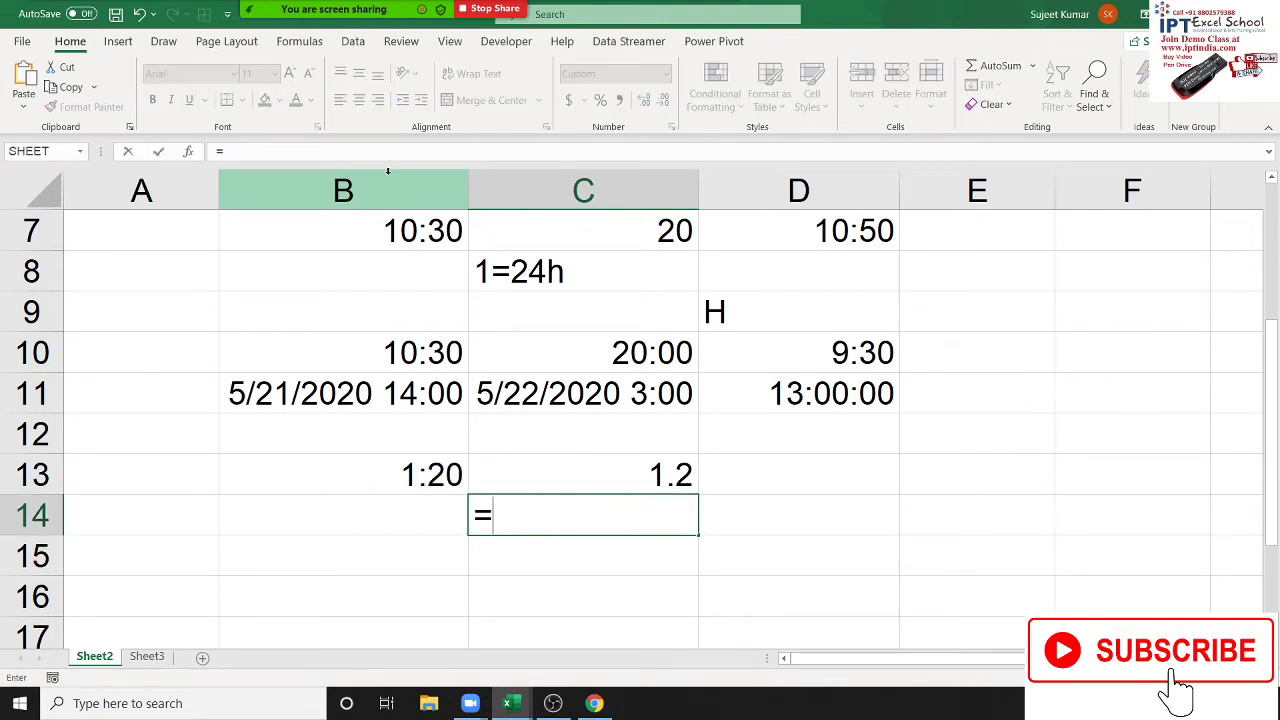
{"action": "key", "text": "Left"}
{"action": "key", "text": "Up"}
{"action": "type", "text": "*"}
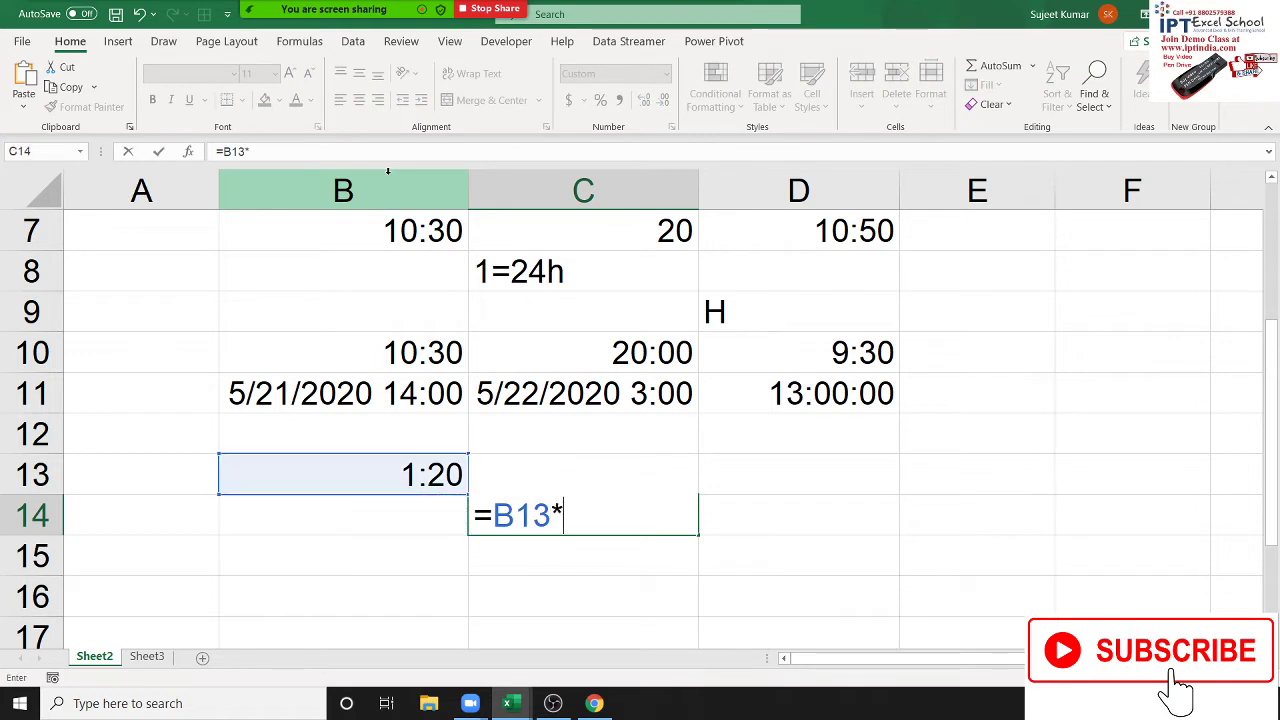
{"action": "type", "text": "24"}
{"action": "key", "text": "Return"}
{"action": "key", "text": "Up"}
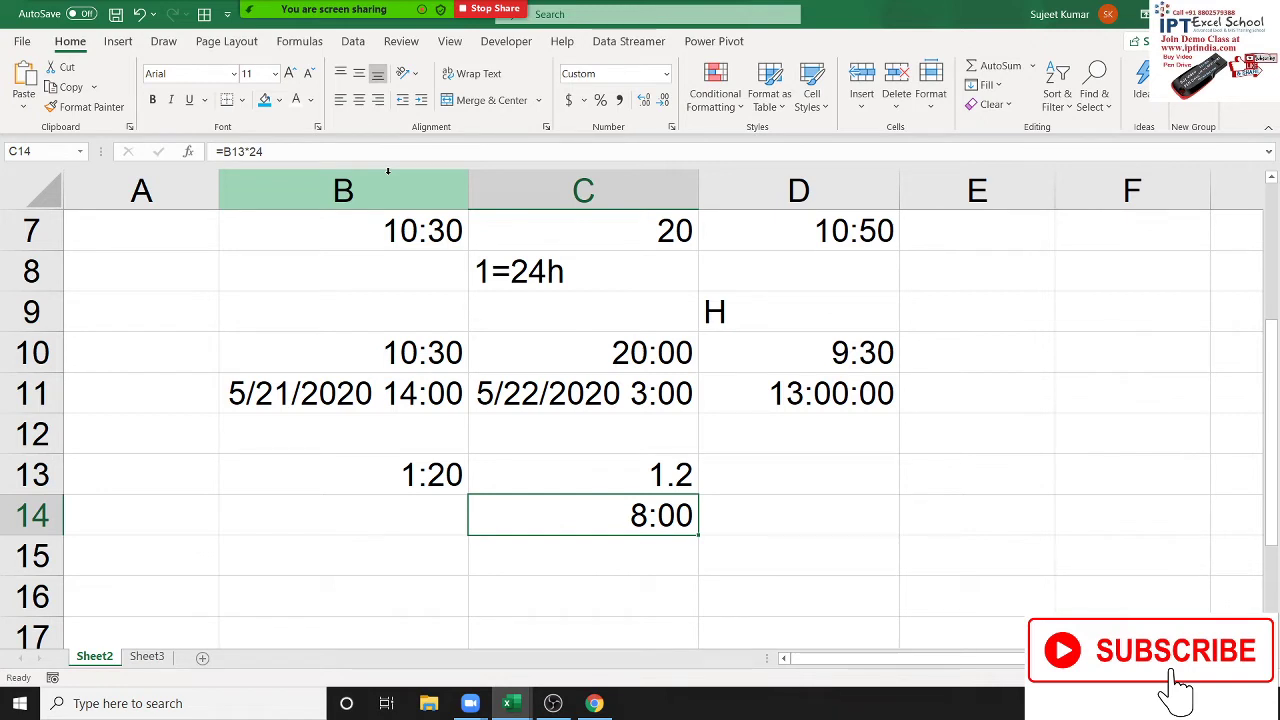
{"action": "key", "text": "ctrl+shift+asciitilde"}
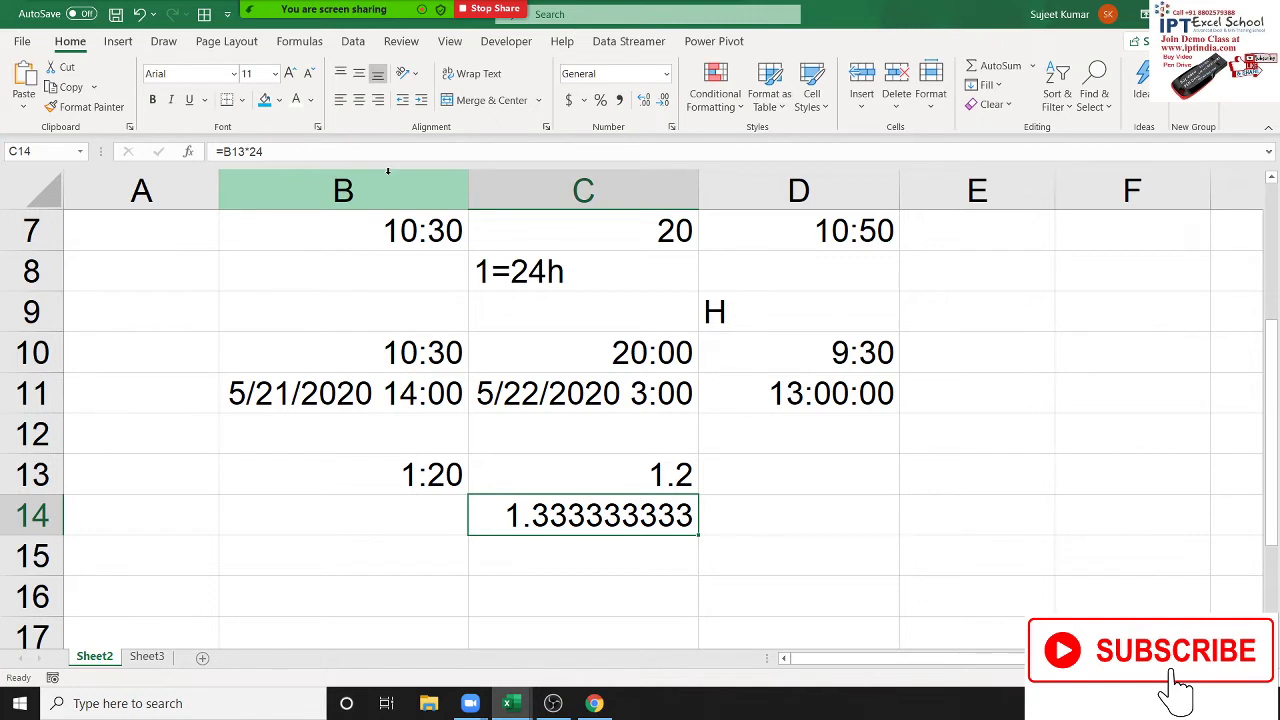
- Append -1 to make C14 =B13*24-1, showing 0.333333333 in General format
{"action": "left_click", "coordinate": [388, 180]}
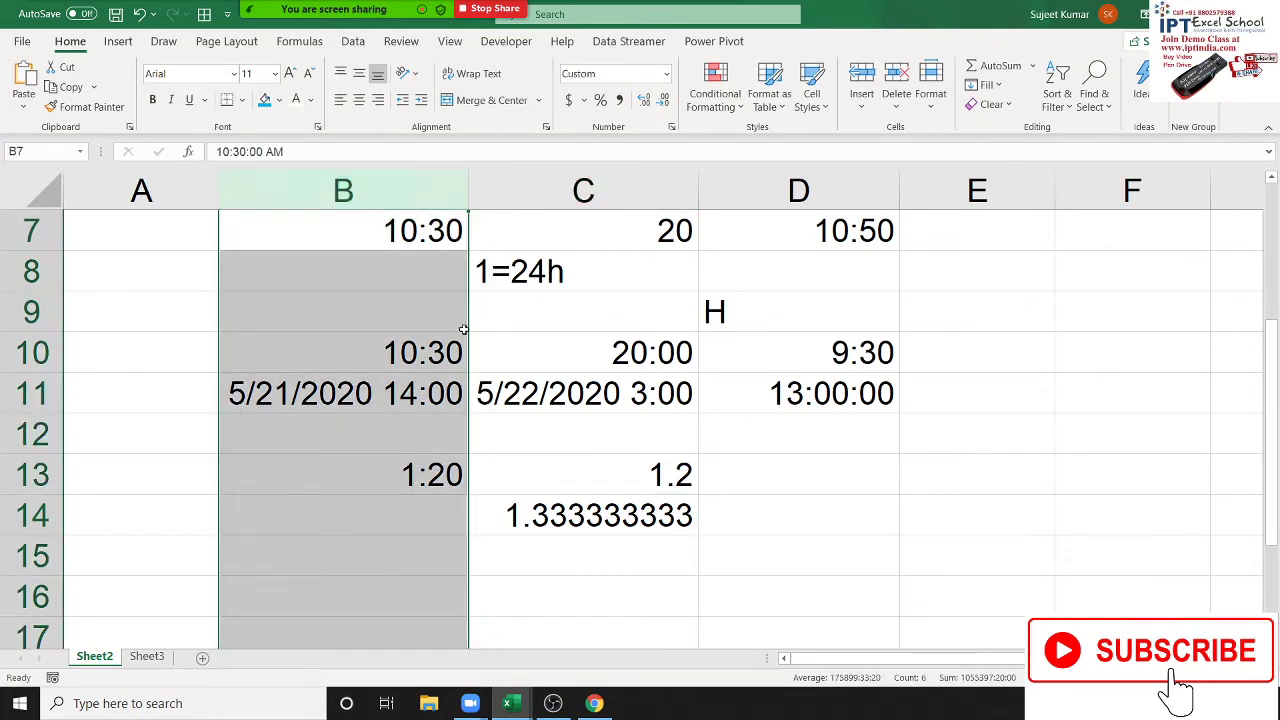
{"action": "left_click", "coordinate": [516, 516]}
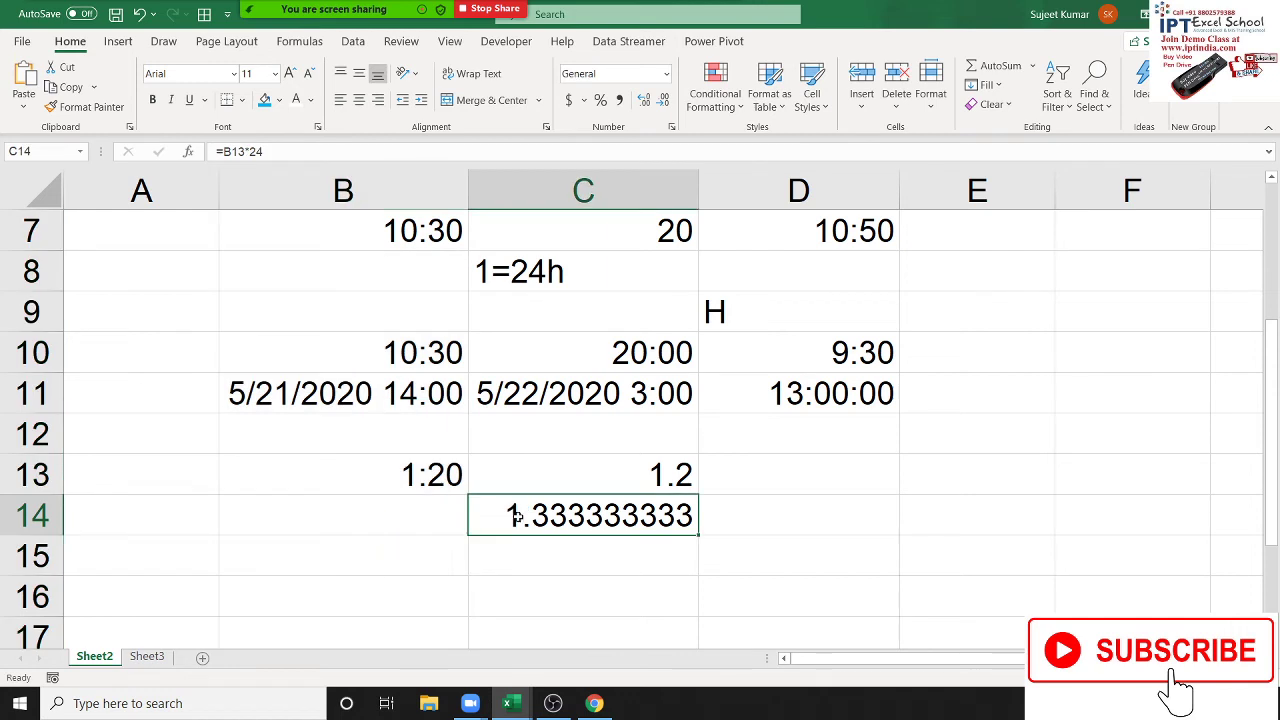
{"action": "left_click", "coordinate": [264, 152]}
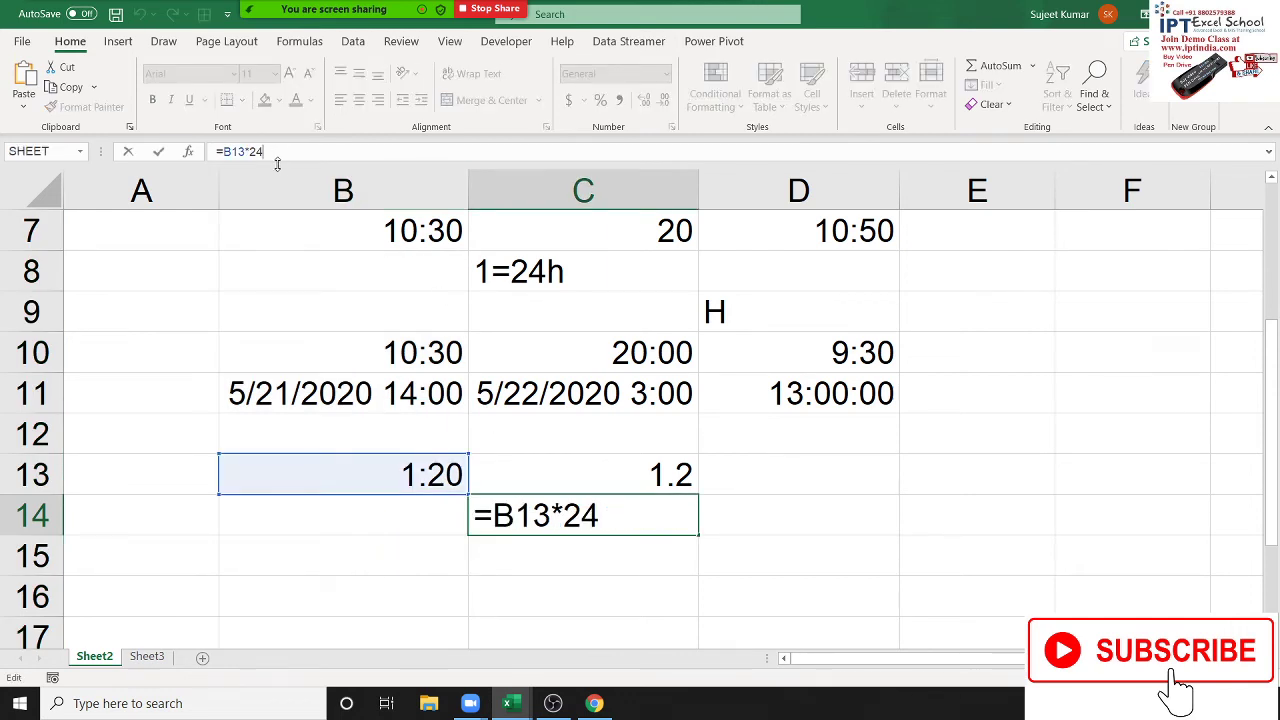
{"action": "type", "text": "-1"}
{"action": "key", "text": "Return"}
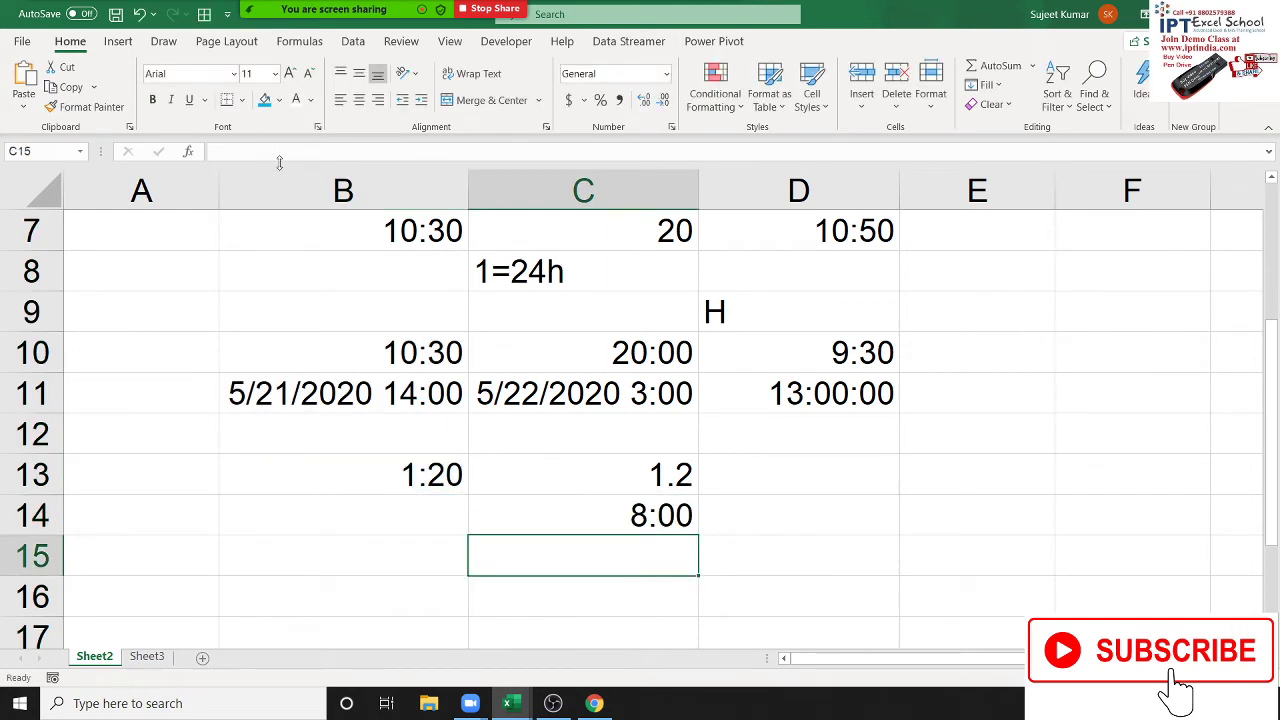
{"action": "key", "text": "Up"}
{"action": "key", "text": "ctrl+shift+asciitilde"}
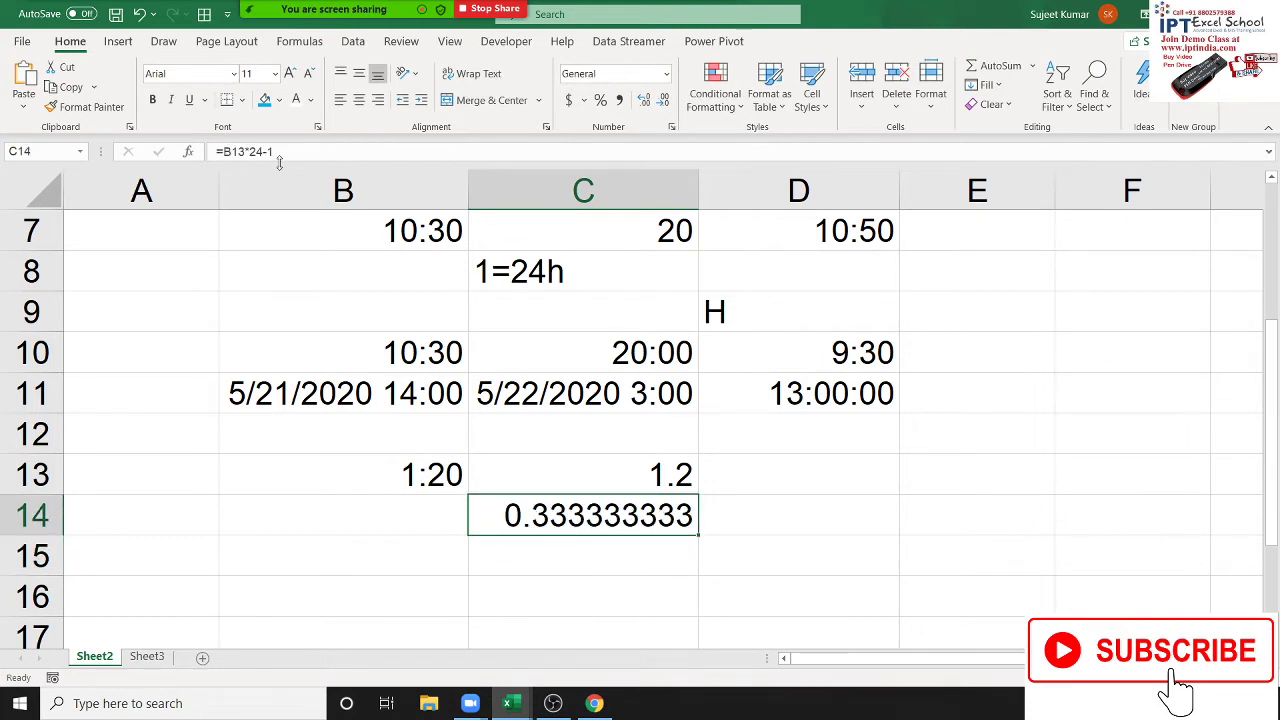
- Delete the =B13*24-1 formula from C14, then return to C13
{"action": "key", "text": "Delete"}
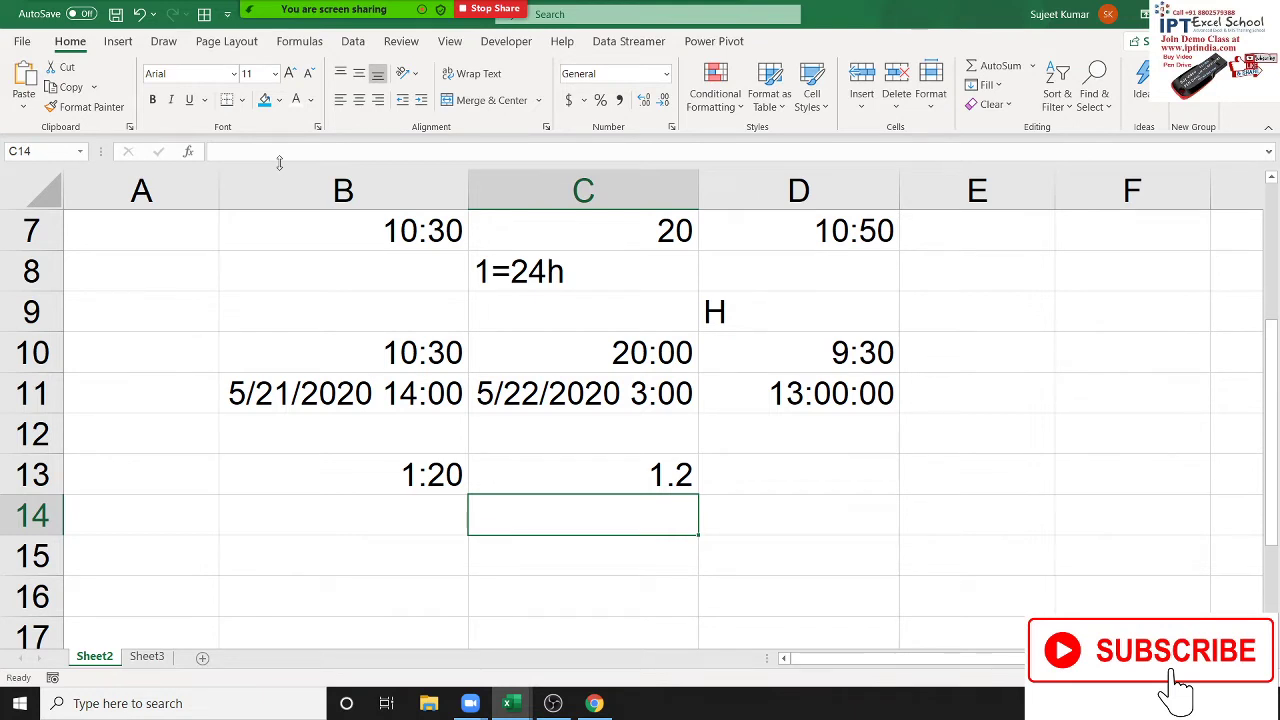
{"action": "key", "text": "Up"}
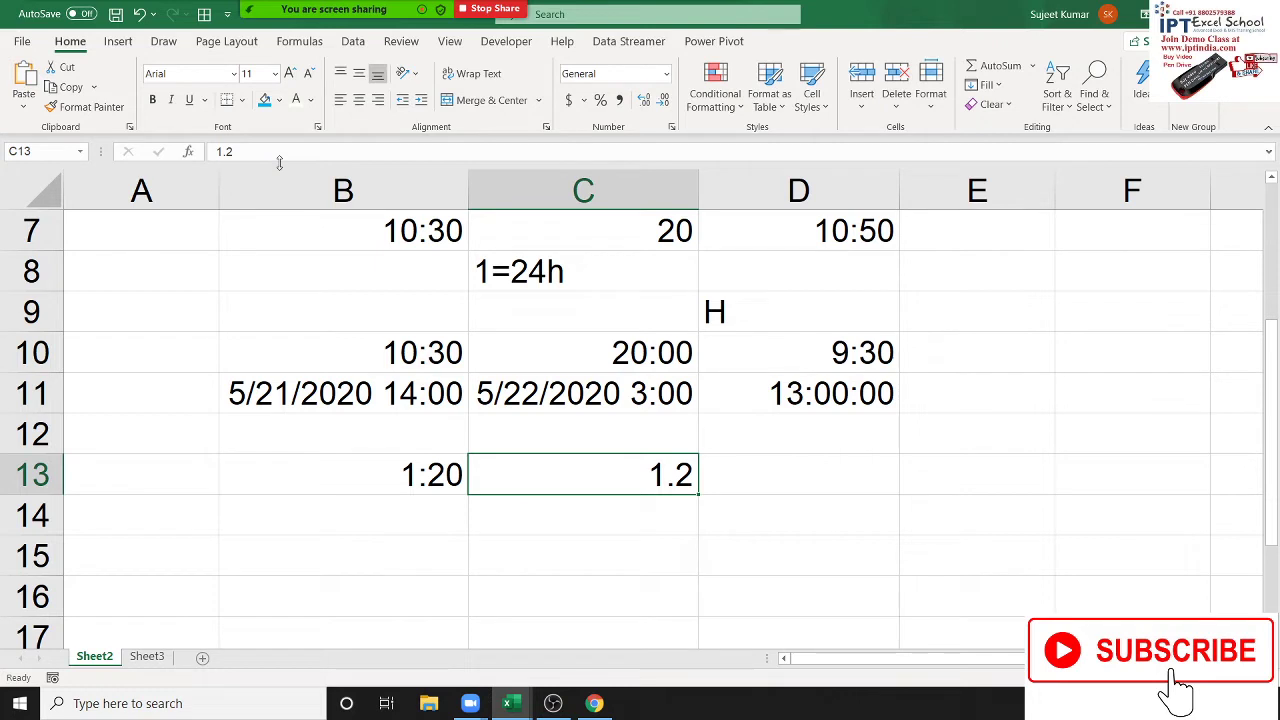
- Clear C13 and enter =B13*24 in B14, shown in General format
{"action": "key", "text": "Delete"}
{"action": "key", "text": "Down"}
{"action": "key", "text": "Left"}
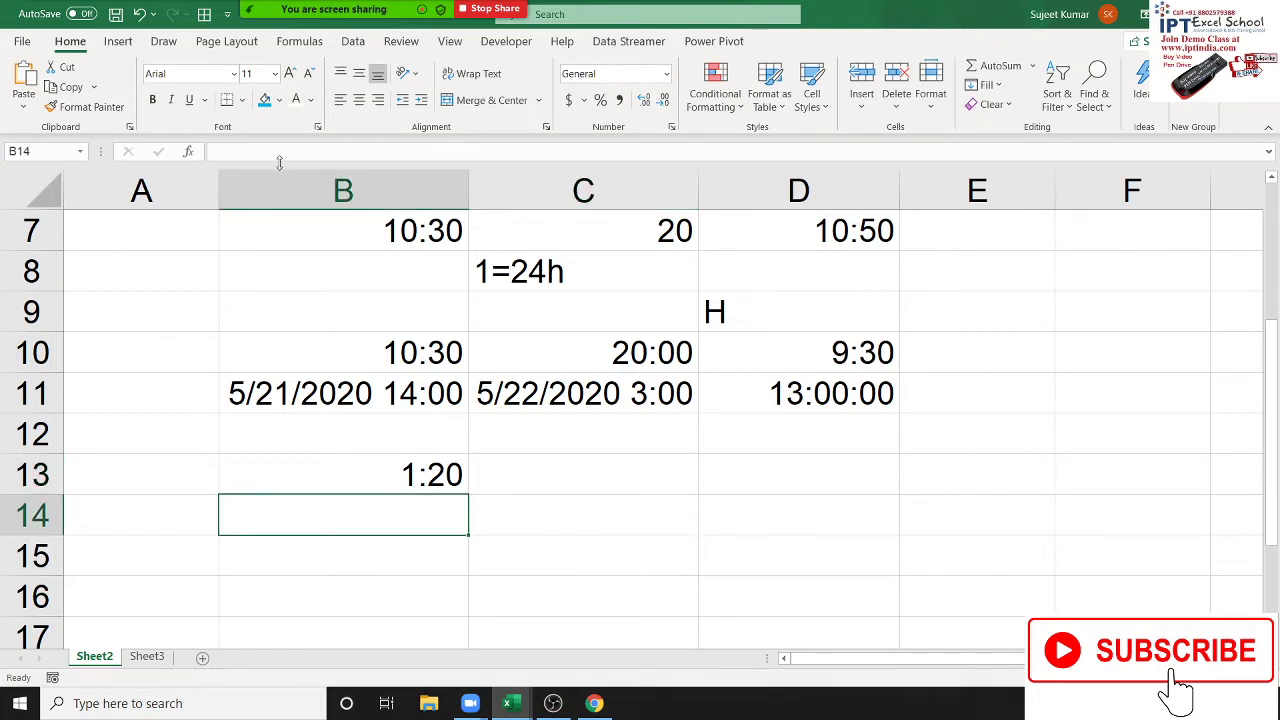
{"action": "type", "text": "="}
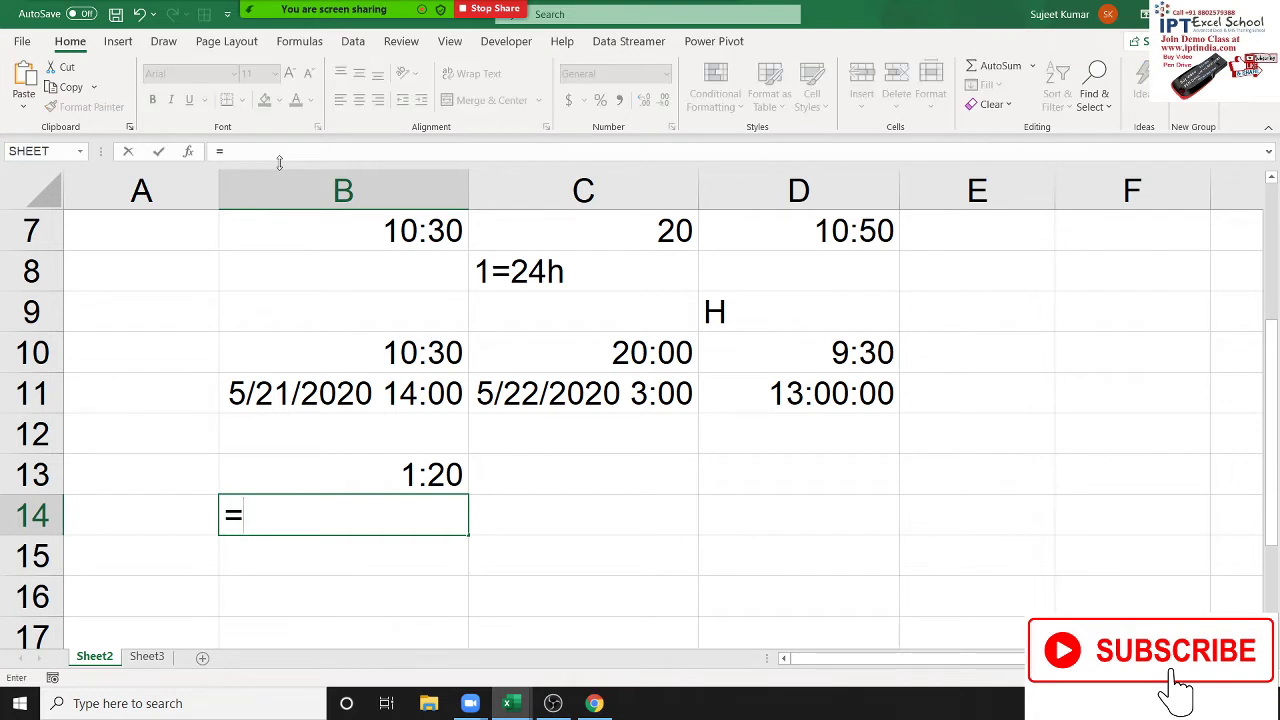
{"action": "key", "text": "Up"}
{"action": "type", "text": "*"}
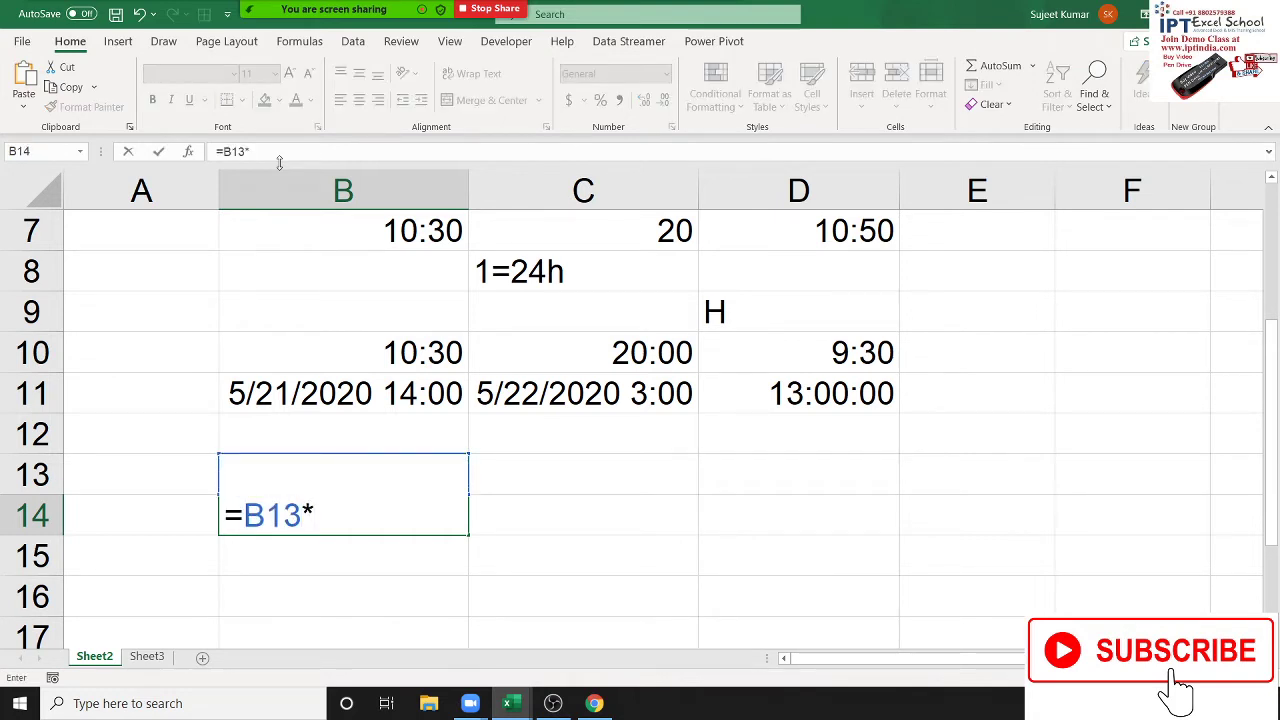
{"action": "type", "text": "24"}
{"action": "key", "text": "ctrl+Return"}
{"action": "key", "text": "Return"}
{"action": "key", "text": "Up"}
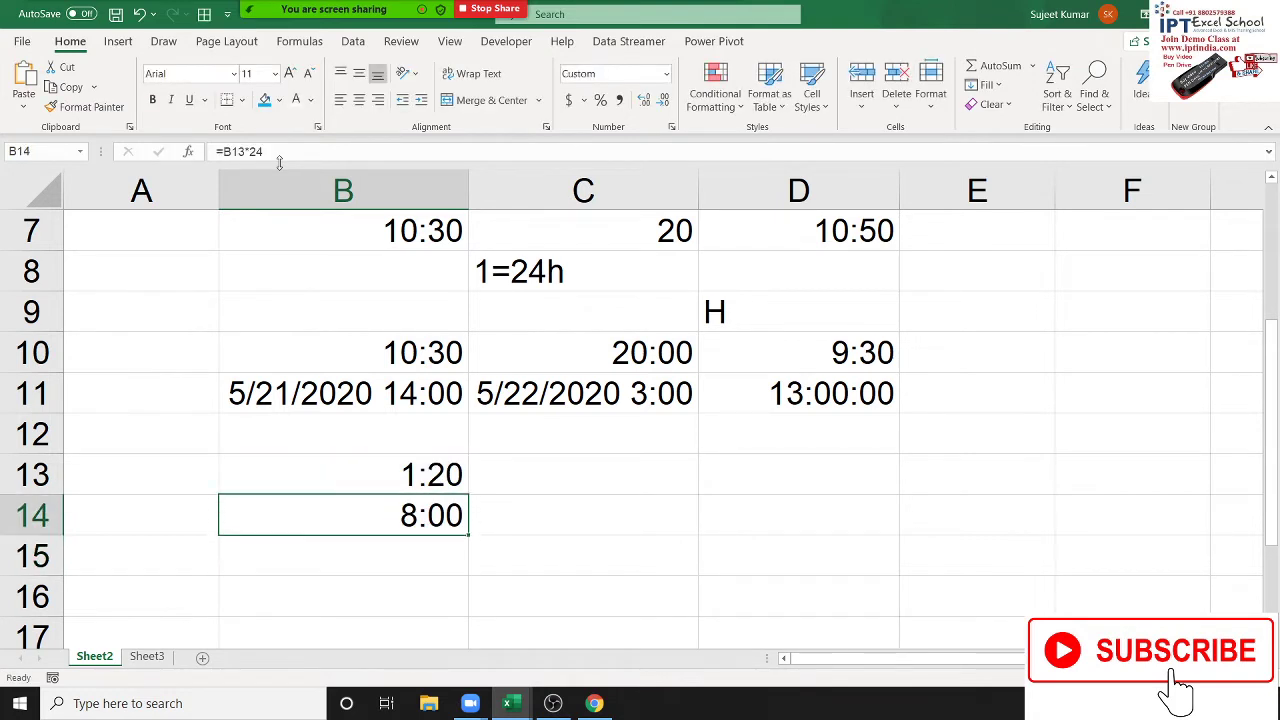
{"action": "key", "text": "ctrl+shift+grave"}
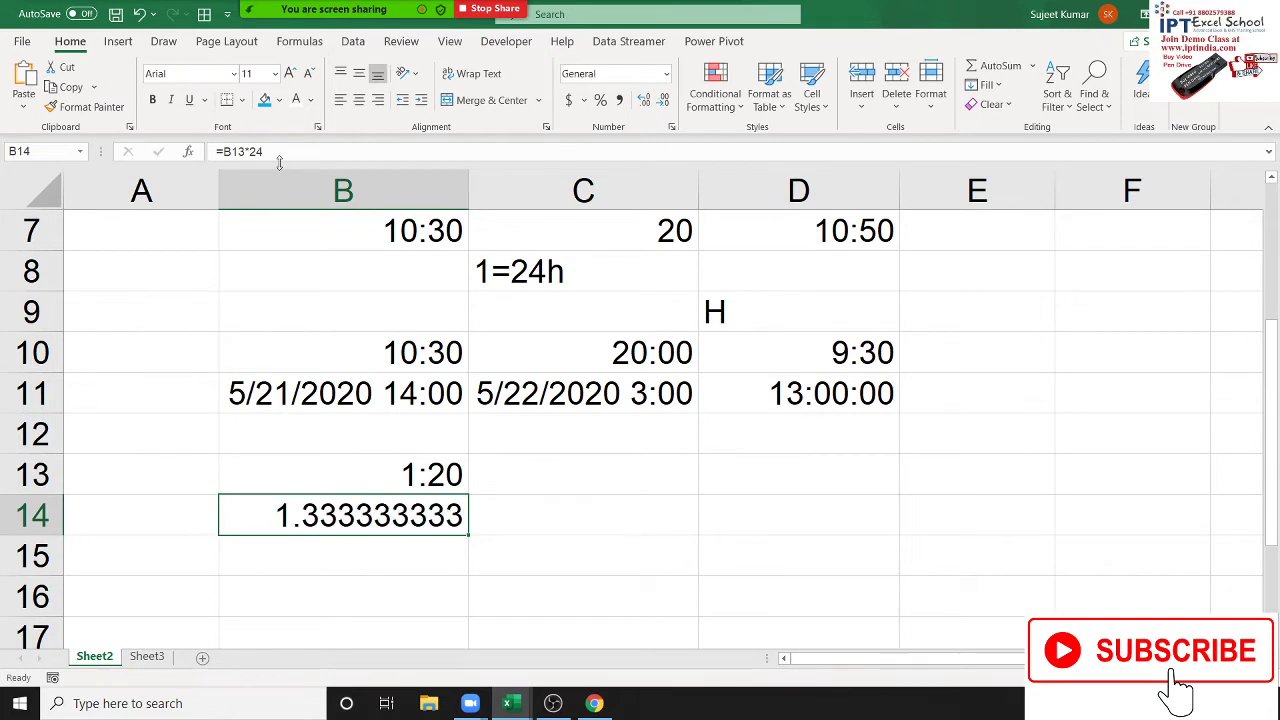
- Format B14 as Number with two decimal places, showing 1.33
{"action": "left_click", "coordinate": [673, 128]}
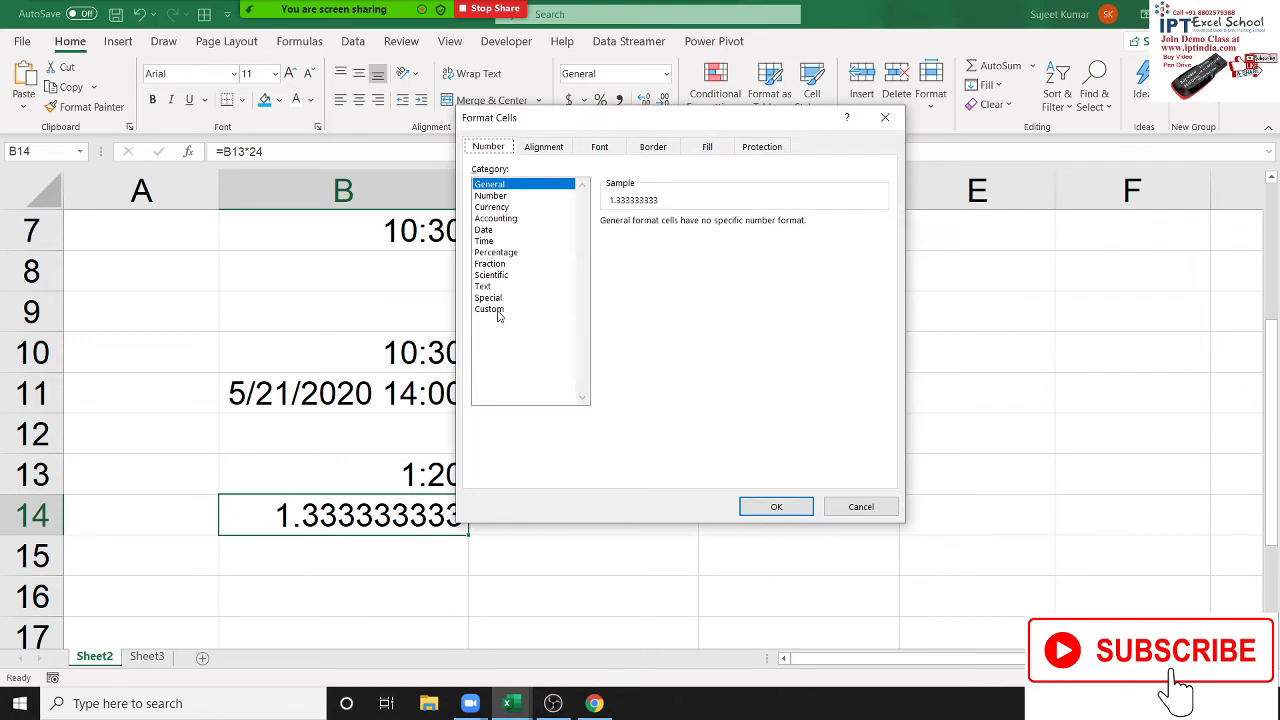
{"action": "left_click", "coordinate": [491, 207]}
{"action": "left_click", "coordinate": [491, 195]}
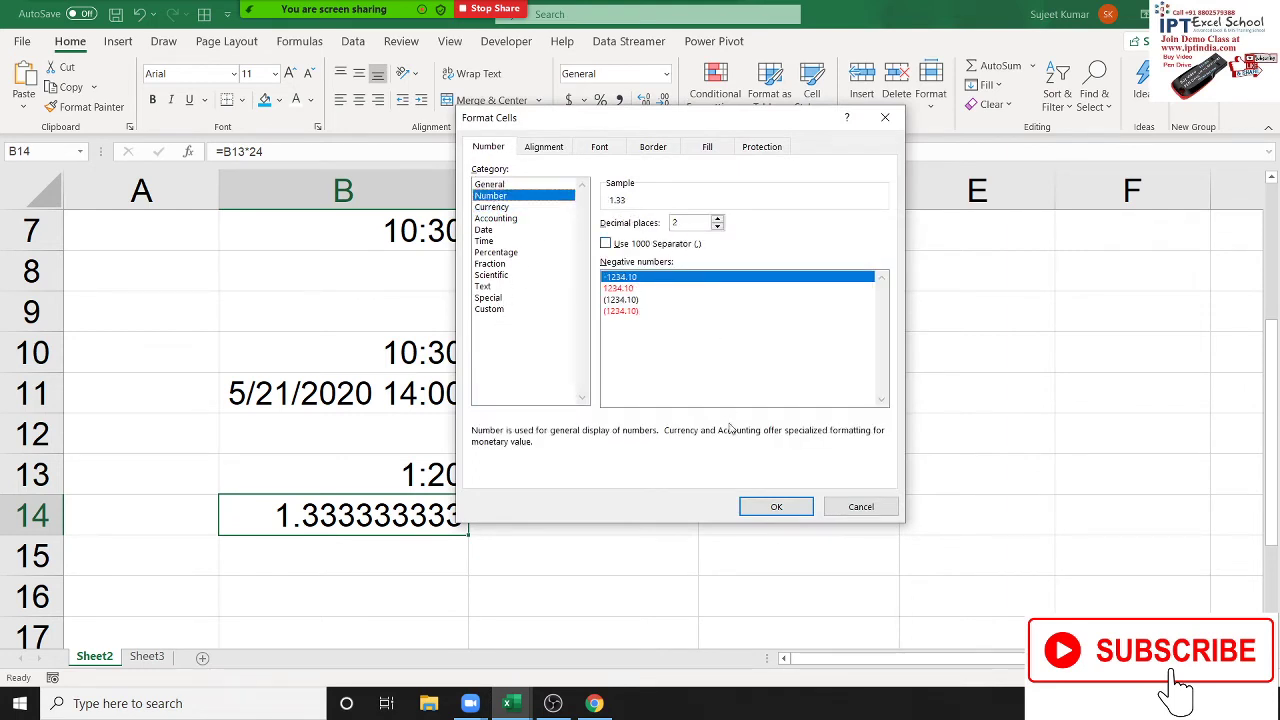
{"action": "left_click", "coordinate": [771, 506]}
{"action": "left_click", "coordinate": [445, 584]}
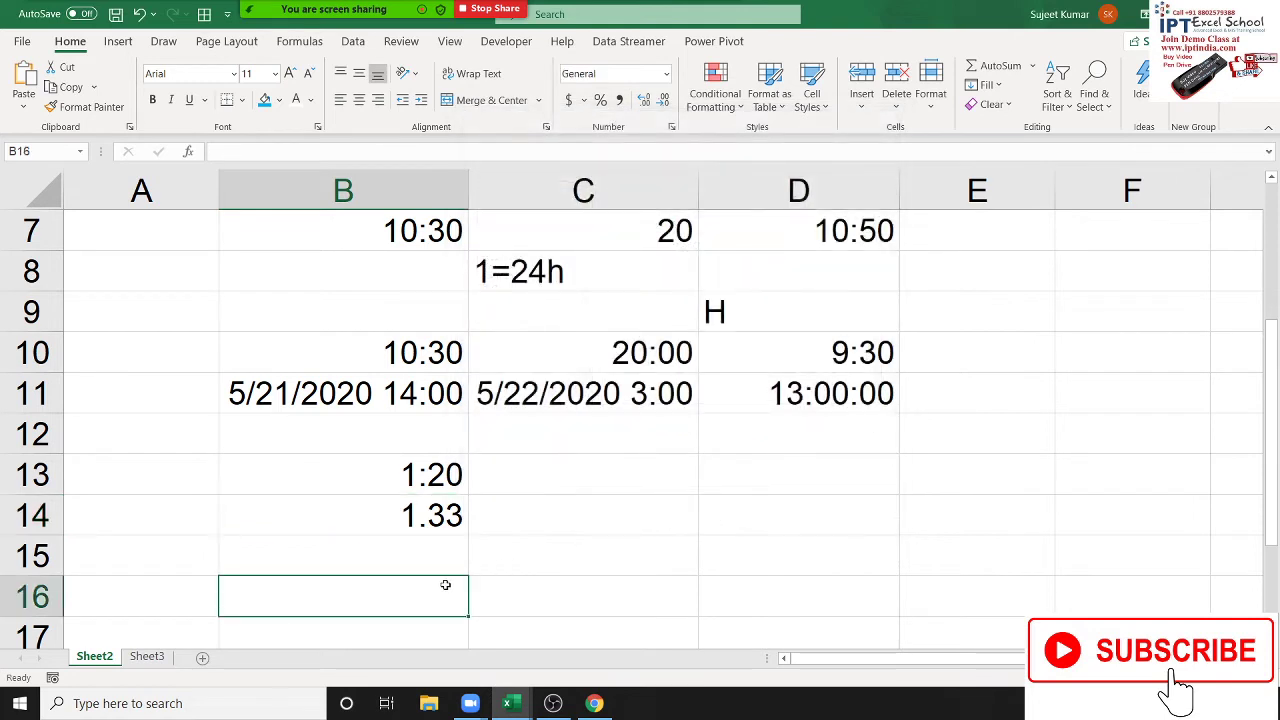
{"action": "left_click", "coordinate": [426, 475]}
- Change B13 to 1:30 and verify B14's =B13*24 now reads 1.50
{"action": "type", "text": "1"}
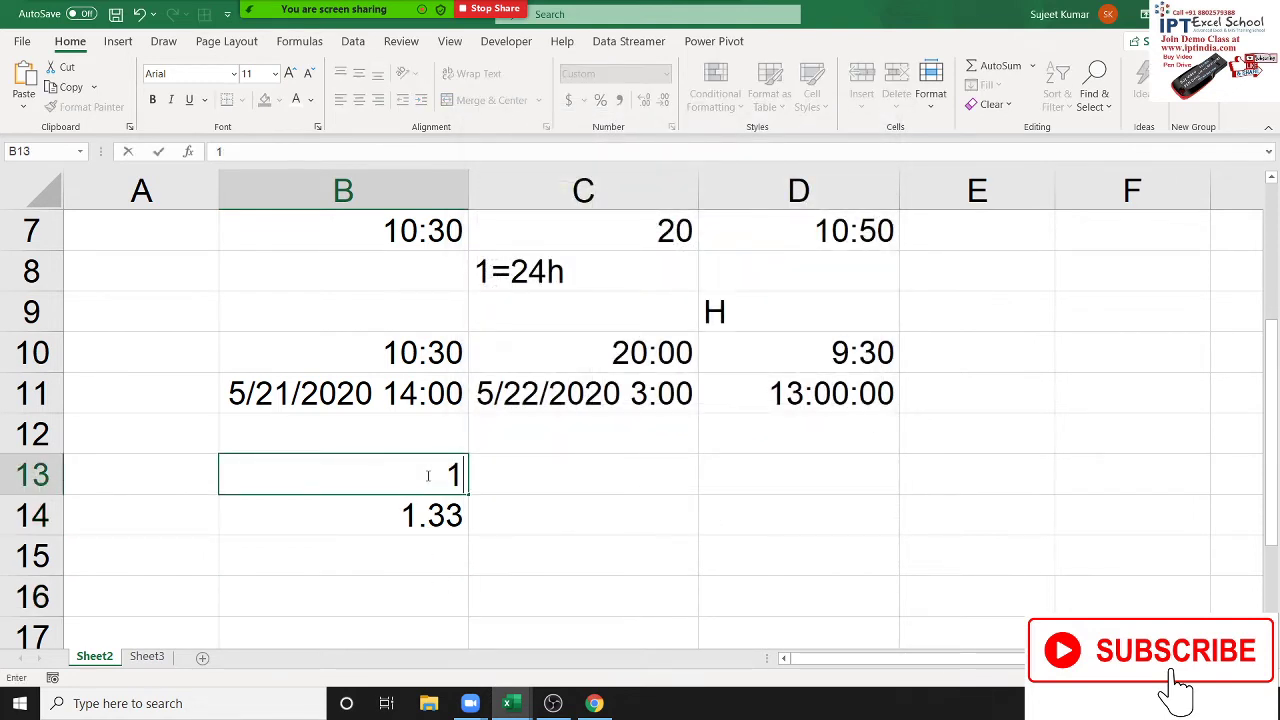
{"action": "type", "text": ":30"}
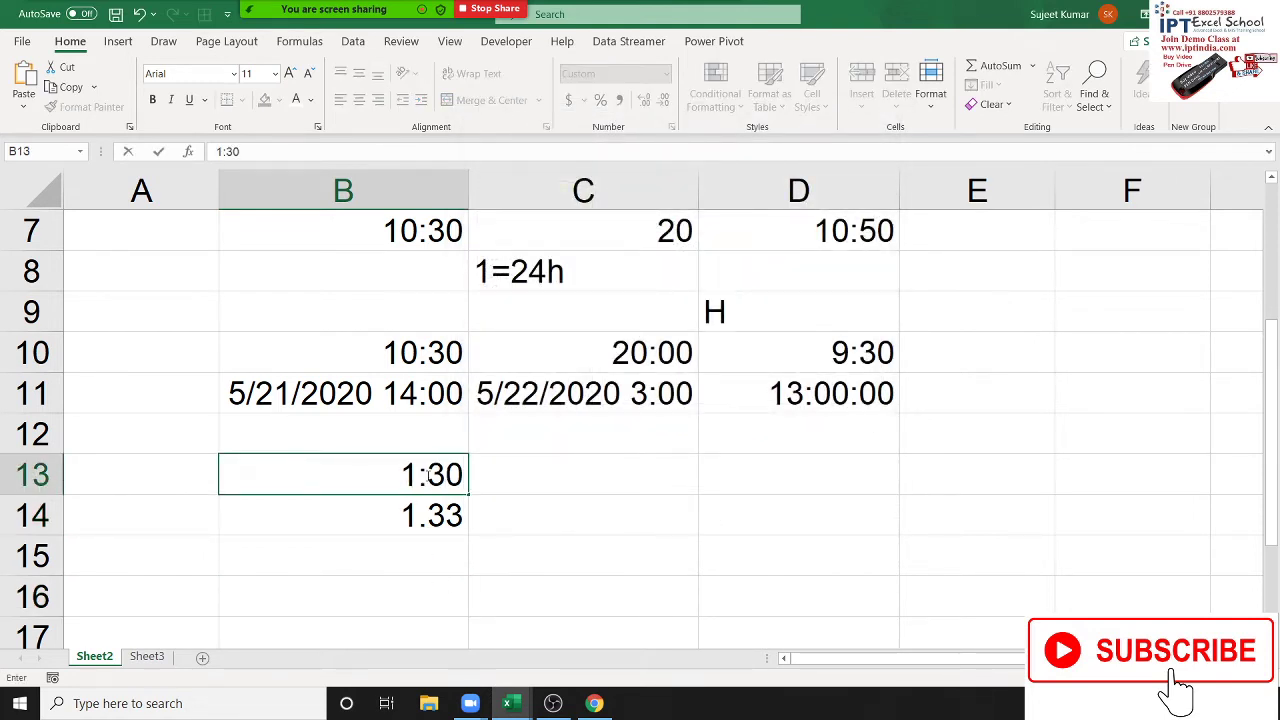
{"action": "key", "text": "Return"}
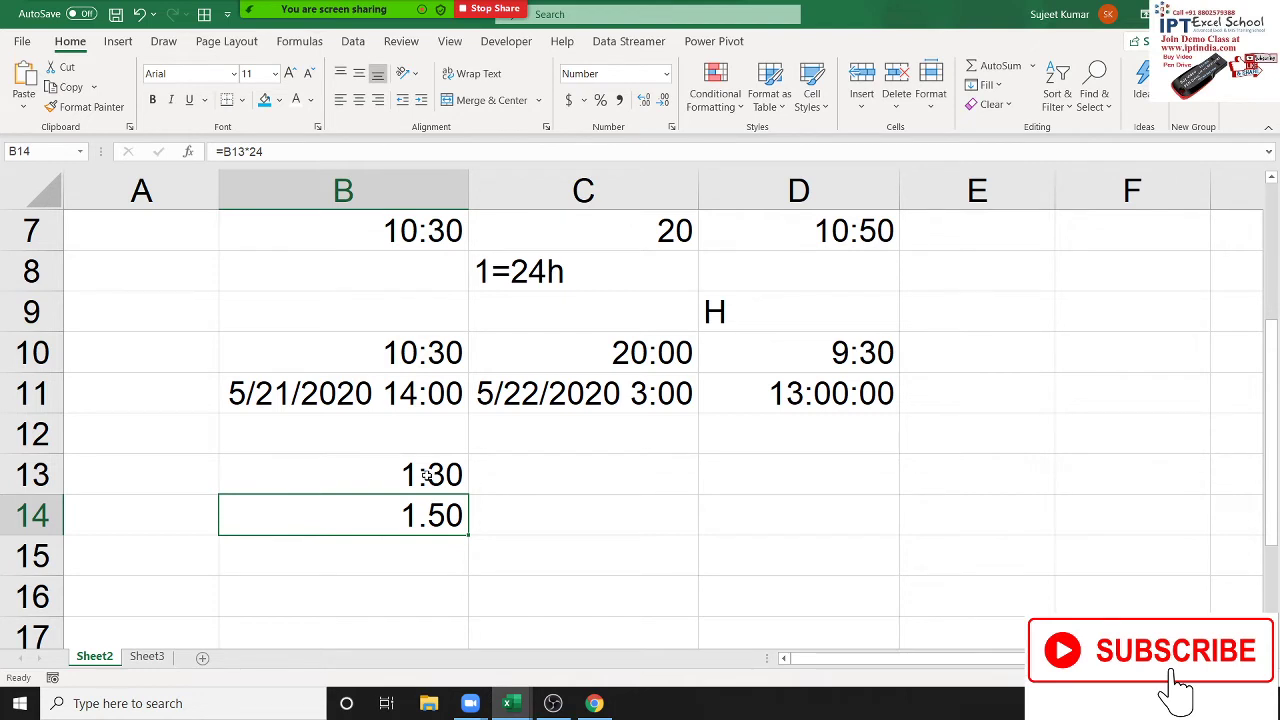
{"action": "left_click", "coordinate": [425, 475]}
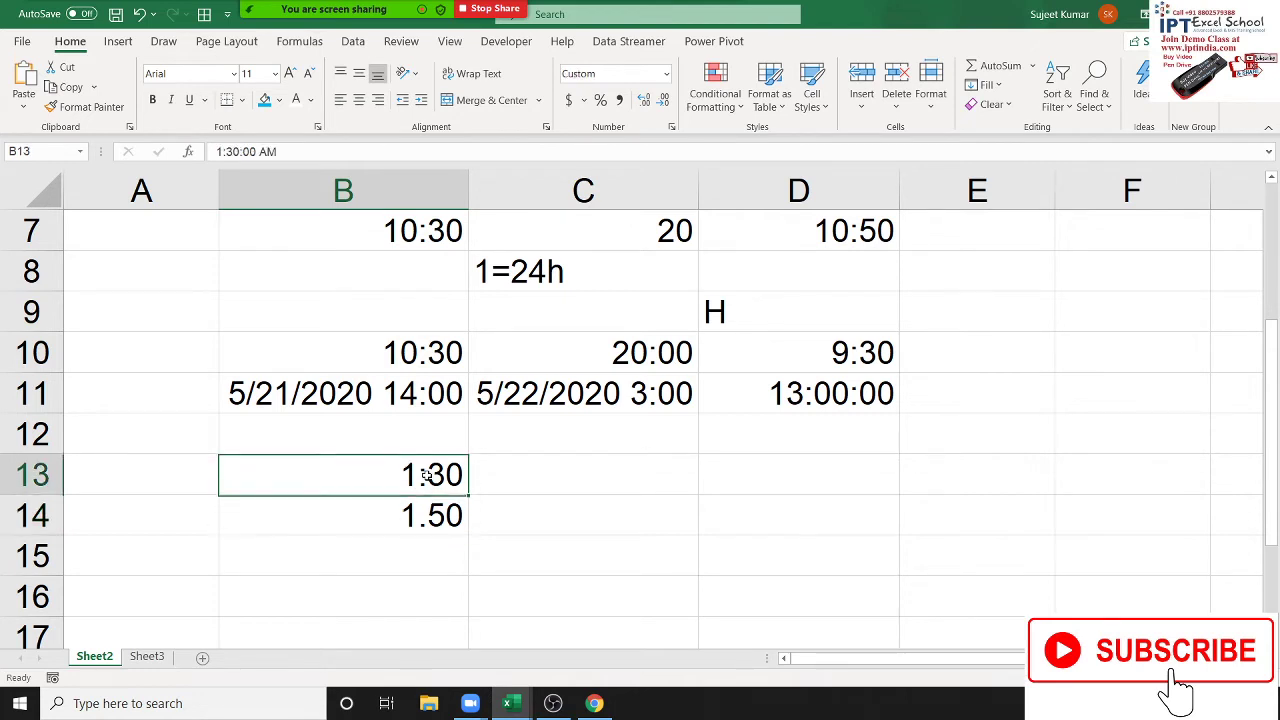
{"action": "key", "text": "Down"}
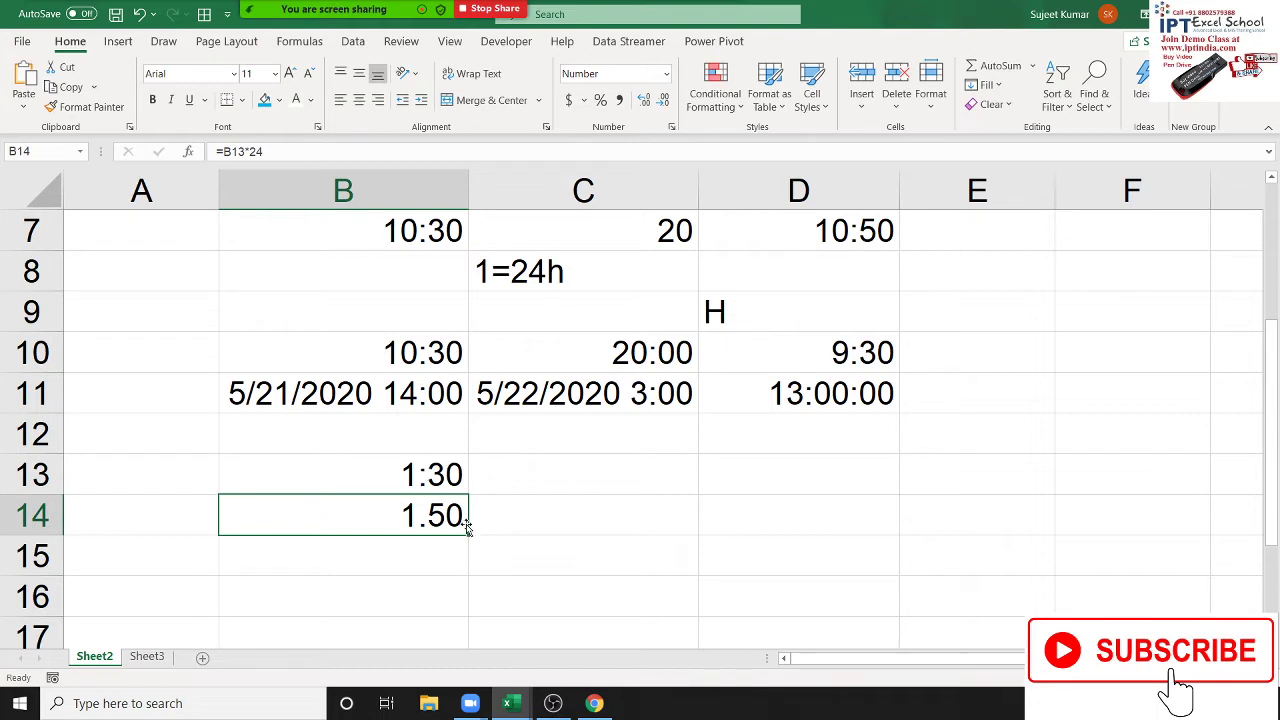
{"action": "left_click", "coordinate": [450, 480]}
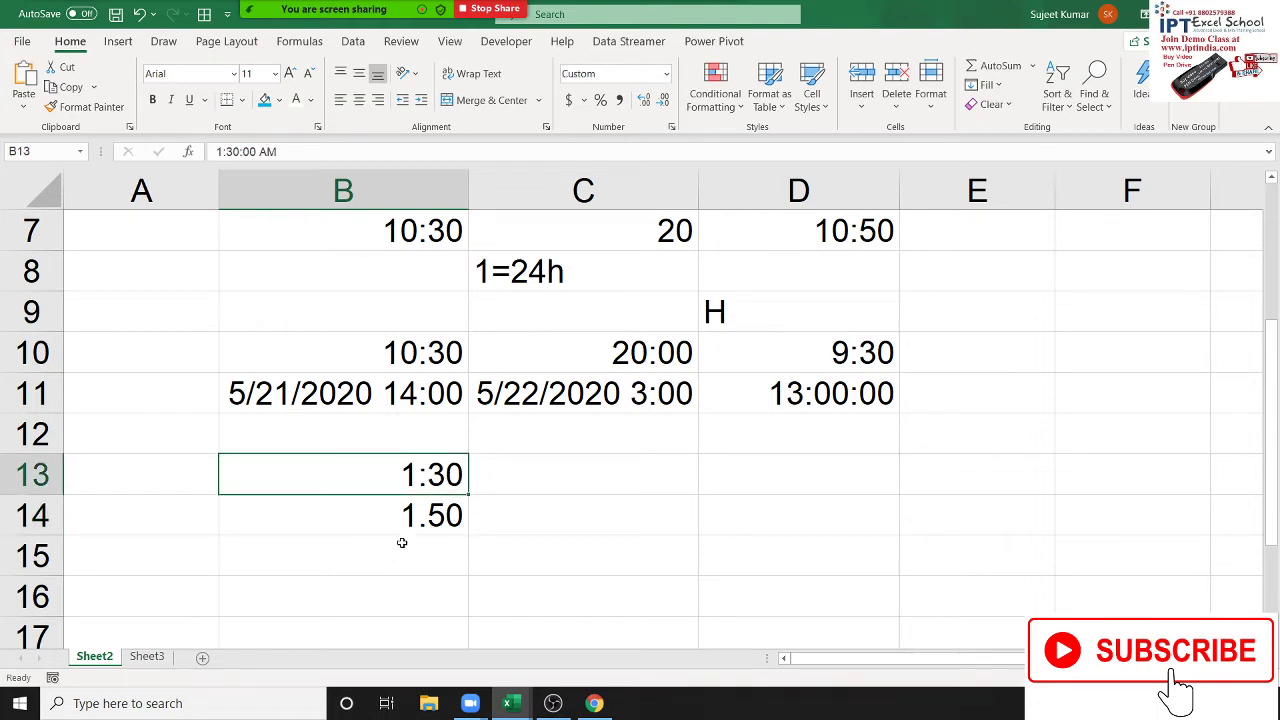
{"action": "left_click", "coordinate": [408, 516]}
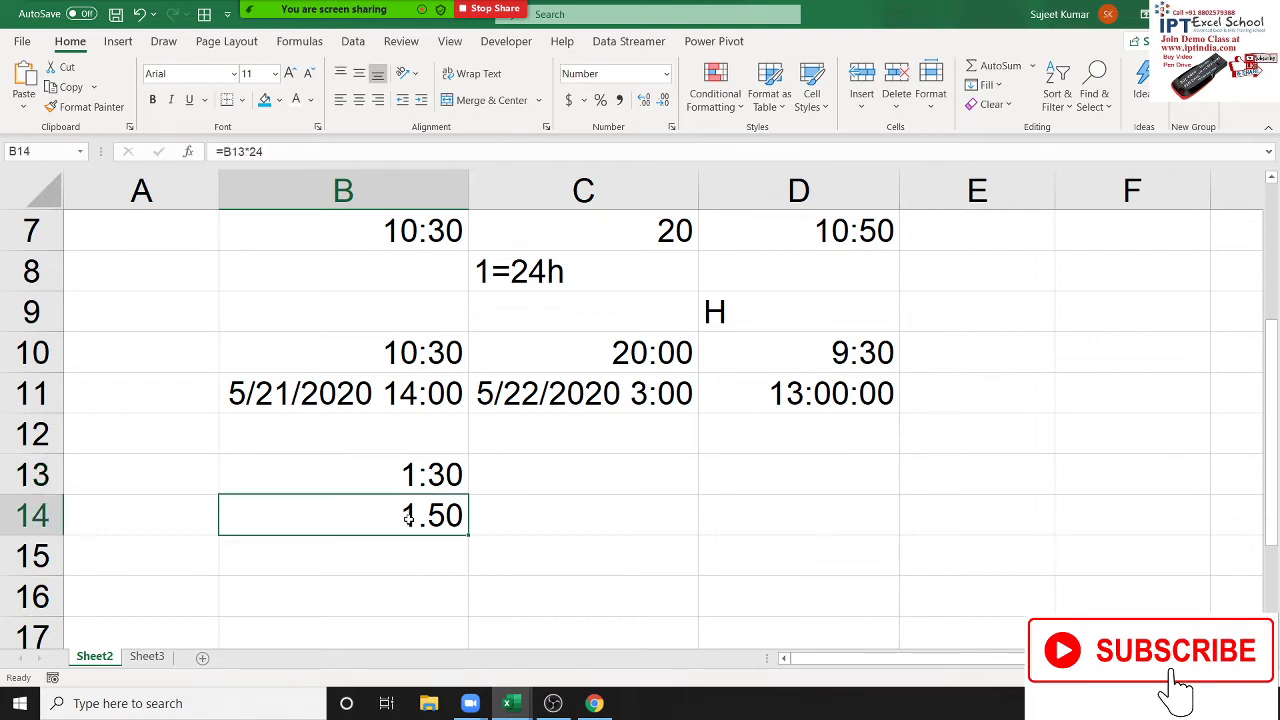
- Type the rate note 1=500 in C12
{"action": "key", "text": "Up"}
{"action": "key", "text": "Up"}
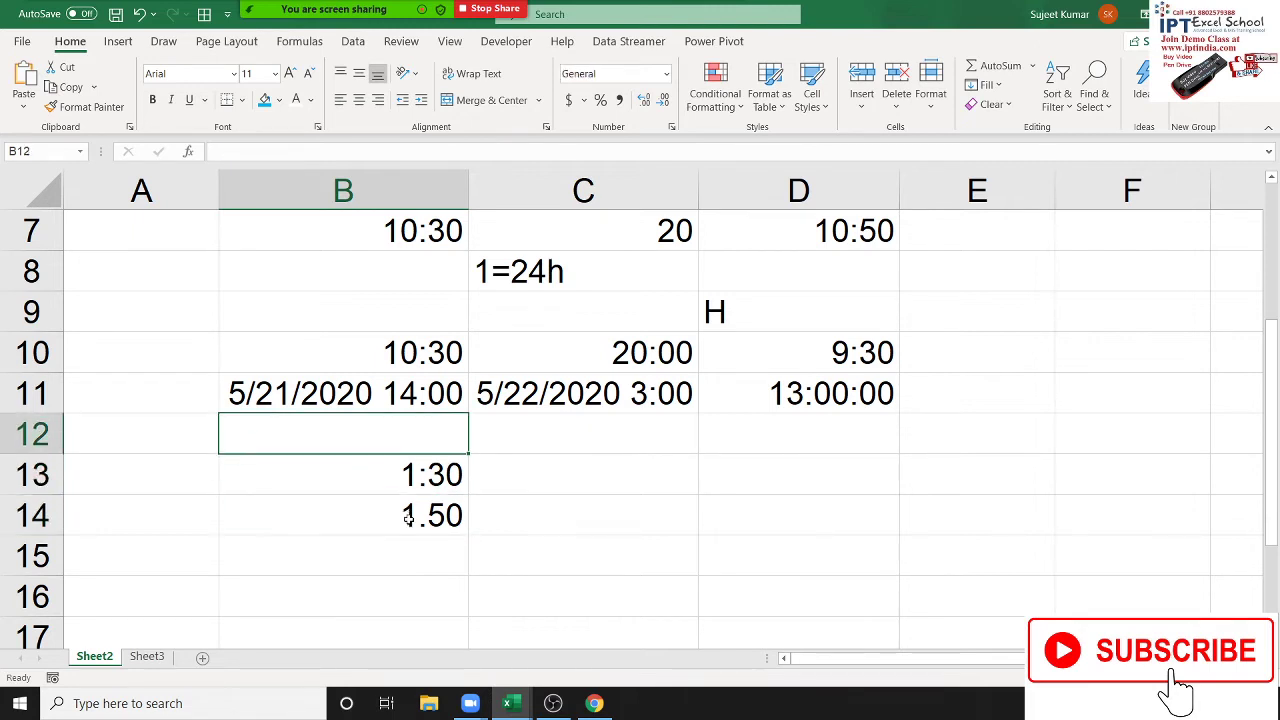
{"action": "key", "text": "Right"}
{"action": "type", "text": "1"}
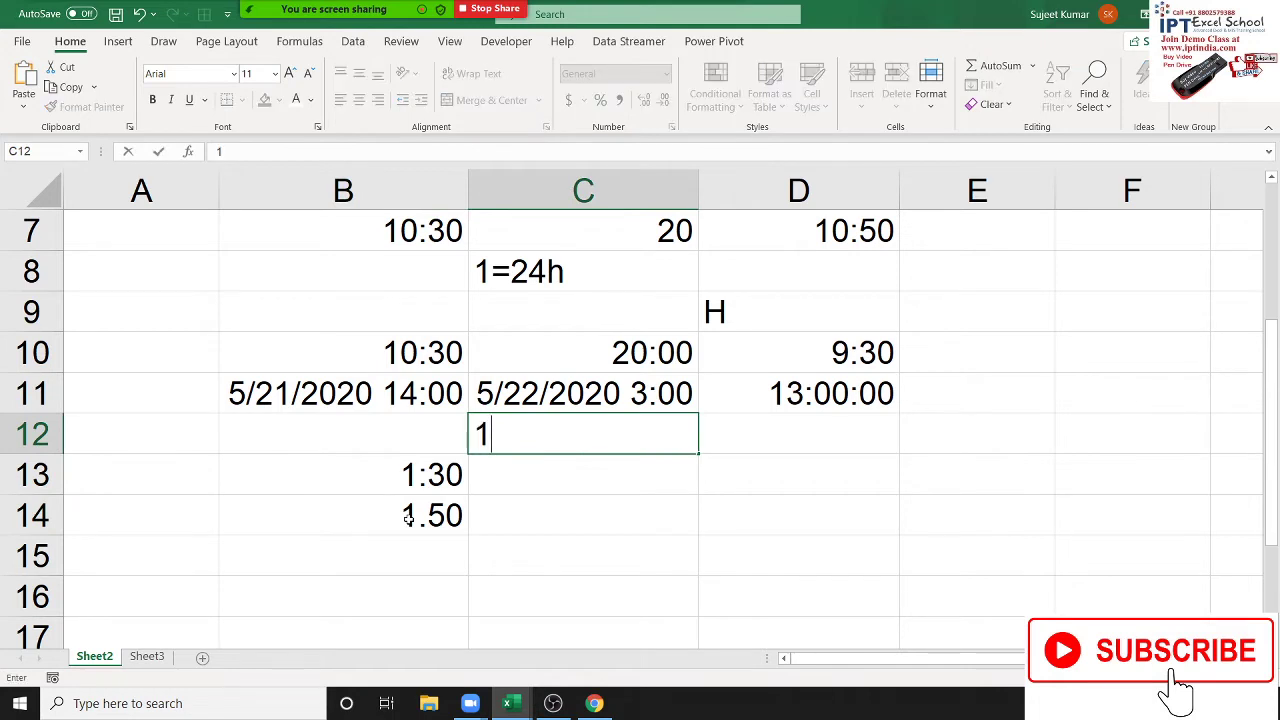
{"action": "type", "text": "=500"}
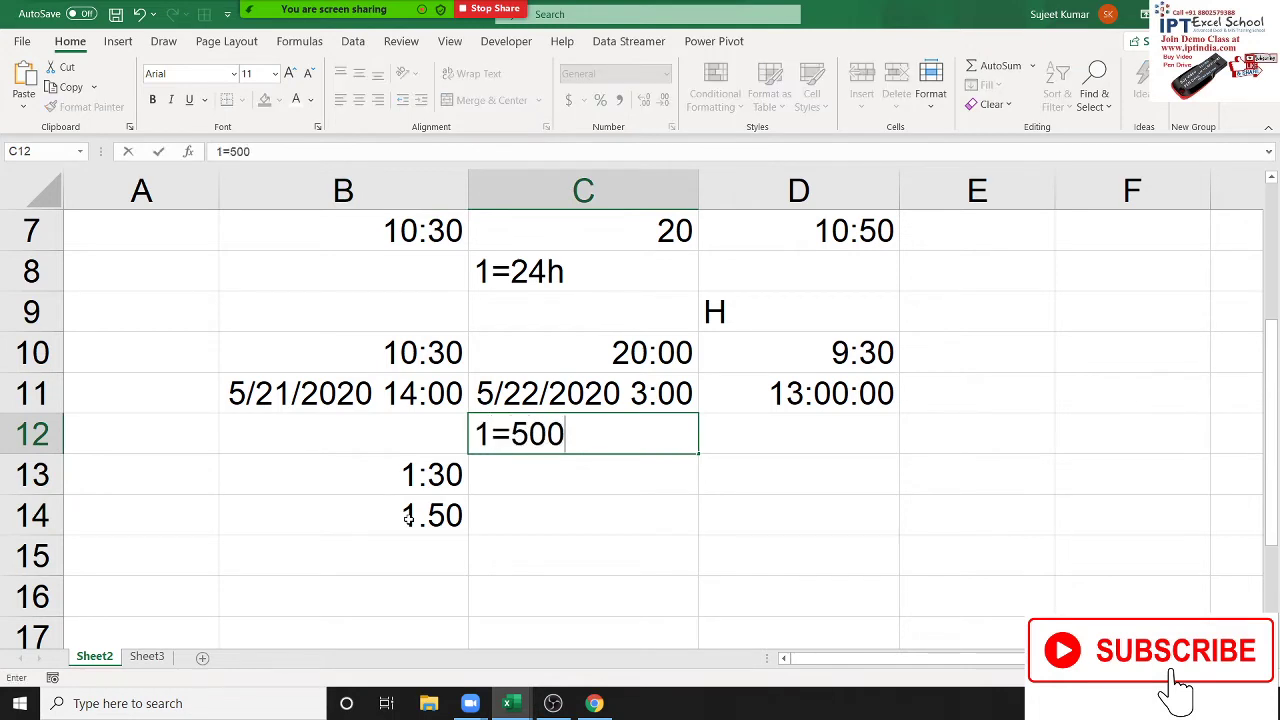
{"action": "key", "text": "Return"}
- Try =B13*500 in C13, which gives the wrong 31.25, then clear it
{"action": "key", "text": "Down"}
{"action": "key", "text": "Up"}
{"action": "key", "text": "Up"}
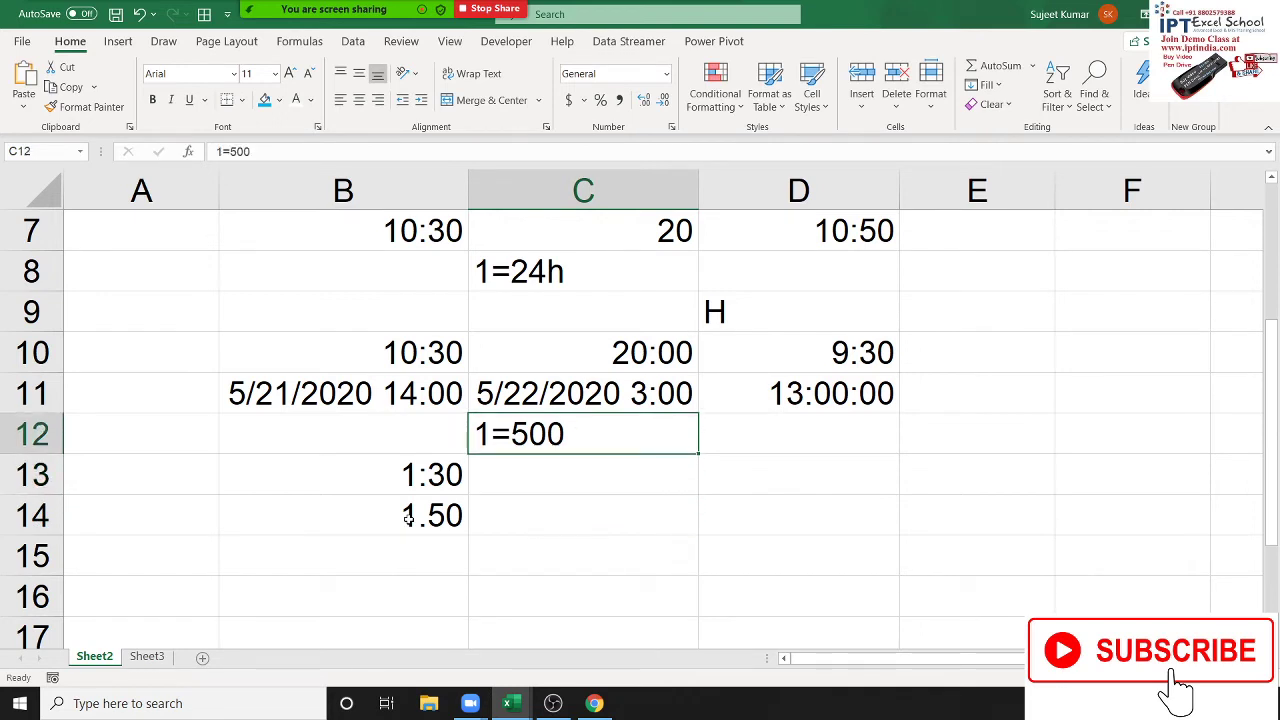
{"action": "key", "text": "Down"}
{"action": "key", "text": "Down"}
{"action": "key", "text": "Down"}
{"action": "key", "text": "Left"}
{"action": "key", "text": "Up"}
{"action": "key", "text": "Up"}
{"action": "key", "text": "Up"}
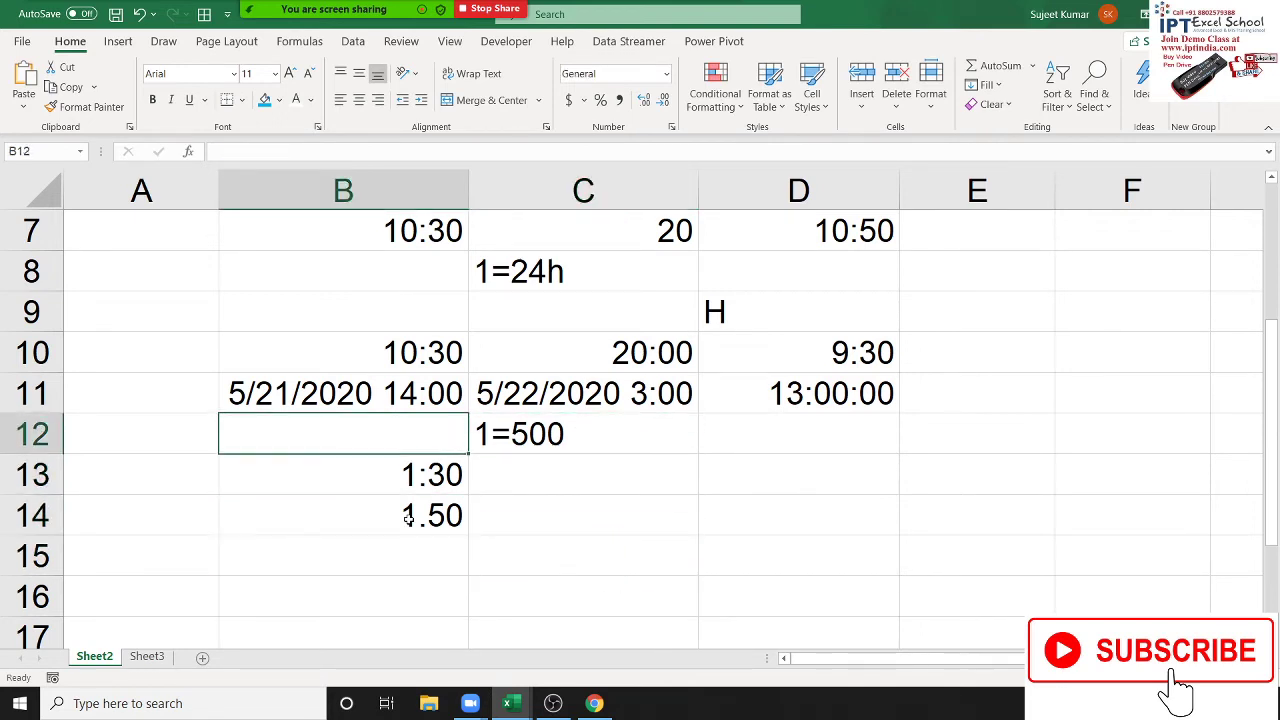
{"action": "key", "text": "Right"}
{"action": "key", "text": "Down"}
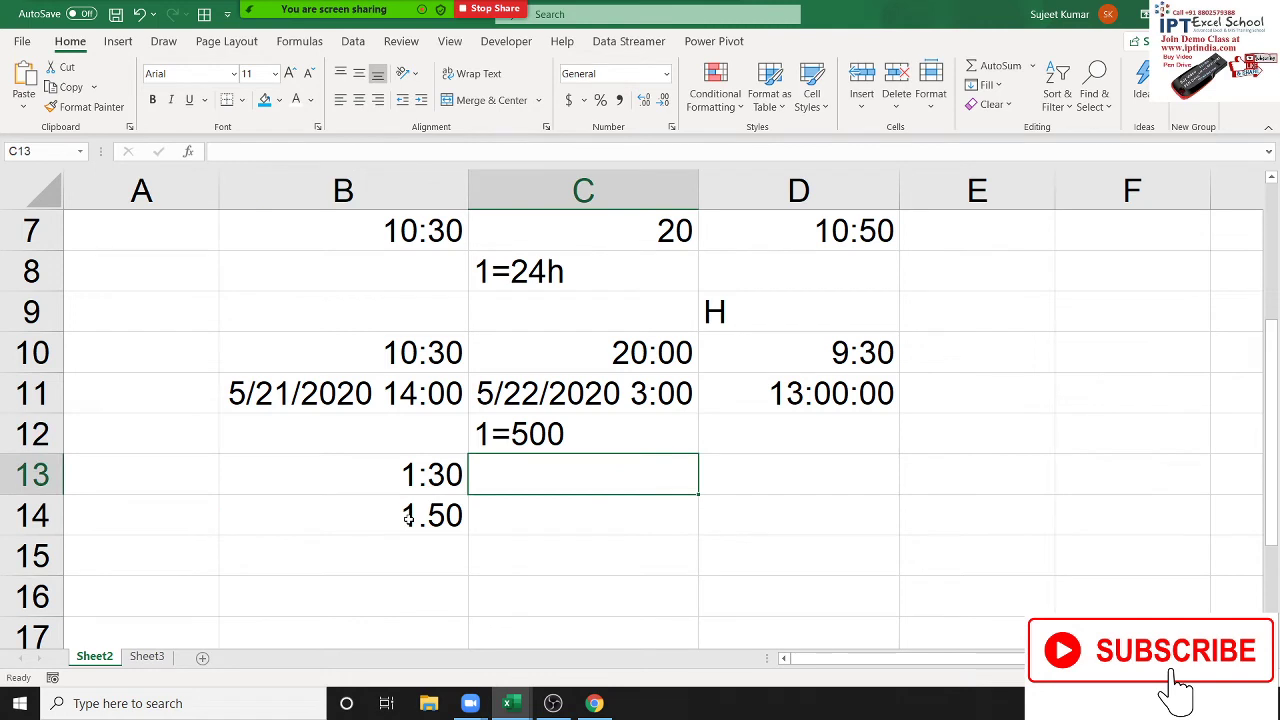
{"action": "type", "text": "=h"}
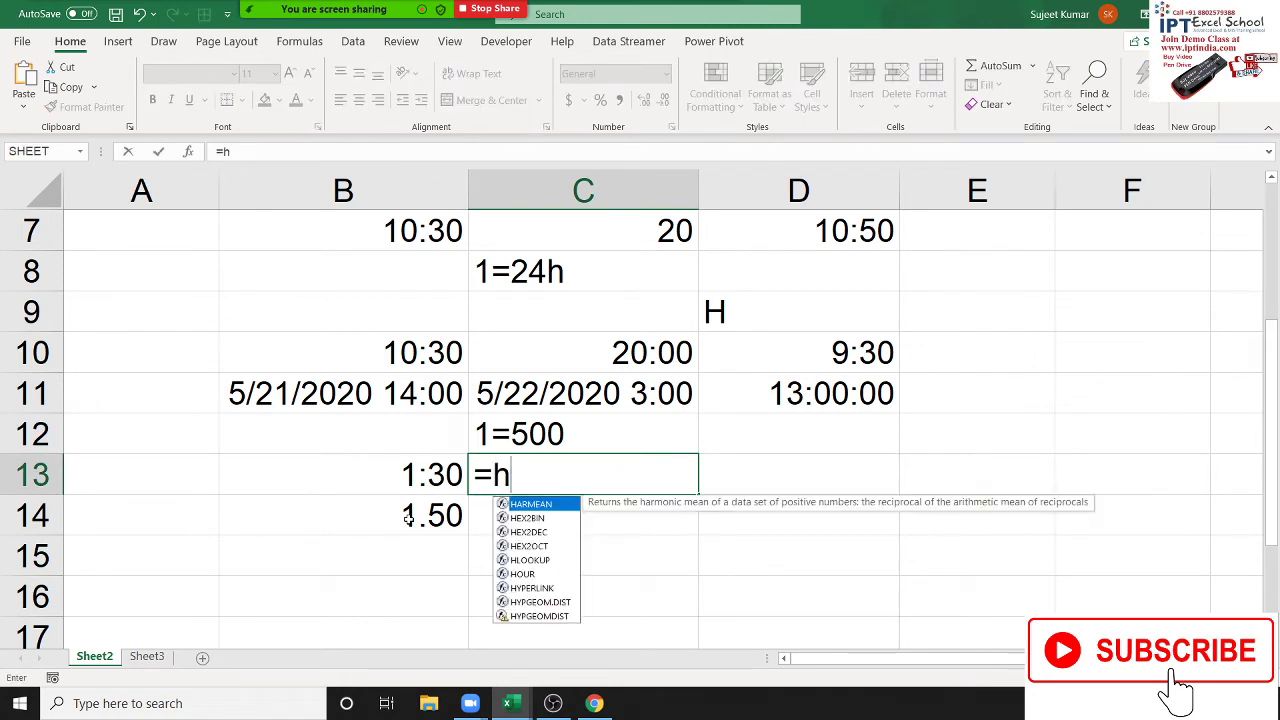
{"action": "key", "text": "Escape"}
{"action": "key", "text": "Escape"}
{"action": "type", "text": "="}
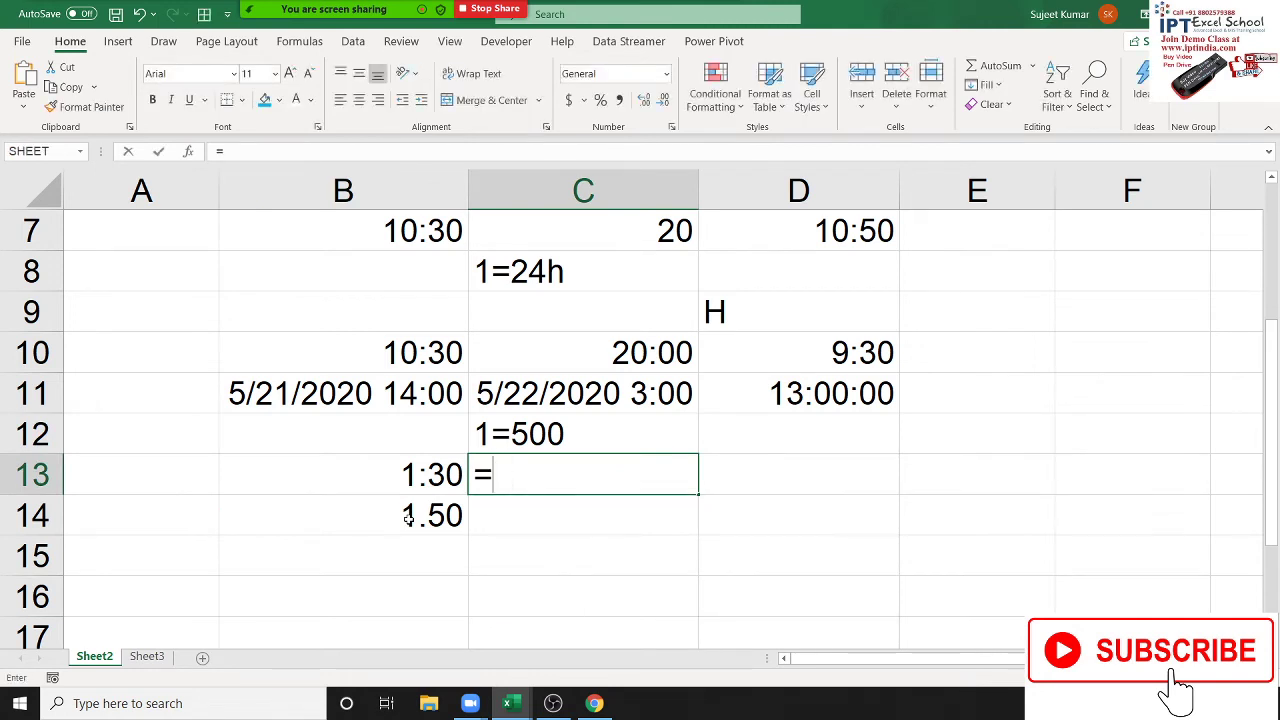
{"action": "key", "text": "Left"}
{"action": "type", "text": "*"}
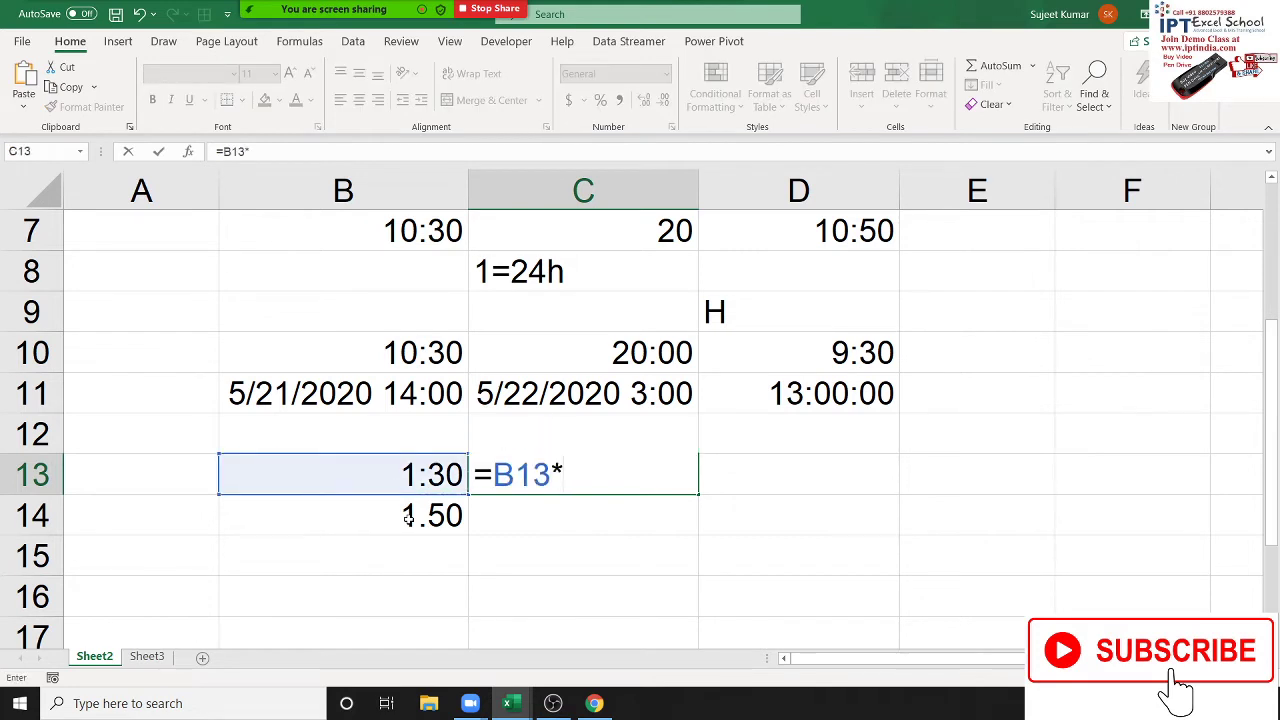
{"action": "type", "text": "5"}
{"action": "type", "text": "00"}
{"action": "key", "text": "Return"}
{"action": "key", "text": "Up"}
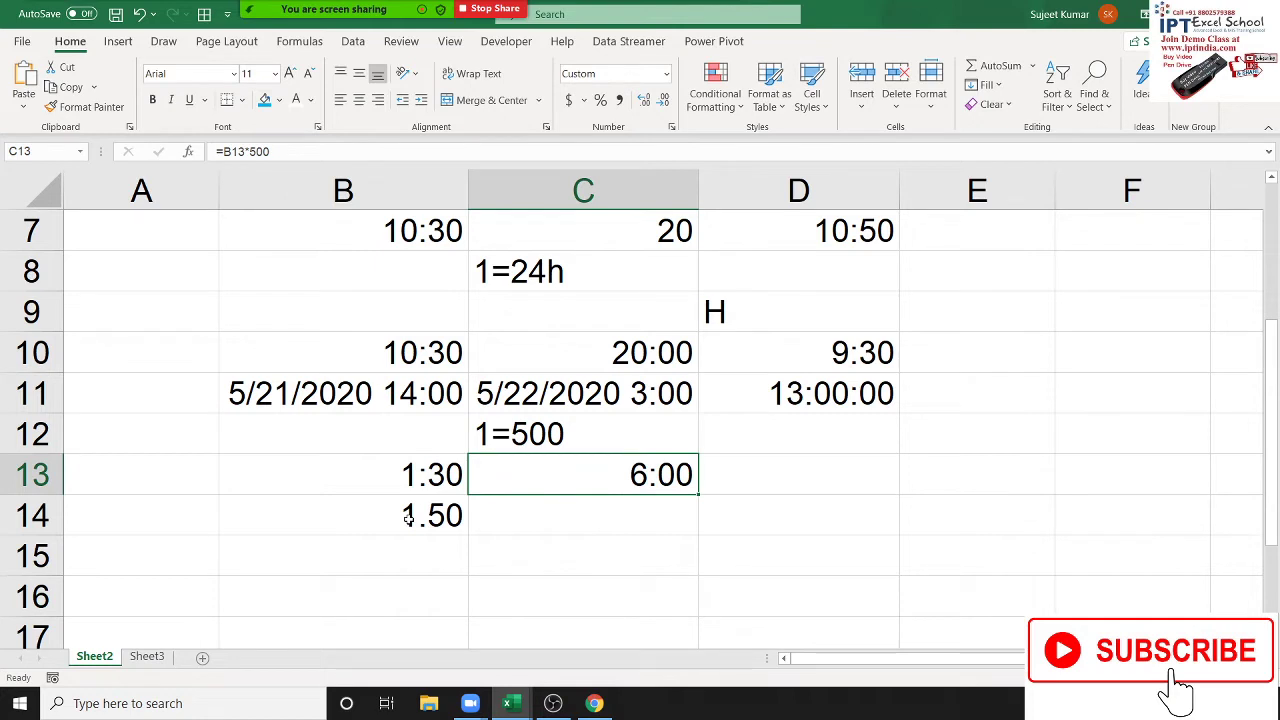
{"action": "key", "text": "ctrl+shift+grave"}
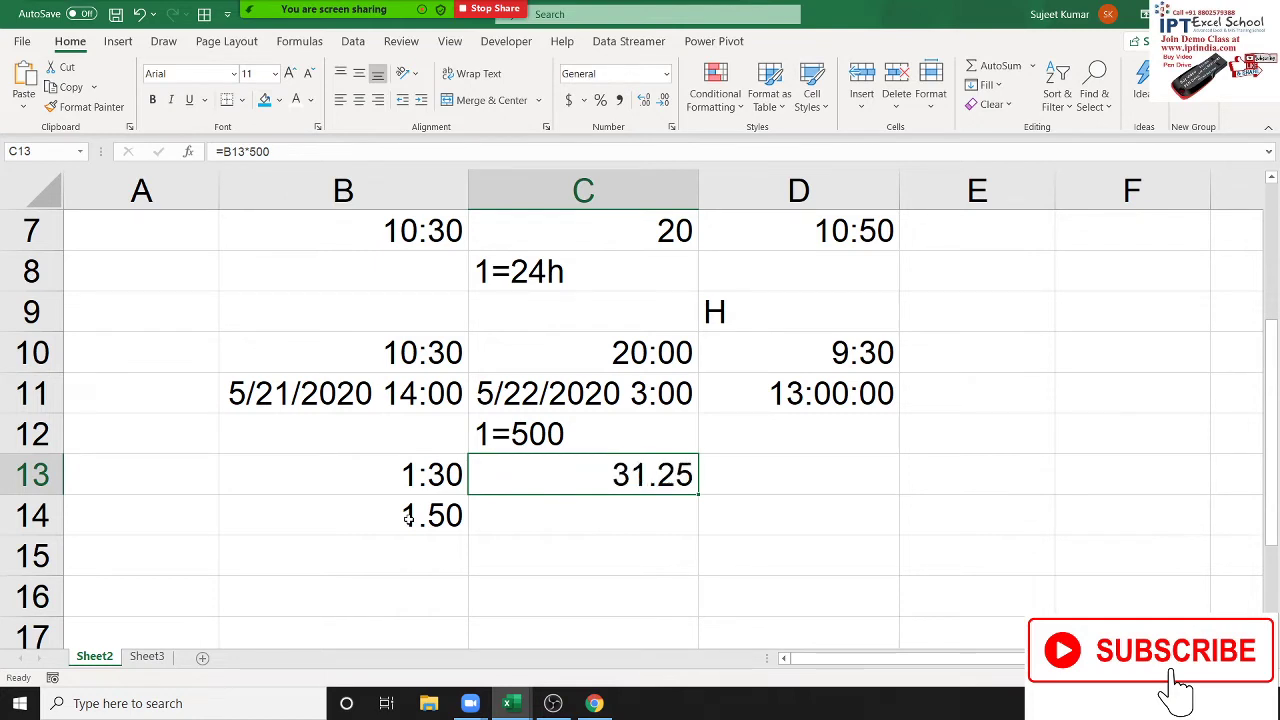
{"action": "key", "text": "Delete"}
- Reveal B13's underlying value 0.0625, then undo that format change
{"action": "key", "text": "Left"}
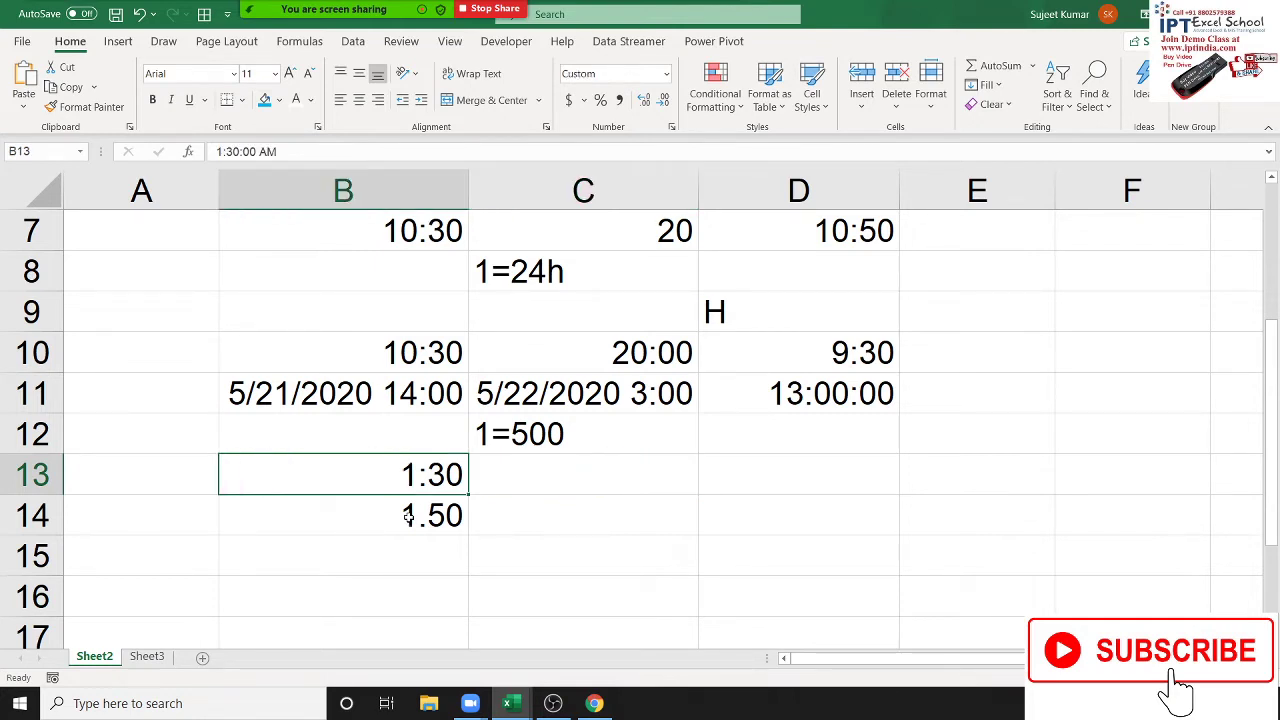
{"action": "key", "text": "ctrl+shift+grave"}
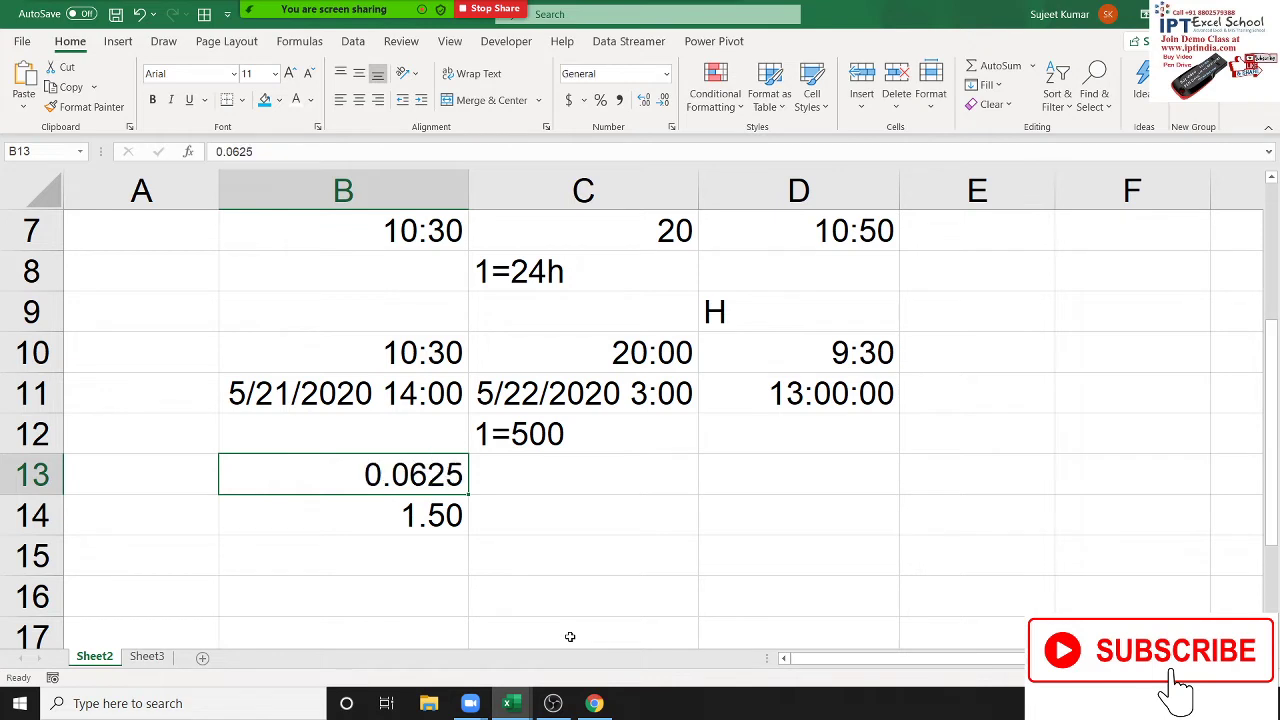
{"action": "key", "text": "ctrl+z"}
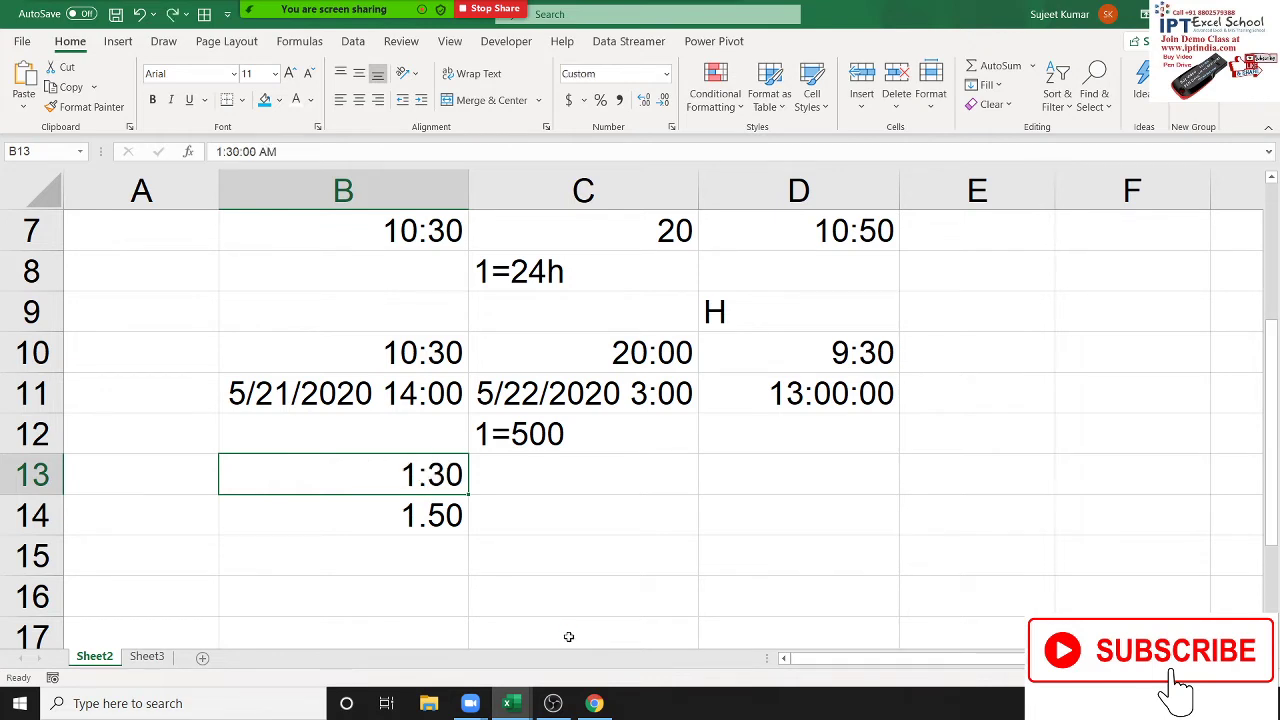
- Format B14 as Number (1.50) and enter =B14*500 in C14, giving 750
{"action": "left_click", "coordinate": [427, 517]}
{"action": "key", "text": "ctrl+shift+1"}
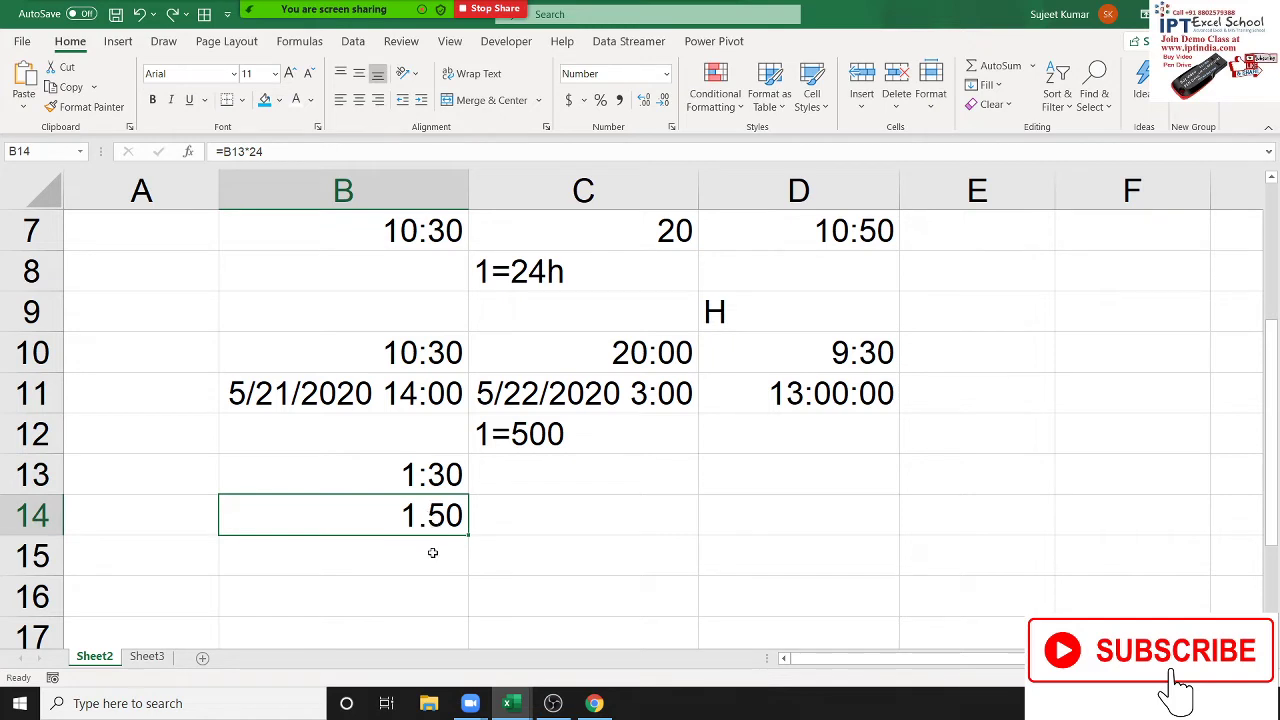
{"action": "left_click", "coordinate": [532, 522]}
{"action": "type", "text": "="}
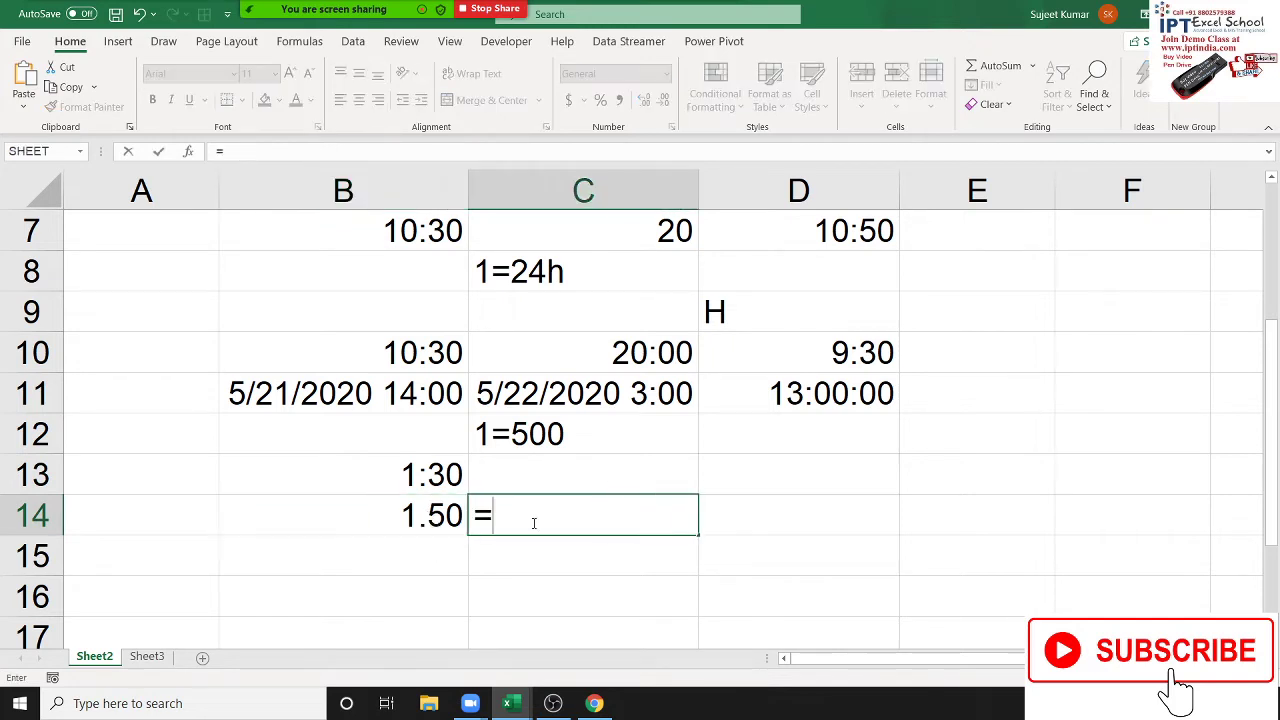
{"action": "key", "text": "Left"}
{"action": "type", "text": "*5"}
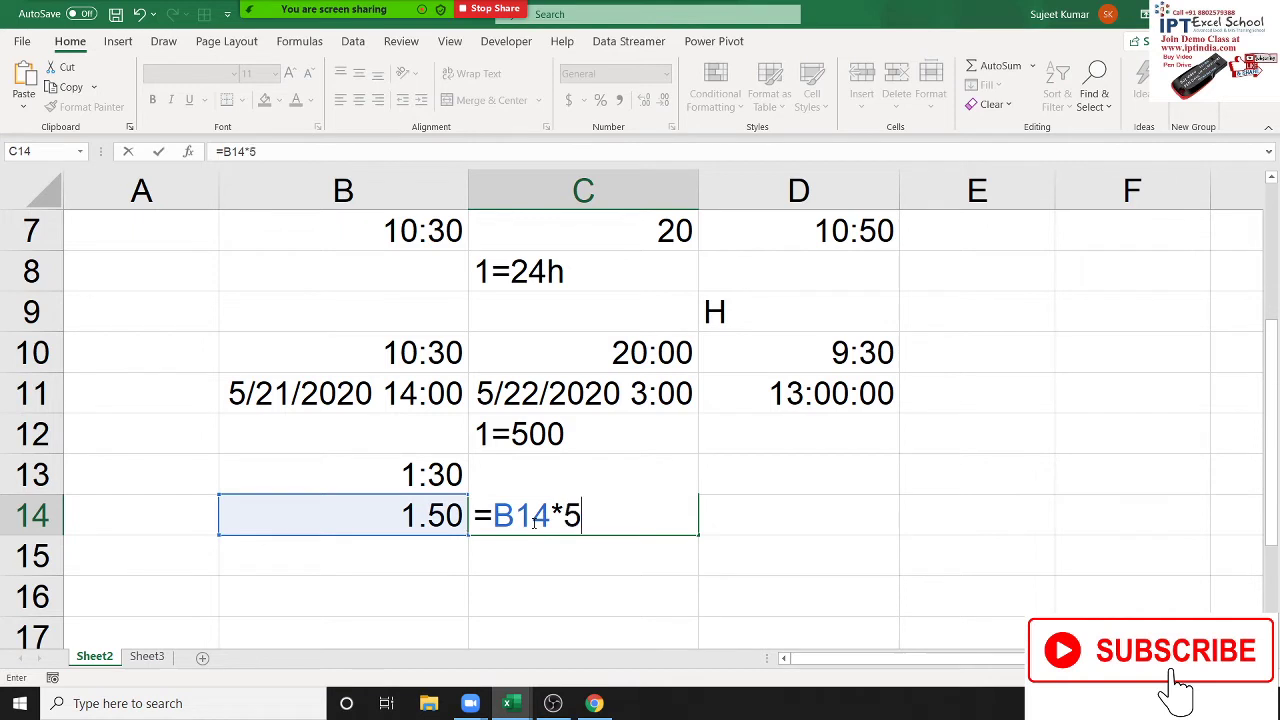
{"action": "type", "text": "00"}
{"action": "key", "text": "Return"}
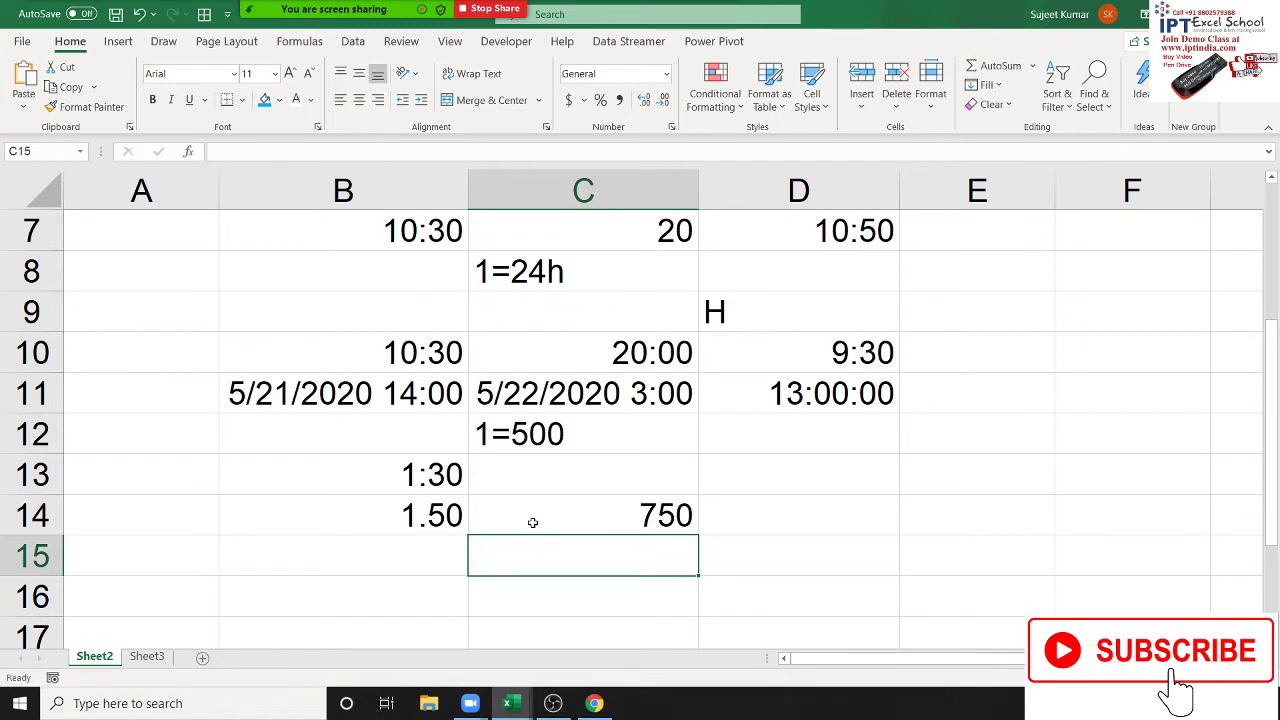
{"action": "left_click", "coordinate": [533, 522]}
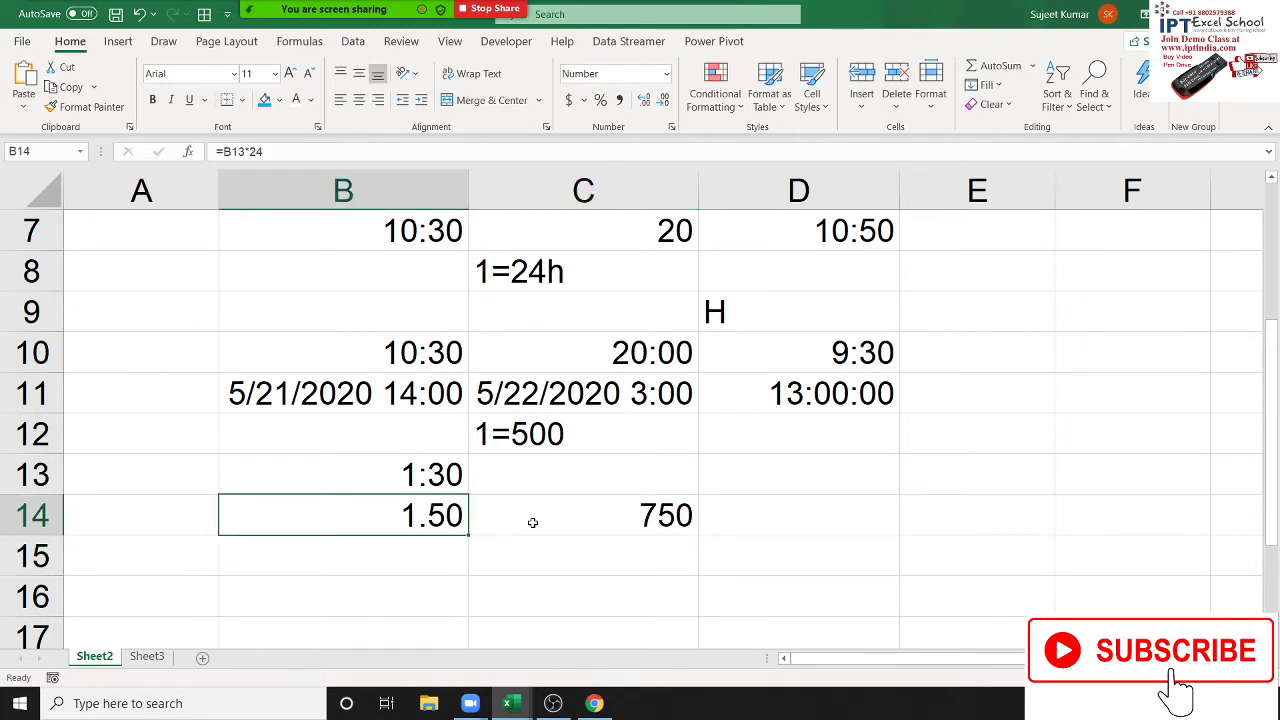
{"action": "scroll", "coordinate": [532, 522], "scroll_direction": "down", "scroll_amount": 2}
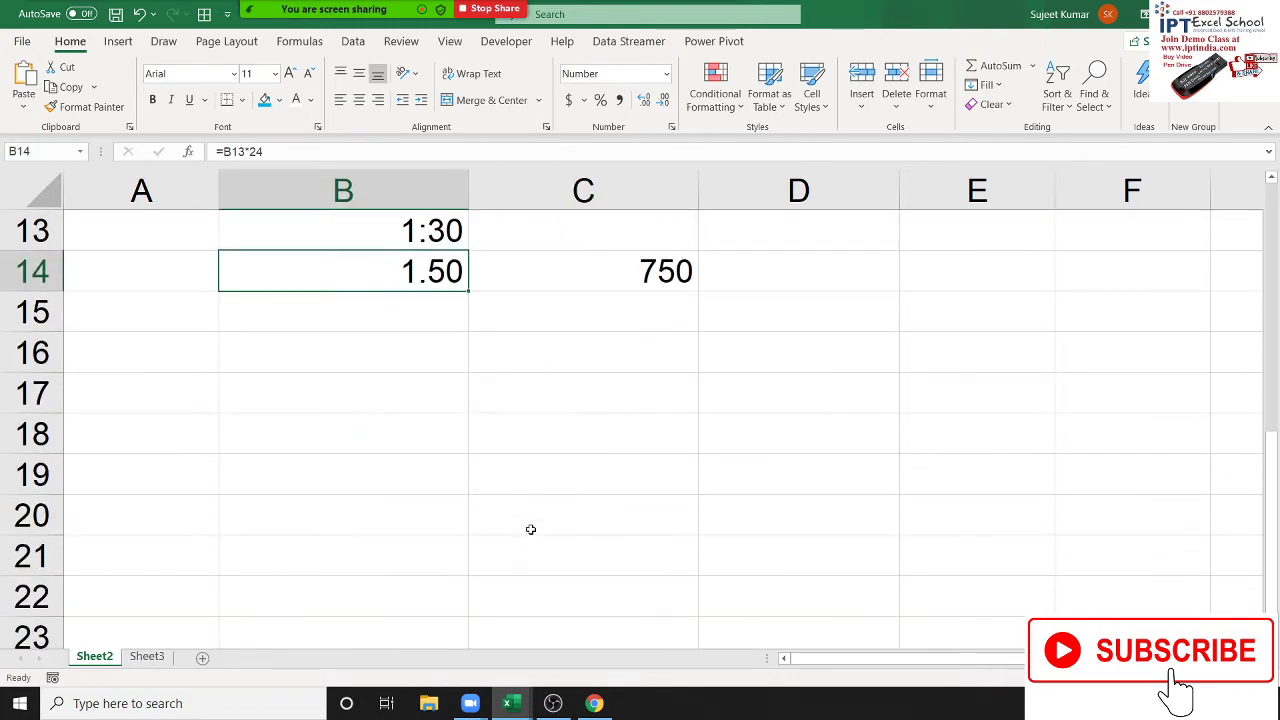
{"action": "scroll", "coordinate": [530, 529], "scroll_direction": "up", "scroll_amount": 3}
{"action": "scroll", "coordinate": [530, 529], "scroll_direction": "up", "scroll_amount": 1}
{"action": "scroll", "coordinate": [530, 527], "scroll_direction": "down", "scroll_amount": 2}
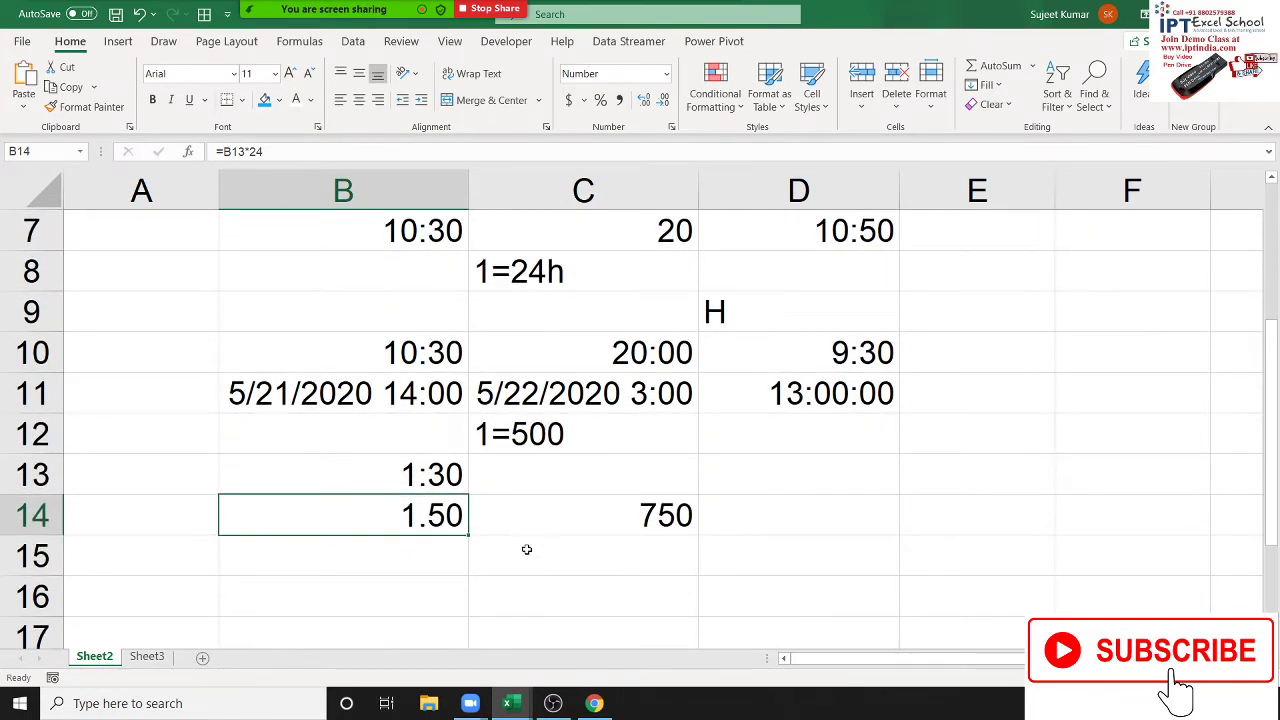
{"action": "left_click", "coordinate": [442, 564]}
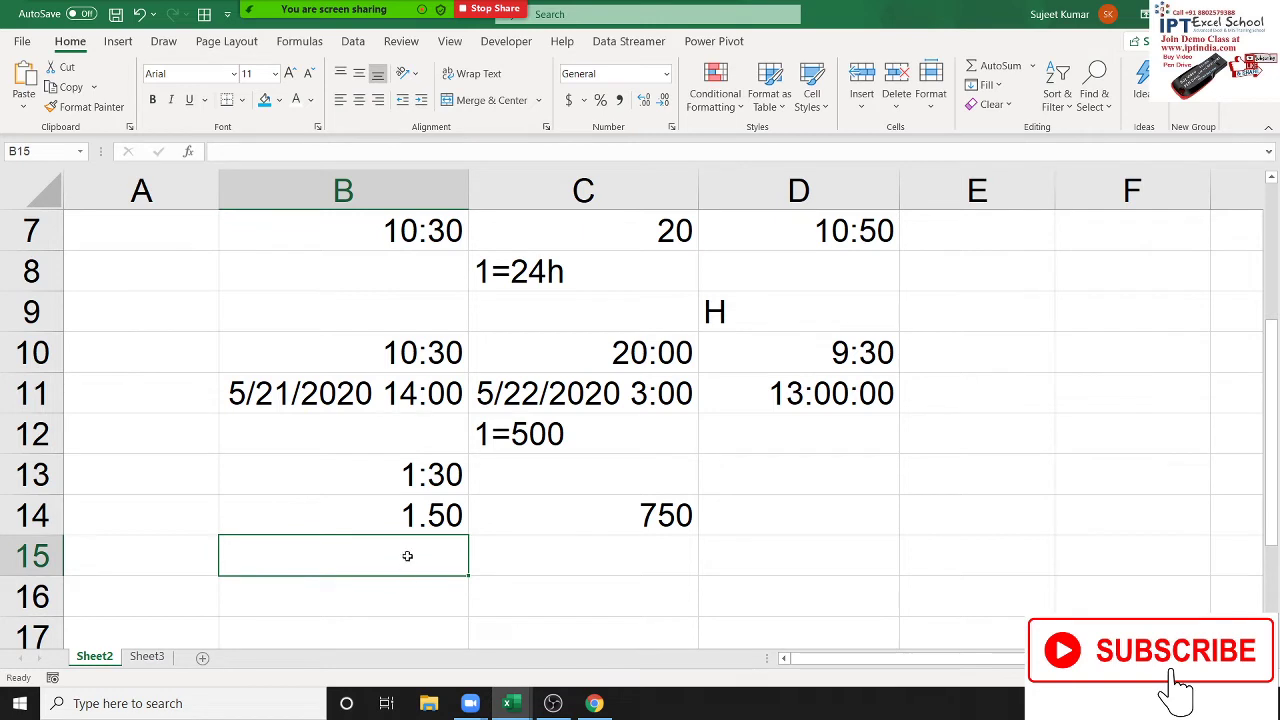
{"action": "left_click", "coordinate": [410, 524]}
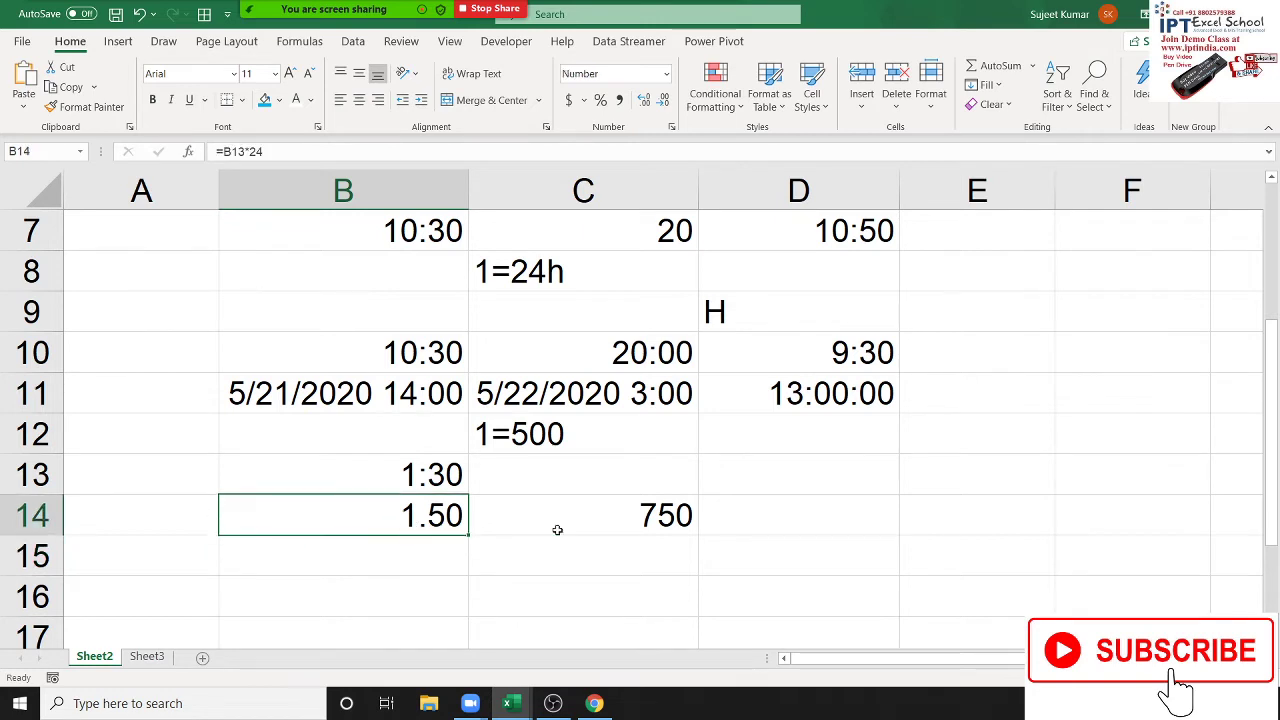
{"action": "left_click", "coordinate": [441, 488]}
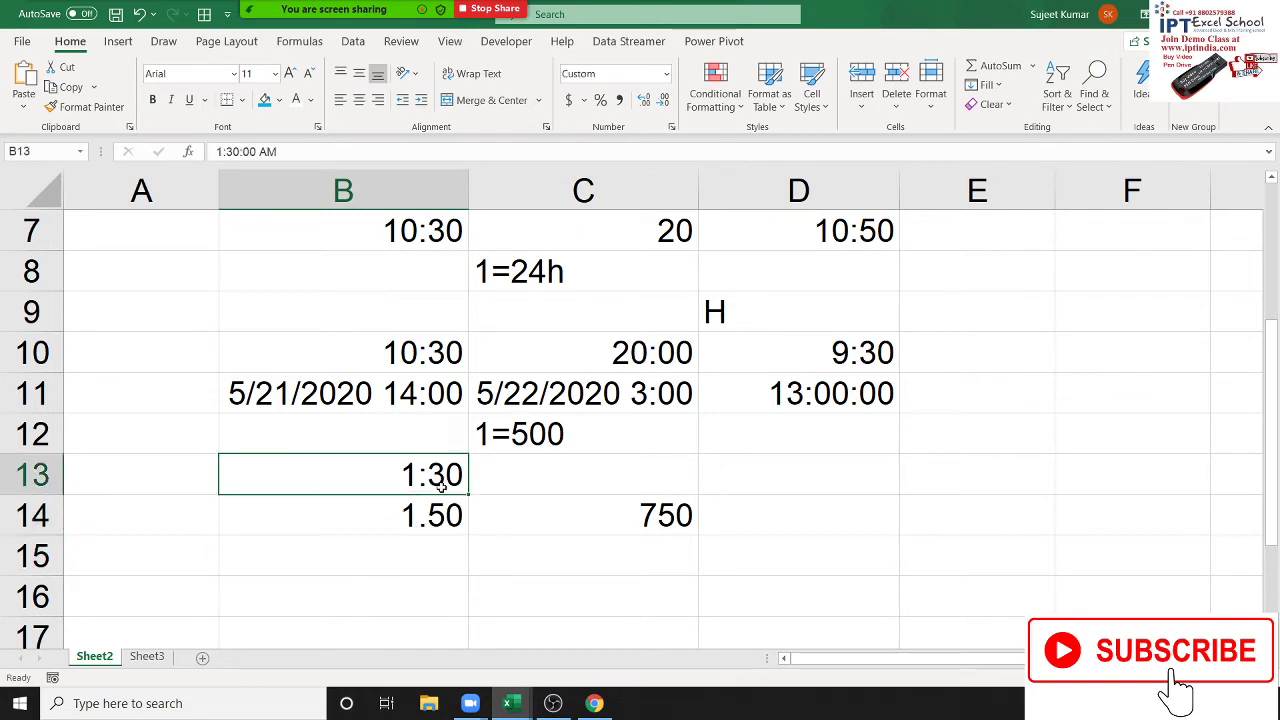
{"action": "left_click", "coordinate": [448, 535]}
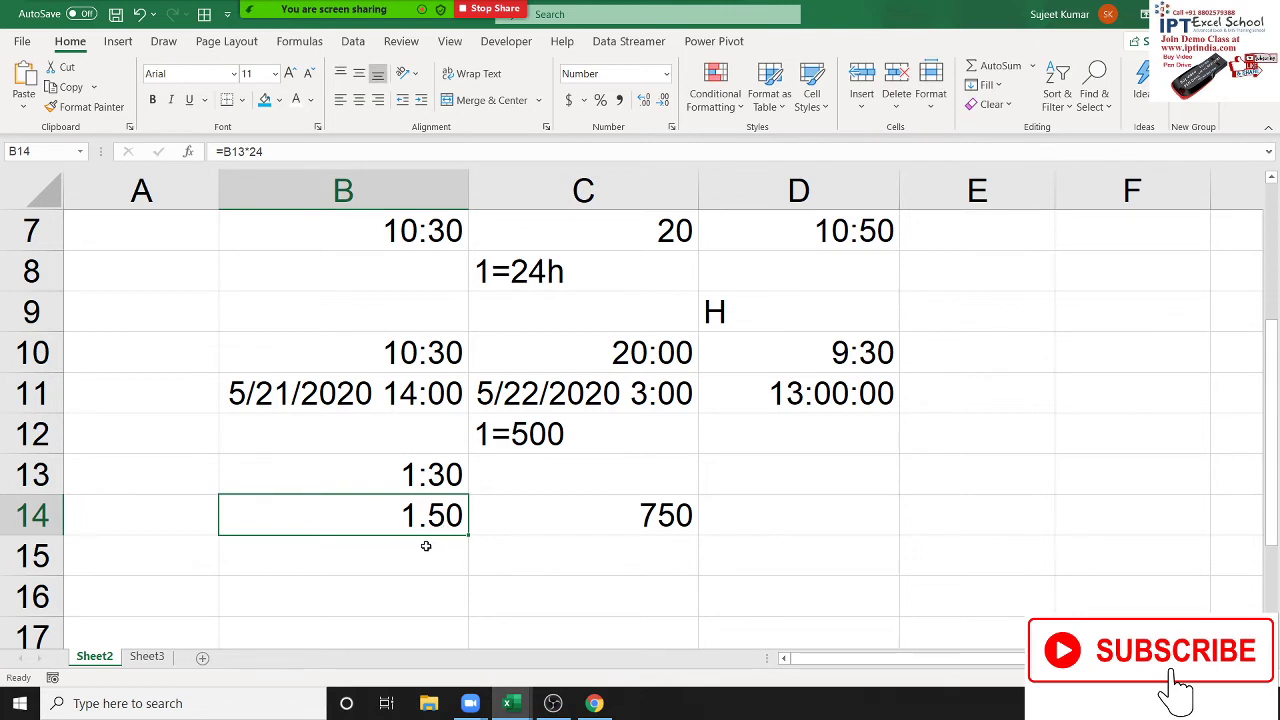
{"action": "scroll", "coordinate": [427, 546], "scroll_direction": "down", "scroll_amount": 1}
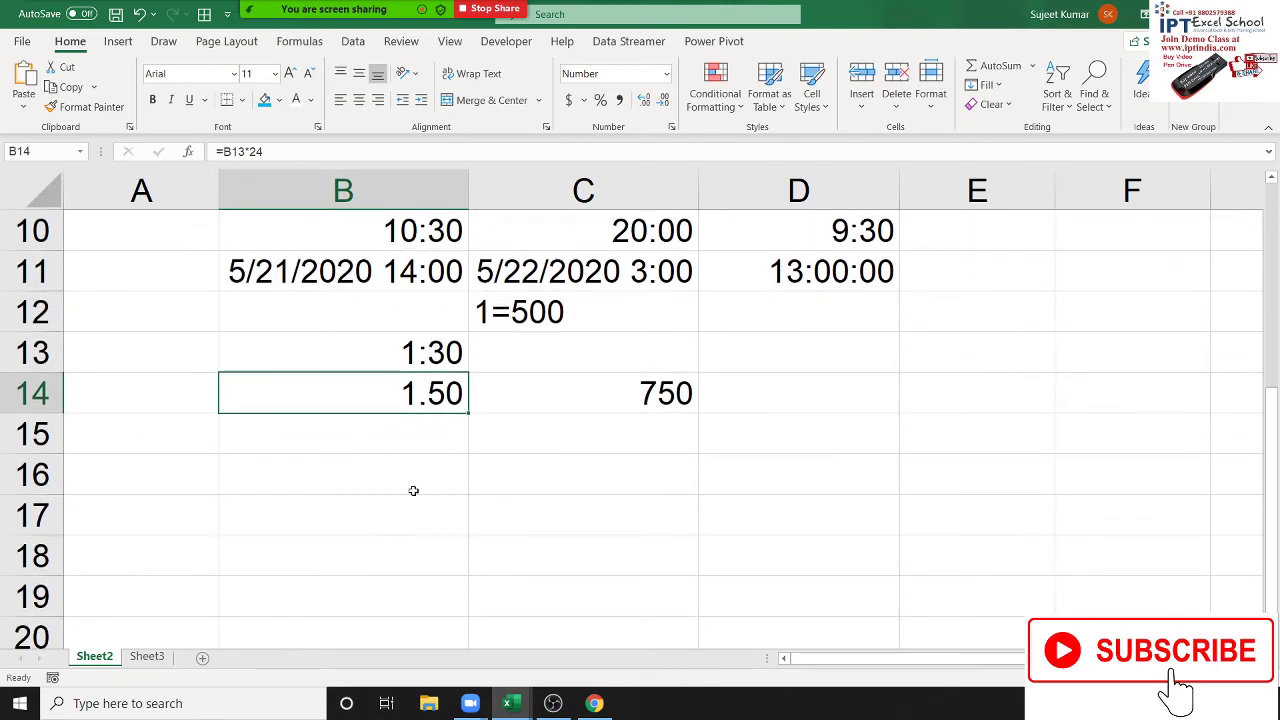
{"action": "left_click", "coordinate": [330, 449]}
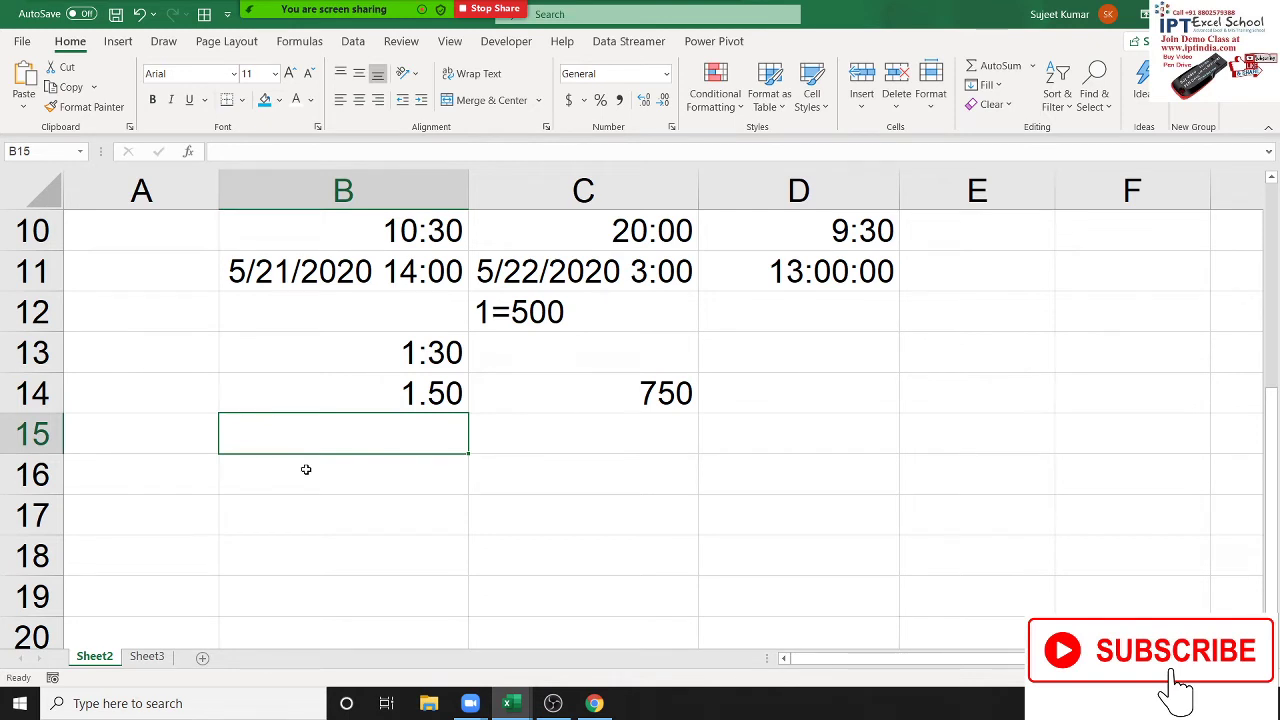
- Enter the notes 60=1 in B15 and 100=1 in B16, correcting the typos
{"action": "type", "text": "60"}
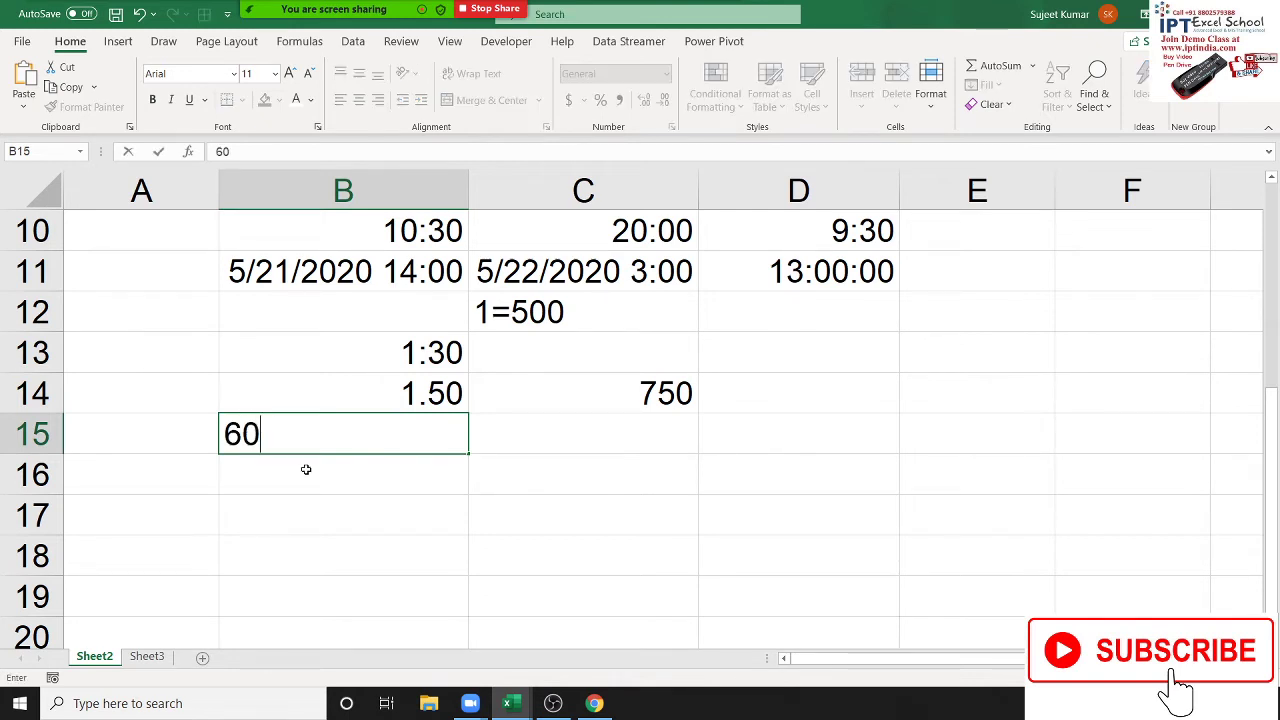
{"action": "type", "text": "="}
{"action": "type", "text": "1"}
{"action": "key", "text": "Return"}
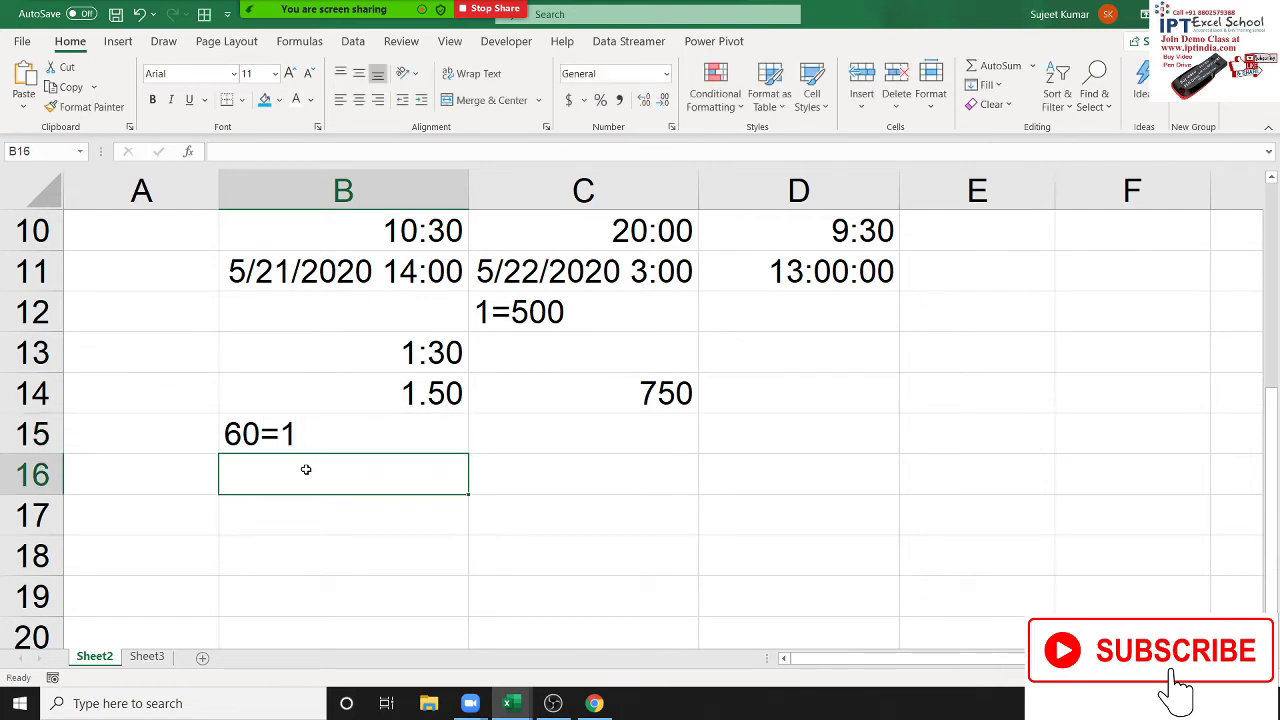
{"action": "type", "text": "1010"}
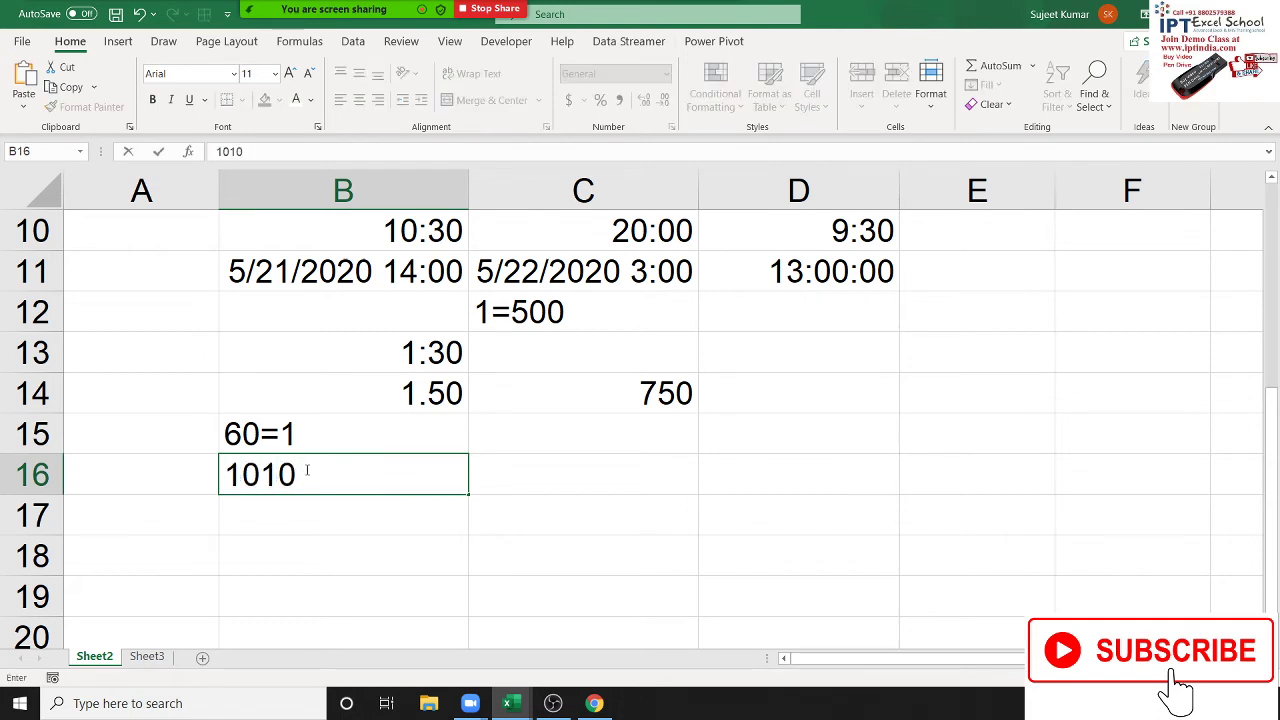
{"action": "key", "text": "BackSpace"}
{"action": "key", "text": "BackSpace"}
{"action": "type", "text": "0-"}
{"action": "key", "text": "BackSpace"}
{"action": "type", "text": "=1"}
{"action": "key", "text": "Return"}
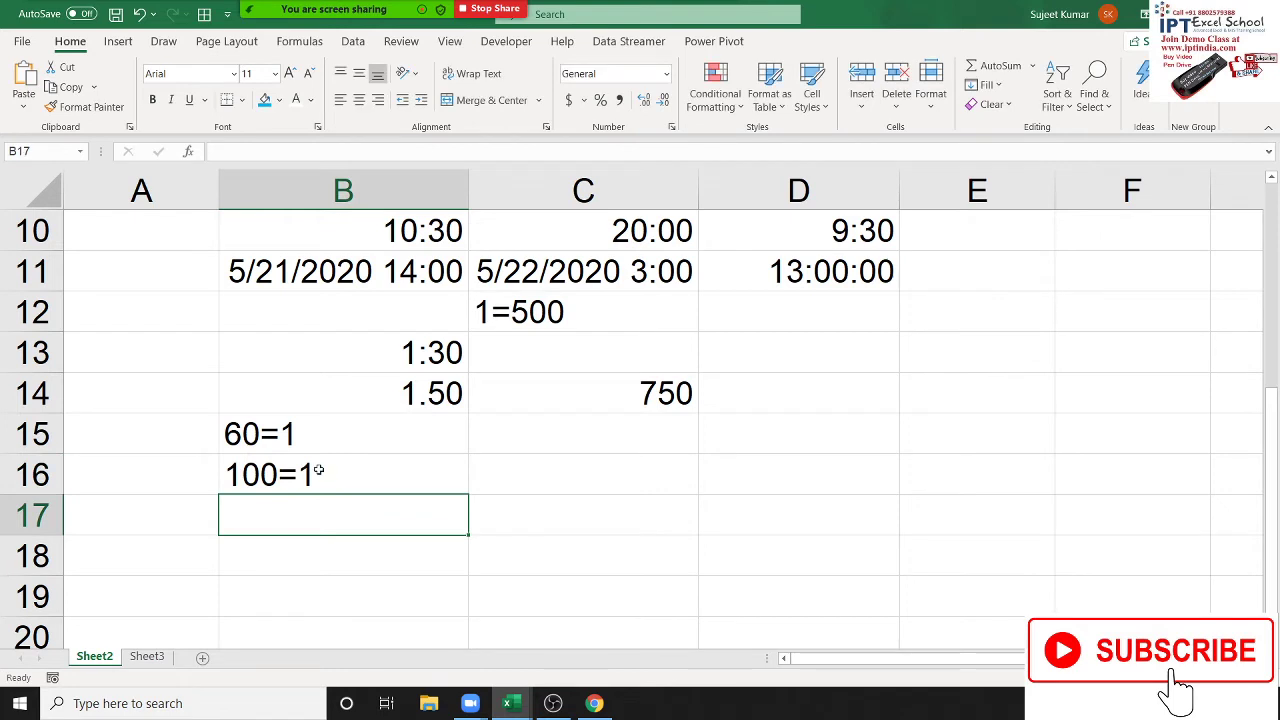
- Review the 1:30 time in B13 and the decimal hours in B14, then select B15:B16
{"action": "left_click", "coordinate": [380, 473]}
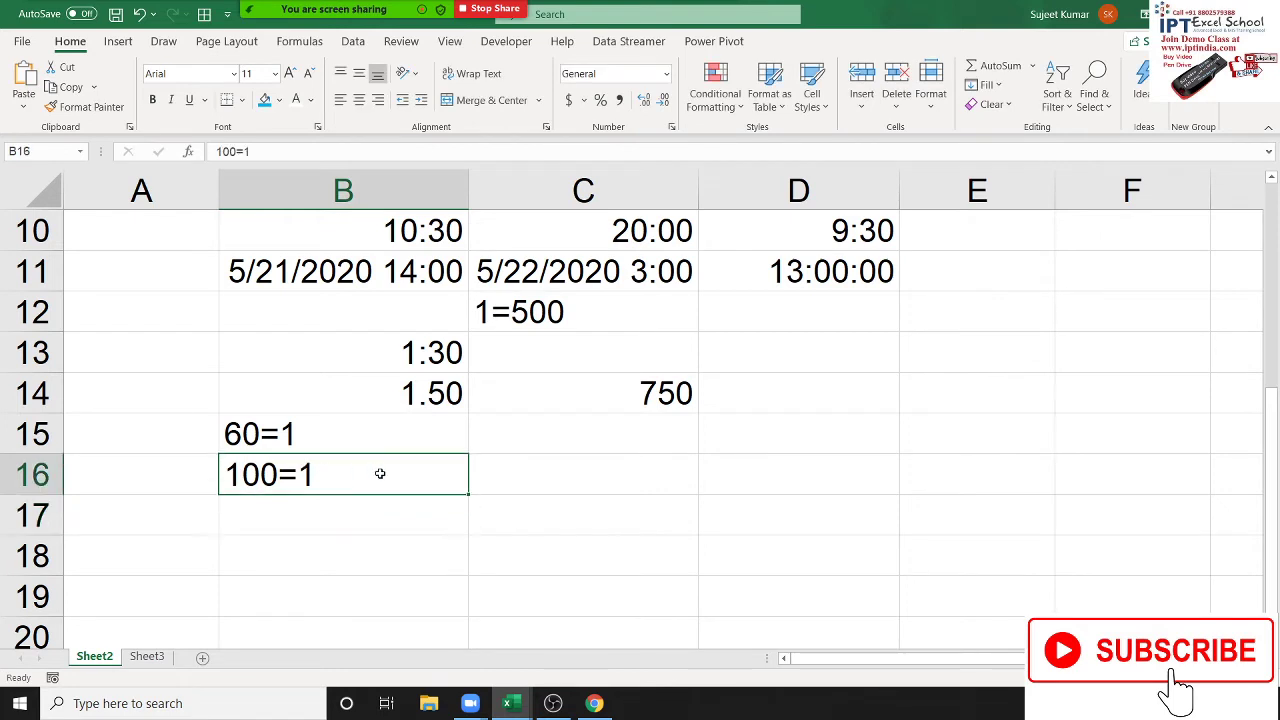
{"action": "left_click", "coordinate": [416, 356]}
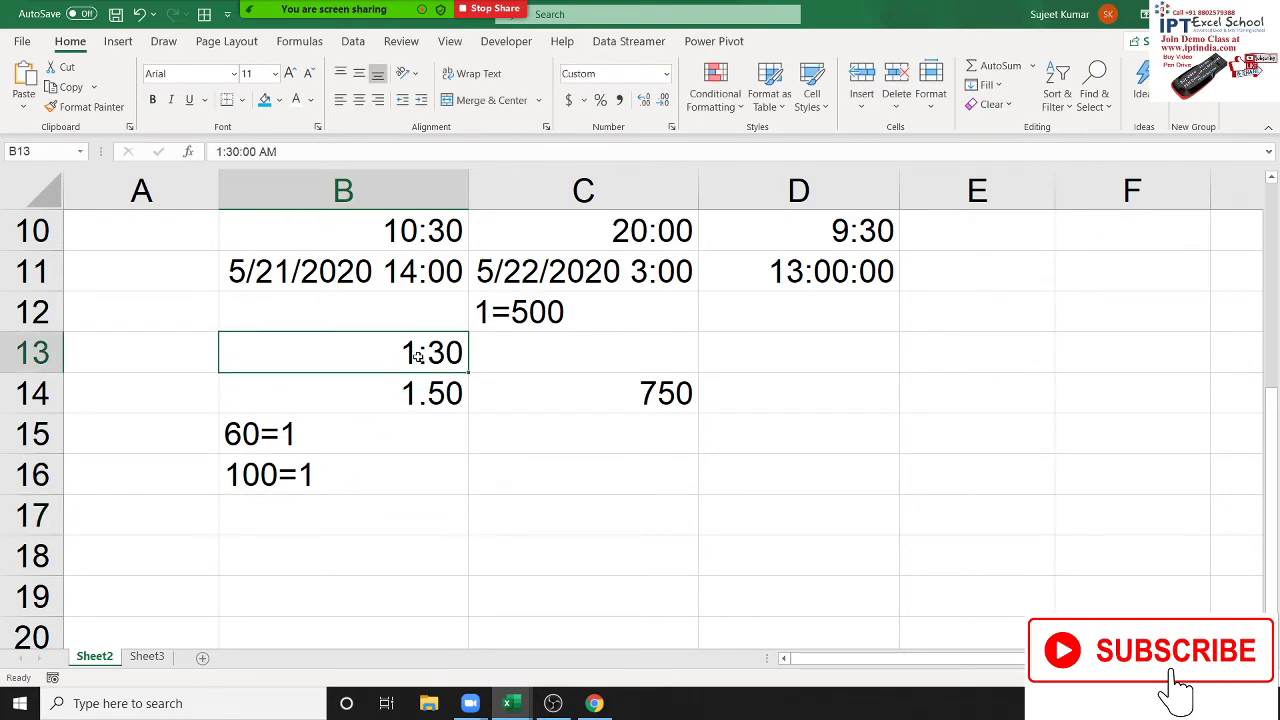
{"action": "left_click", "coordinate": [437, 397]}
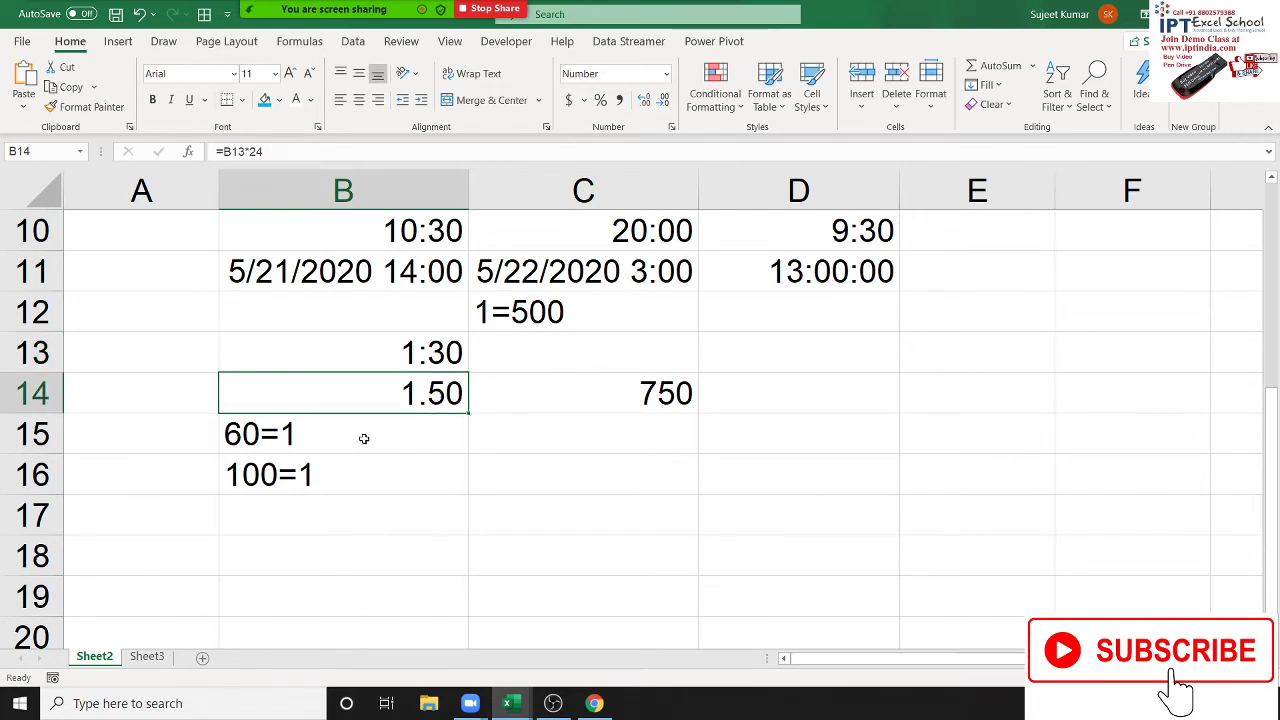
{"action": "left_click_drag", "start_coordinate": [364, 440], "coordinate": [374, 469]}
- Delete the two conversion notes in B15:B16 and return to the 1:30 time in B13
{"action": "key", "text": "Delete"}
{"action": "key", "text": "Up"}
{"action": "key", "text": "Up"}
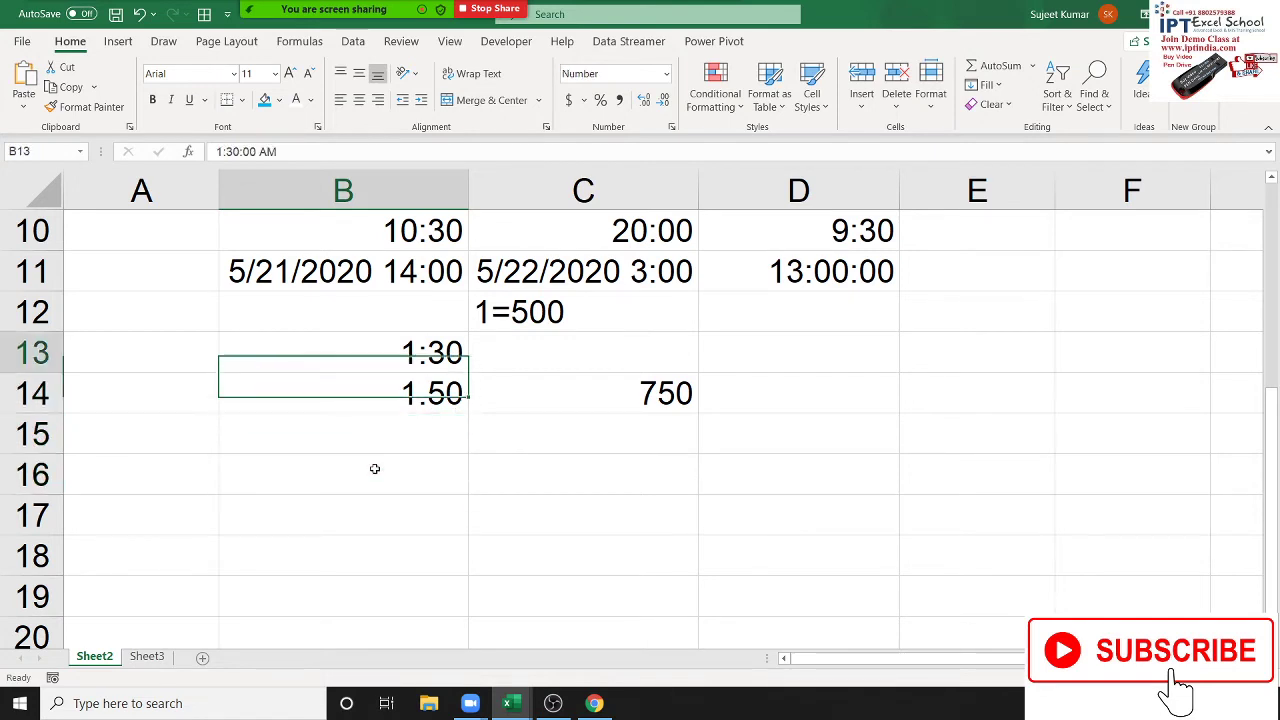
{"action": "key", "text": "Up"}
{"action": "key", "text": "Down"}
{"action": "key", "text": "Right"}
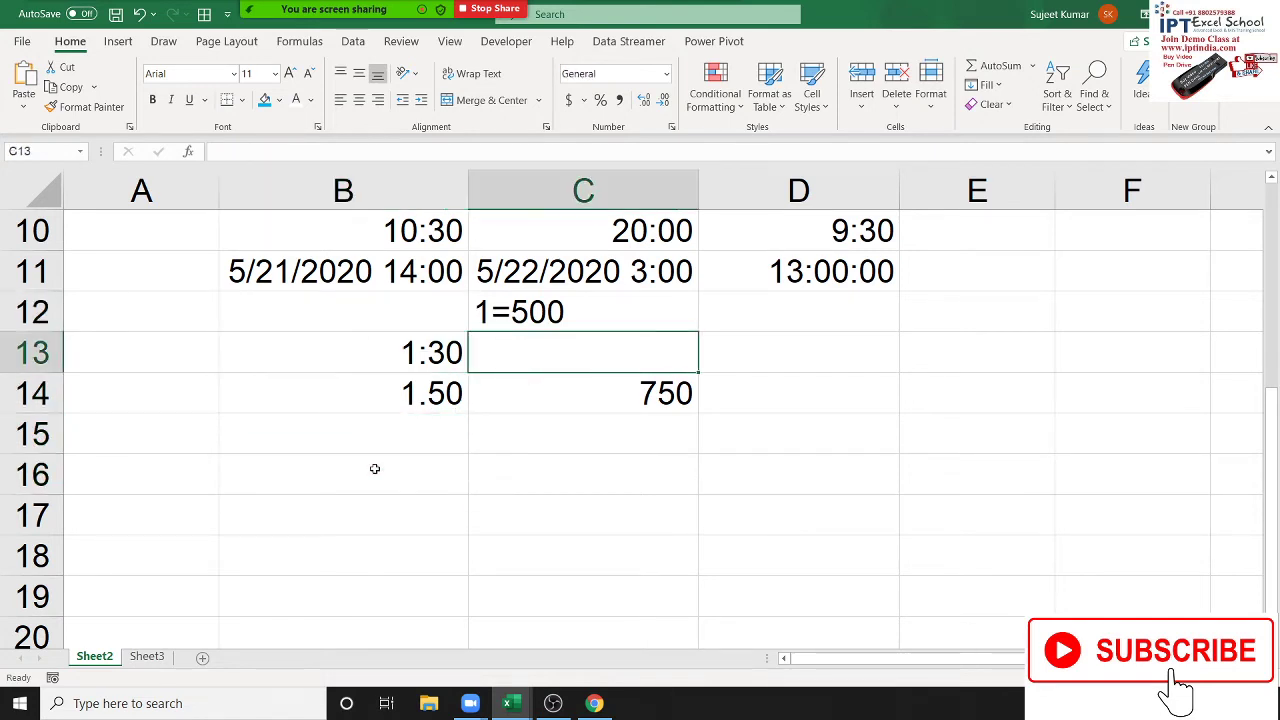
{"action": "key", "text": "Left"}
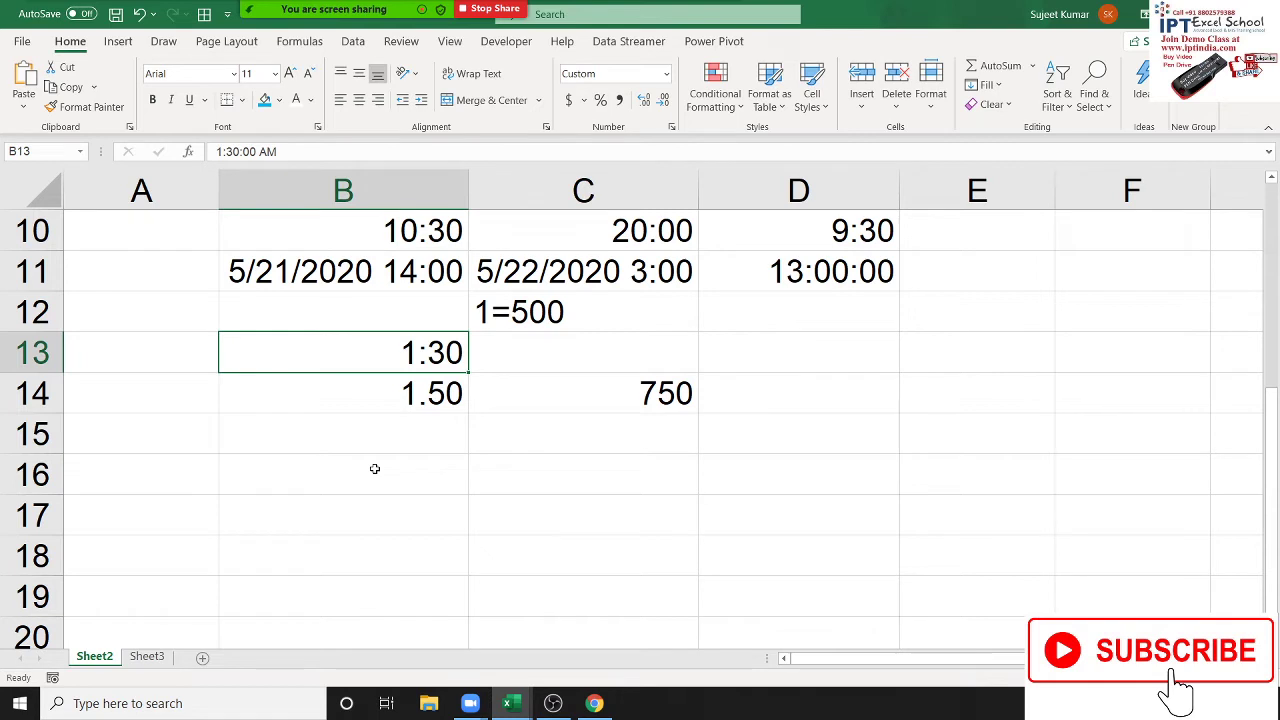
- Enter =HOUR(B13) in C13 to extract 1 hour
{"action": "key", "text": "Right"}
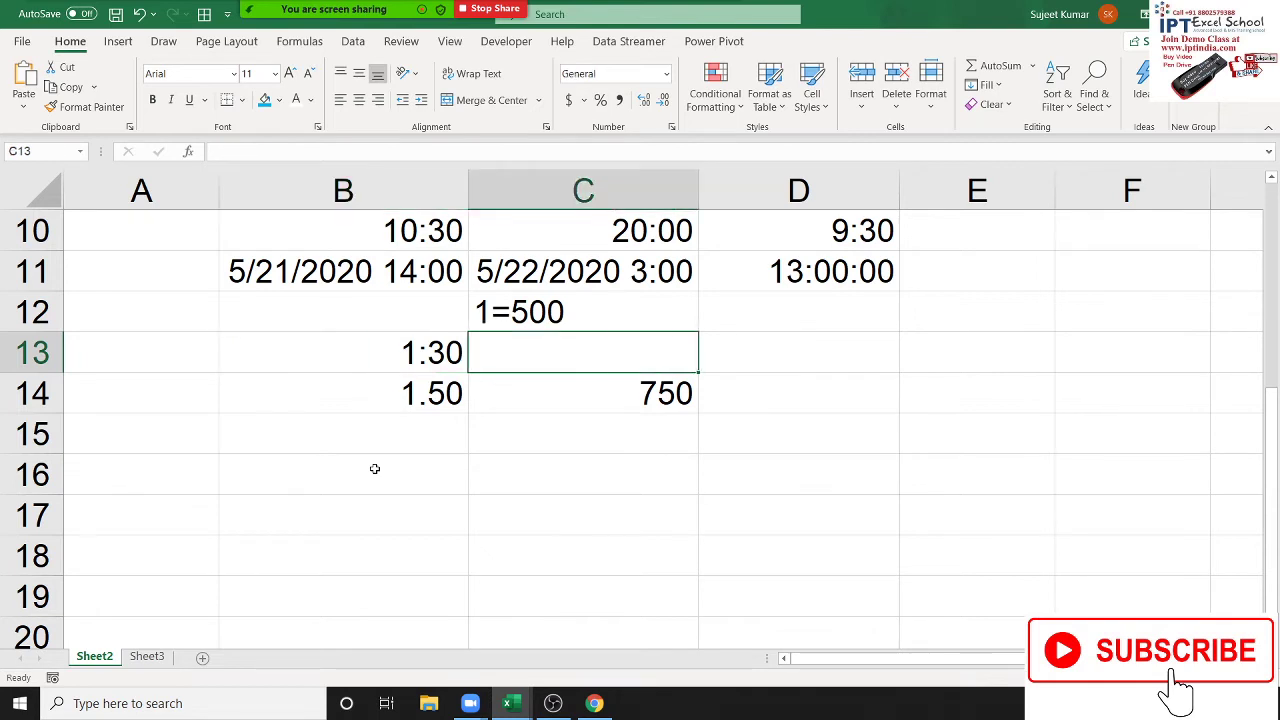
{"action": "type", "text": "="}
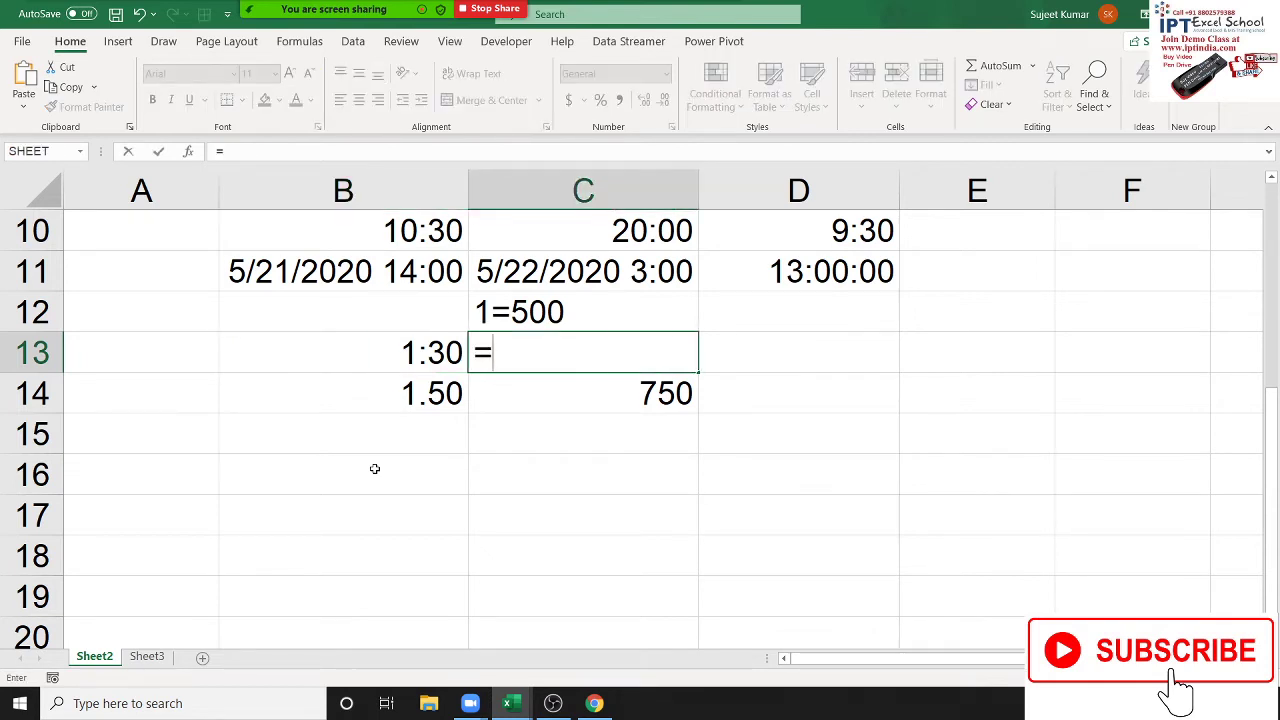
{"action": "type", "text": "ho"}
{"action": "key", "text": "Tab"}
{"action": "key", "text": "Left"}
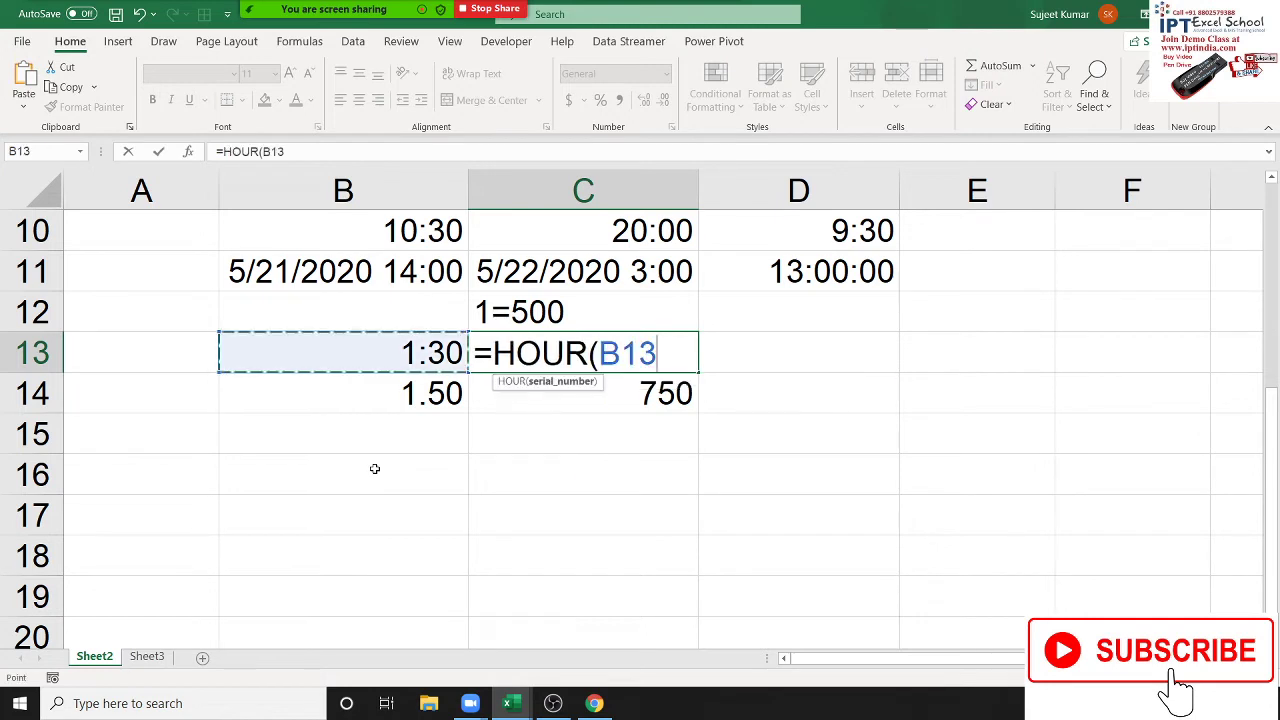
{"action": "key", "text": "Return"}
{"action": "key", "text": "Up"}
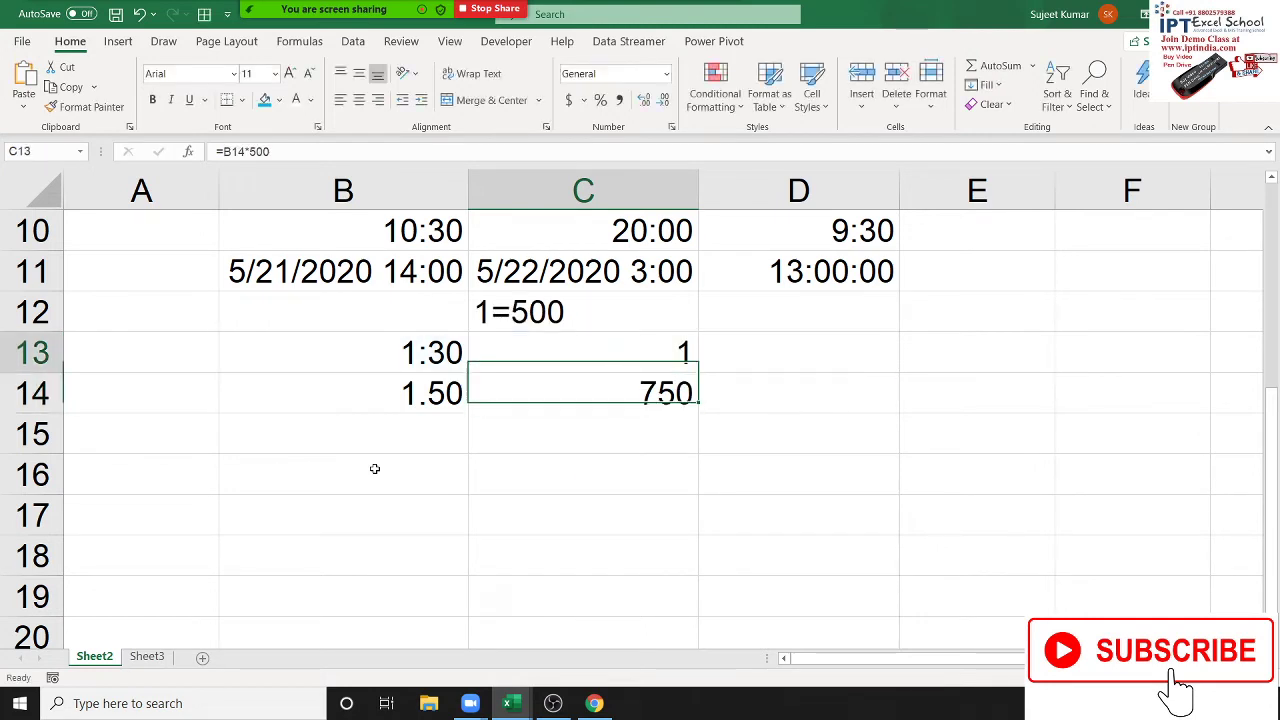
- Enter =MINUTE(B13) in D13 to extract 30 minutes
{"action": "key", "text": "Right"}
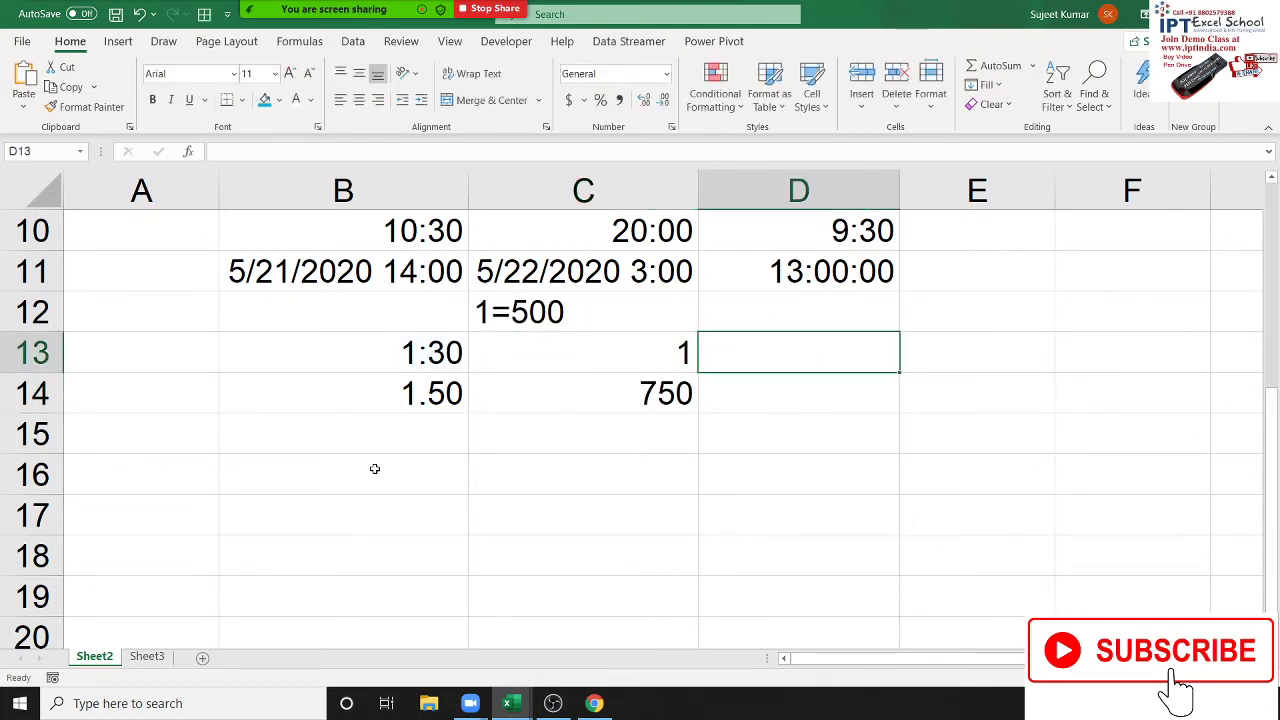
{"action": "type", "text": "=min"}
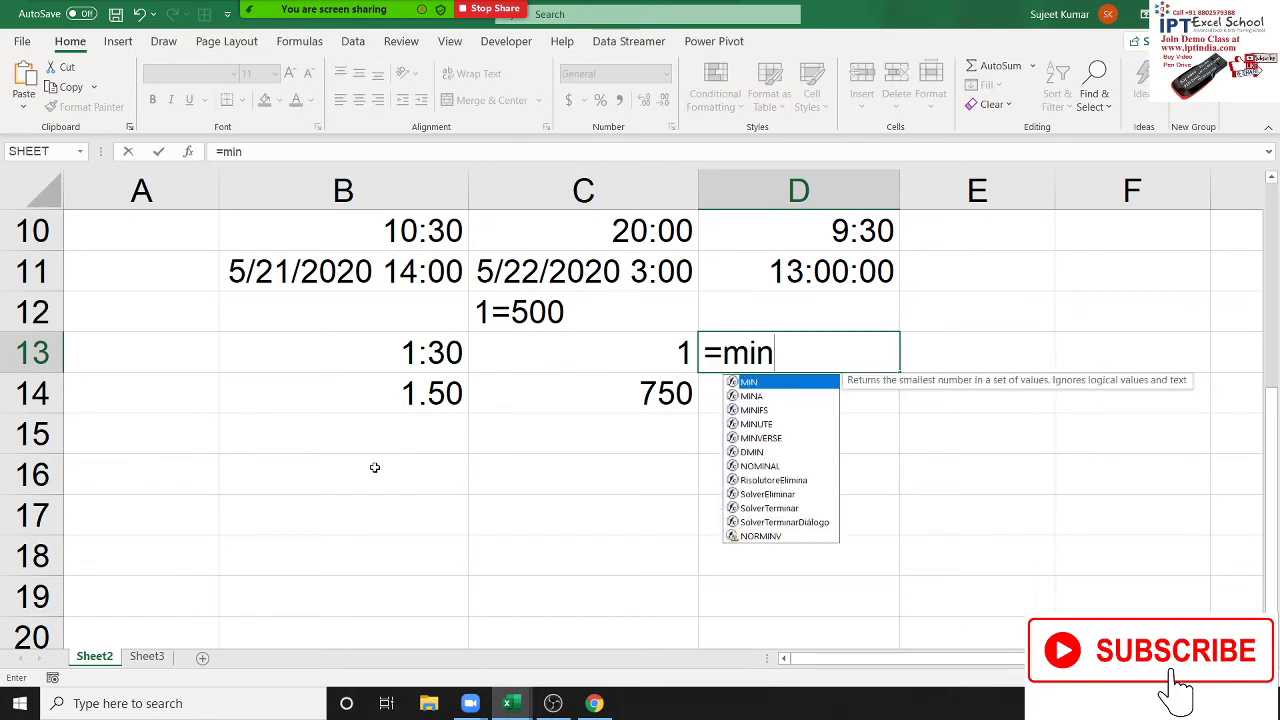
{"action": "key", "text": "Down"}
{"action": "key", "text": "Down"}
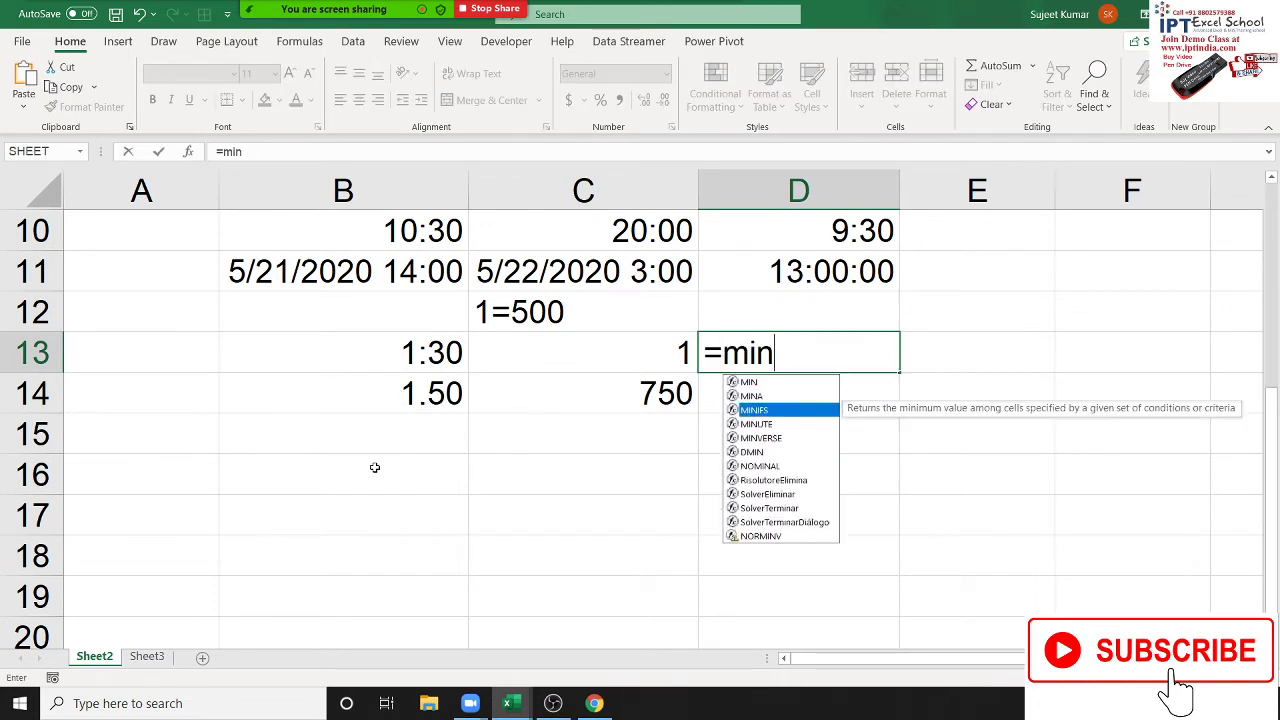
{"action": "key", "text": "Down"}
{"action": "key", "text": "Tab"}
{"action": "key", "text": "Left"}
{"action": "key", "text": "Left"}
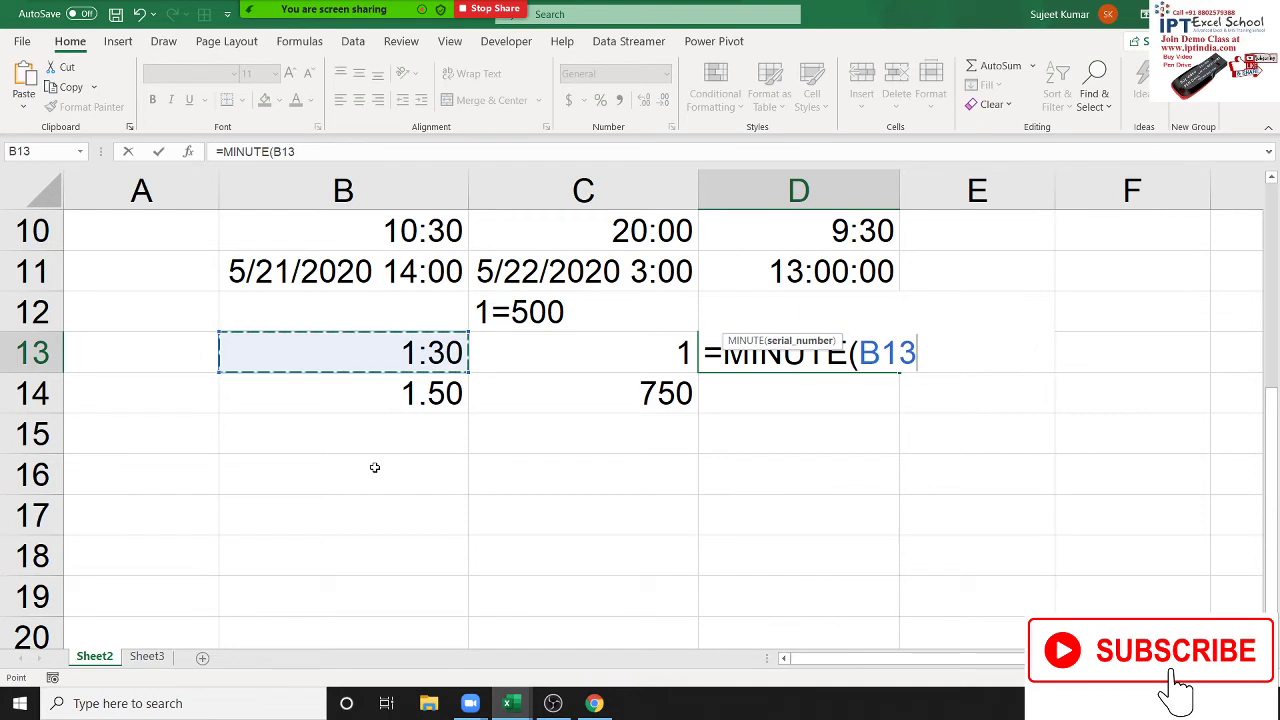
{"action": "type", "text": ")"}
{"action": "key", "text": "Return"}
{"action": "key", "text": "Up"}
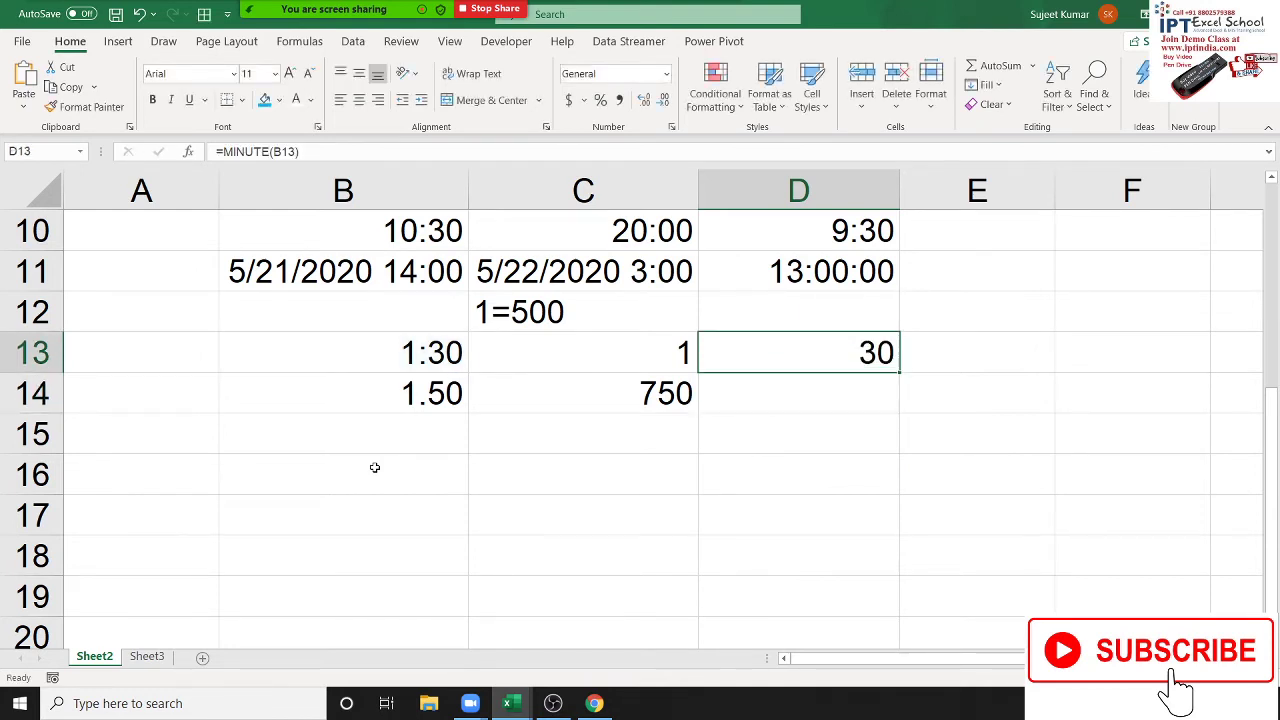
{"action": "key", "text": "Down"}
{"action": "key", "text": "Up"}
- Convert the minutes to hours in E13 with =D13/60, giving 0.5
{"action": "key", "text": "Right"}
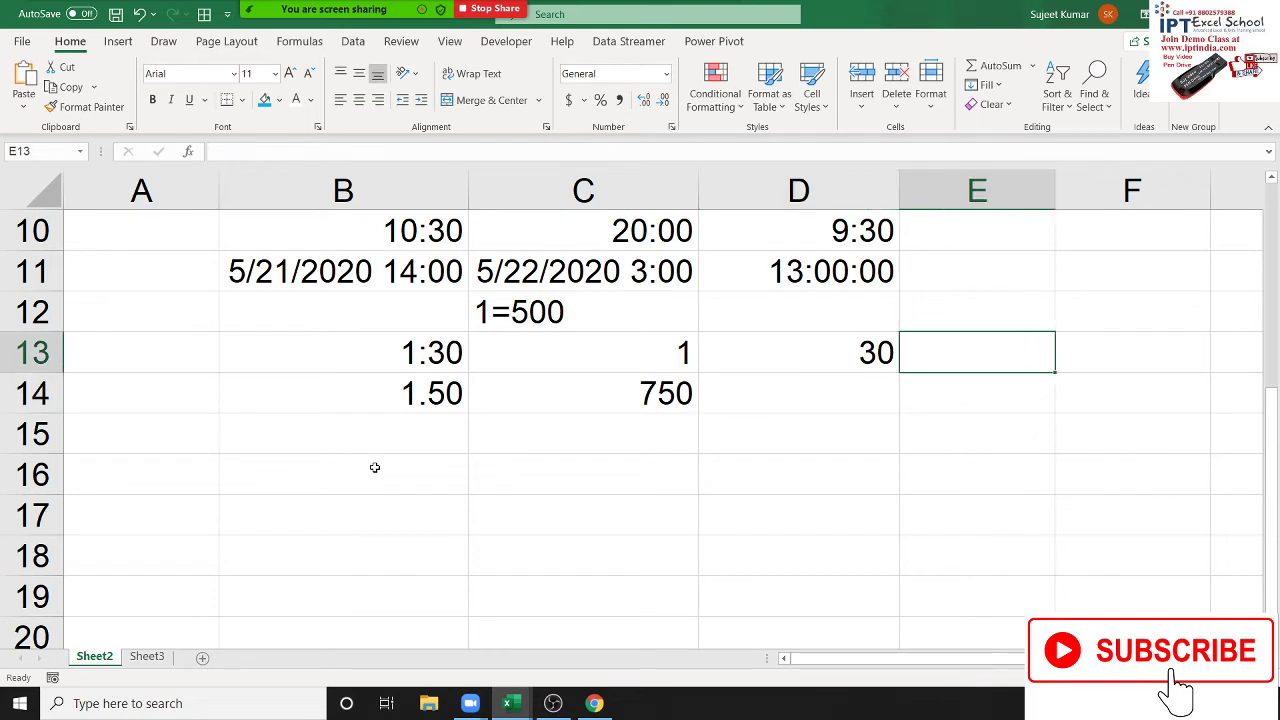
{"action": "type", "text": "="}
{"action": "key", "text": "Left"}
{"action": "type", "text": "/"}
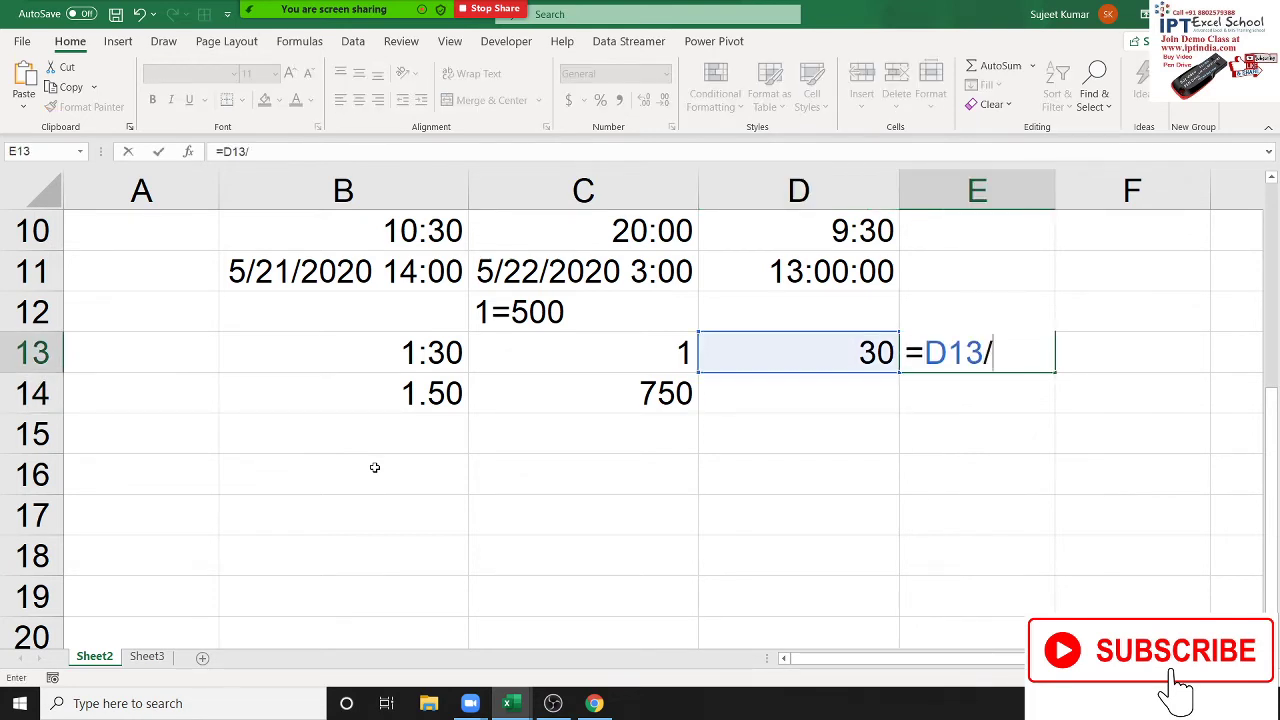
{"action": "type", "text": "60"}
{"action": "key", "text": "Return"}
- Total the hours in F13 with =C13+E13, giving 1.5
{"action": "key", "text": "Up"}
{"action": "key", "text": "Right"}
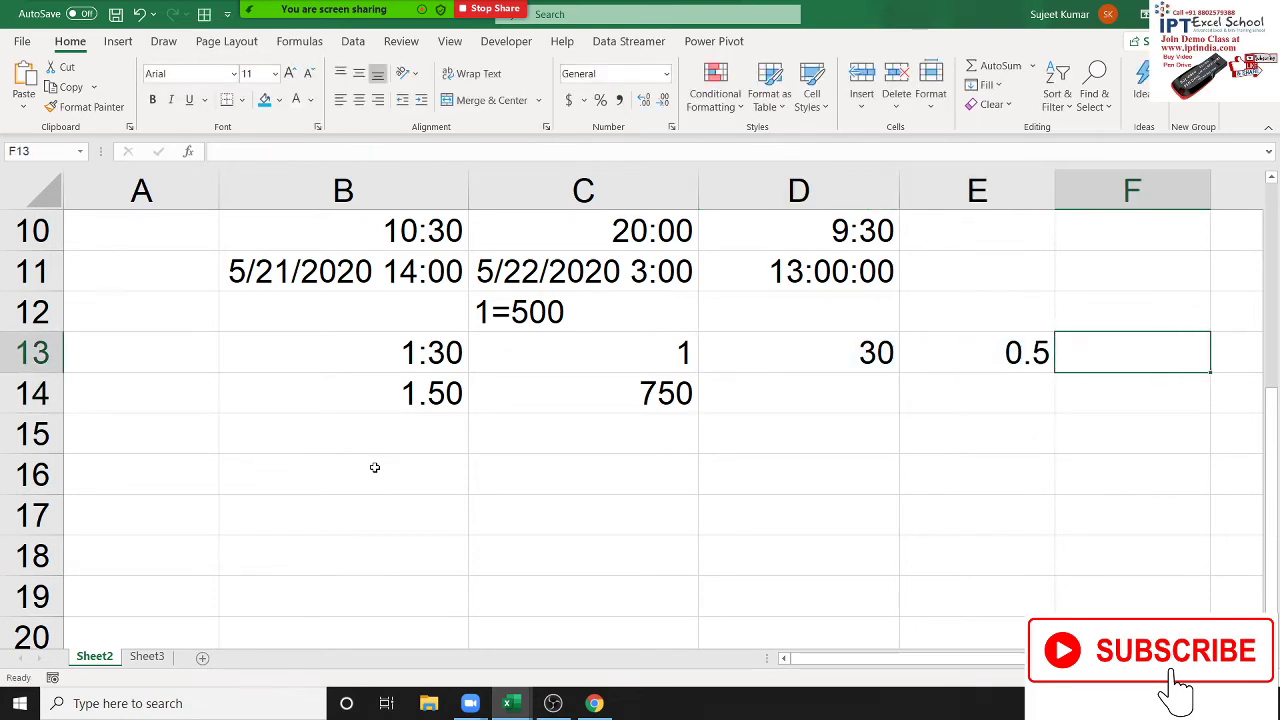
{"action": "type", "text": "="}
{"action": "key", "text": "Left"}
{"action": "key", "text": "Left"}
{"action": "key", "text": "Left"}
{"action": "type", "text": "+"}
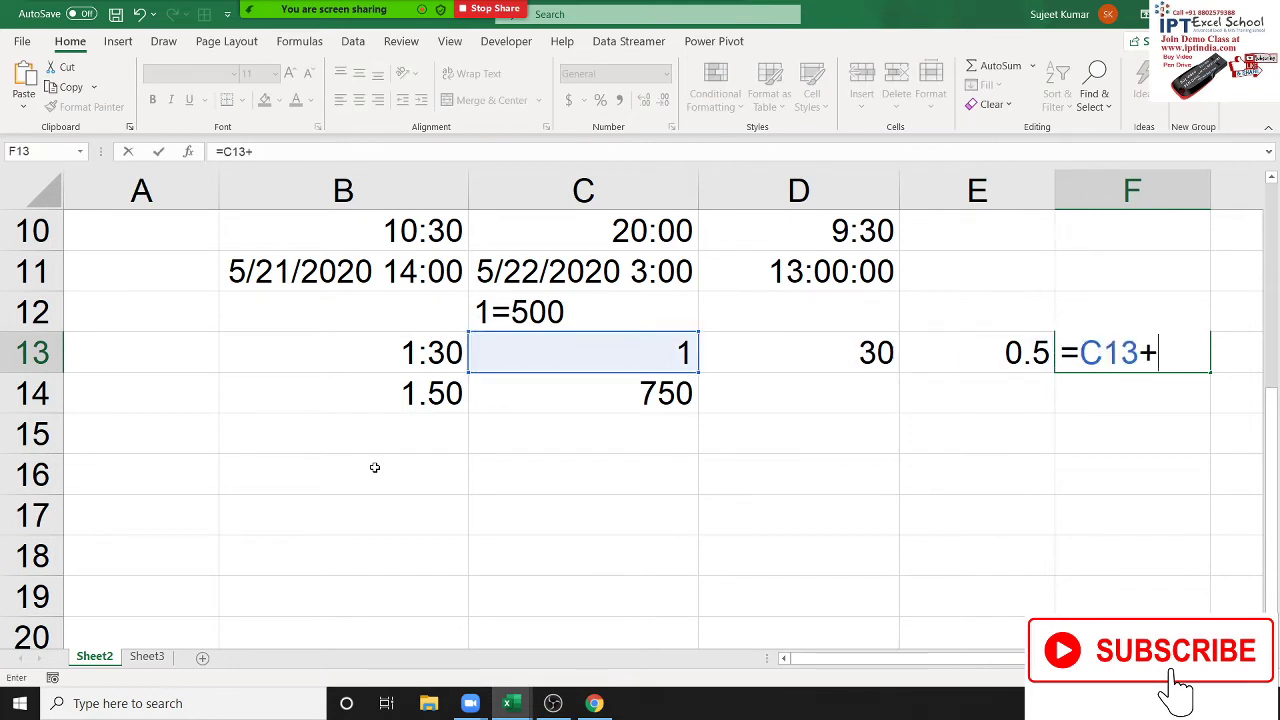
{"action": "key", "text": "Left"}
{"action": "key", "text": "Return"}
{"action": "key", "text": "Up"}
- Compute the pay in F14 with =F13*500, giving 750, then review B14
{"action": "key", "text": "Down"}
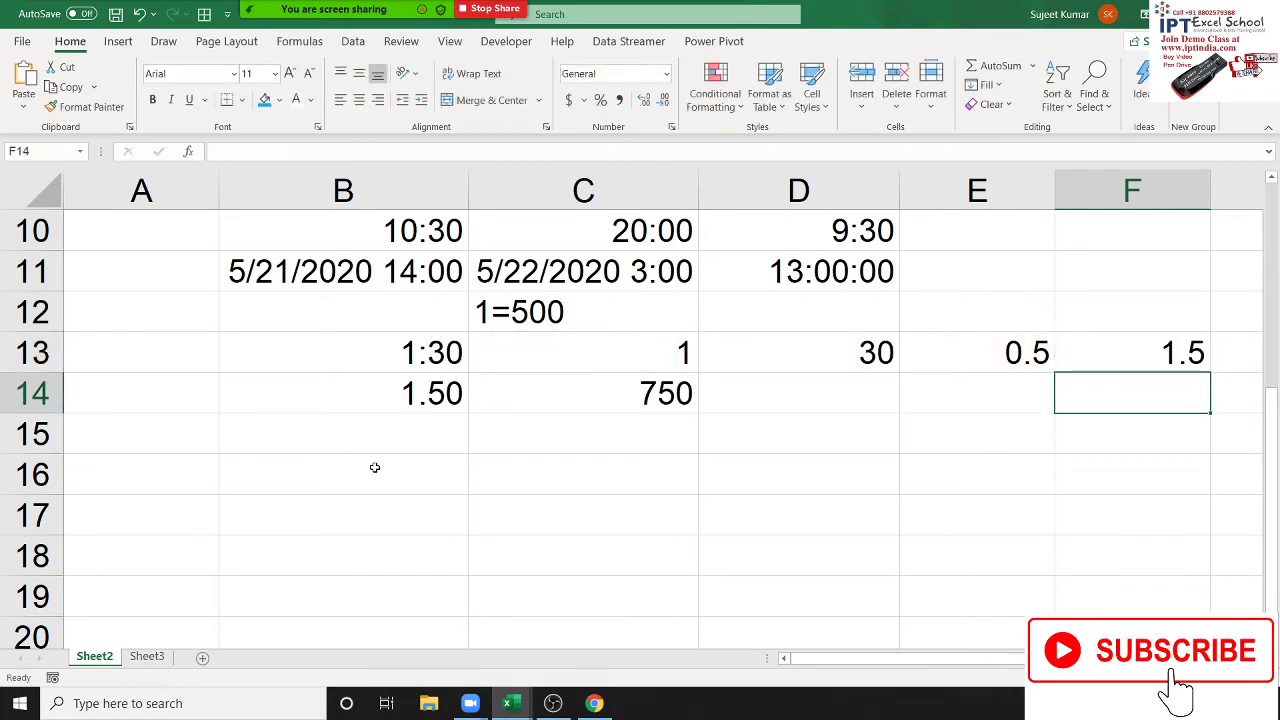
{"action": "type", "text": "="}
{"action": "key", "text": "Up"}
{"action": "type", "text": "*"}
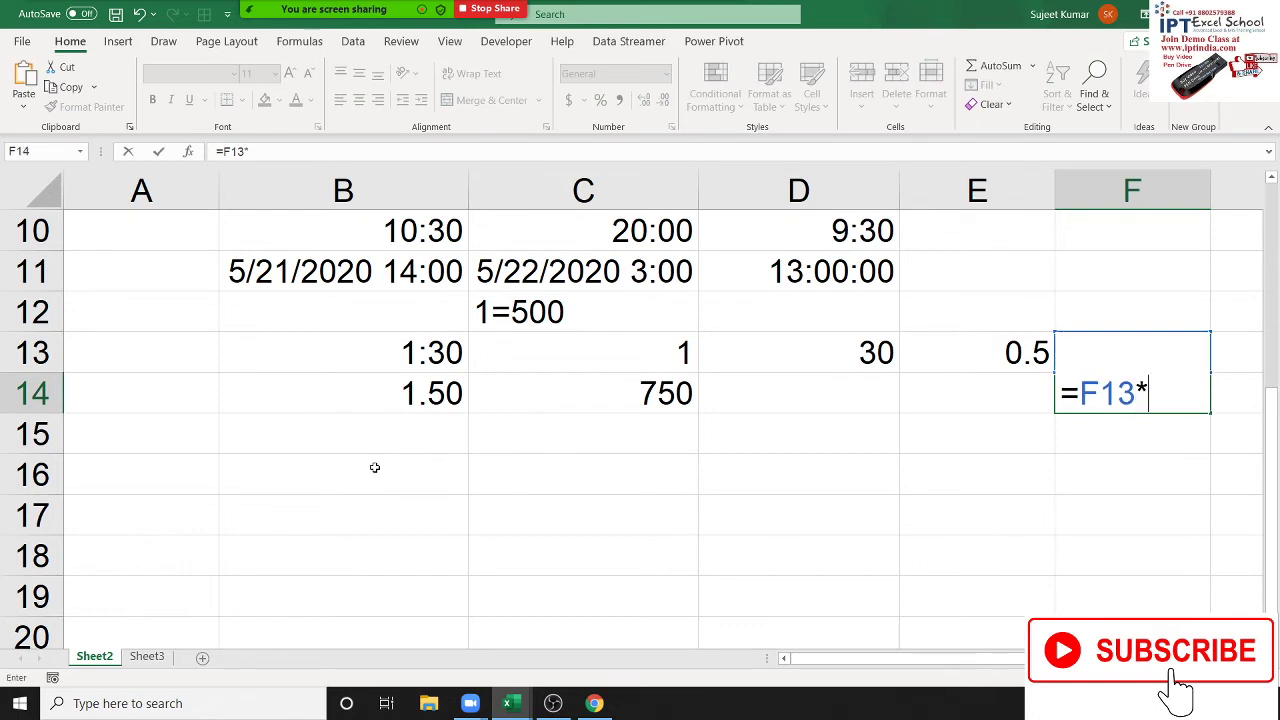
{"action": "type", "text": "500"}
{"action": "key", "text": "Return"}
{"action": "key", "text": "Up"}
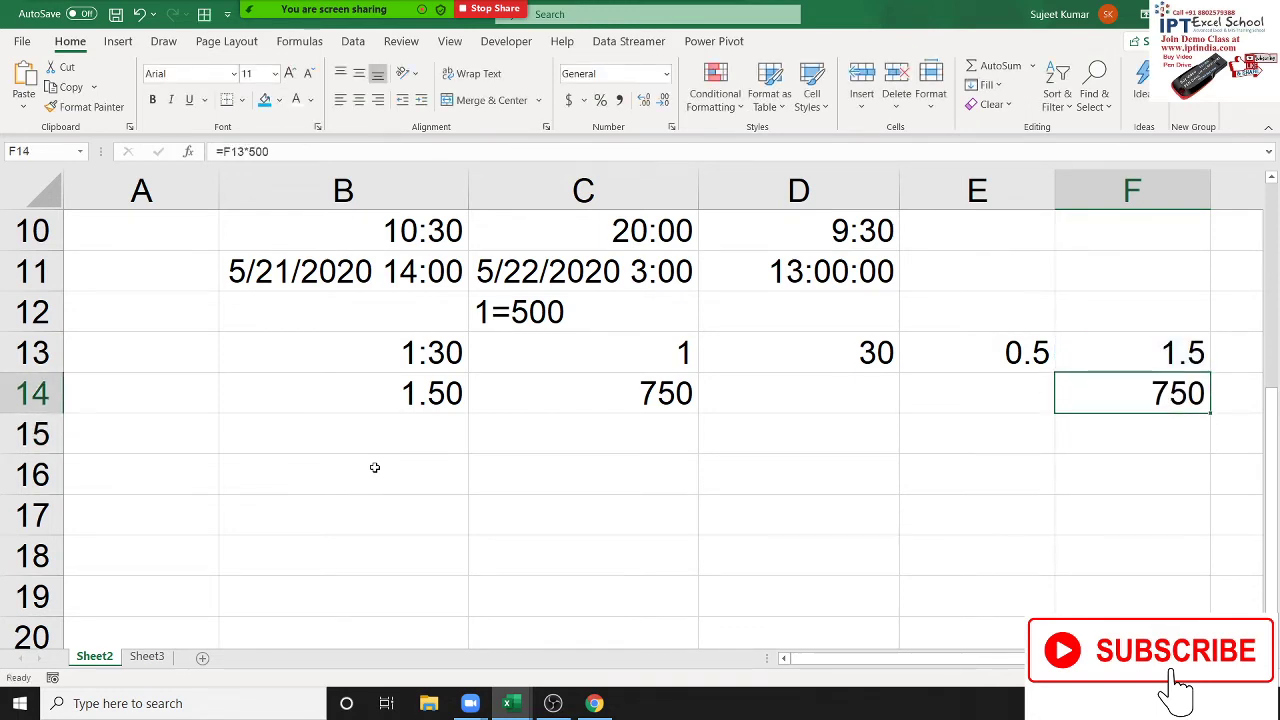
{"action": "key", "text": "Up"}
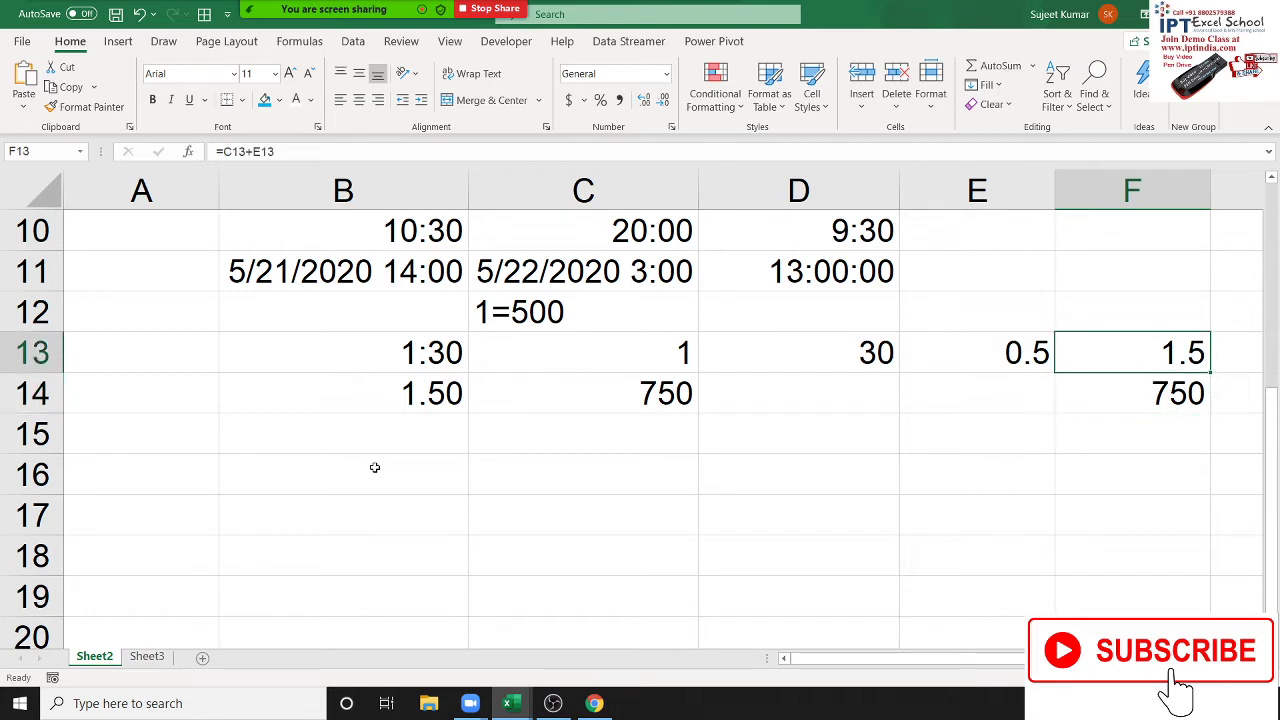
{"action": "key", "text": "Left"}
{"action": "key", "text": "Left"}
{"action": "key", "text": "Left"}
{"action": "key", "text": "Left"}
{"action": "key", "text": "Down"}
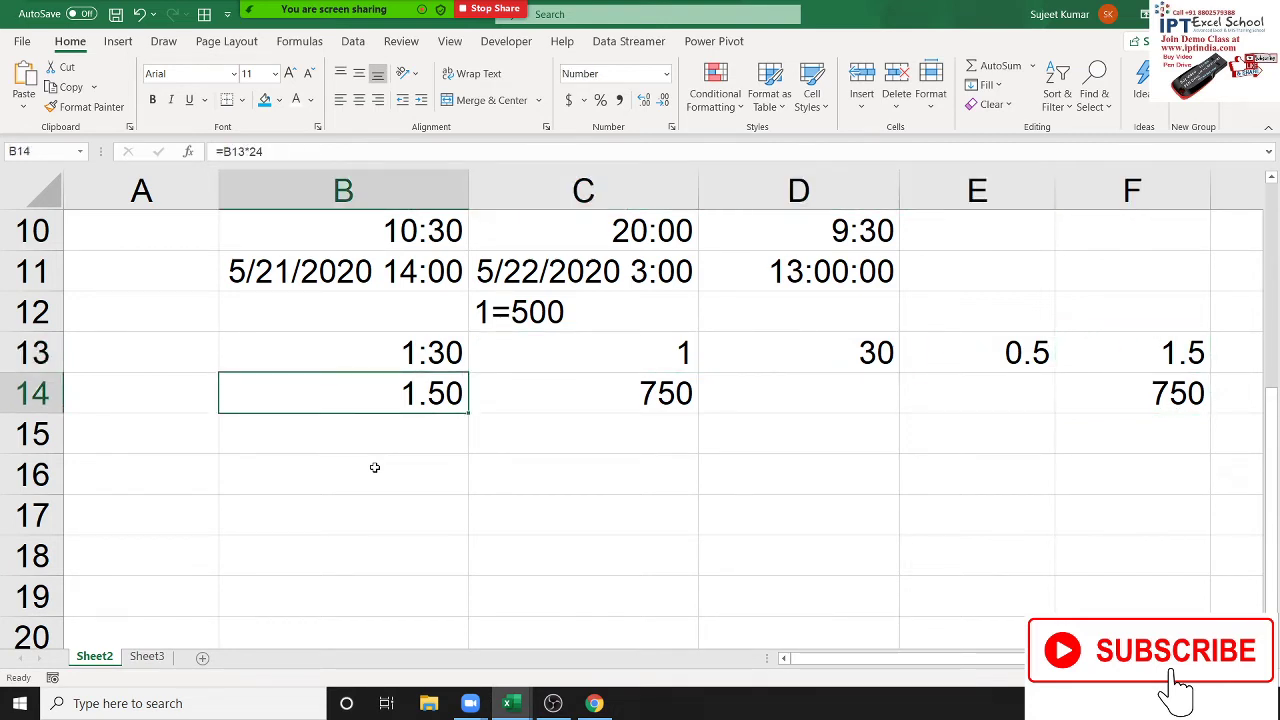
- Select empty cell B17 and show the Formulas ribbon's Date & Time function list
{"action": "key", "text": "Down"}
{"action": "key", "text": "Down"}
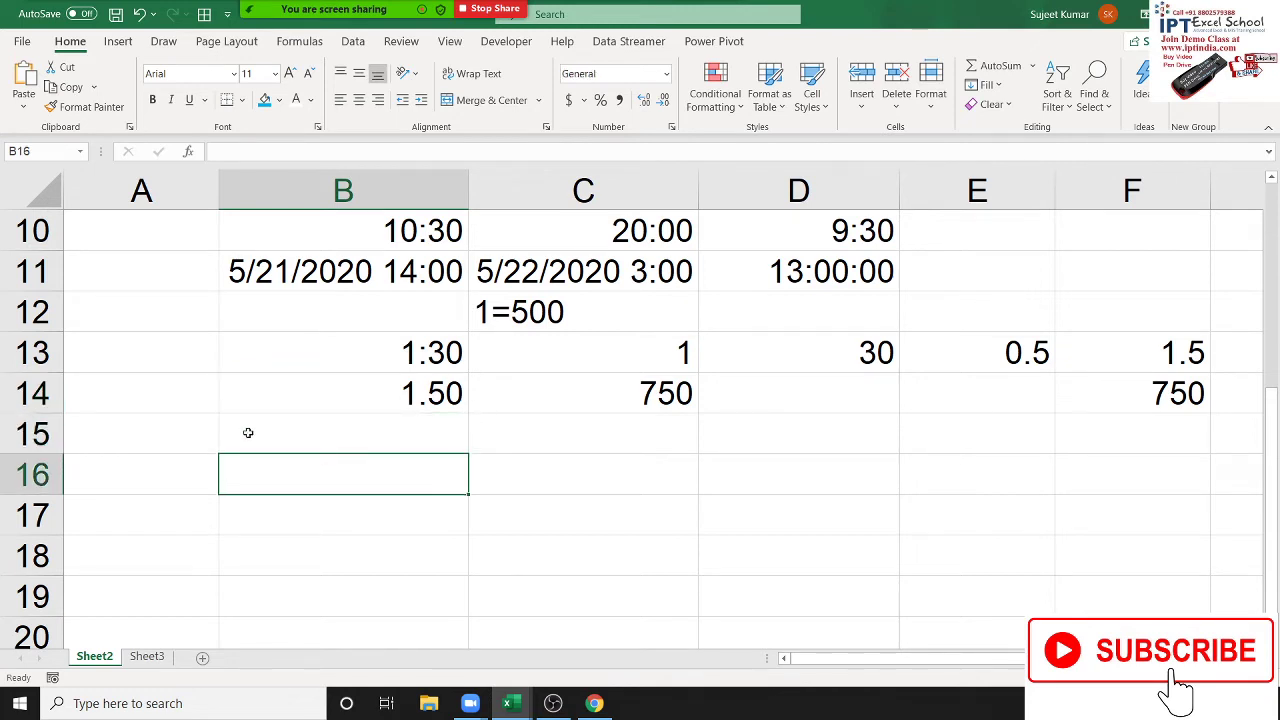
{"action": "scroll", "coordinate": [306, 457], "scroll_direction": "down", "scroll_amount": 2}
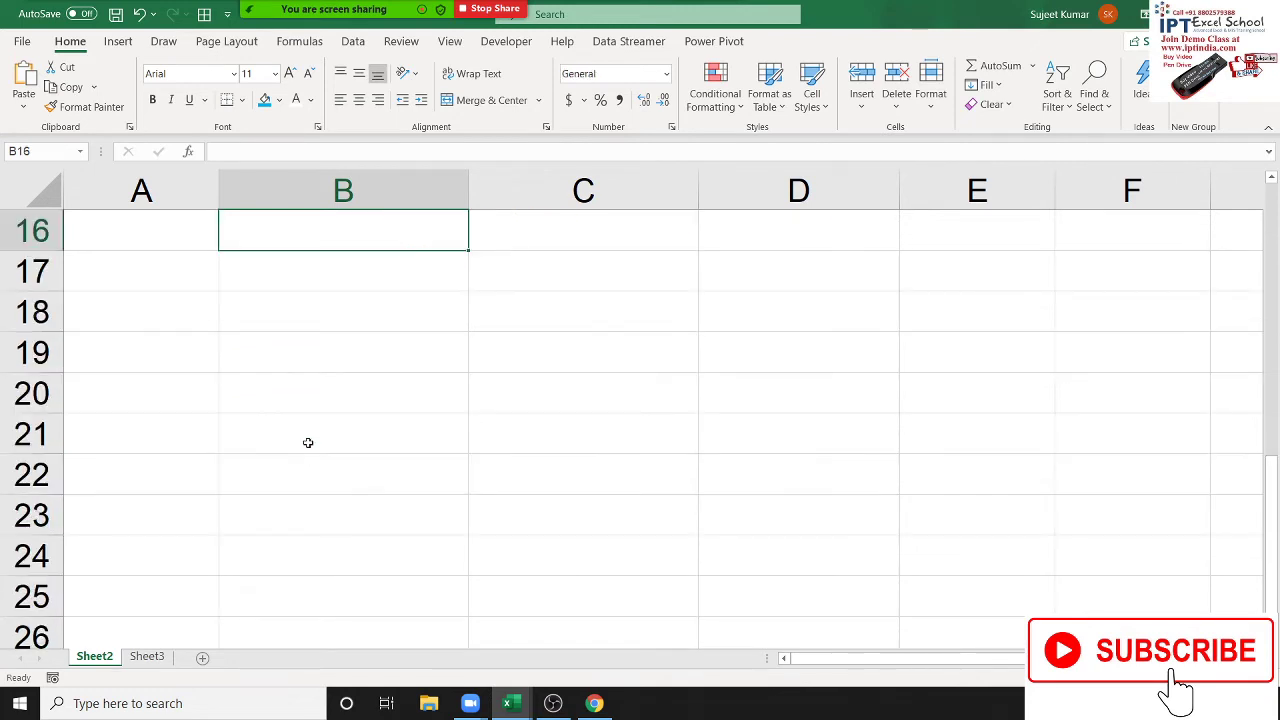
{"action": "scroll", "coordinate": [309, 443], "scroll_direction": "up", "scroll_amount": 1}
{"action": "left_click", "coordinate": [310, 404]}
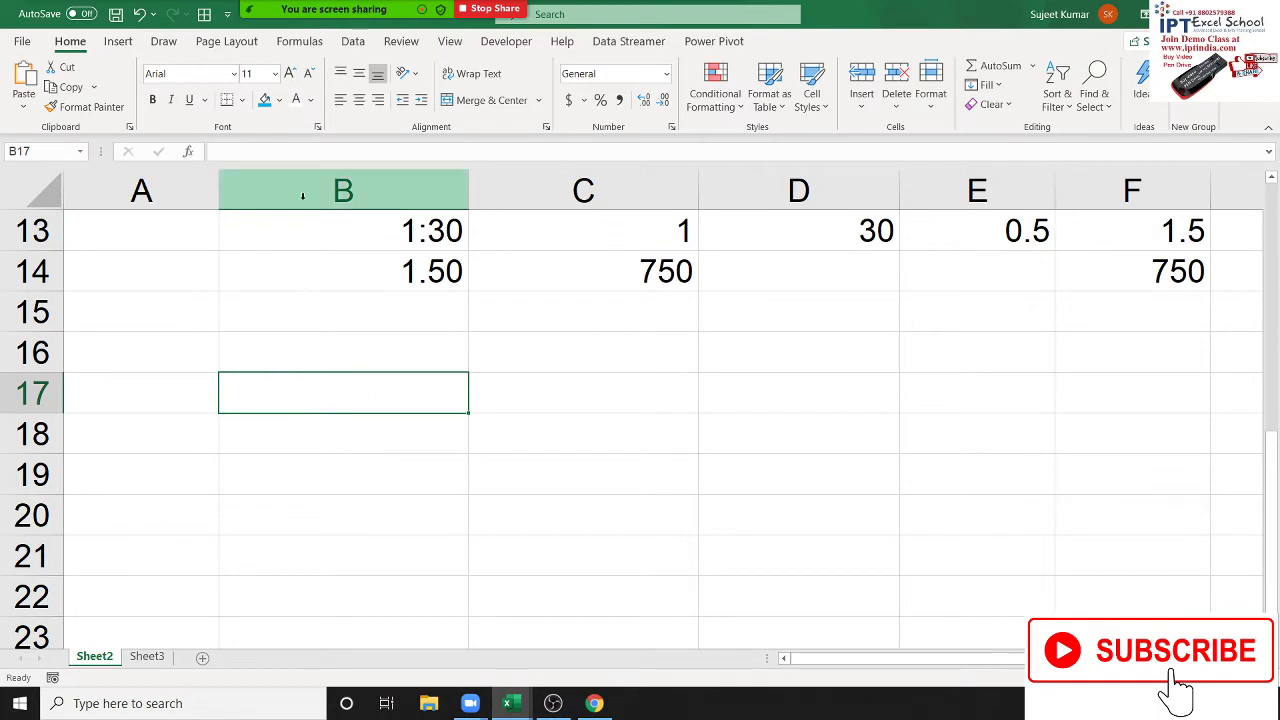
{"action": "left_click", "coordinate": [298, 42]}
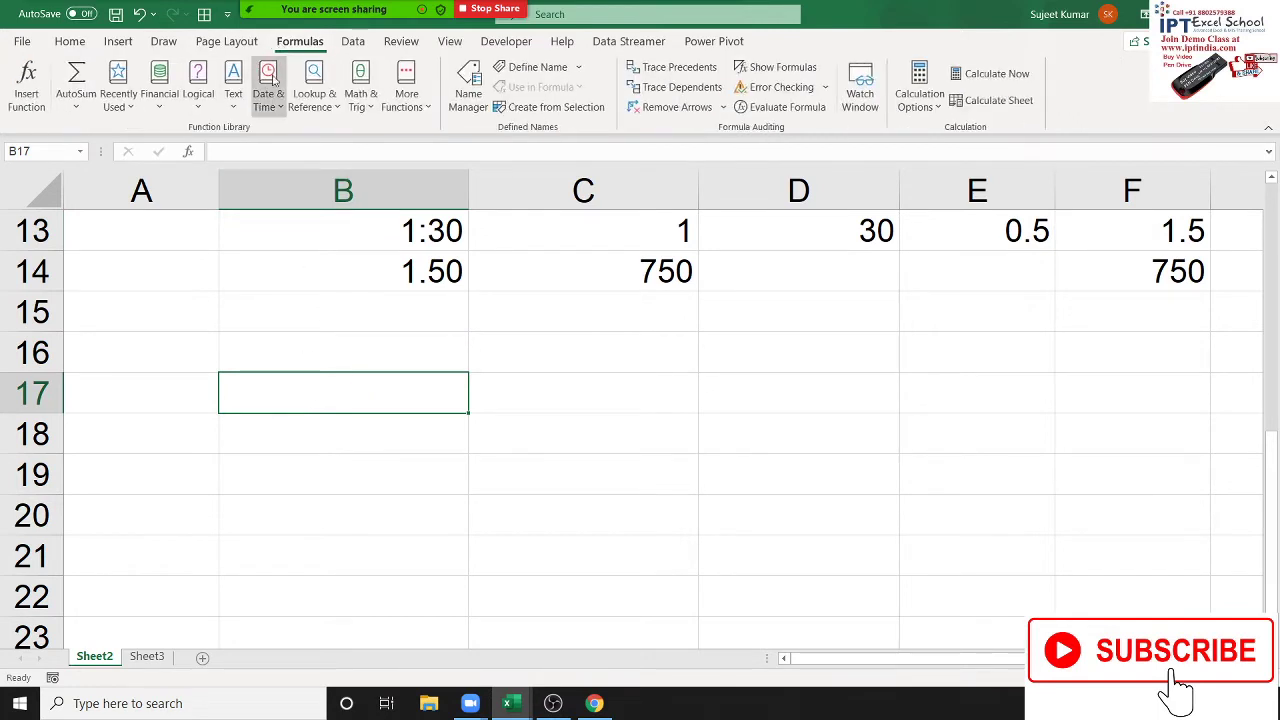
{"action": "left_click", "coordinate": [266, 100]}
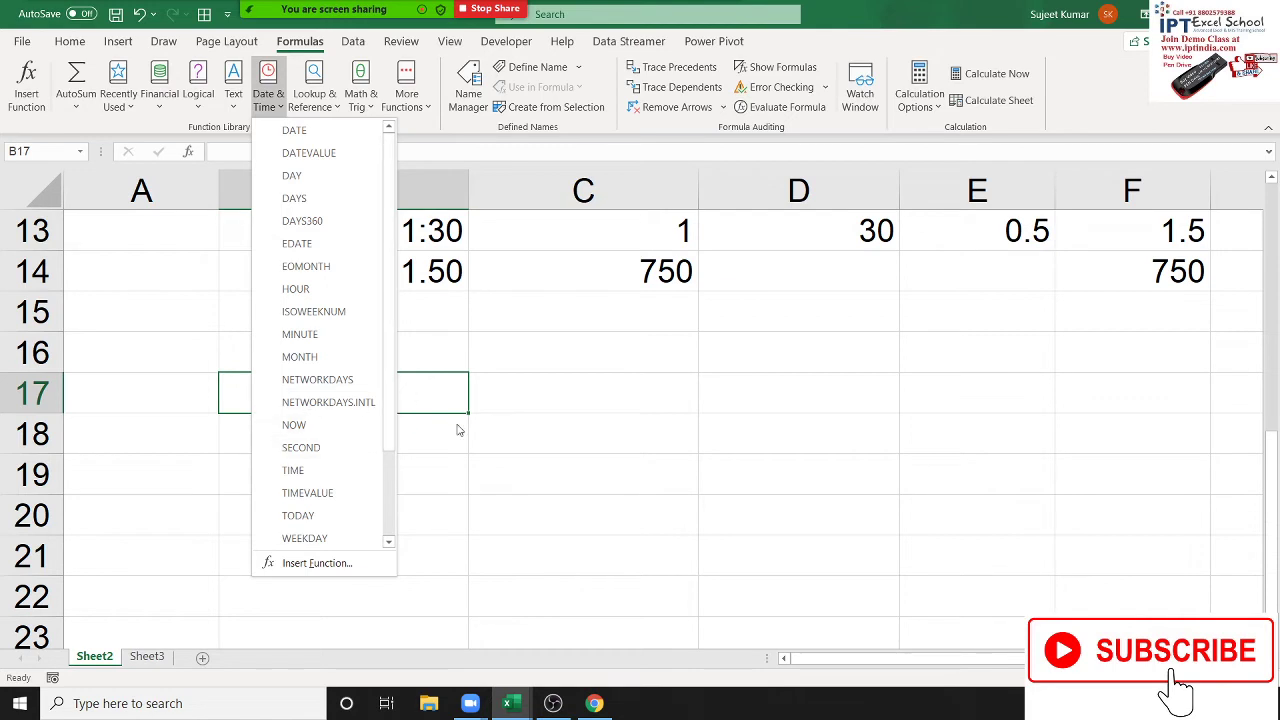
- Fill A17:A22 with the dates 1-Jan through 6-Jan
{"action": "left_click", "coordinate": [491, 495]}
{"action": "left_click", "coordinate": [164, 395]}
{"action": "type", "text": "1"}
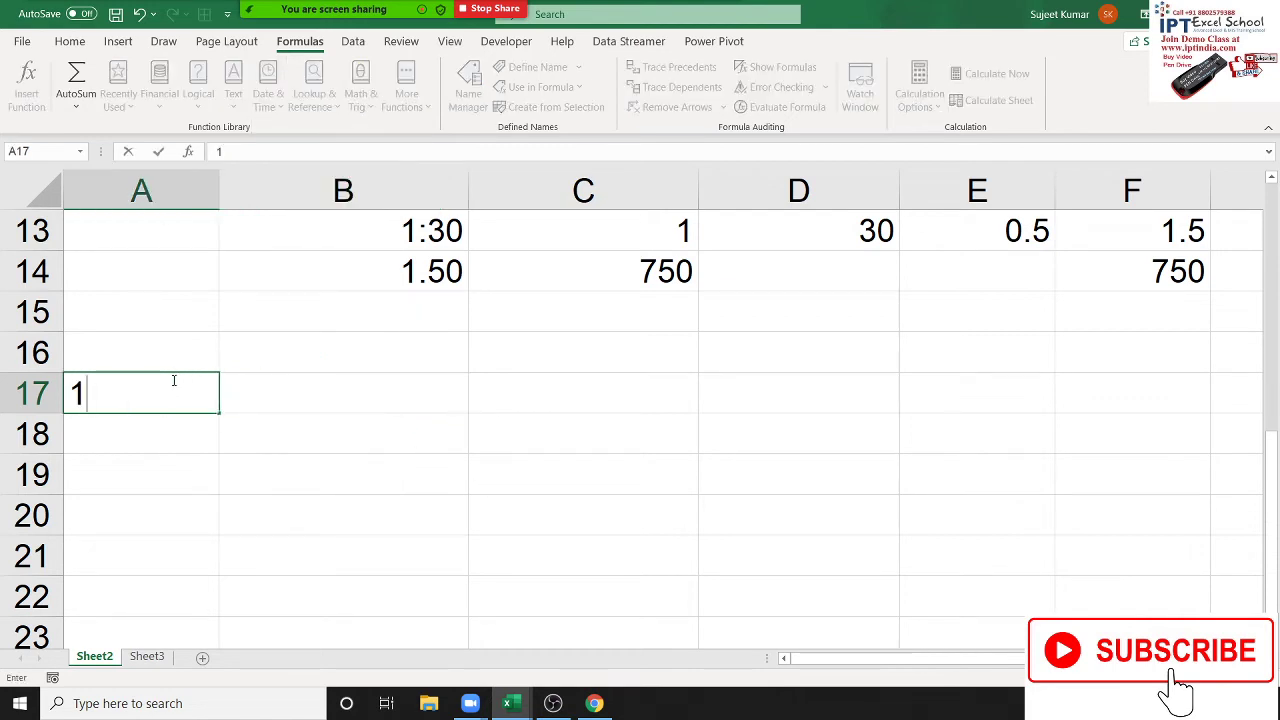
{"action": "type", "text": "/1"}
{"action": "left_click", "coordinate": [158, 513]}
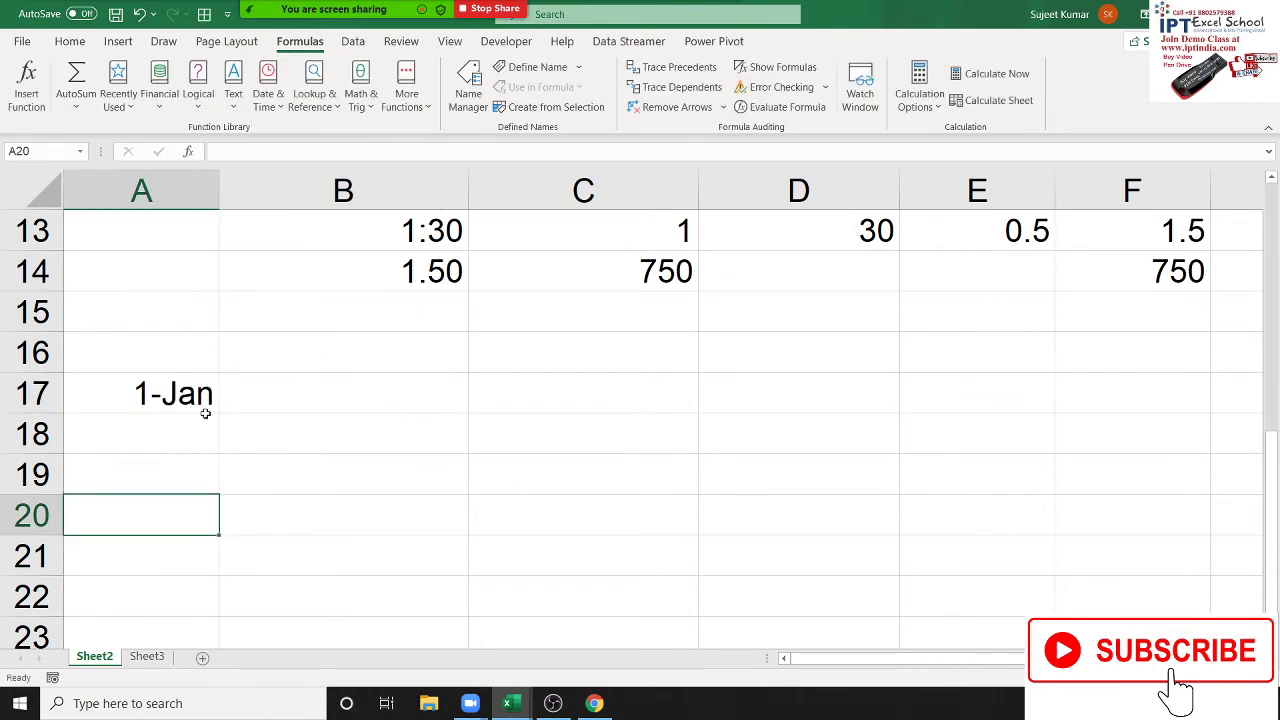
{"action": "left_click", "coordinate": [206, 410]}
{"action": "left_click_drag", "start_coordinate": [216, 410], "coordinate": [225, 578]}
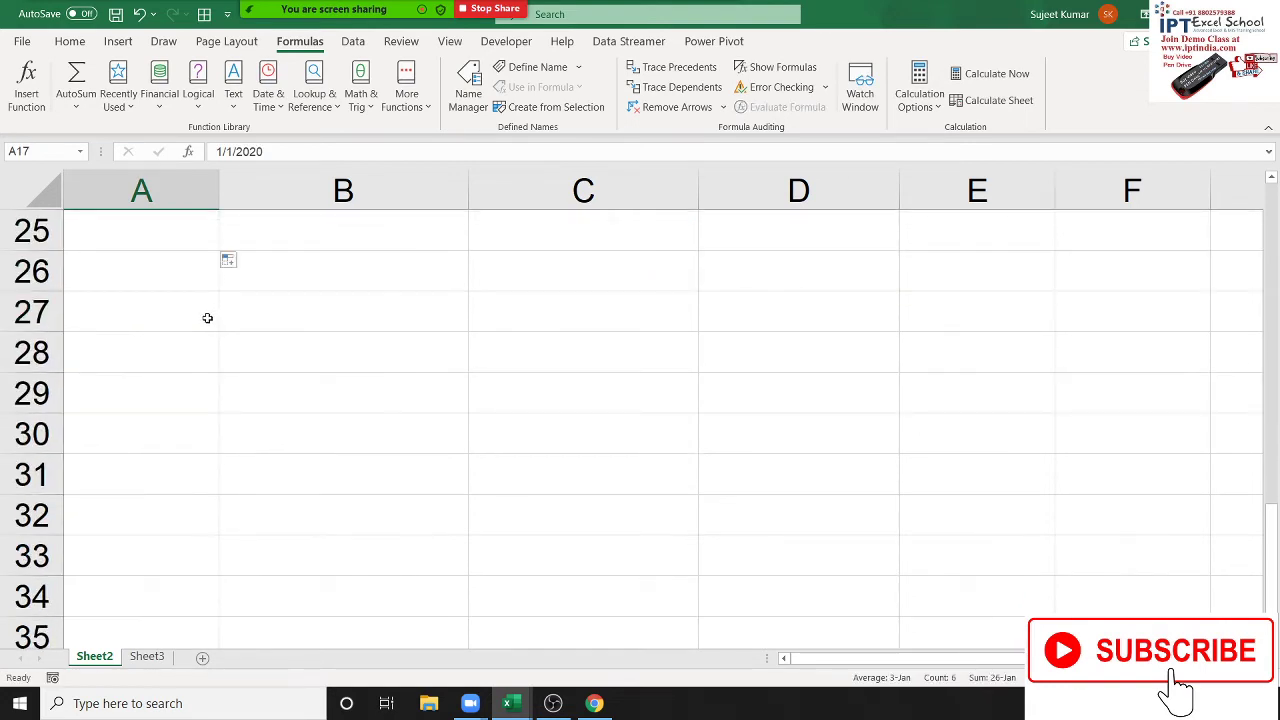
- Enter =TEXT(A17,"DDD") in B17 and fill it down to B22, showing Wed to Mon
{"action": "left_click", "coordinate": [272, 384]}
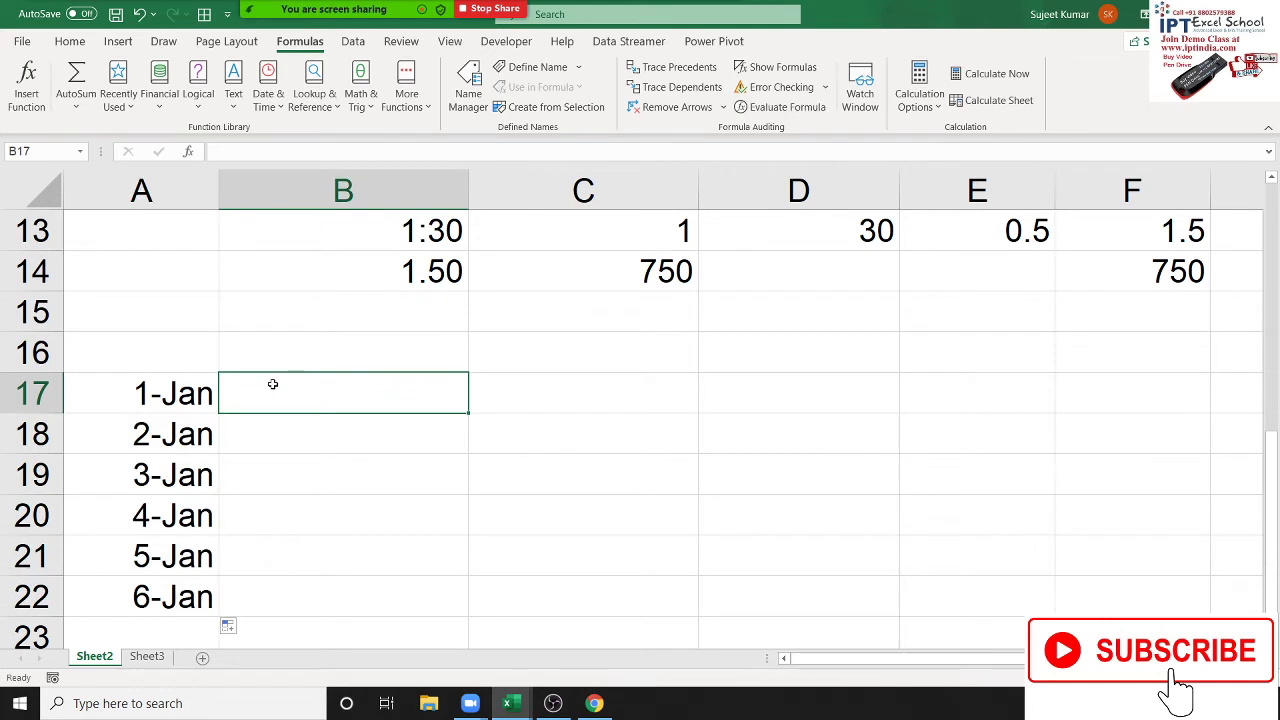
{"action": "type", "text": "=te"}
{"action": "key", "text": "Tab"}
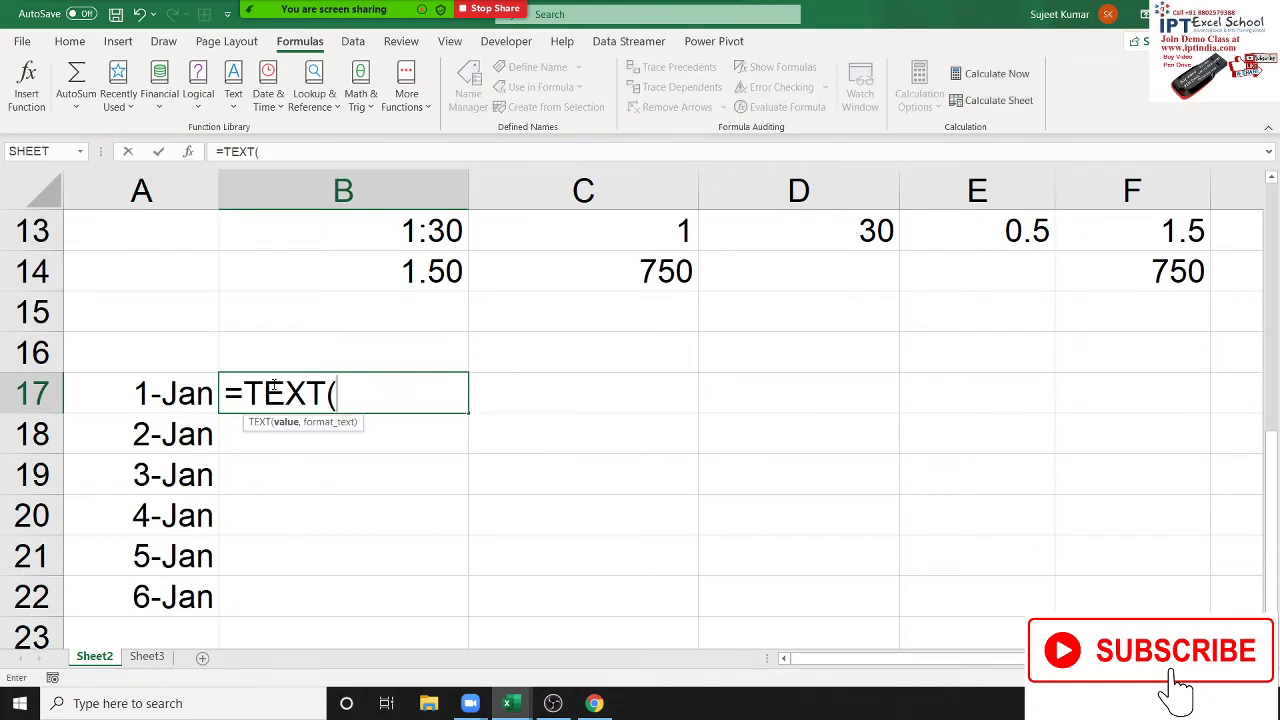
{"action": "key", "text": "Left"}
{"action": "type", "text": ",\""}
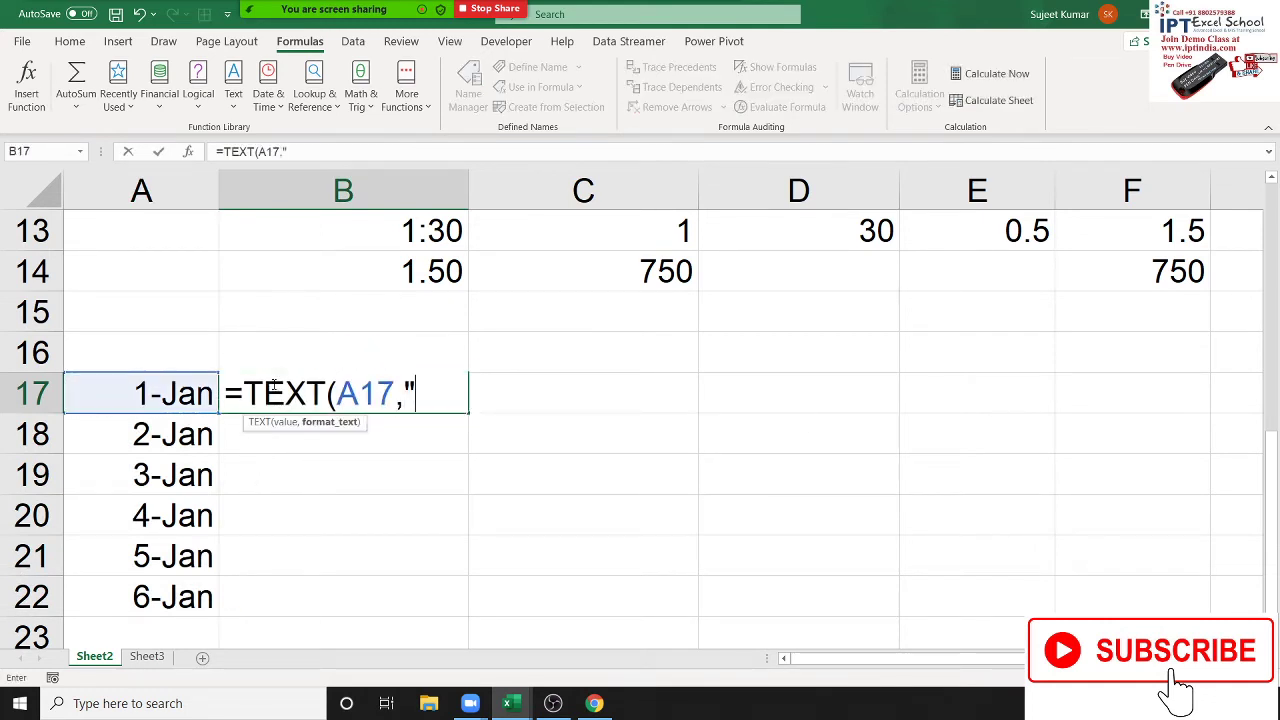
{"action": "type", "text": "DDD"}
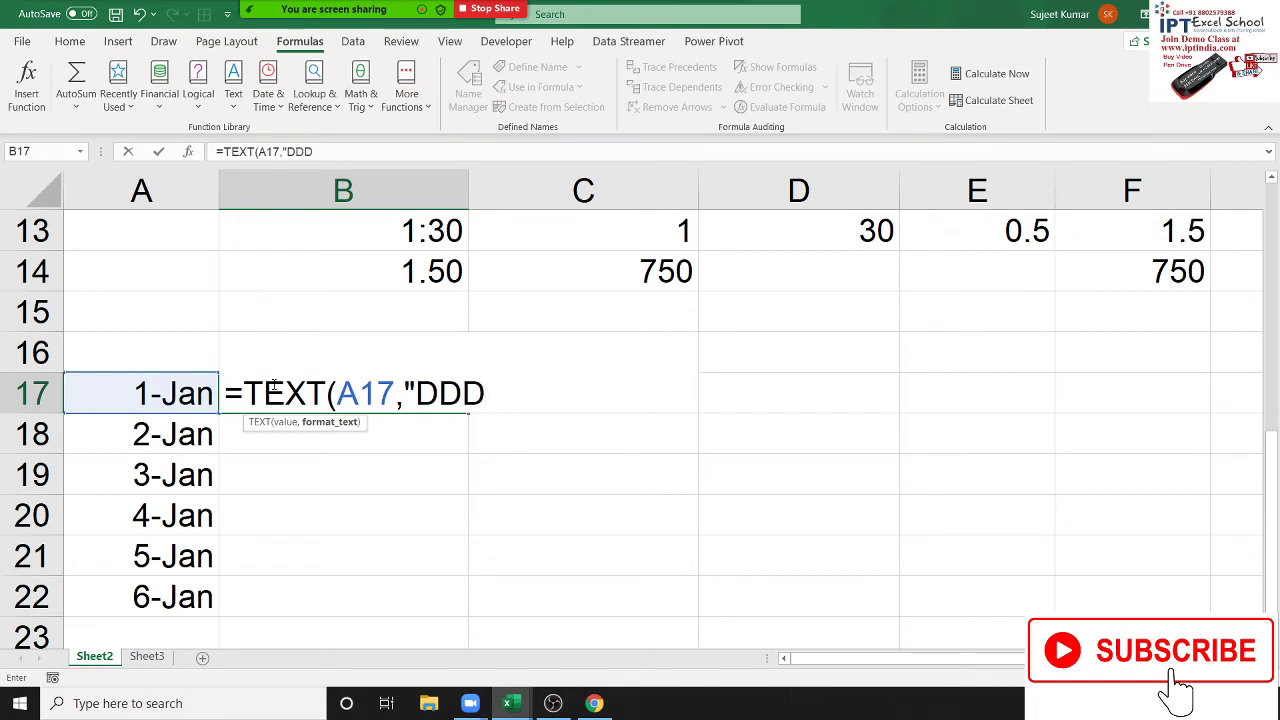
{"action": "type", "text": "\""}
{"action": "key", "text": "Return"}
{"action": "left_click", "coordinate": [273, 385]}
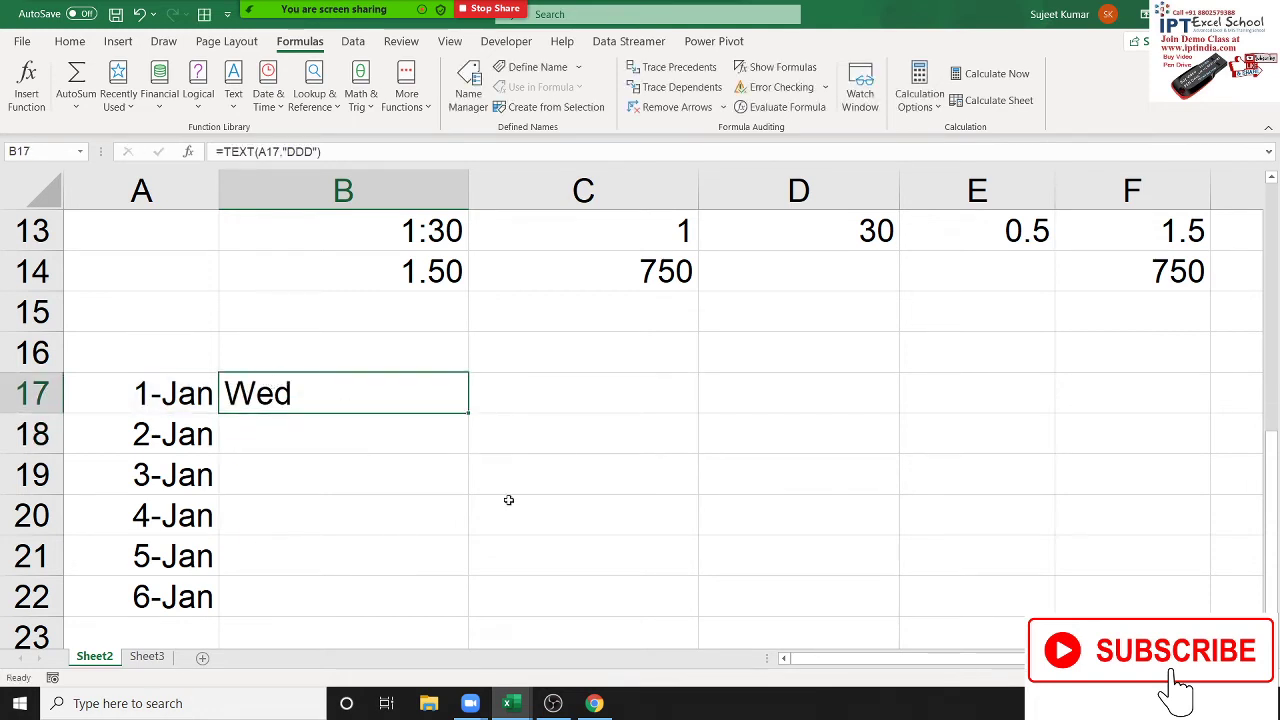
{"action": "double_click", "coordinate": [468, 413]}
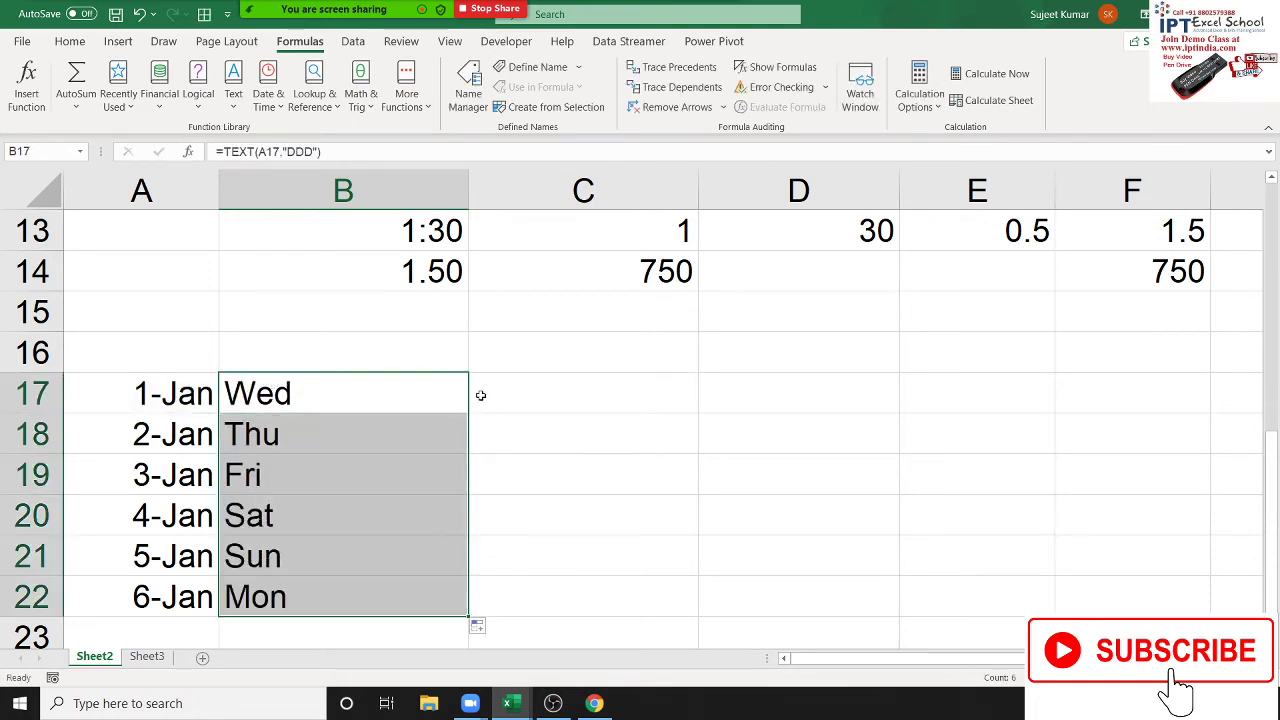
{"action": "left_click", "coordinate": [430, 390]}
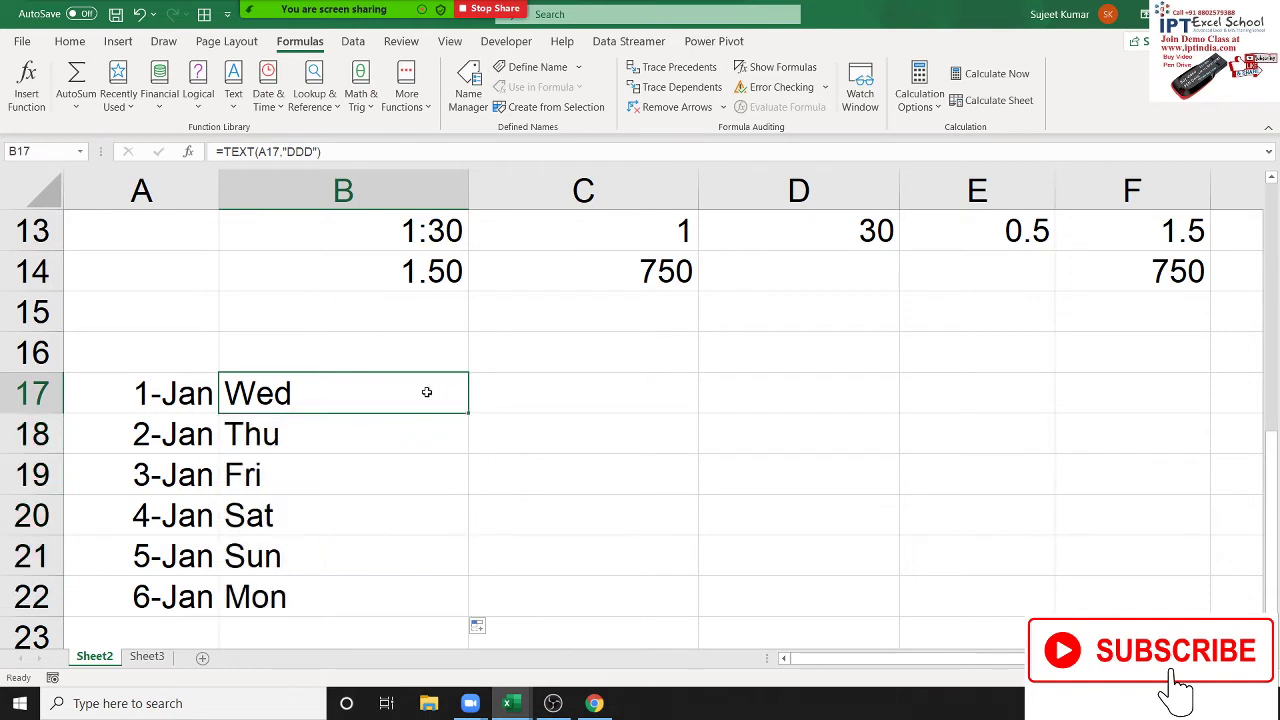
{"action": "left_click", "coordinate": [536, 389]}
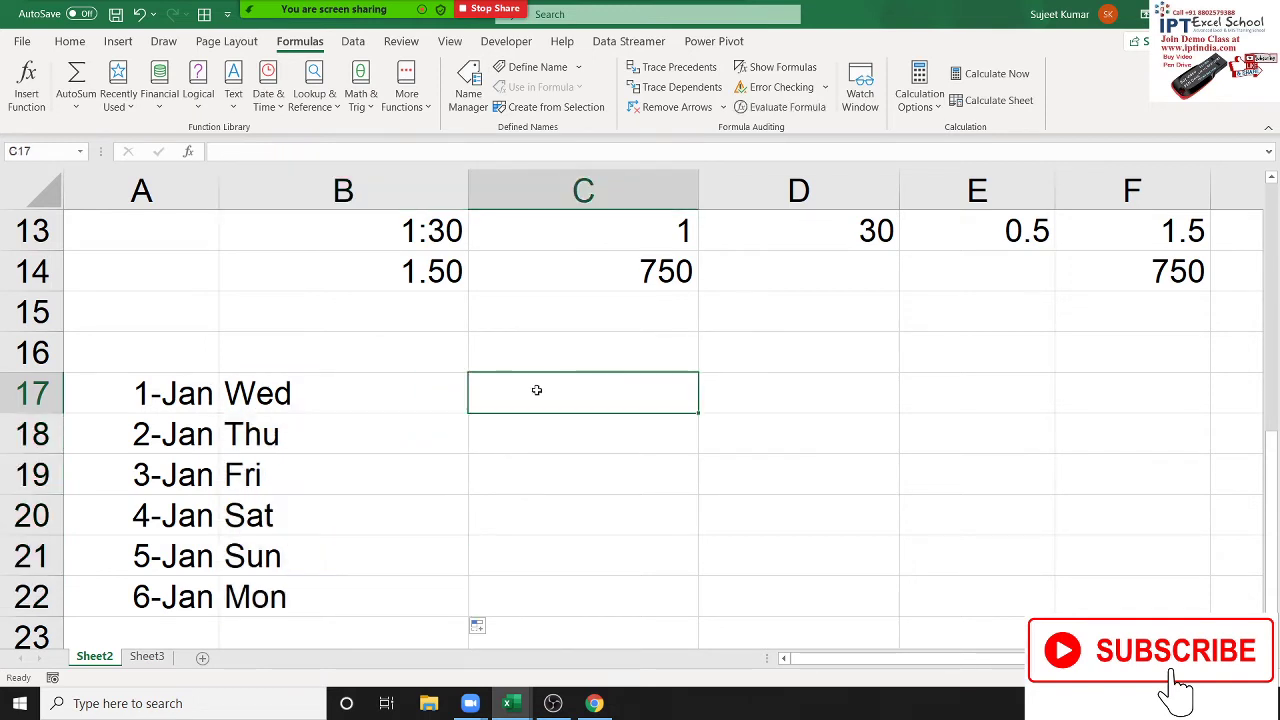
- Enter sample values 3 and 1 in C17:C18, then clear them
{"action": "type", "text": "3"}
{"action": "key", "text": "Return"}
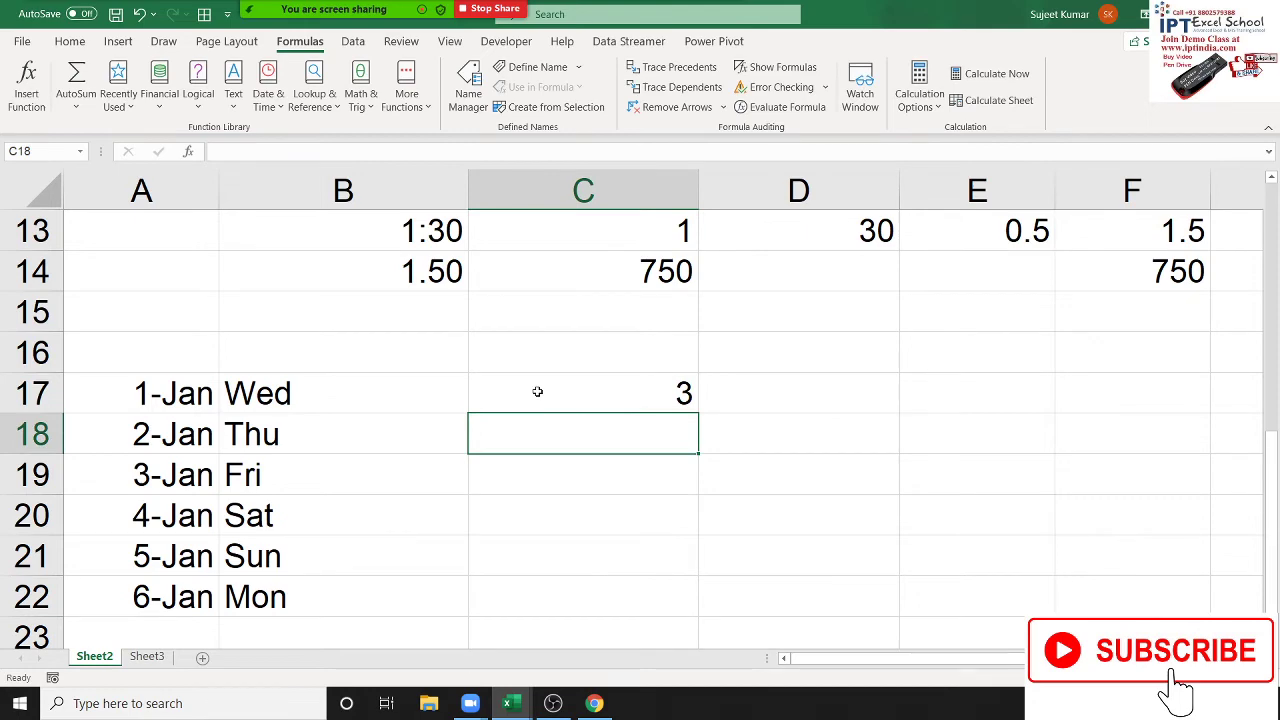
{"action": "key", "text": "ctrl+Tab"}
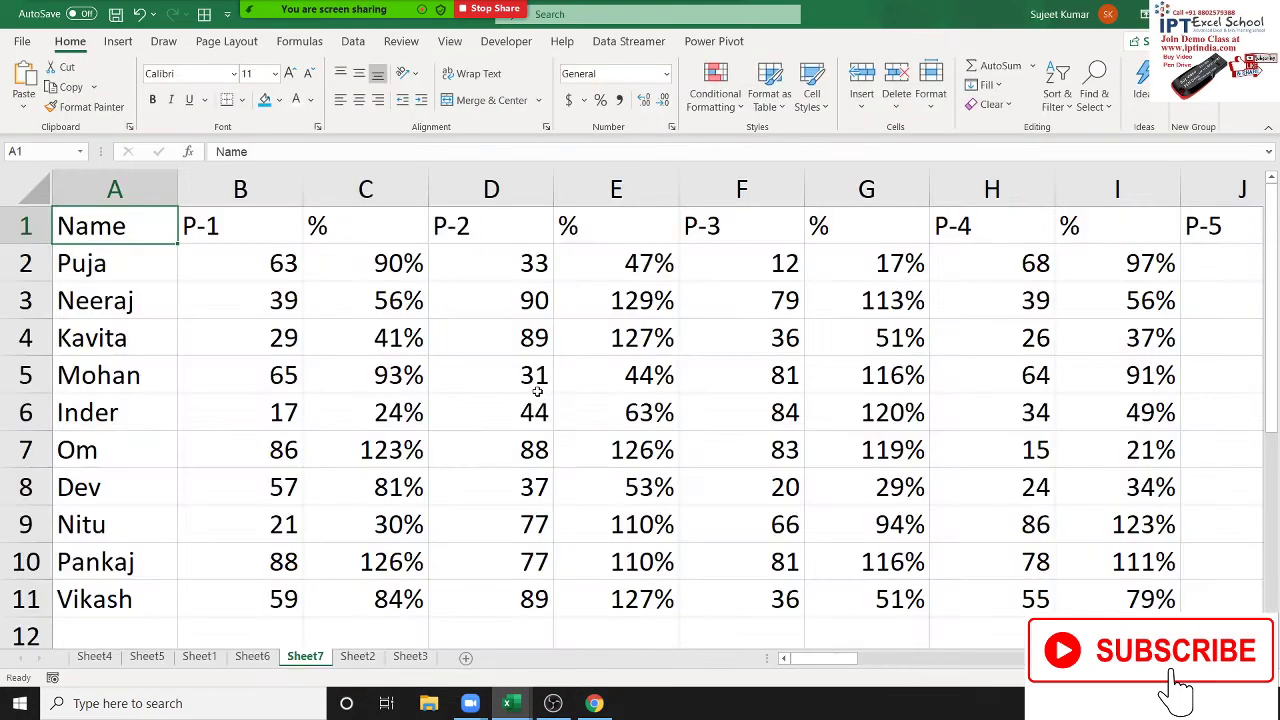
{"action": "key", "text": "ctrl+Tab"}
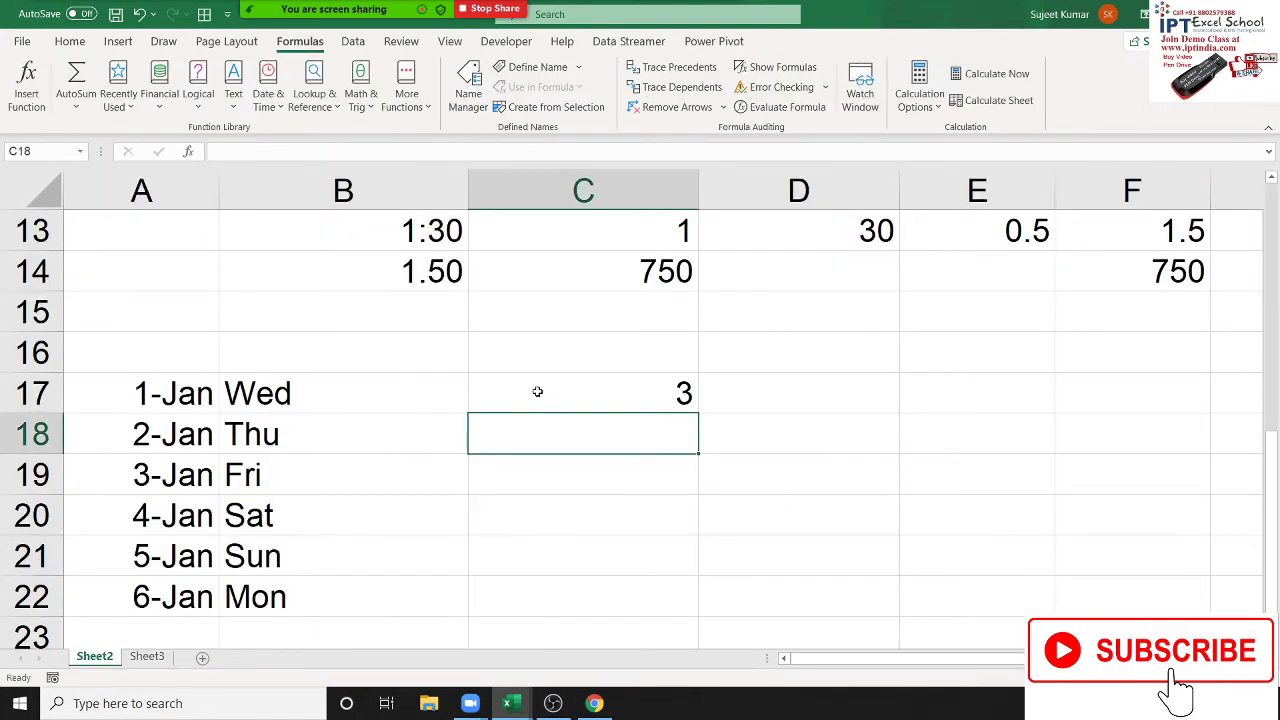
{"action": "type", "text": "1"}
{"action": "key", "text": "Return"}
{"action": "key", "text": "Up"}
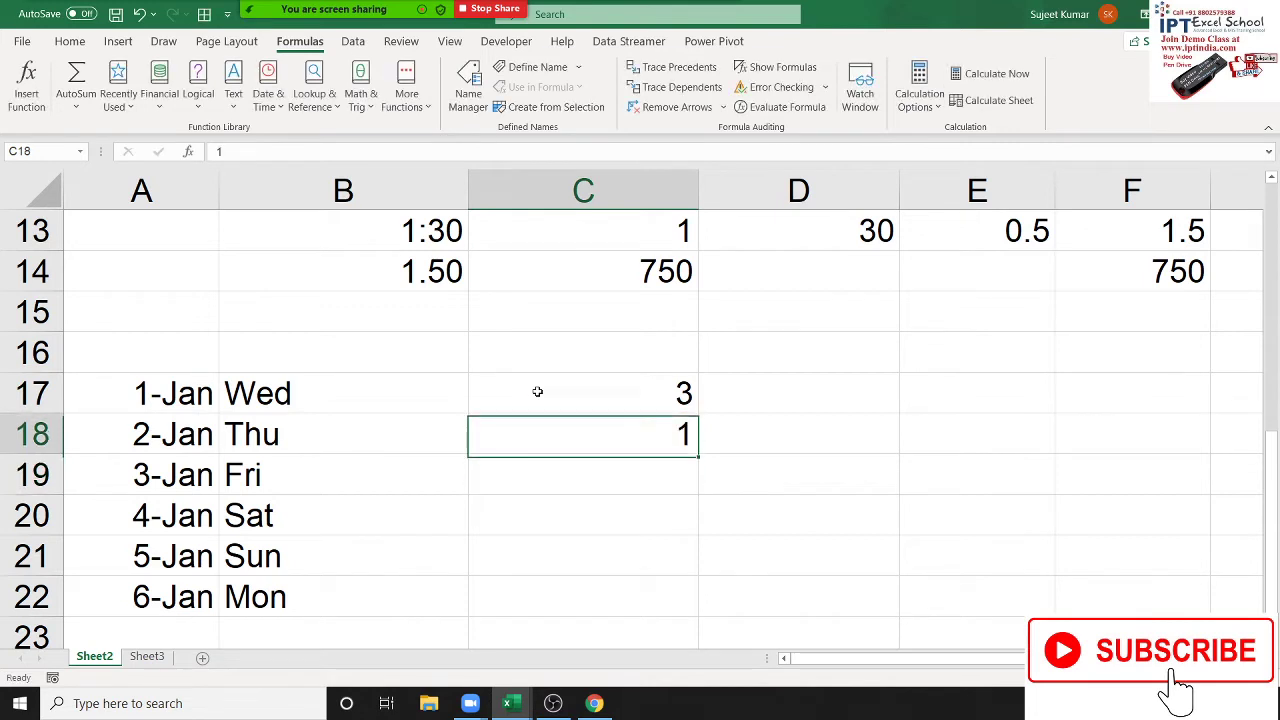
{"action": "key", "text": "Up"}
{"action": "key", "text": "shift+Down"}
{"action": "key", "text": "Delete"}
{"action": "key", "text": "Up"}
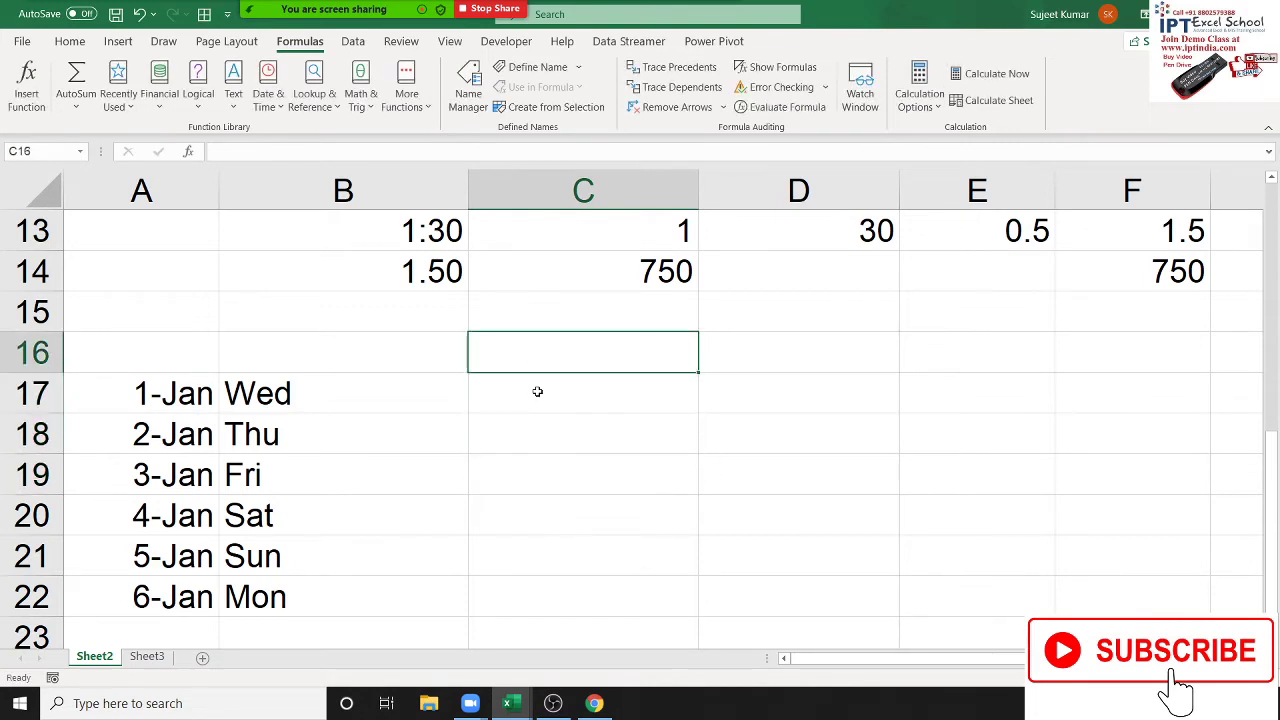
{"action": "key", "text": "Down"}
- Enter =WEEKDAY(A17,2) in C17, counting Monday as day 1
{"action": "type", "text": "=we"}
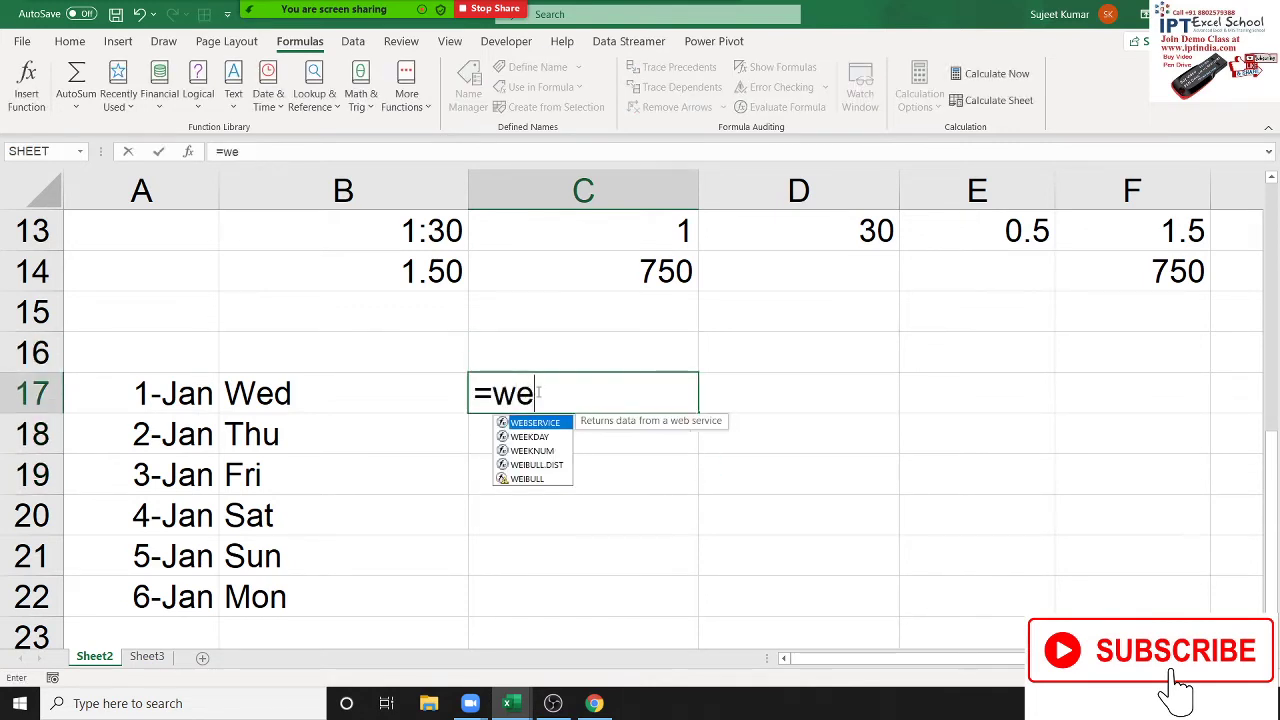
{"action": "key", "text": "Down"}
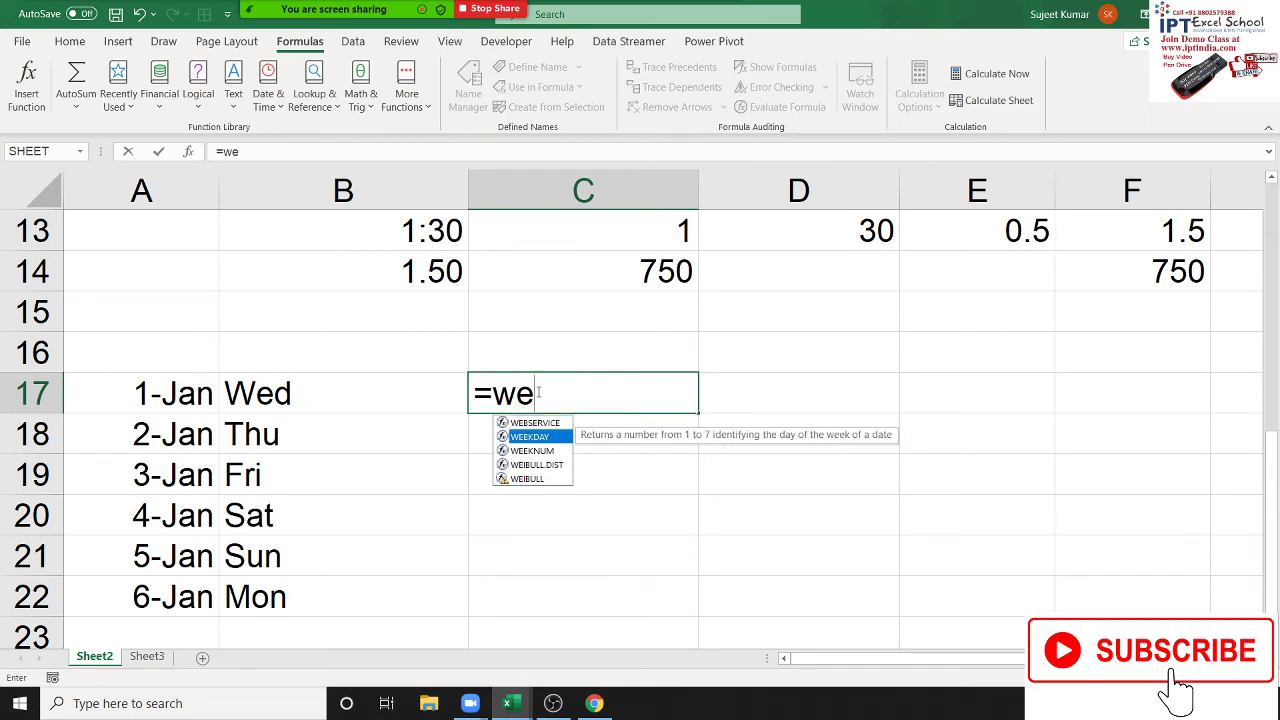
{"action": "key", "text": "Tab"}
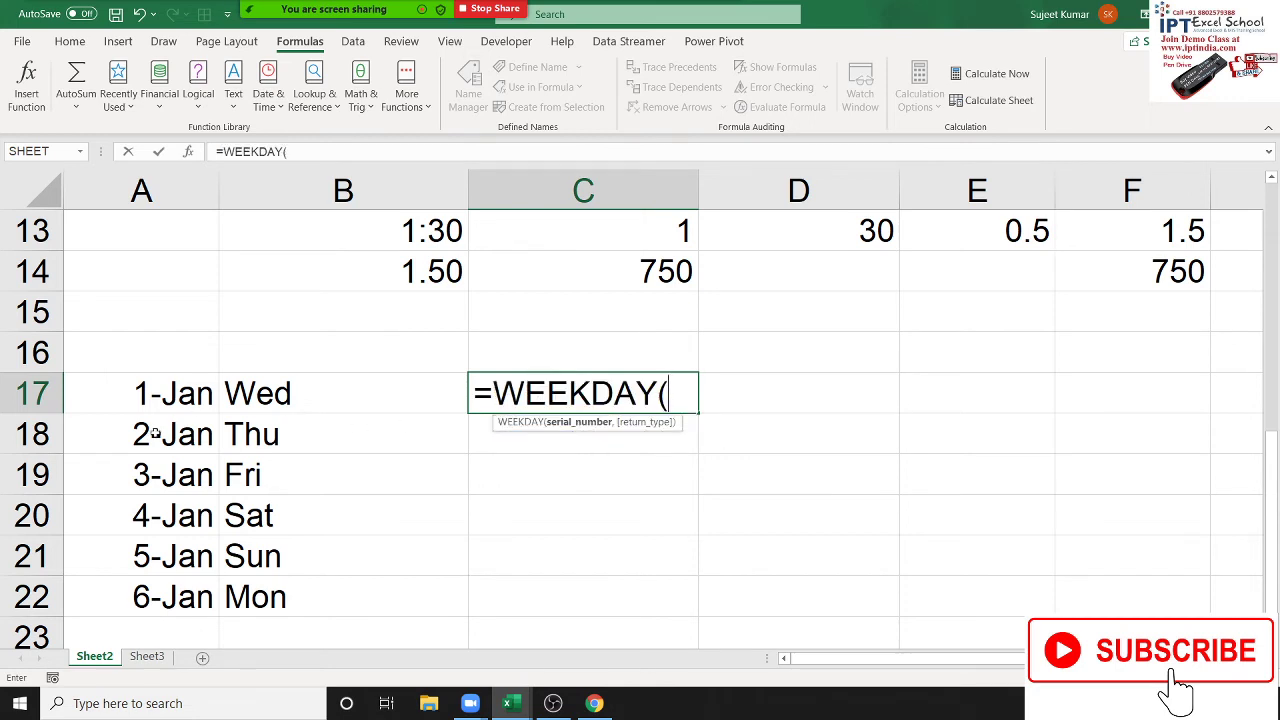
{"action": "left_click", "coordinate": [155, 388]}
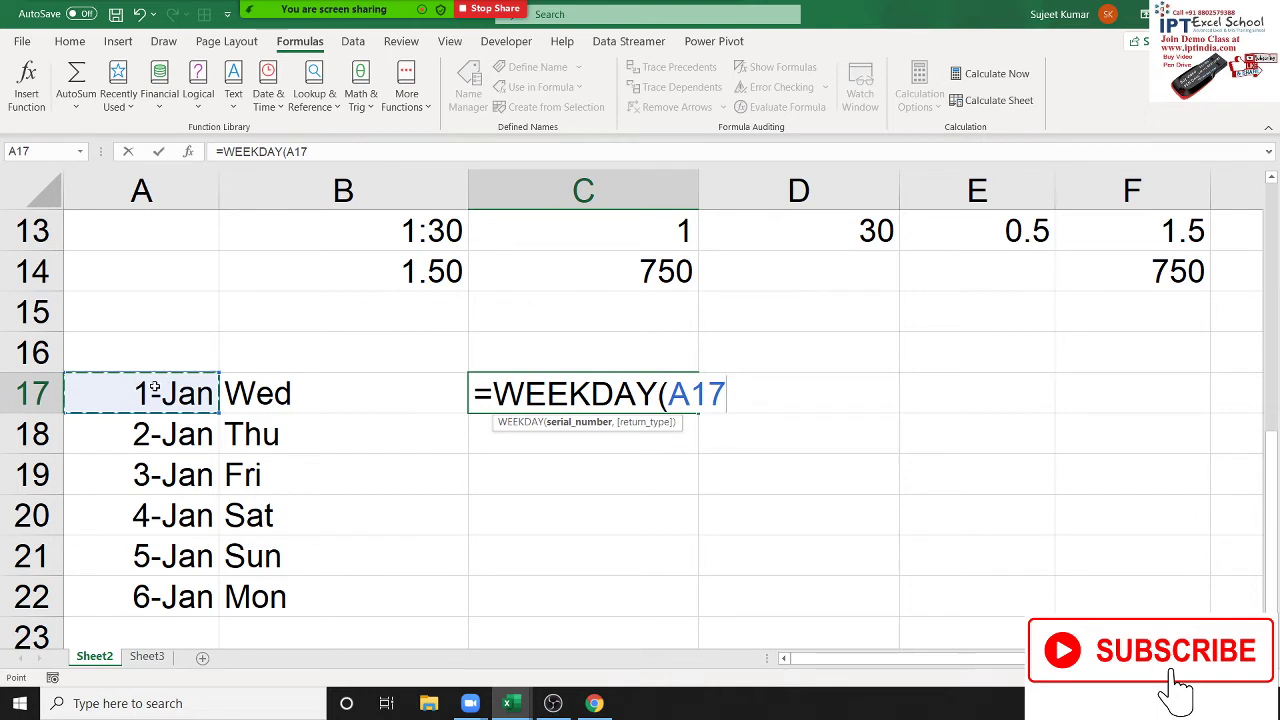
{"action": "type", "text": ","}
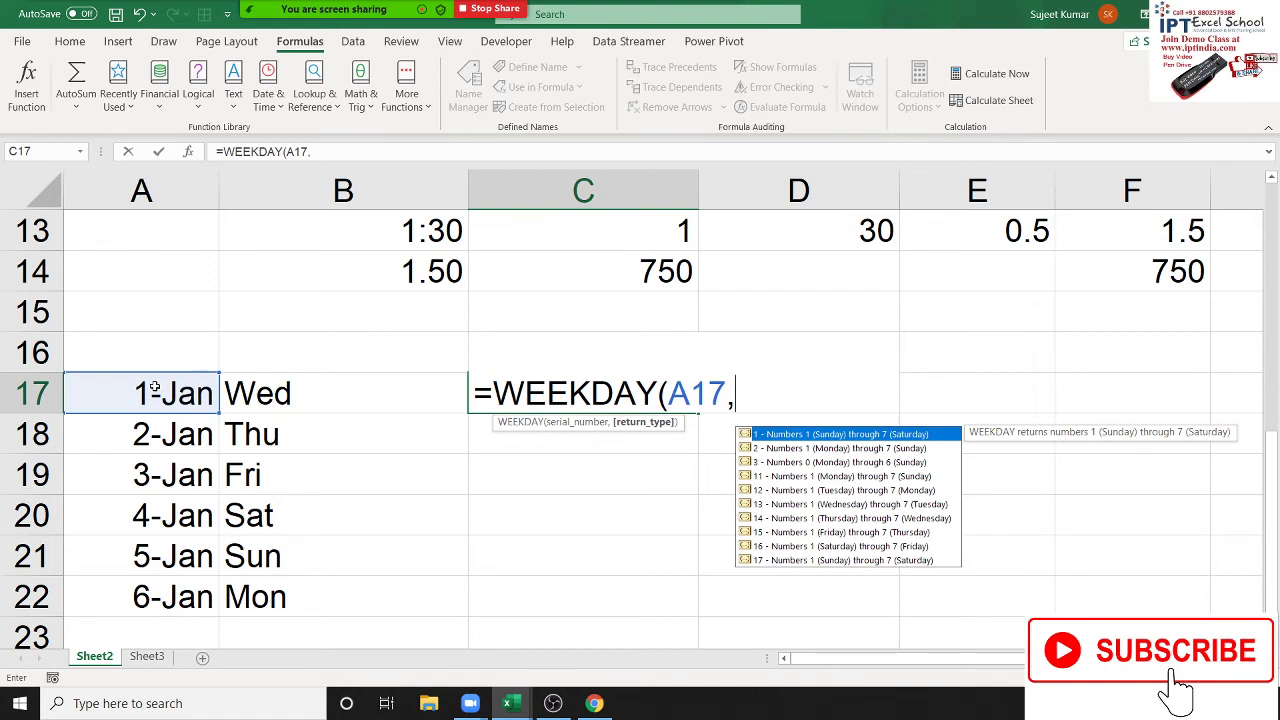
{"action": "key", "text": "Down"}
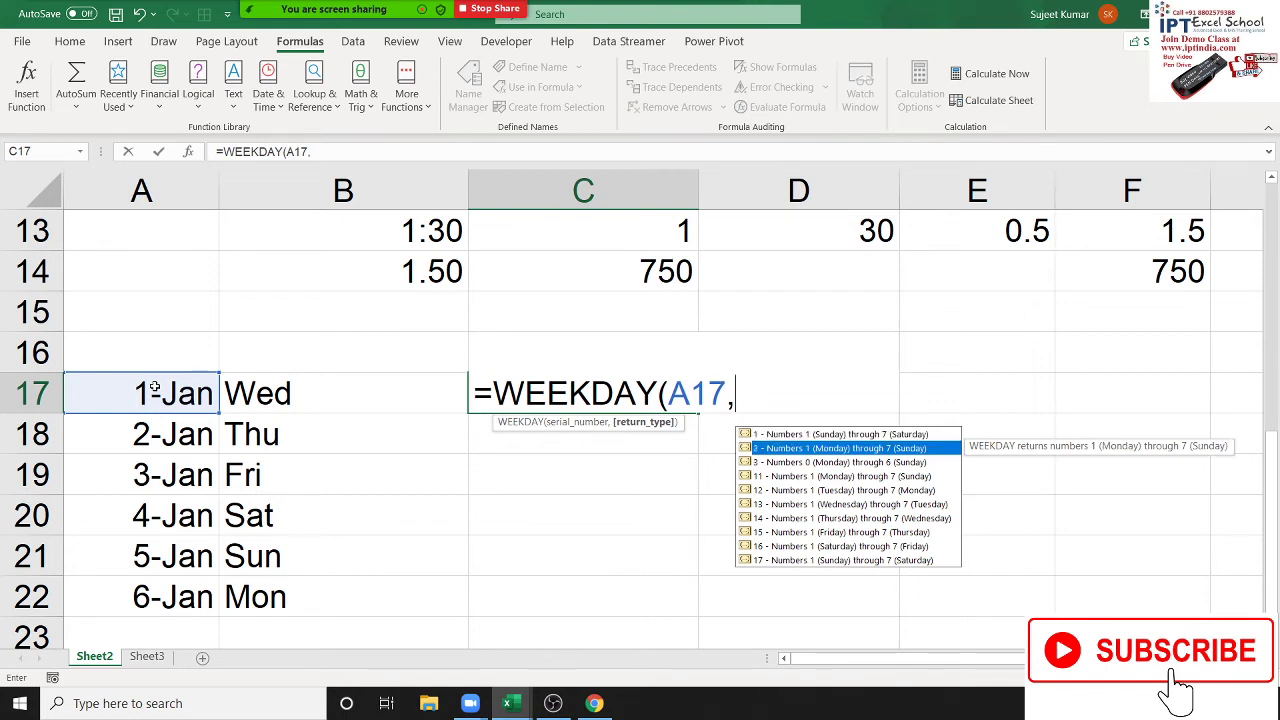
{"action": "key", "text": "Tab"}
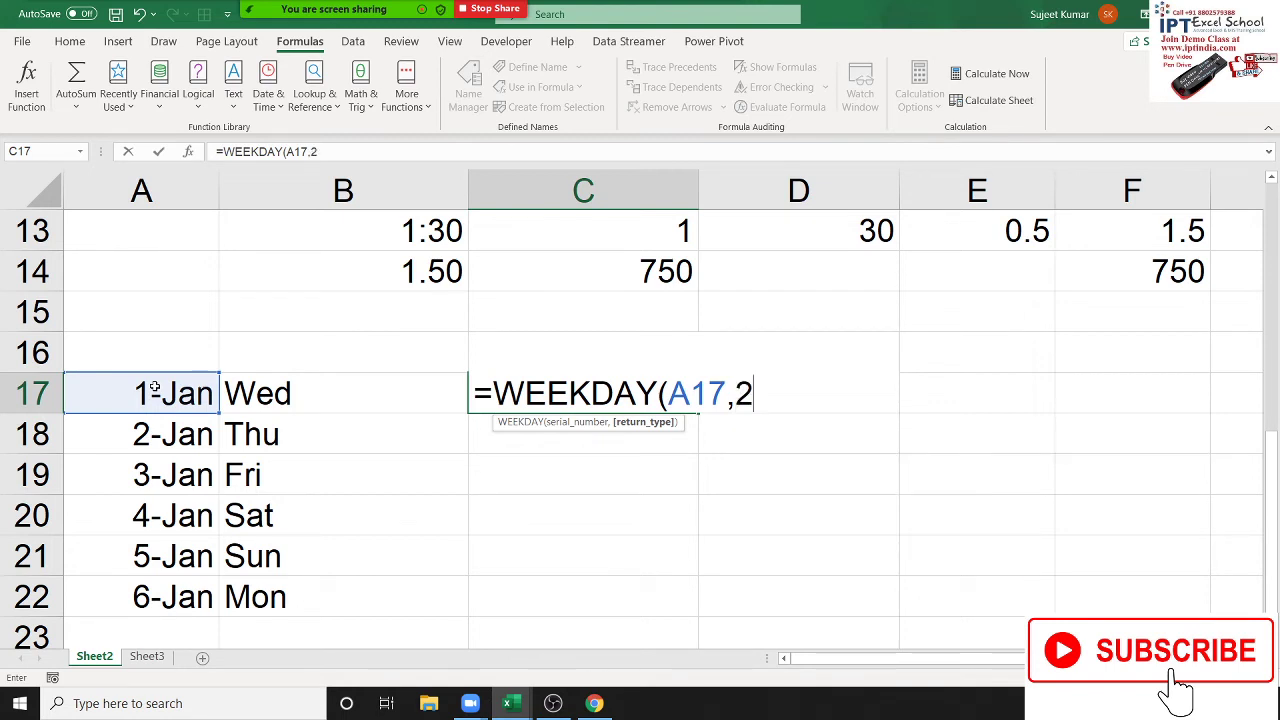
{"action": "type", "text": ")"}
{"action": "key", "text": "Return"}
- Fill the WEEKDAY formula down to C22, giving 3, 4, 5, 6, 7, 1
{"action": "key", "text": "Up"}
{"action": "key", "text": "shift+Down"}
{"action": "key", "text": "shift+Down"}
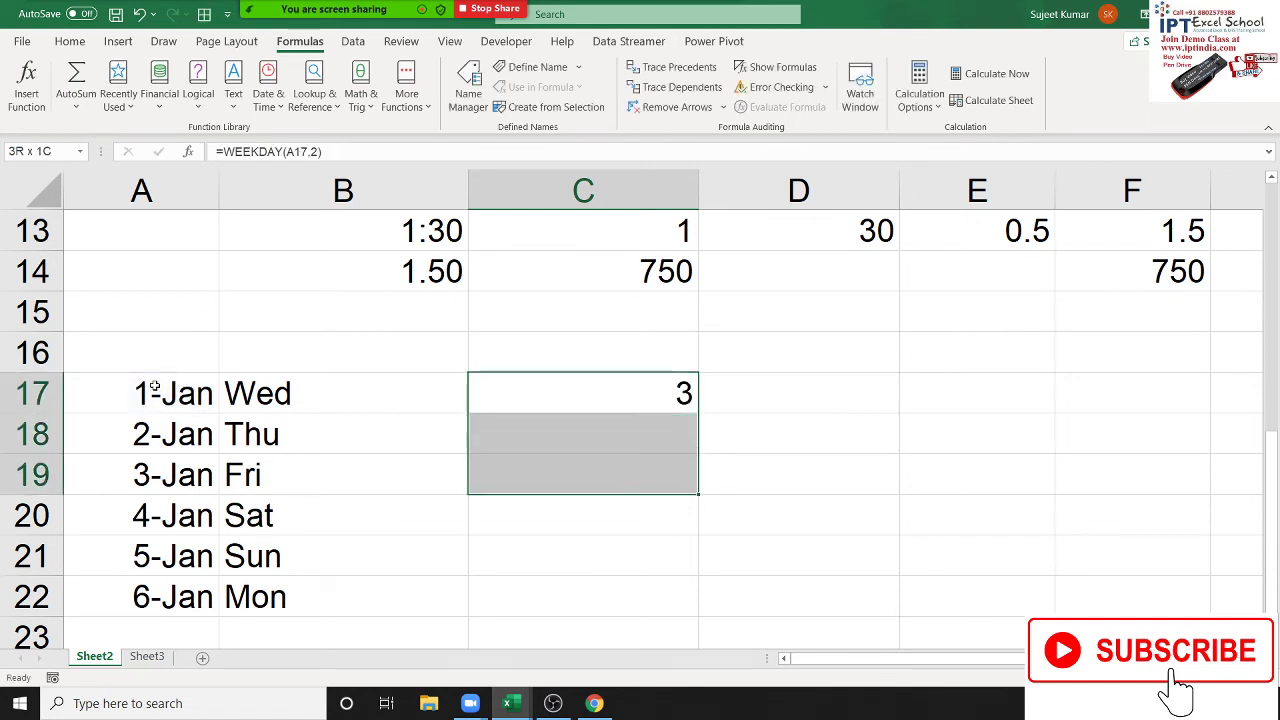
{"action": "key", "text": "shift+Down"}
{"action": "key", "text": "shift+Down"}
{"action": "key", "text": "shift+Down"}
{"action": "key", "text": "ctrl+d"}
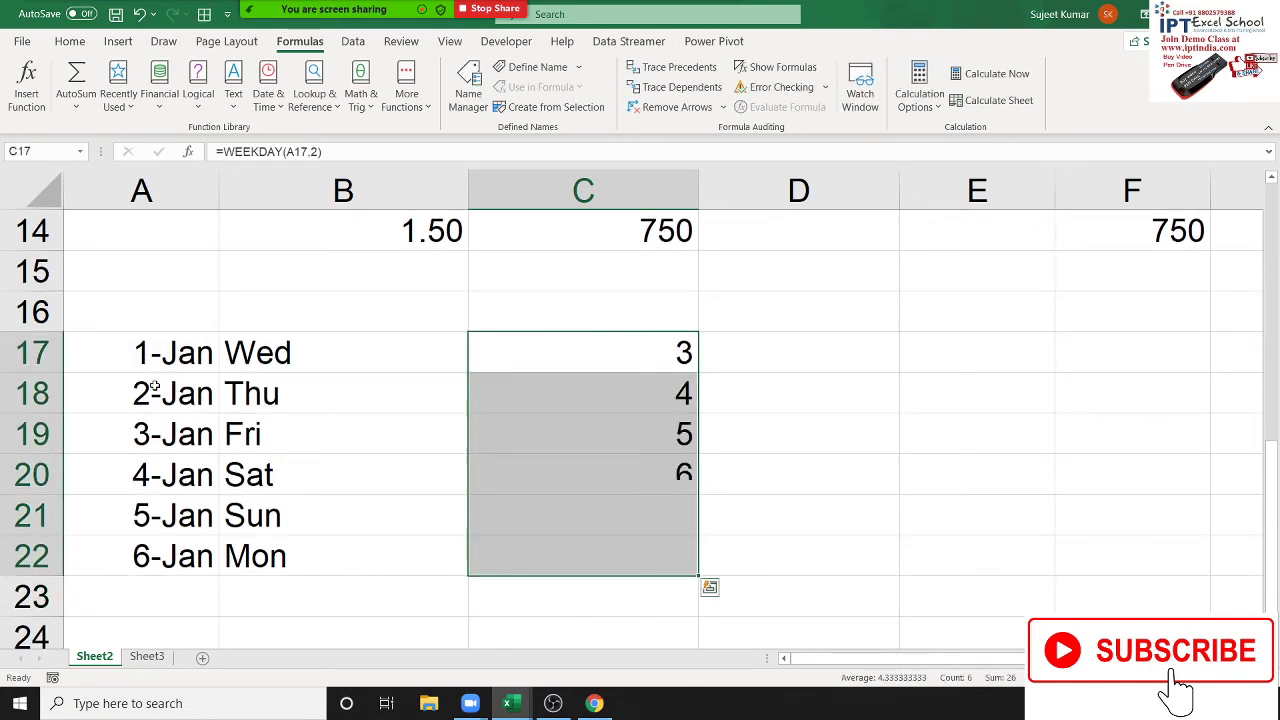
{"action": "key", "text": "Up"}
{"action": "key", "text": "Up"}
{"action": "key", "text": "Right"}
- Insert today's date, 5/21/2020, into D17
{"action": "key", "text": "Down"}
{"action": "key", "text": "Down"}
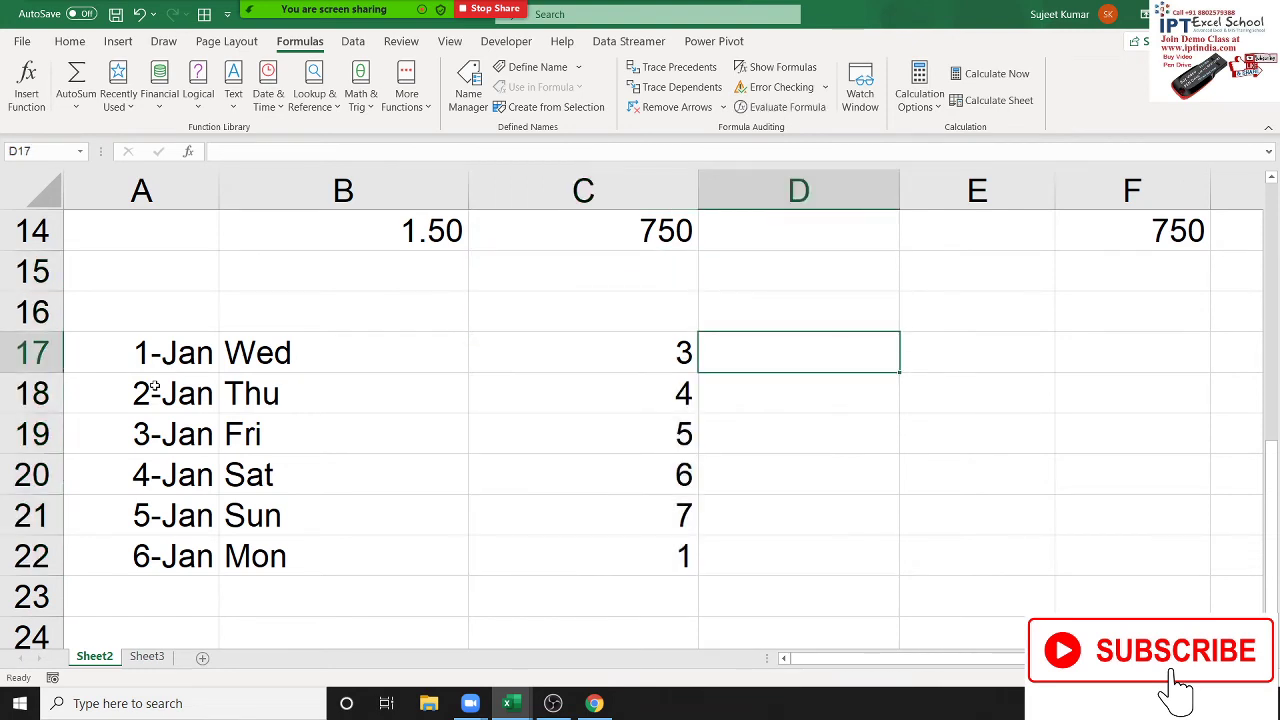
{"action": "key", "text": "ctrl+semicolon"}
{"action": "key", "text": "Return"}
{"action": "key", "text": "Up"}
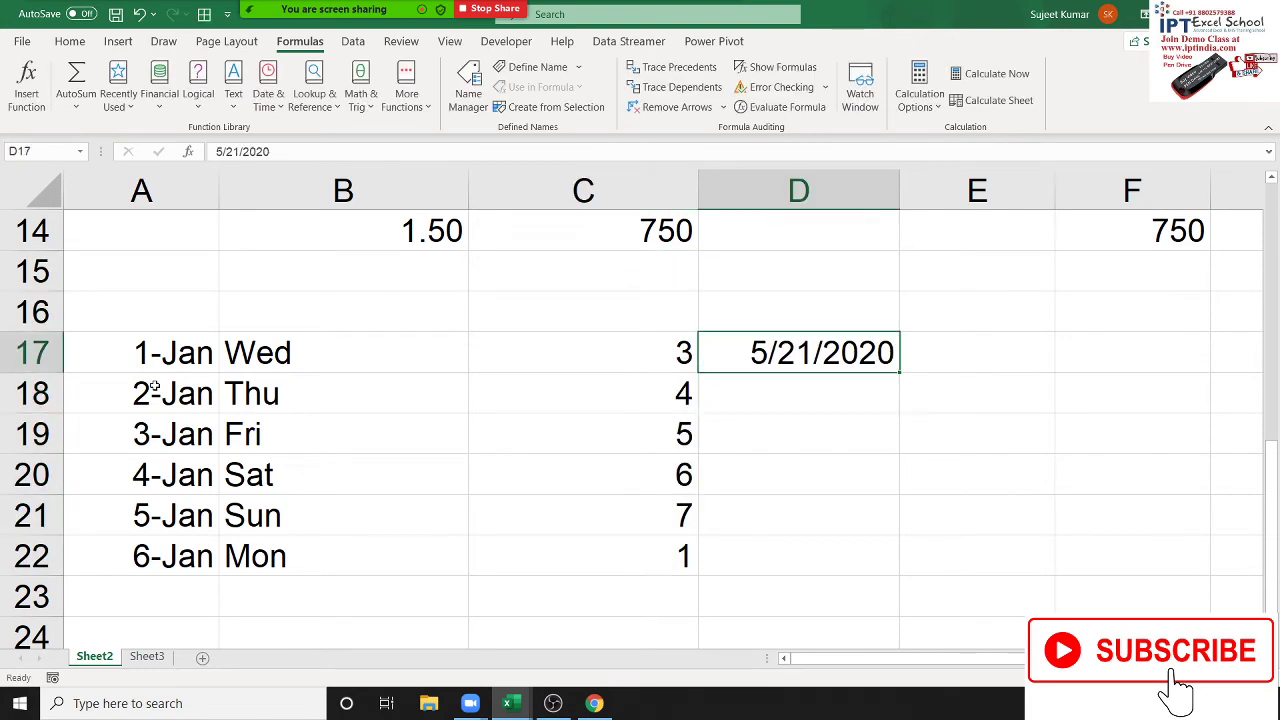
{"action": "key", "text": "Right"}
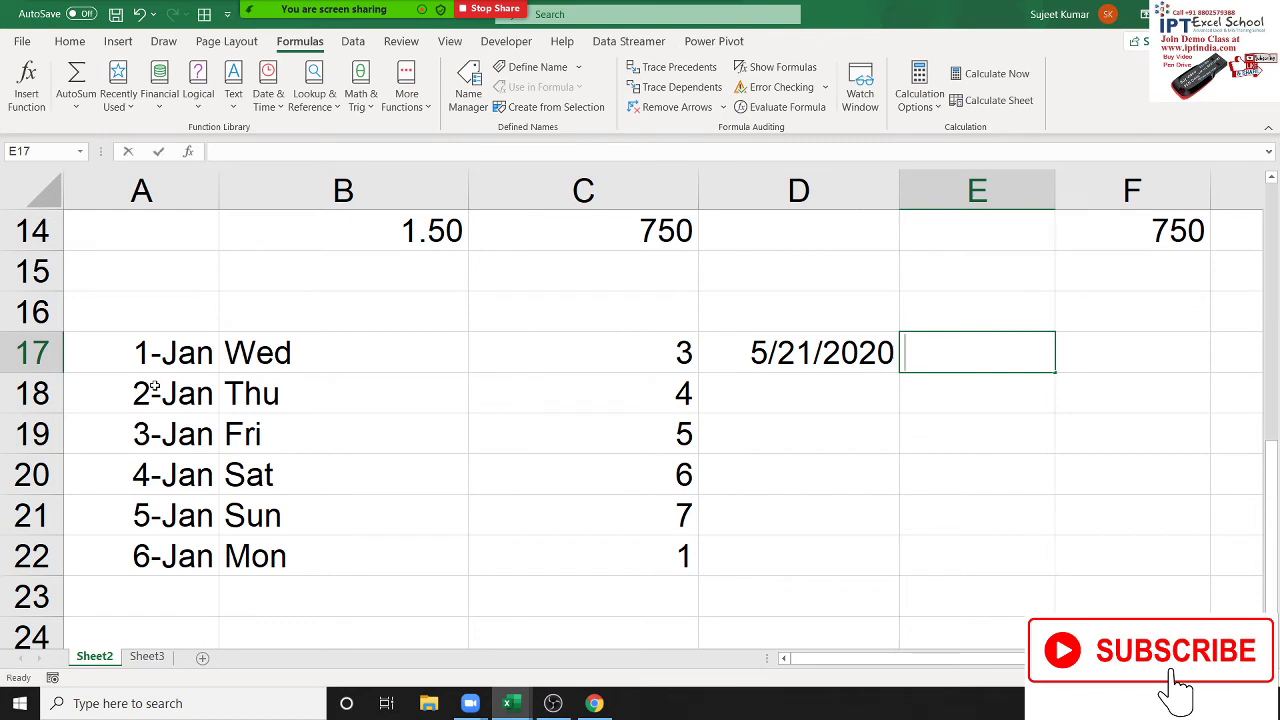
- Enter =ISOWEEKNUM(D17) in E17, returning week 21
{"action": "type", "text": "=wee"}
{"action": "key", "text": "Down"}
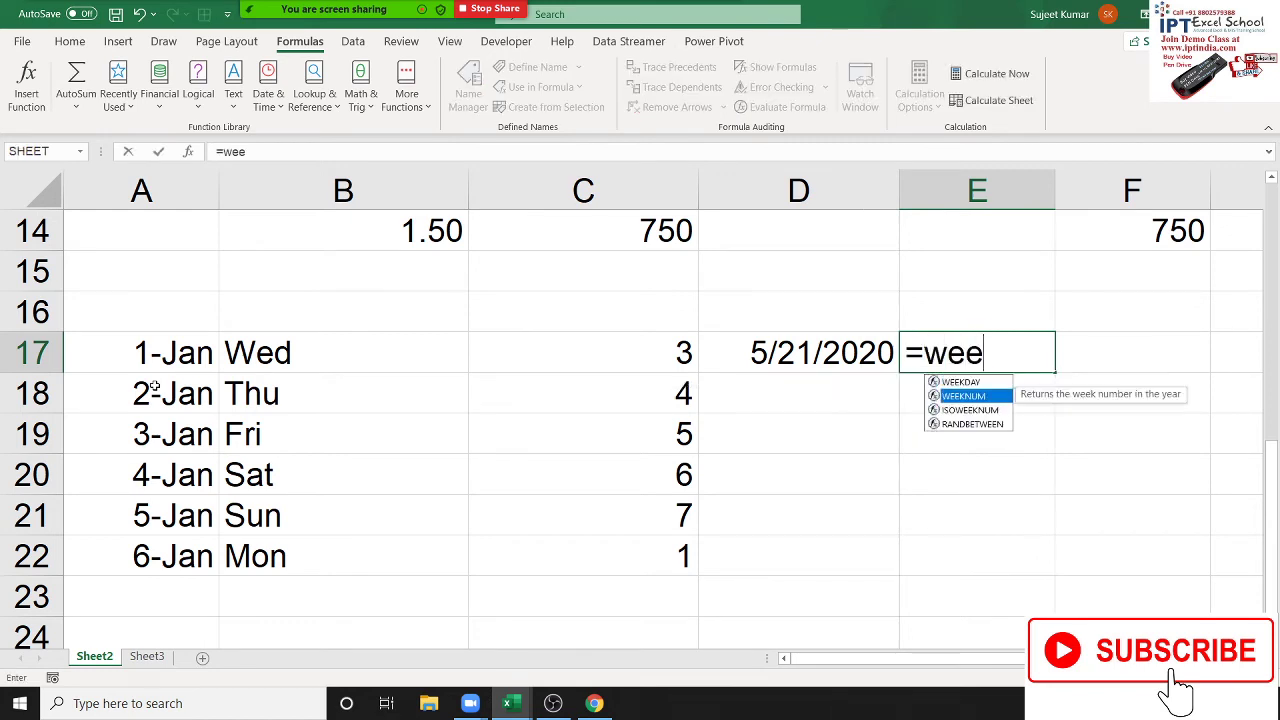
{"action": "key", "text": "Down"}
{"action": "key", "text": "Up"}
{"action": "key", "text": "Down"}
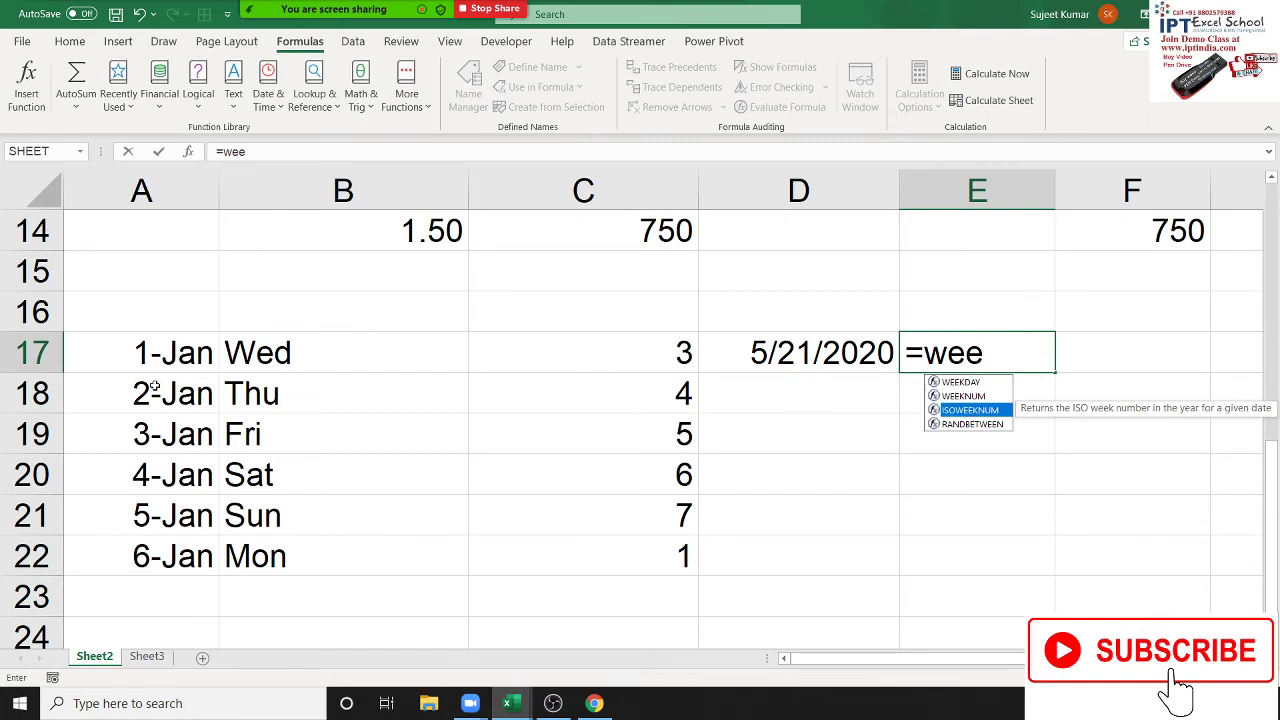
{"action": "key", "text": "Up"}
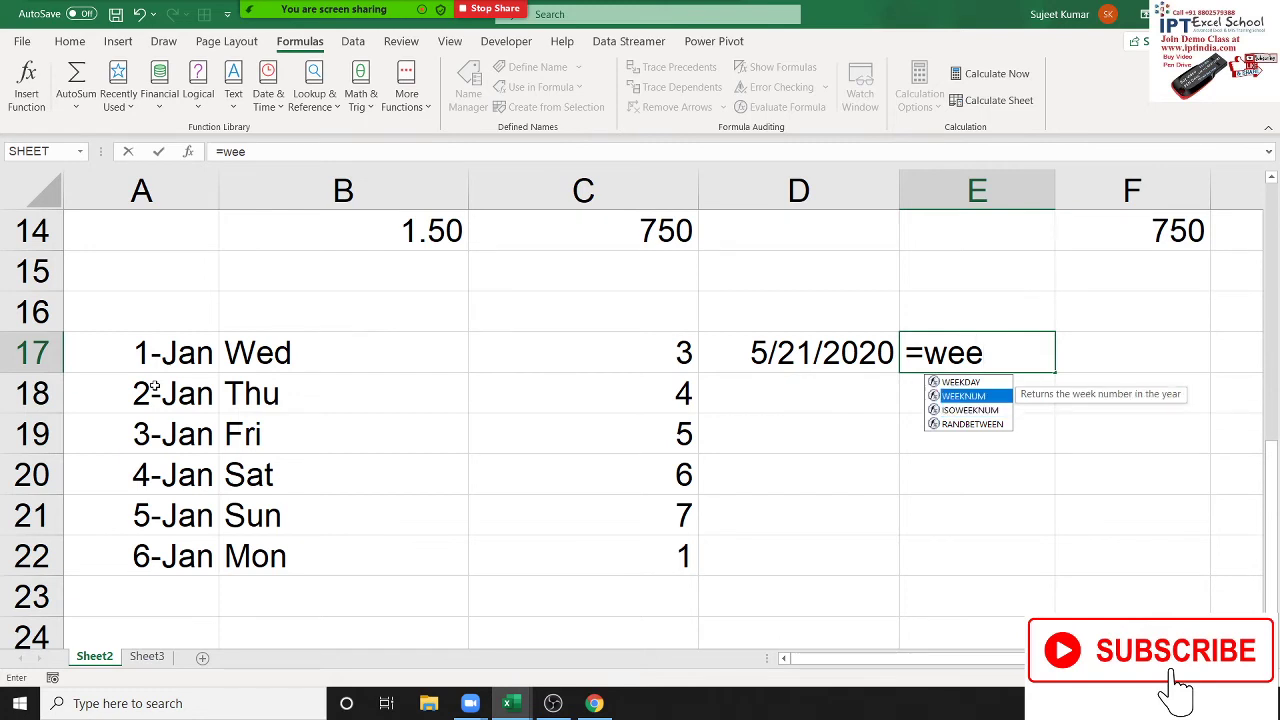
{"action": "key", "text": "Down"}
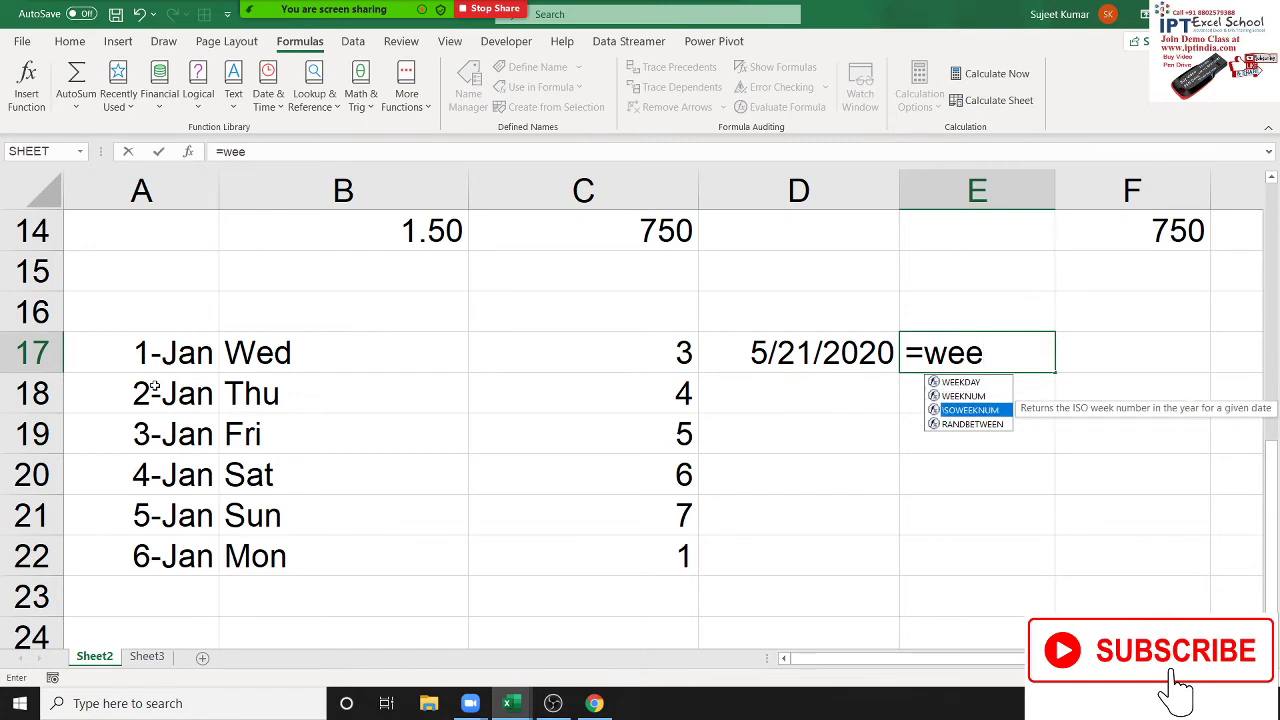
{"action": "key", "text": "Tab"}
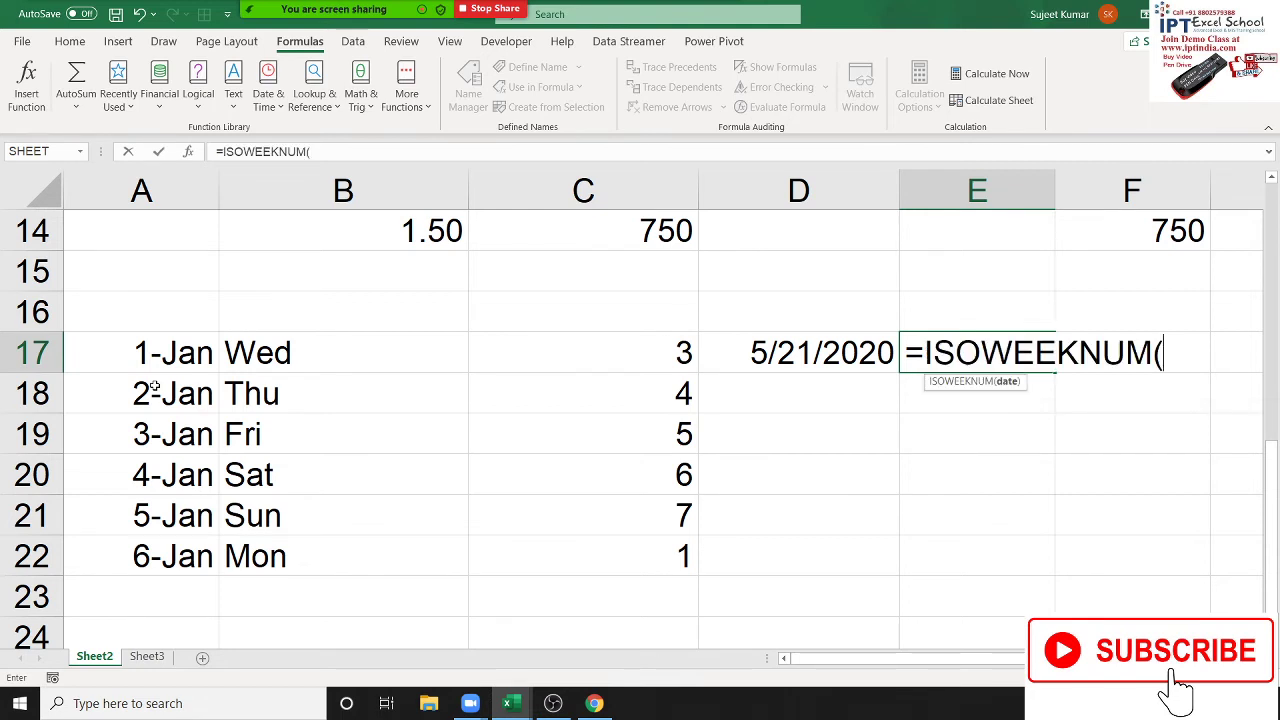
{"action": "key", "text": "Left"}
{"action": "key", "text": "Return"}
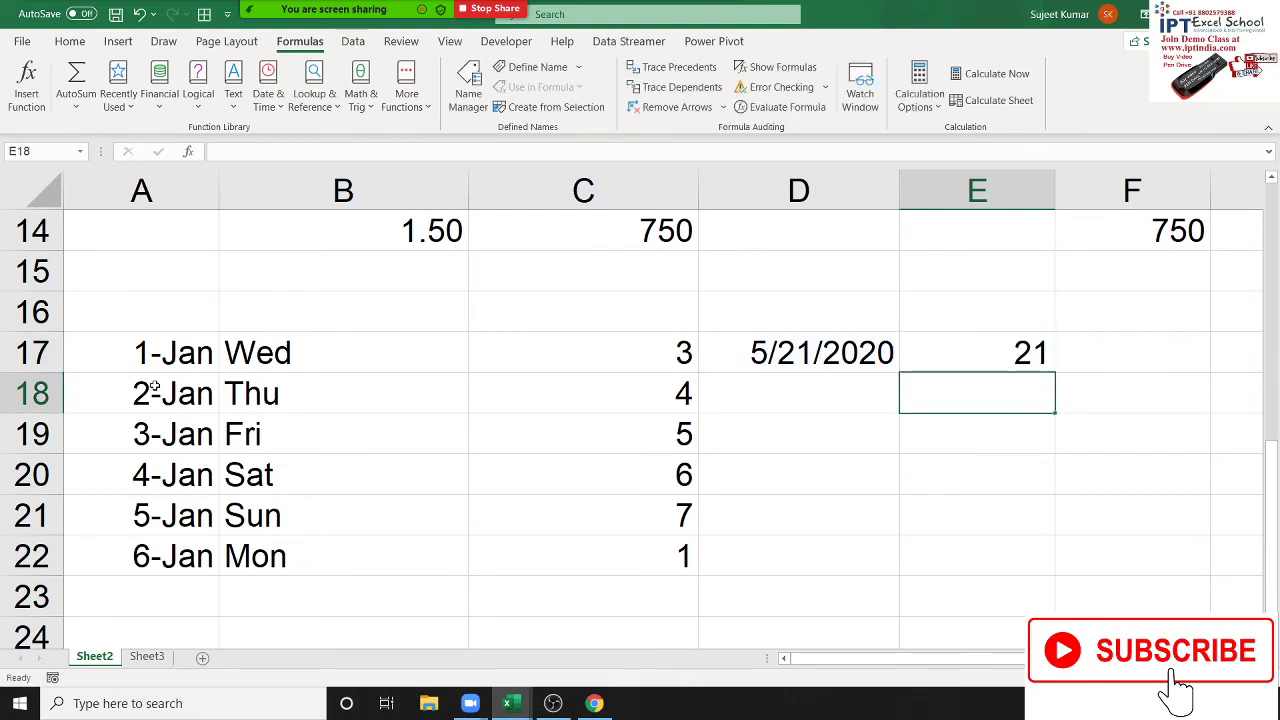
- Enter a WEEKNUM formula on D17 in E18, also returning 21
{"action": "type", "text": "=wee"}
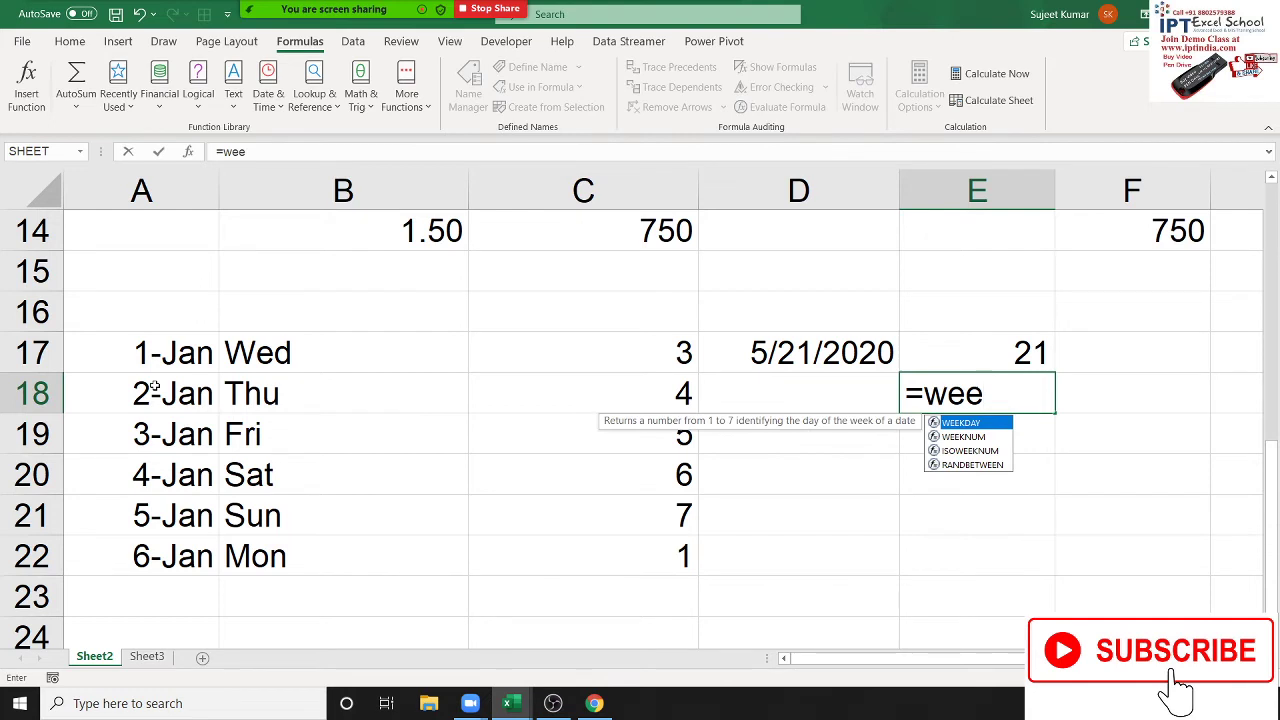
{"action": "key", "text": "Down"}
{"action": "key", "text": "Tab"}
{"action": "key", "text": "Left"}
{"action": "key", "text": "Up"}
{"action": "key", "text": "Return"}
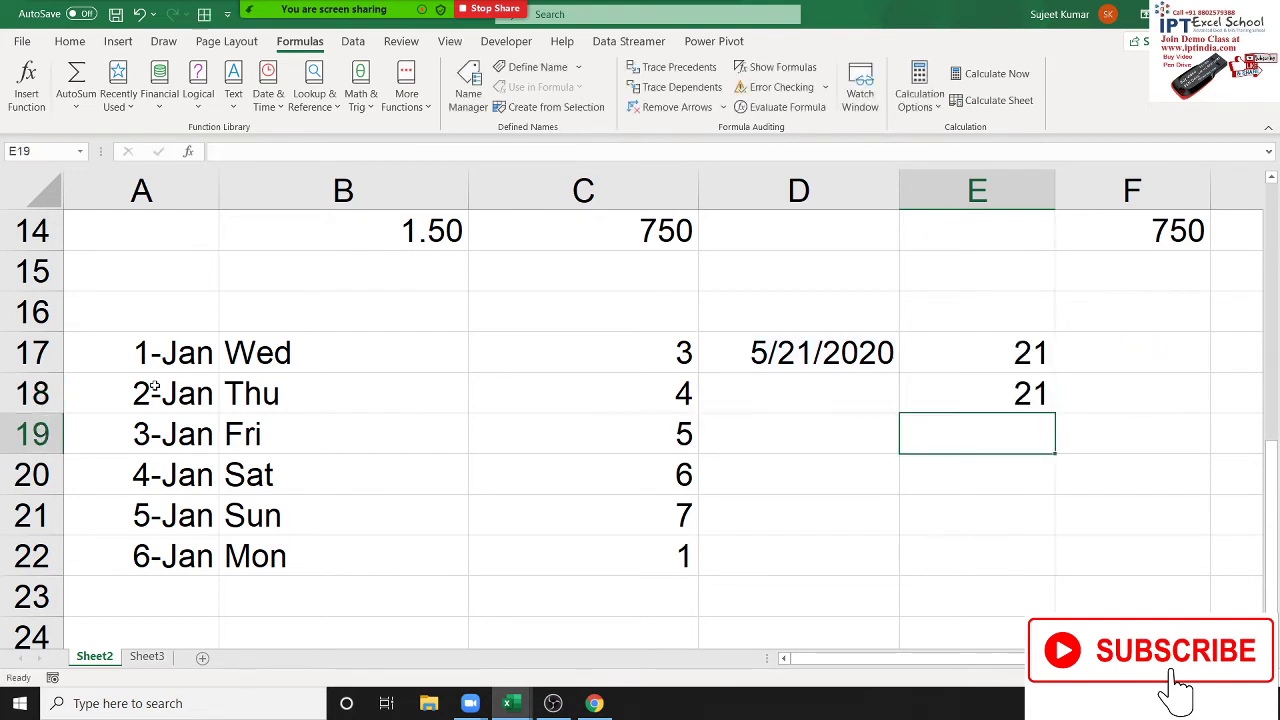
{"action": "key", "text": "Up"}
{"action": "key", "text": "Down"}
{"action": "key", "text": "Left"}
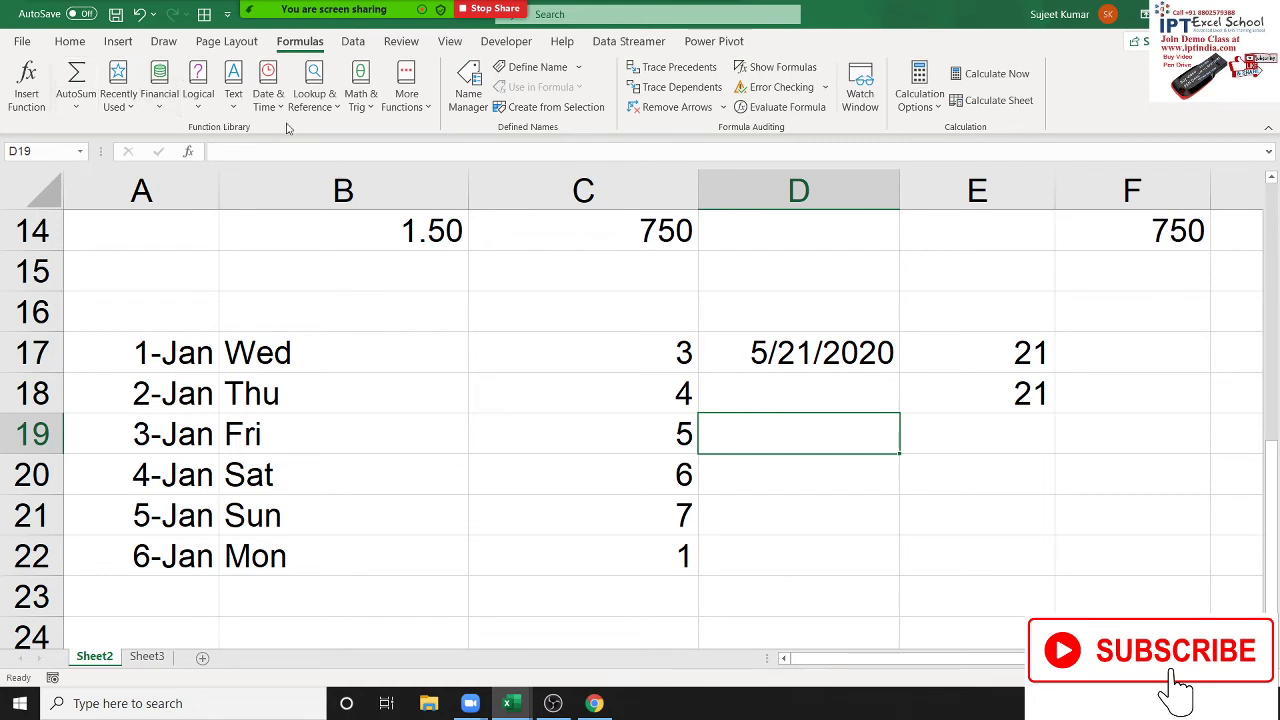
{"action": "left_click", "coordinate": [268, 95]}
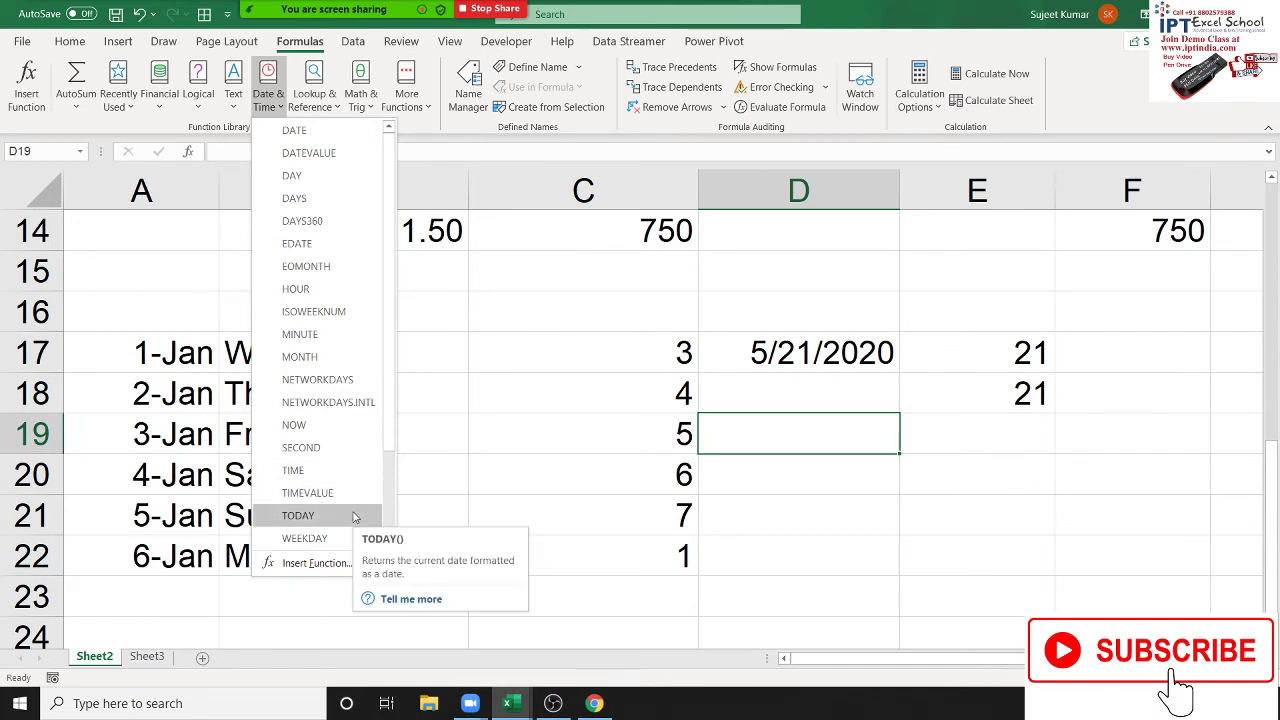
{"action": "scroll", "coordinate": [352, 520], "scroll_direction": "down", "scroll_amount": 2}
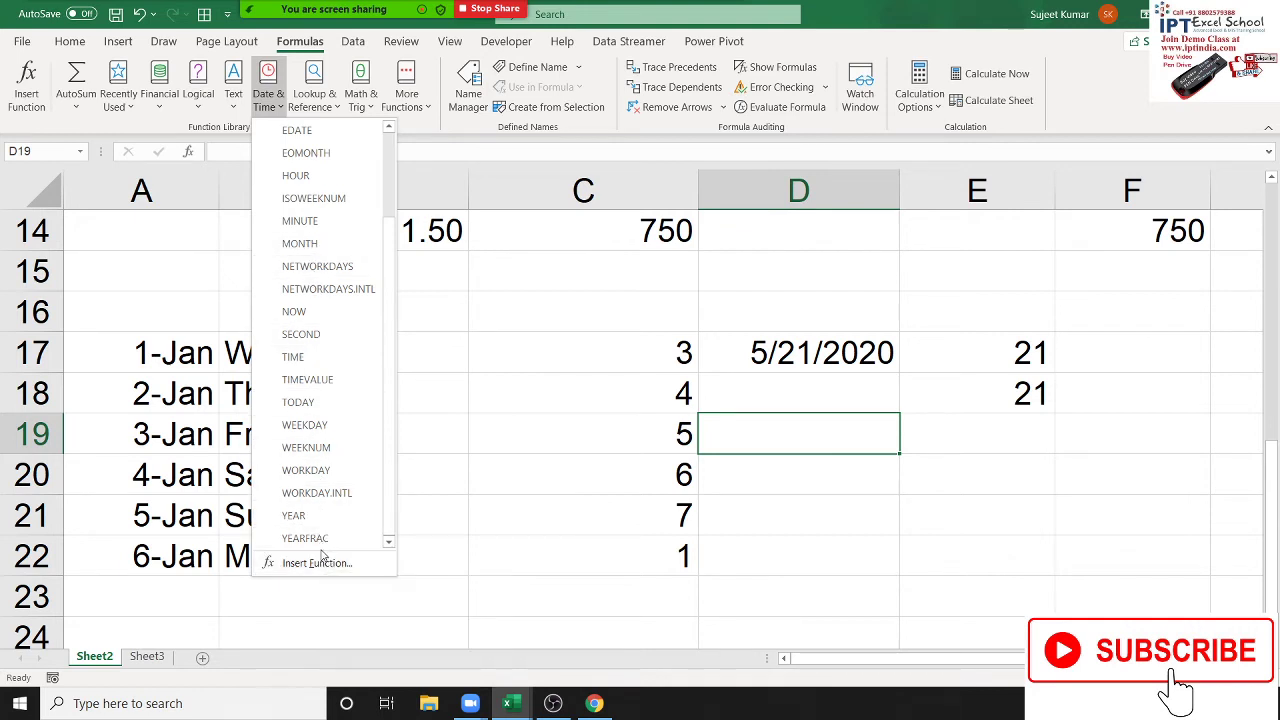
{"action": "left_click", "coordinate": [790, 540]}
{"action": "scroll", "coordinate": [765, 518], "scroll_direction": "down", "scroll_amount": 2}
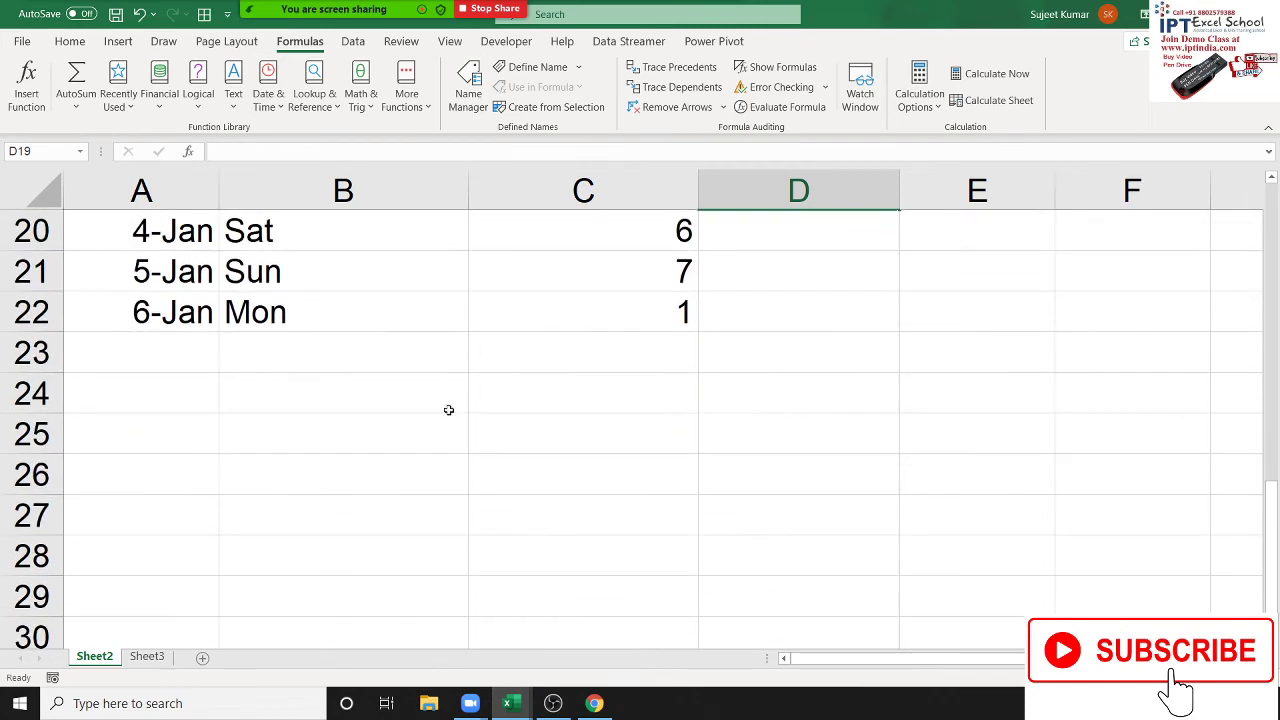
{"action": "left_click", "coordinate": [412, 378]}
- Enter 1-Jan in B24 and today's date, 5/21/2020, in C24
{"action": "scroll", "coordinate": [408, 381], "scroll_direction": "up", "scroll_amount": 2}
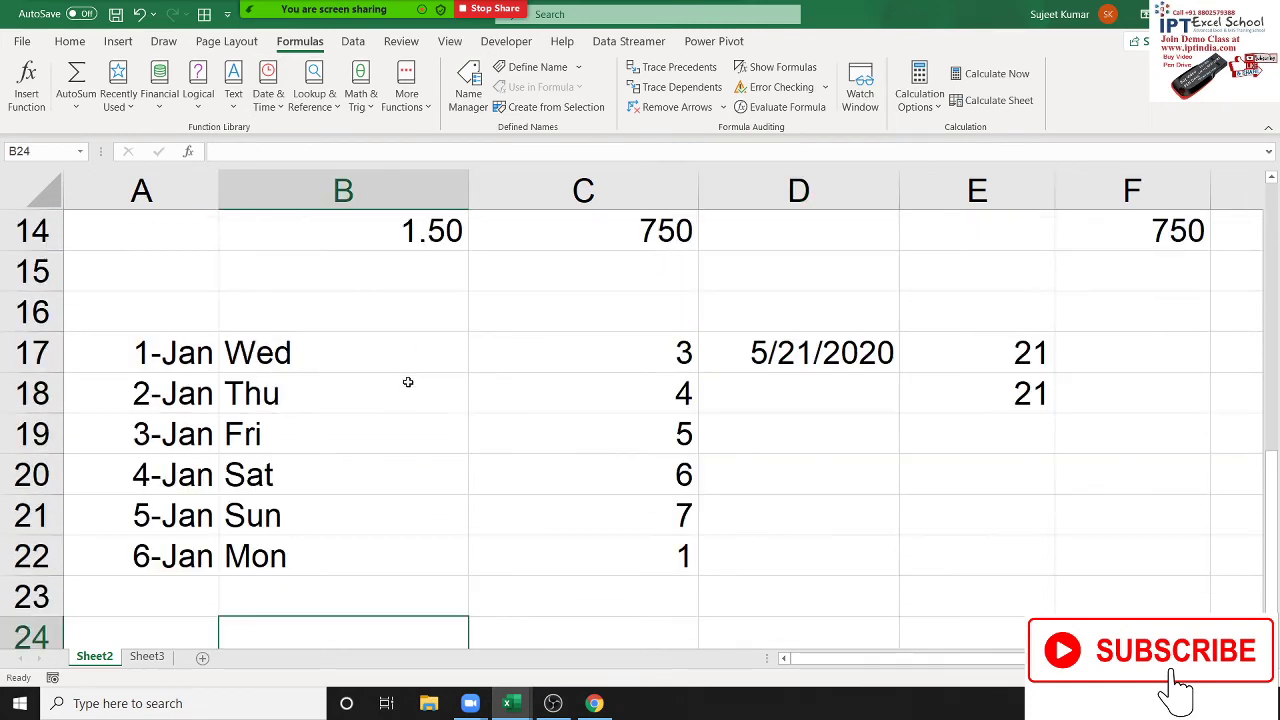
{"action": "scroll", "coordinate": [408, 383], "scroll_direction": "down", "scroll_amount": 3}
{"action": "scroll", "coordinate": [408, 385], "scroll_direction": "up", "scroll_amount": 1}
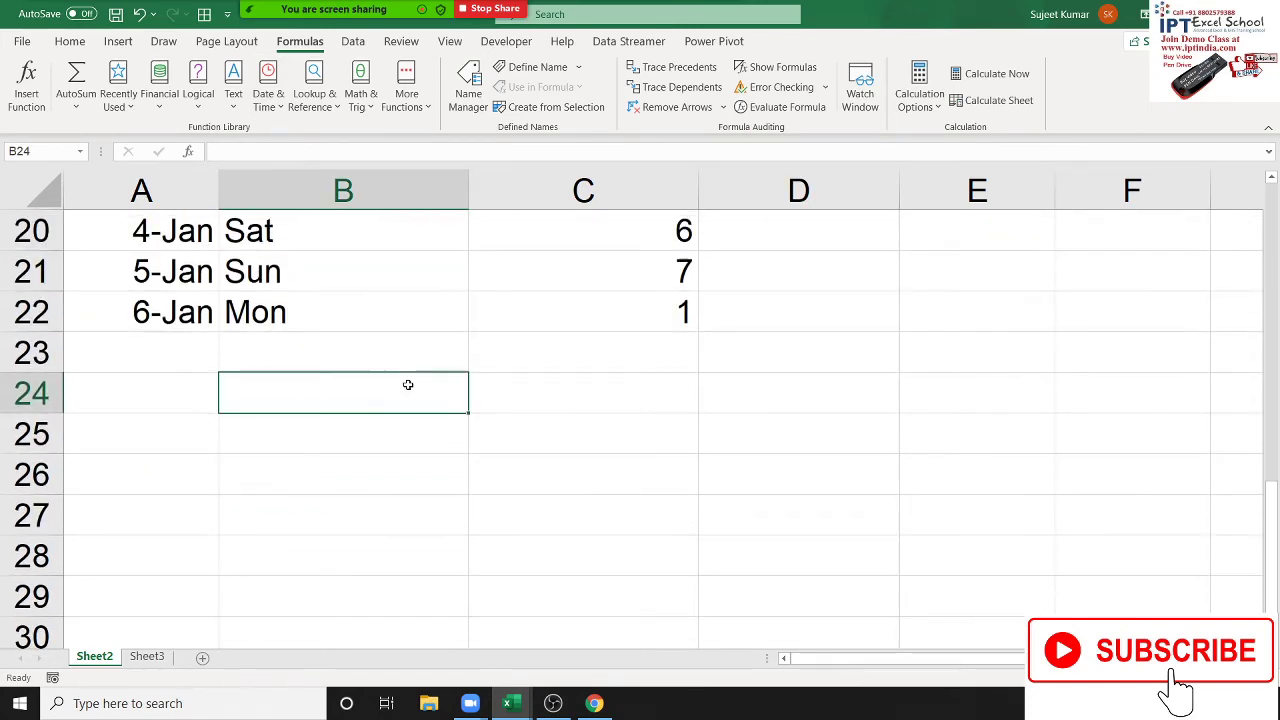
{"action": "type", "text": "1/1"}
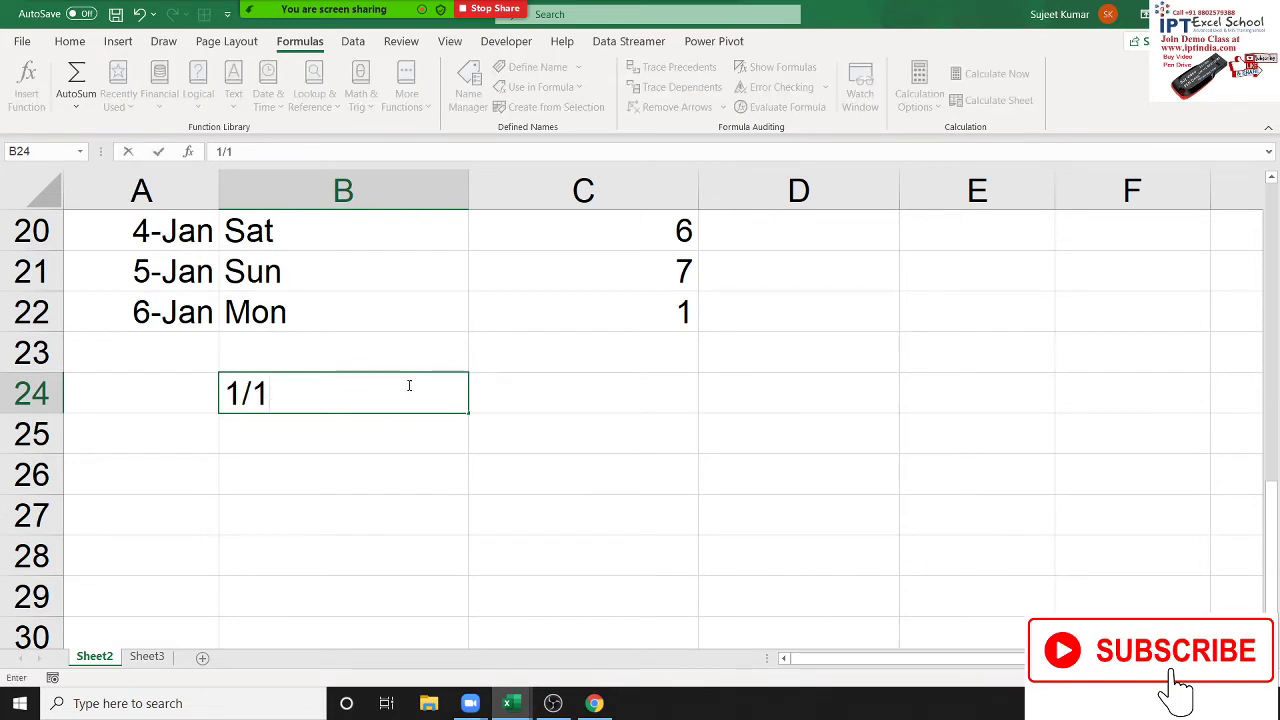
{"action": "key", "text": "Tab"}
{"action": "key", "text": "ctrl+semicolon"}
{"action": "key", "text": "Return"}
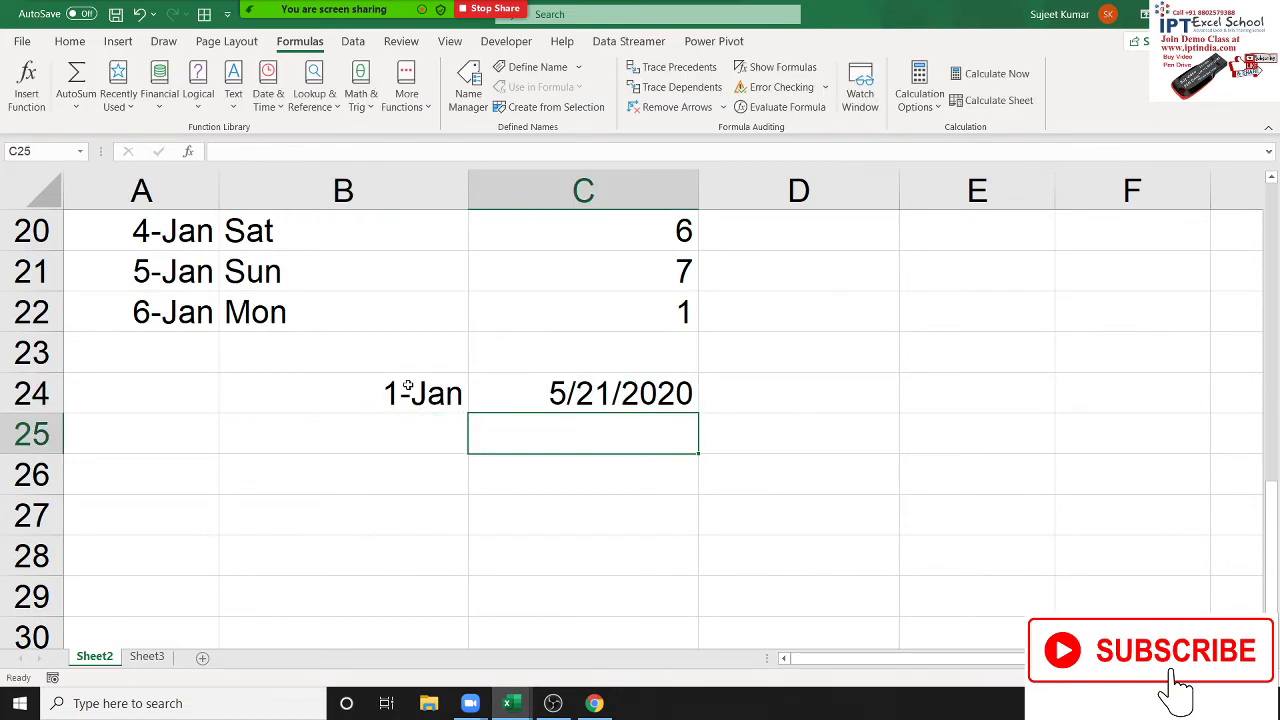
- Enter the amount 500000 in D23
{"action": "key", "text": "Up"}
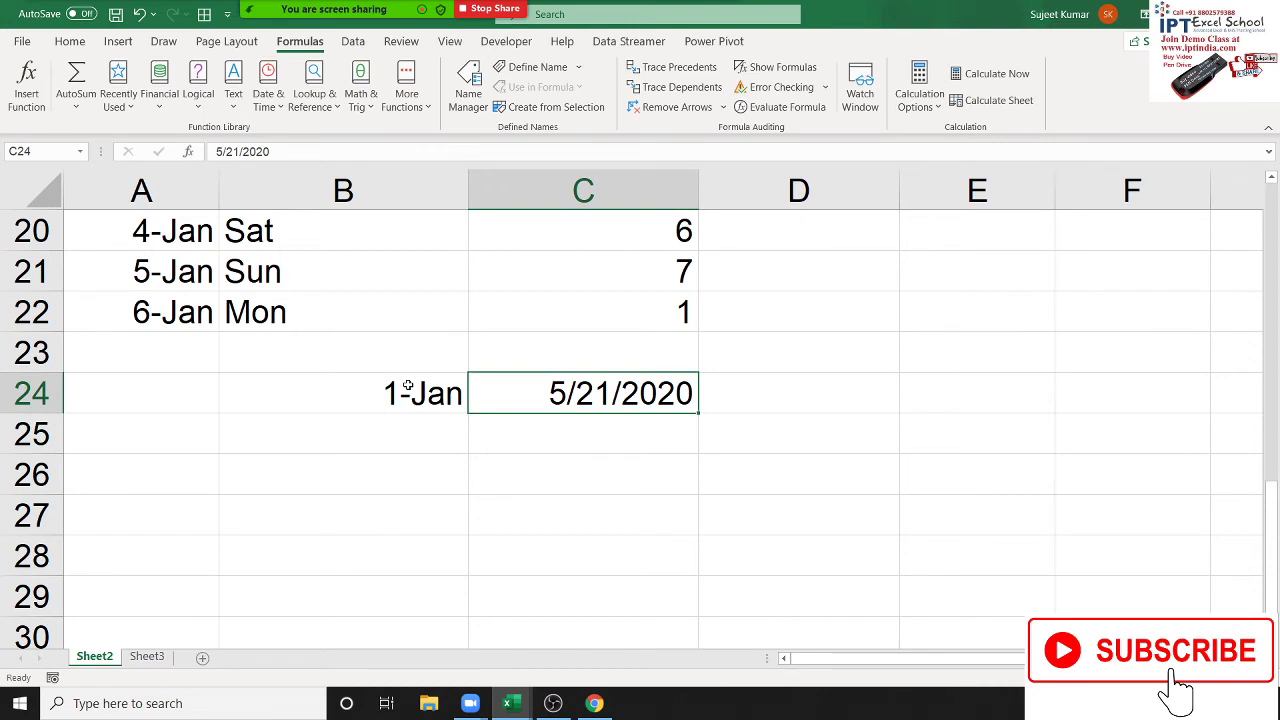
{"action": "key", "text": "Right"}
{"action": "key", "text": "Up"}
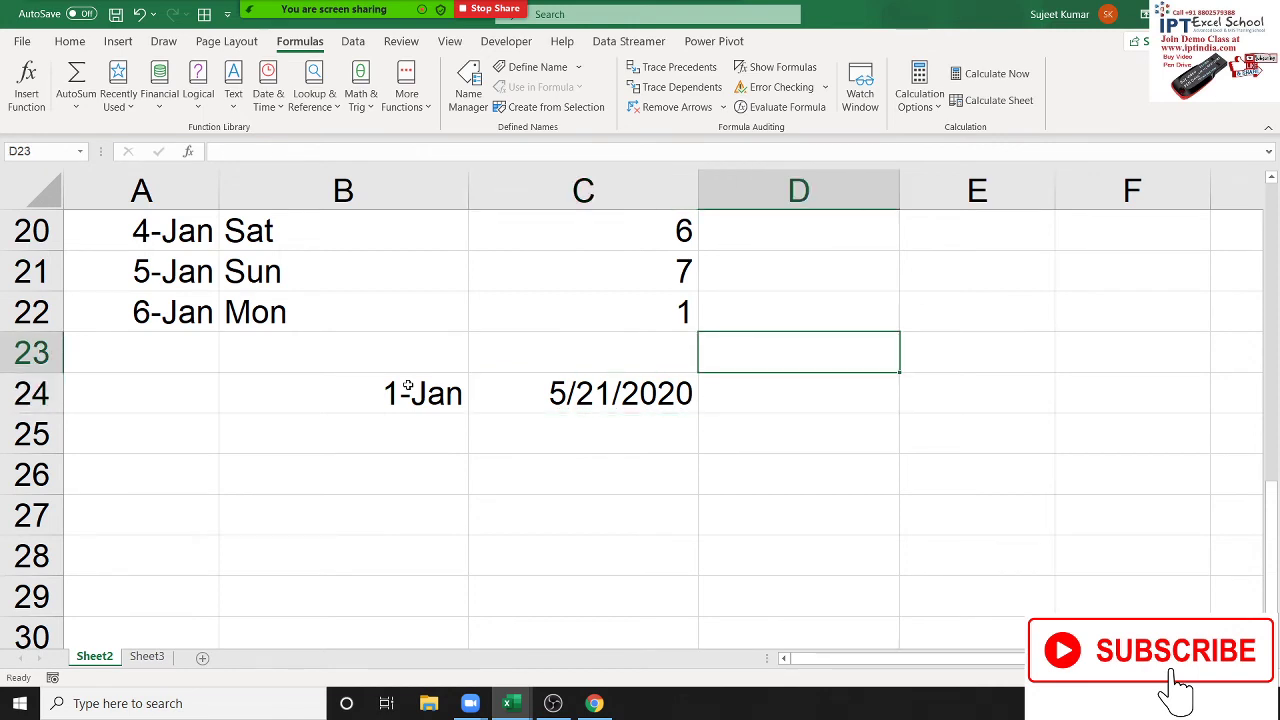
{"action": "type", "text": "5"}
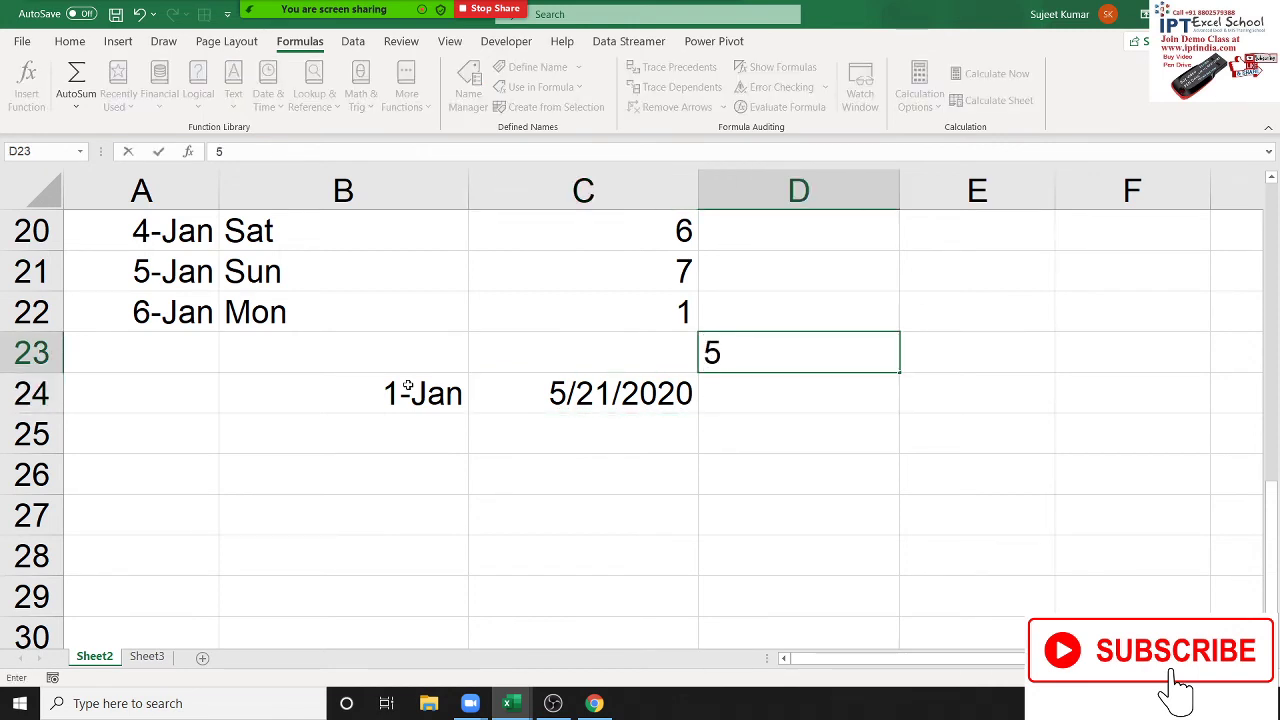
{"action": "type", "text": "00000"}
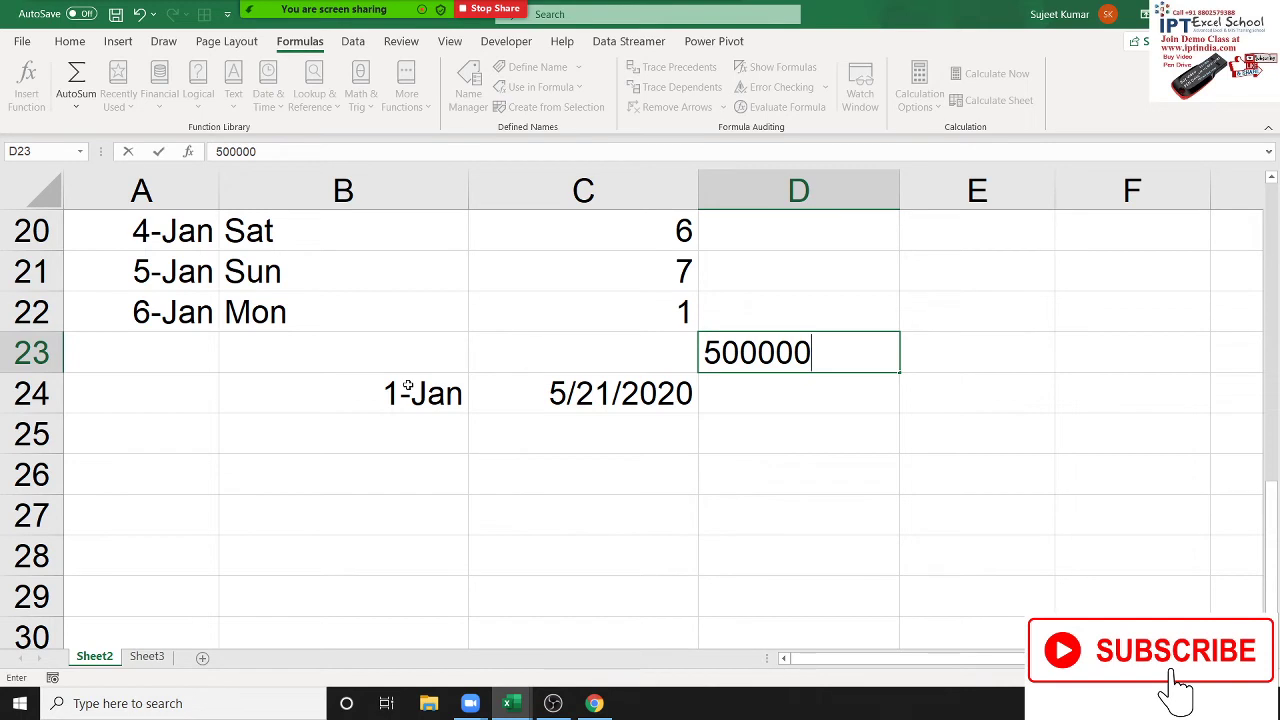
{"action": "key", "text": "Return"}
{"action": "key", "text": "Left"}
{"action": "key", "text": "Down"}
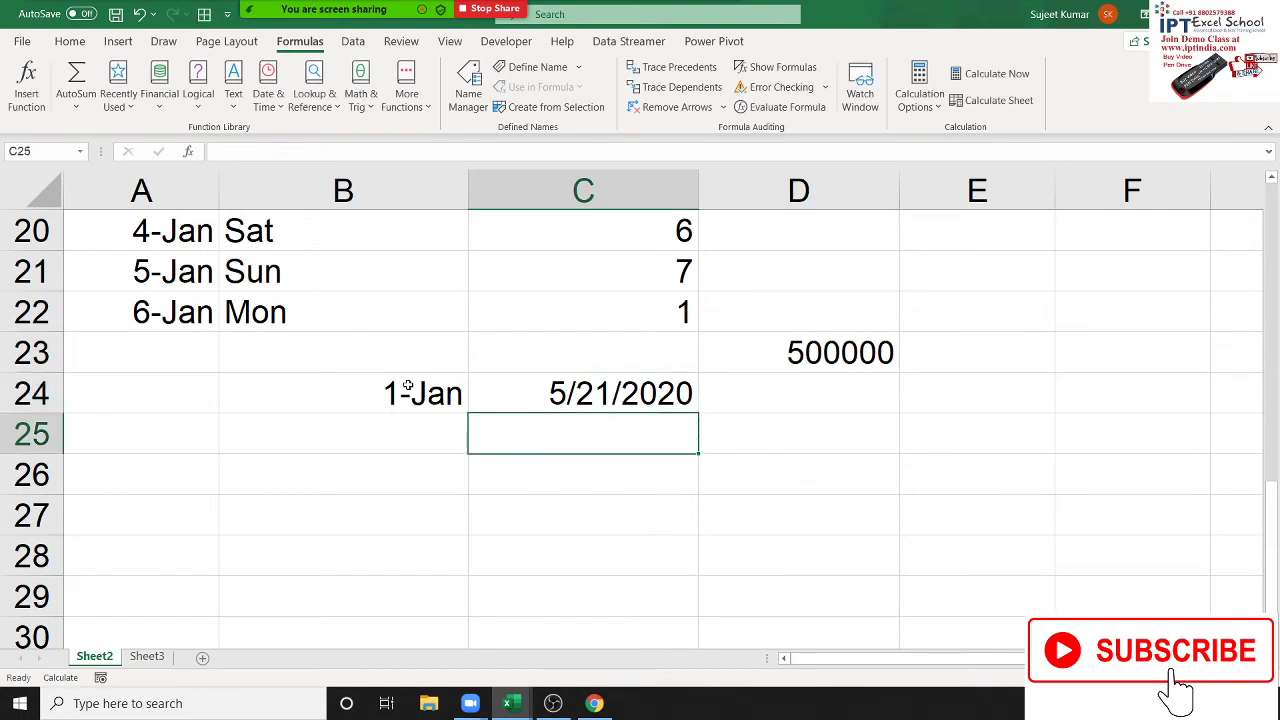
{"action": "key", "text": "Up"}
{"action": "key", "text": "Down"}
{"action": "key", "text": "Up"}
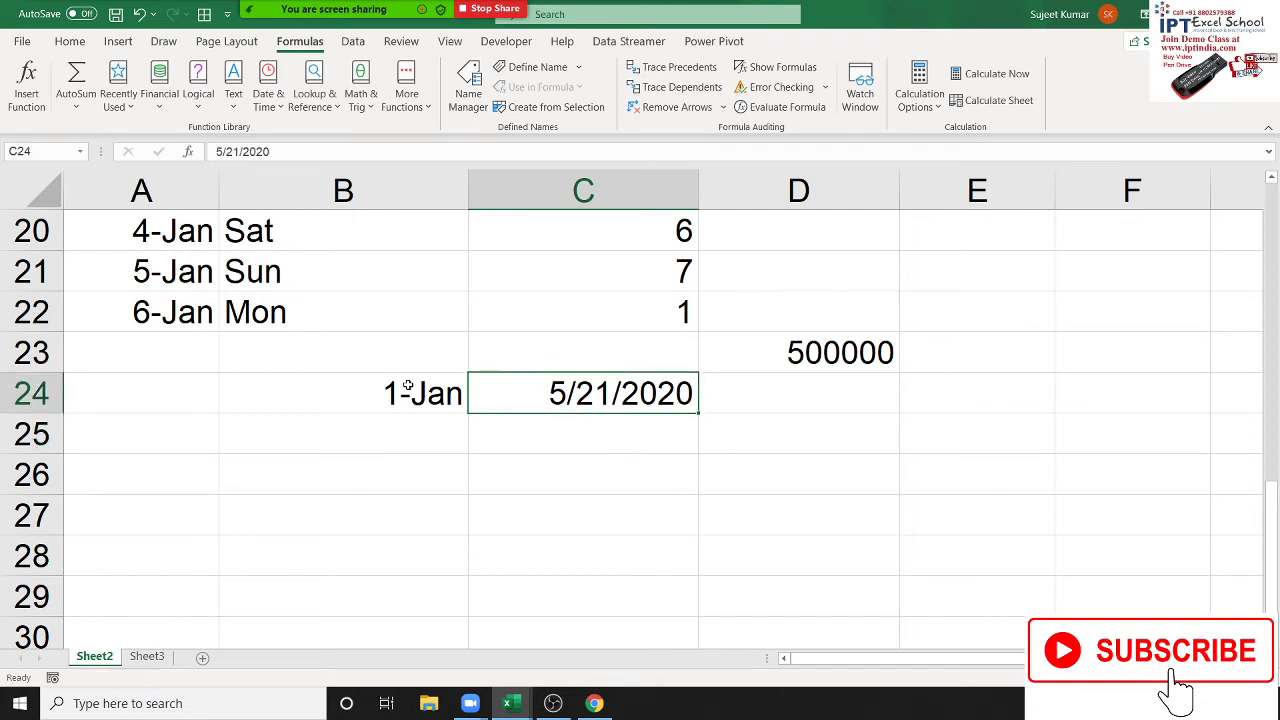
{"action": "key", "text": "Right"}
- Enter =C24-B24 in D24, giving 141 days
{"action": "type", "text": "="}
{"action": "key", "text": "Left"}
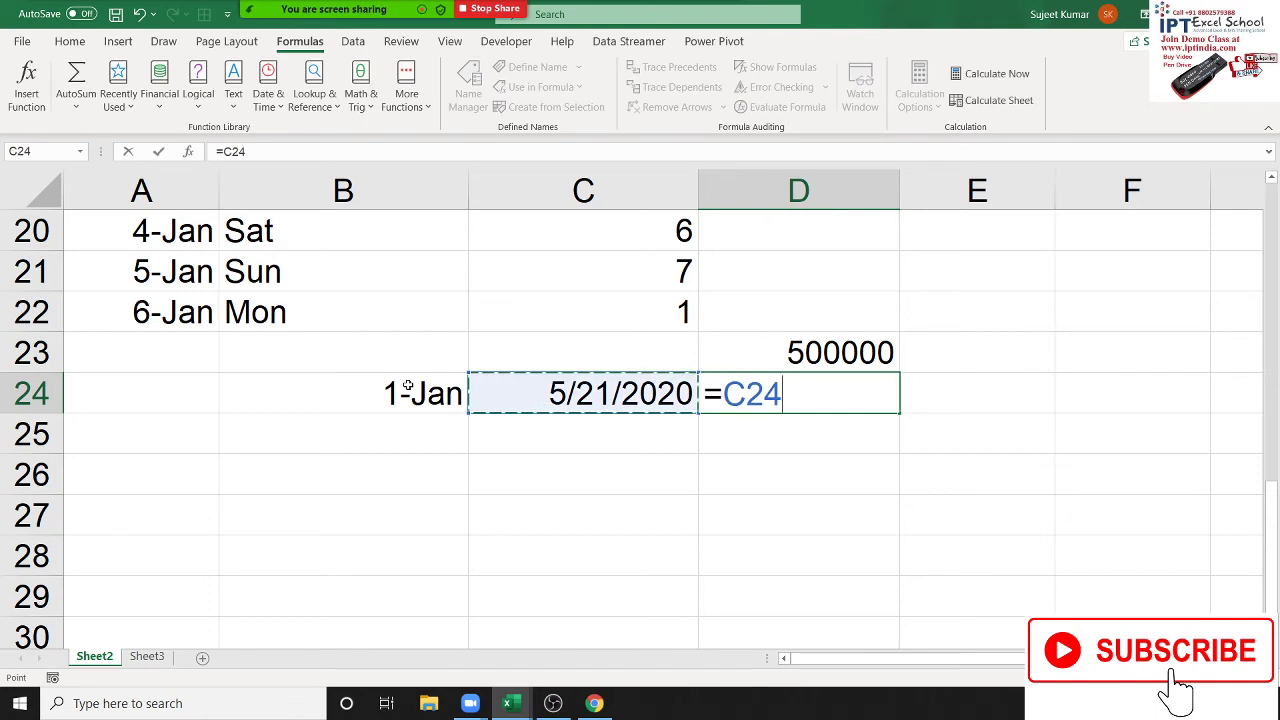
{"action": "type", "text": "-"}
{"action": "key", "text": "Left"}
{"action": "key", "text": "Left"}
{"action": "key", "text": "Return"}
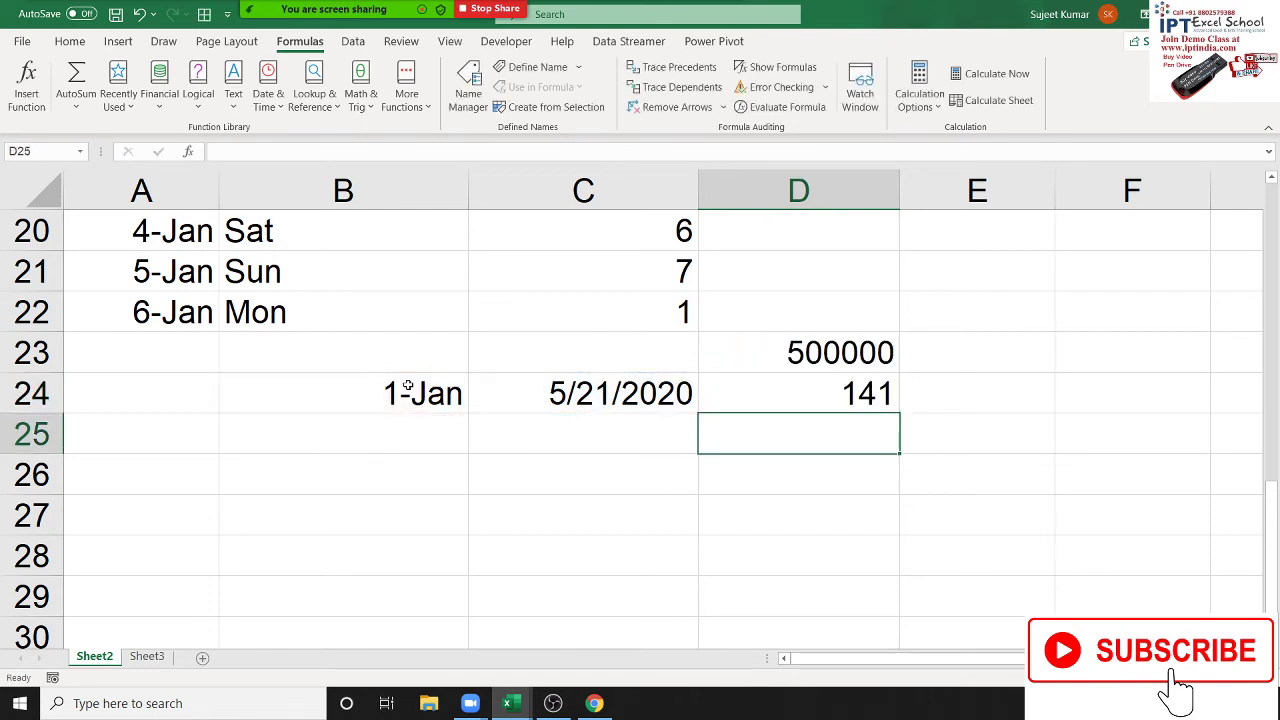
{"action": "key", "text": "Up"}
{"action": "key", "text": "Right"}
- Enter =D24/365 in E24 and format it as a percentage, showing 39%
{"action": "type", "text": "="}
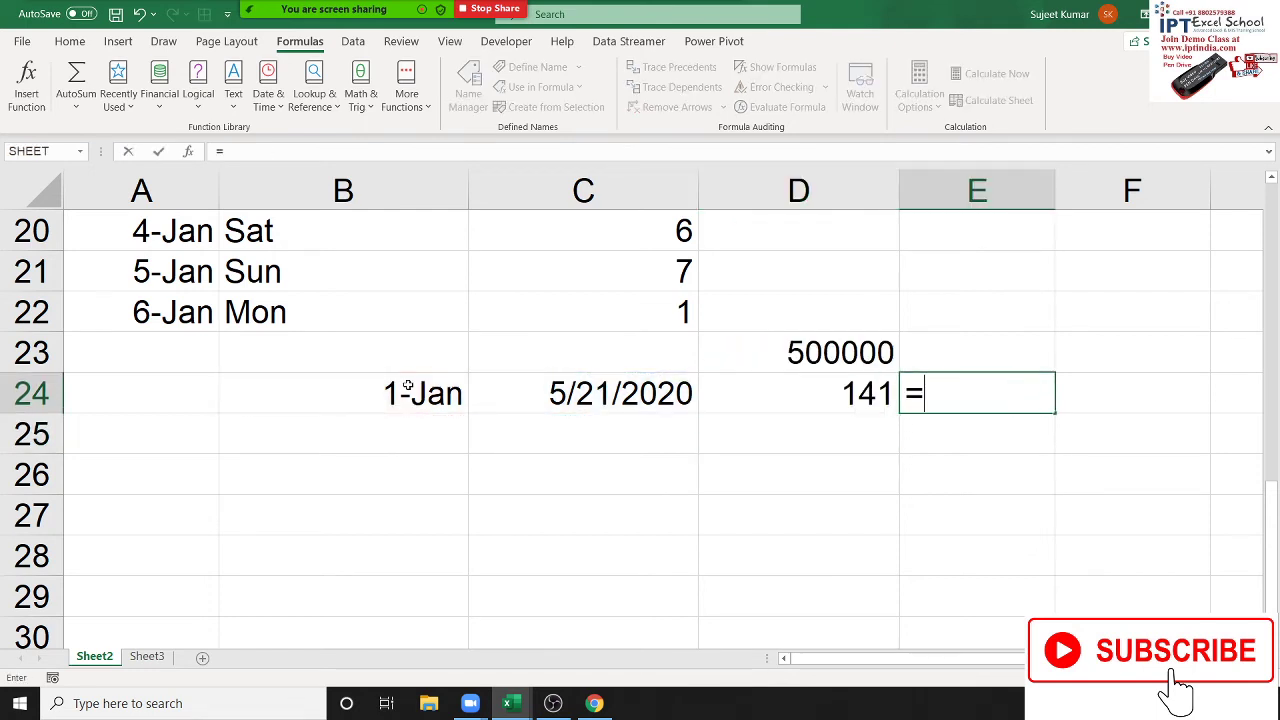
{"action": "key", "text": "Left"}
{"action": "type", "text": "/3"}
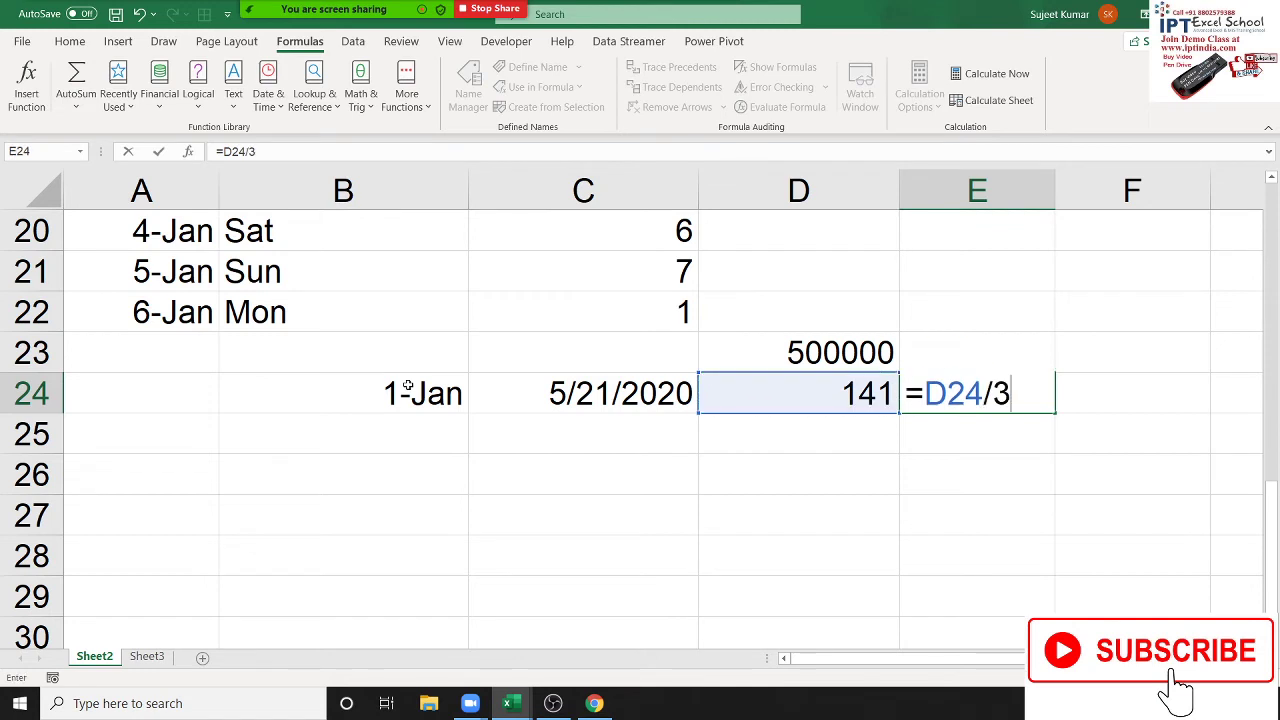
{"action": "type", "text": "65"}
{"action": "key", "text": "Return"}
{"action": "key", "text": "Up"}
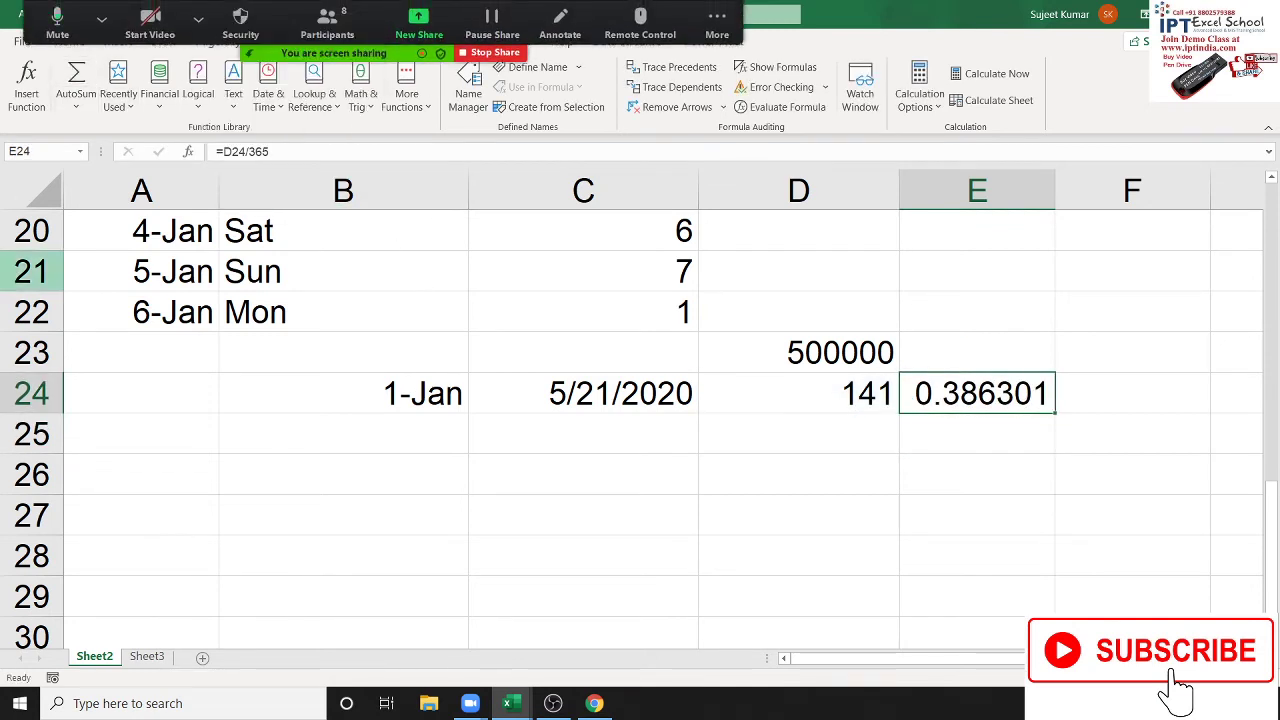
{"action": "left_click", "coordinate": [65, 52]}
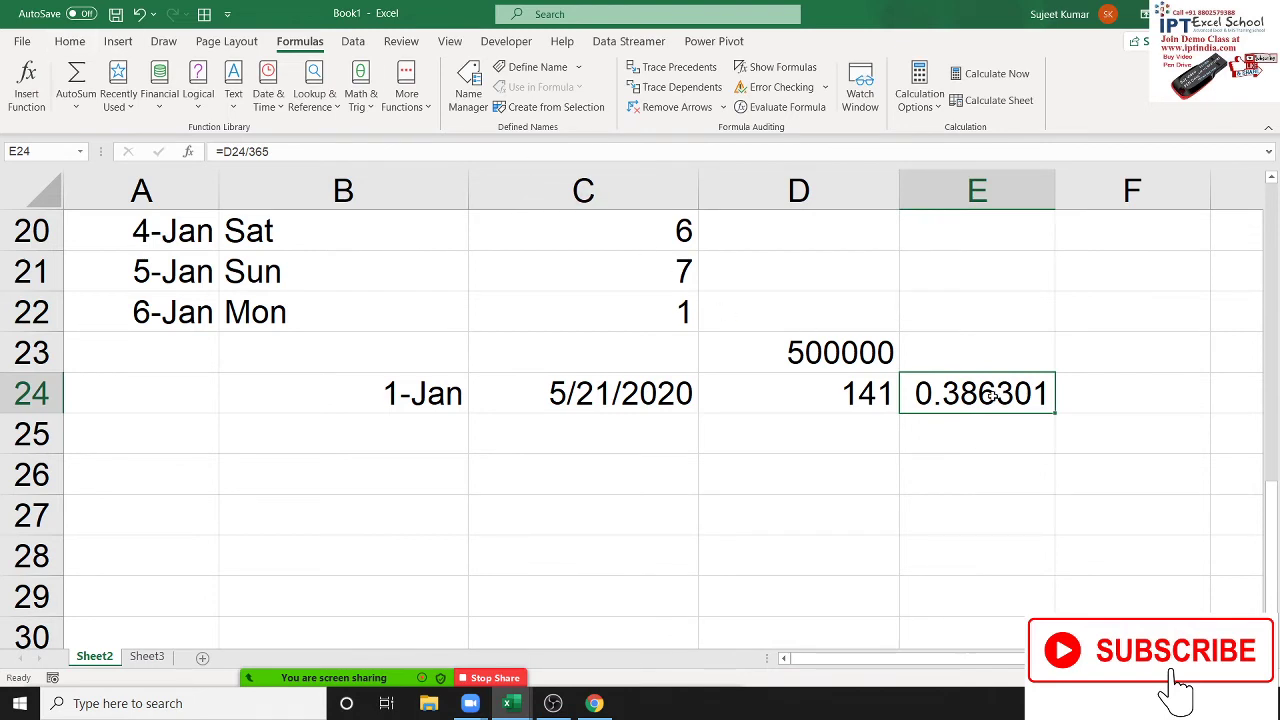
{"action": "key", "text": "ctrl+shift+5"}
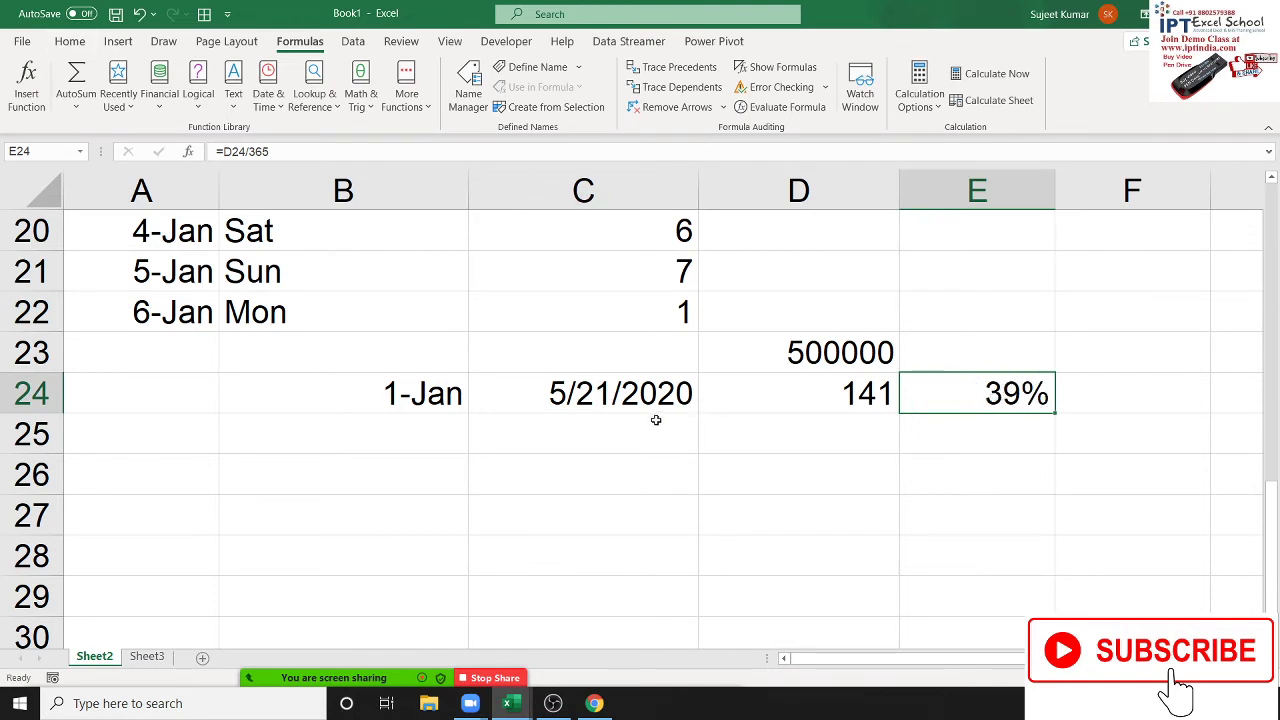
{"action": "left_click", "coordinate": [648, 435]}
- Enter =YEARFRAC(B24,C24) in C25 and format it as a percentage, showing 39%
{"action": "type", "text": "="}
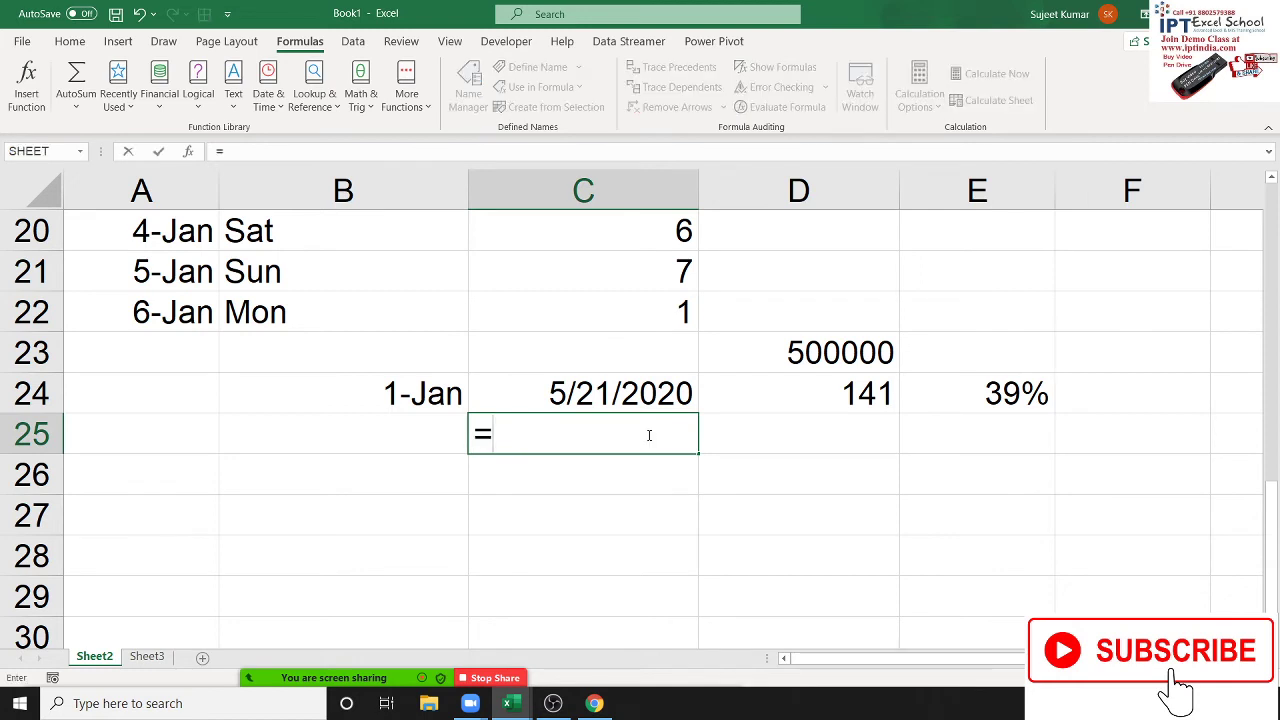
{"action": "type", "text": "y"}
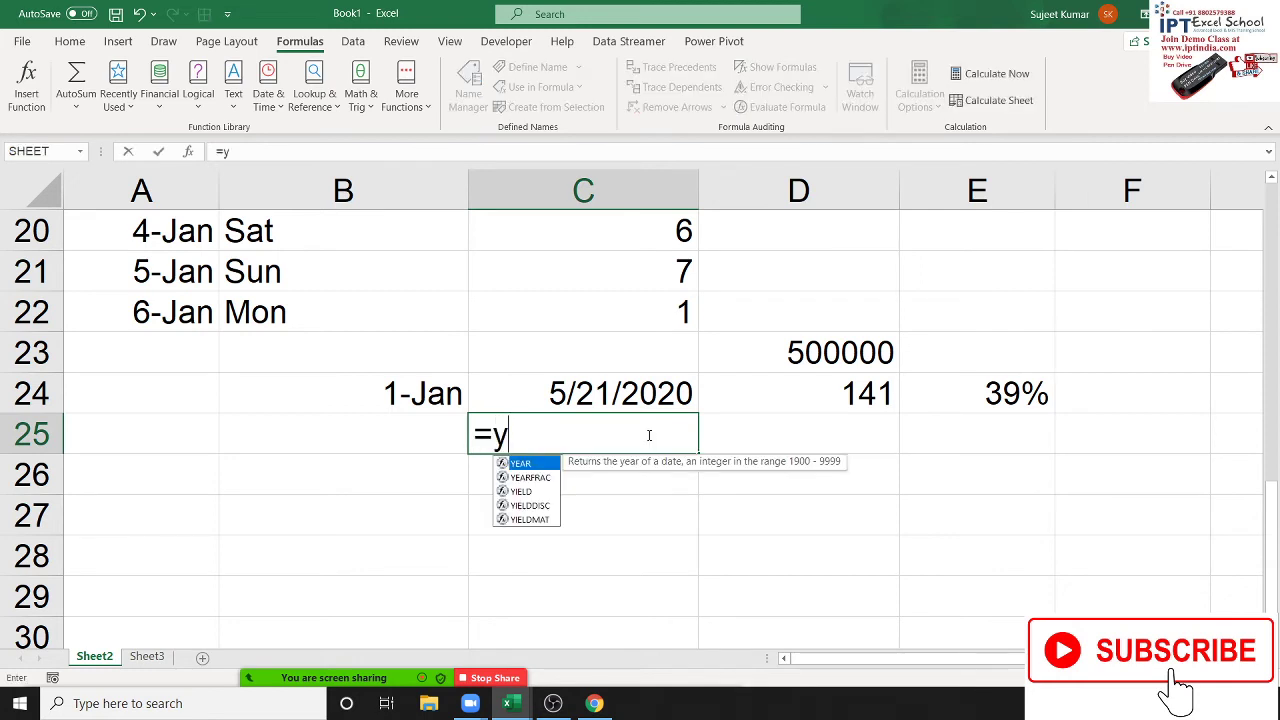
{"action": "key", "text": "Down"}
{"action": "key", "text": "Tab"}
{"action": "key", "text": "Left"}
{"action": "key", "text": "Up"}
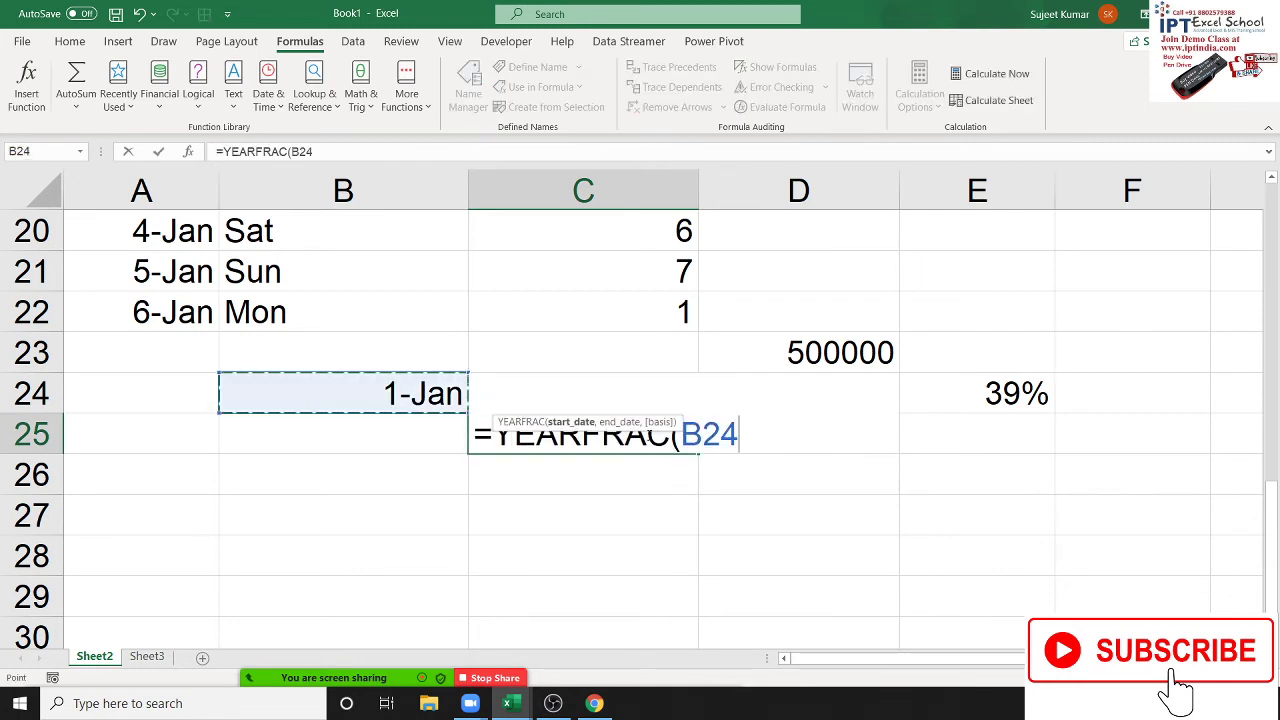
{"action": "type", "text": ","}
{"action": "key", "text": "Up"}
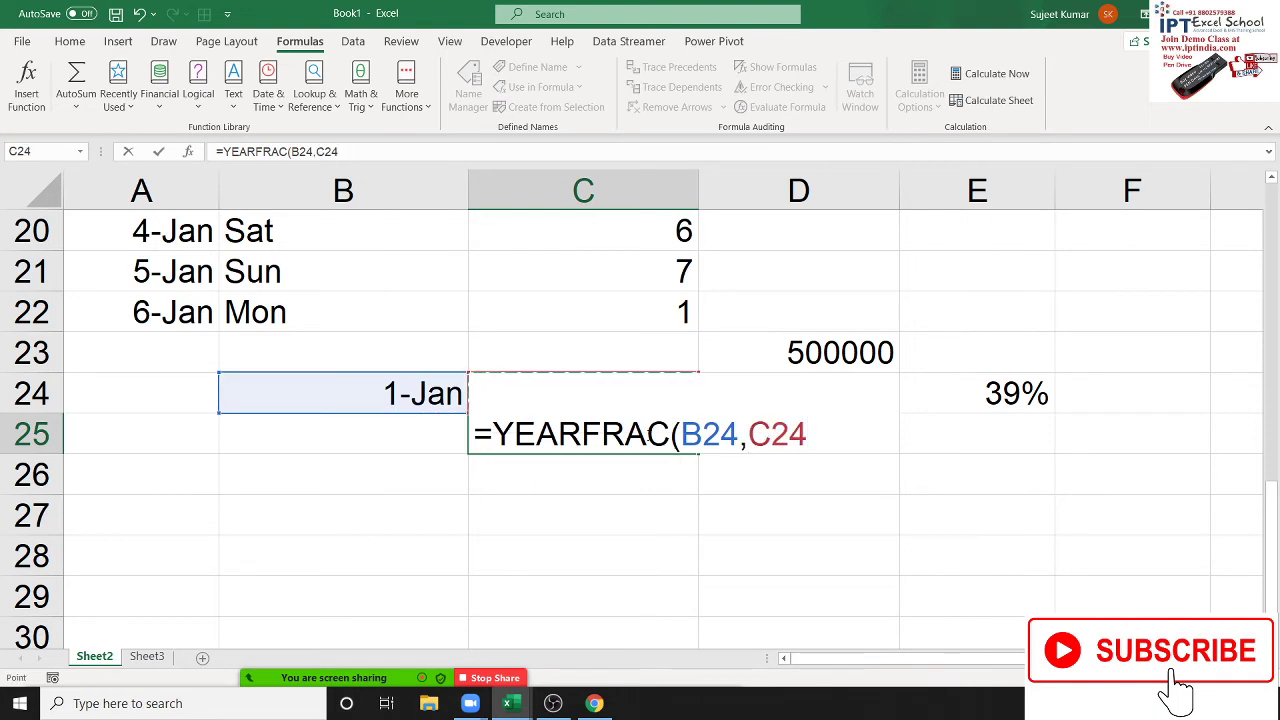
{"action": "key", "text": "Return"}
{"action": "left_click", "coordinate": [655, 433]}
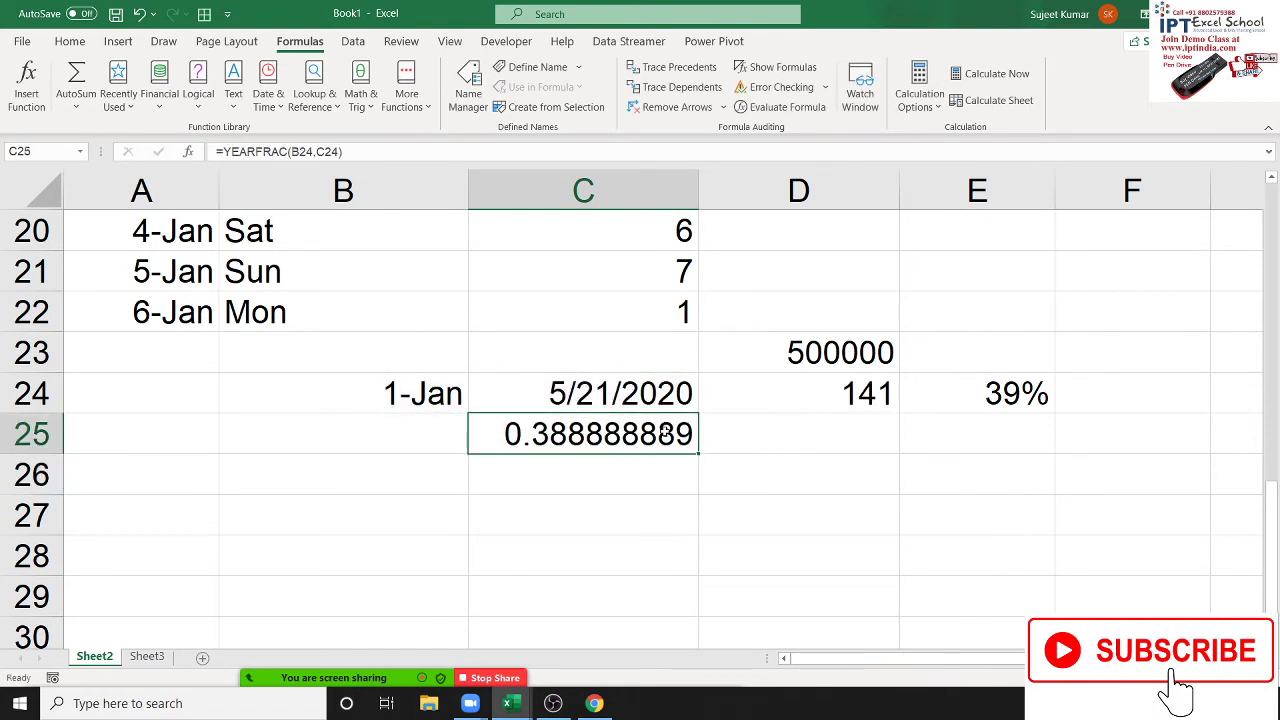
{"action": "key", "text": "ctrl+shift+5"}
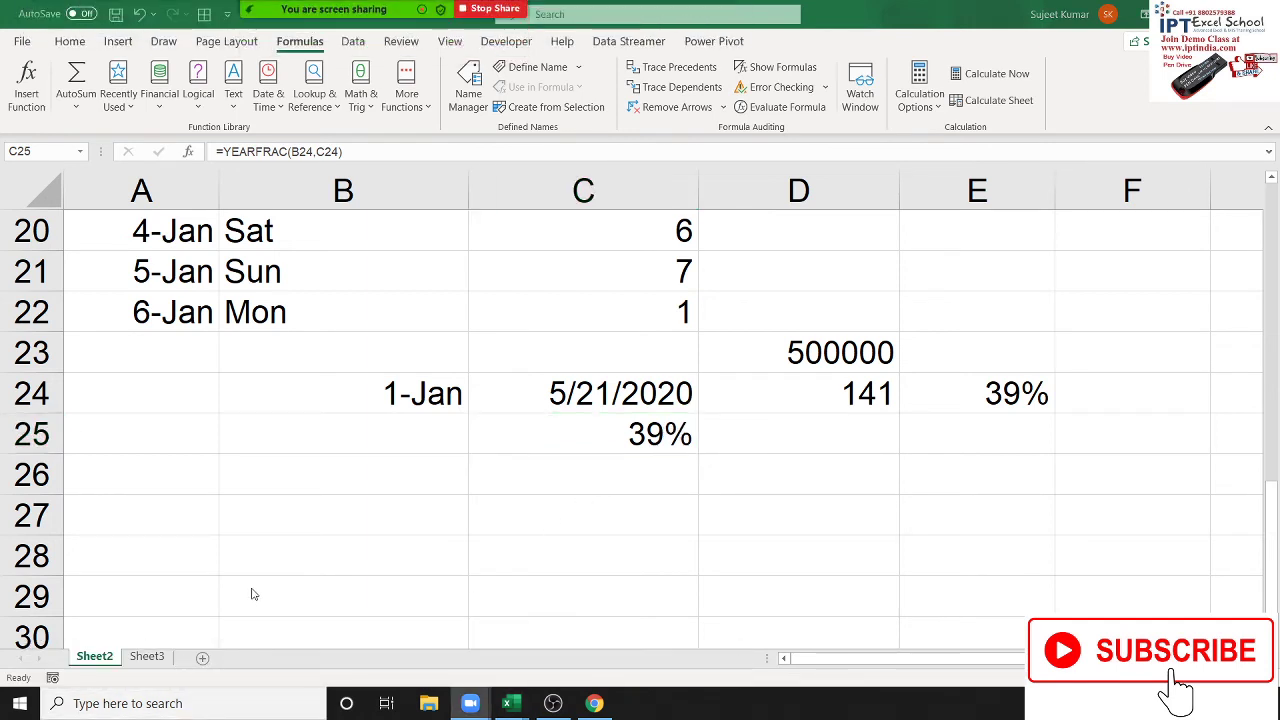
- Scroll back up the sheet and bring up File Explorer
{"action": "scroll", "coordinate": [250, 523], "scroll_direction": "up", "scroll_amount": 3}
{"action": "scroll", "coordinate": [250, 523], "scroll_direction": "up", "scroll_amount": 3}
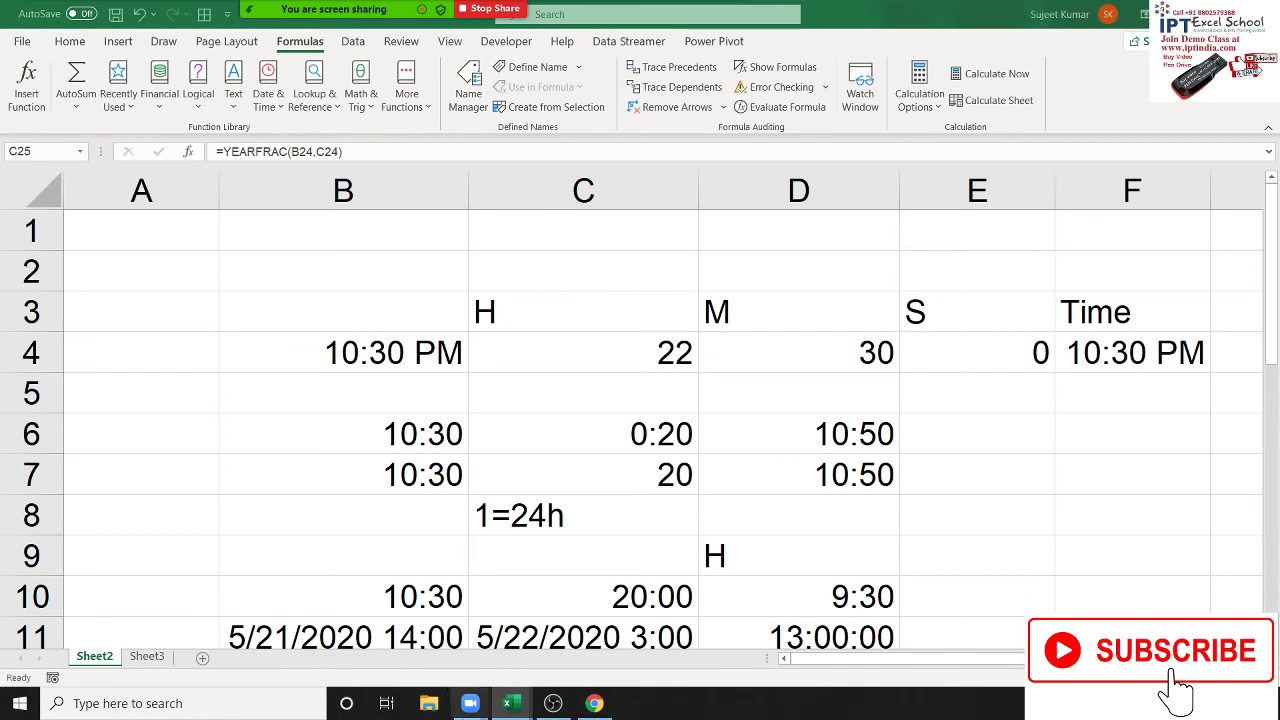
{"action": "left_click", "coordinate": [428, 703]}
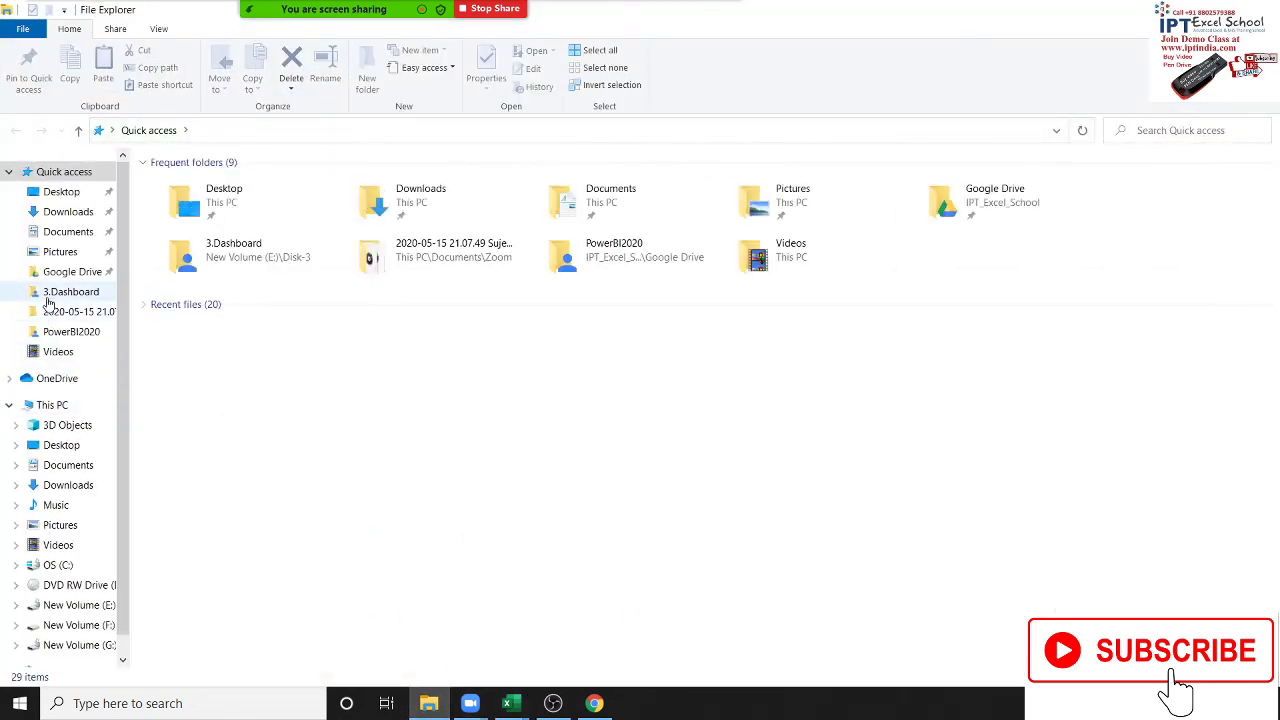
- Search Downloads for 'Test' and open the Test (3) workbook in Excel
{"action": "left_click", "coordinate": [68, 211]}
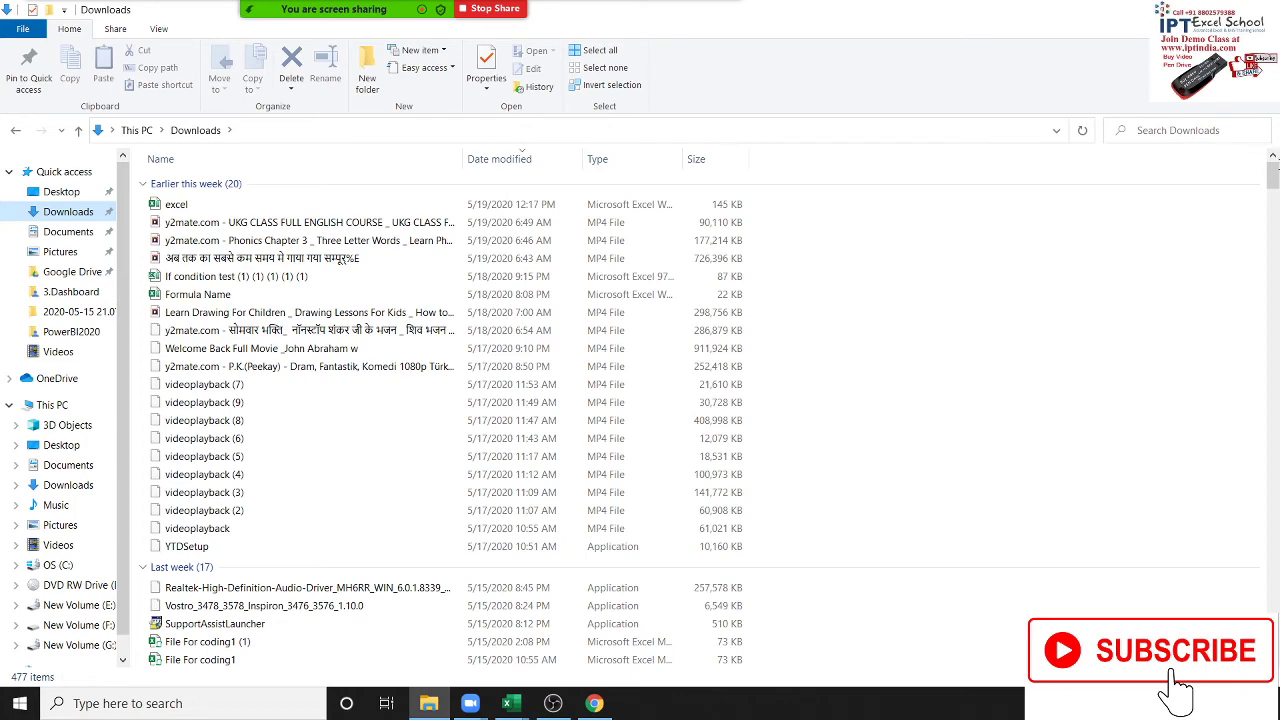
{"action": "scroll", "coordinate": [700, 400], "scroll_direction": "down", "scroll_amount": 2}
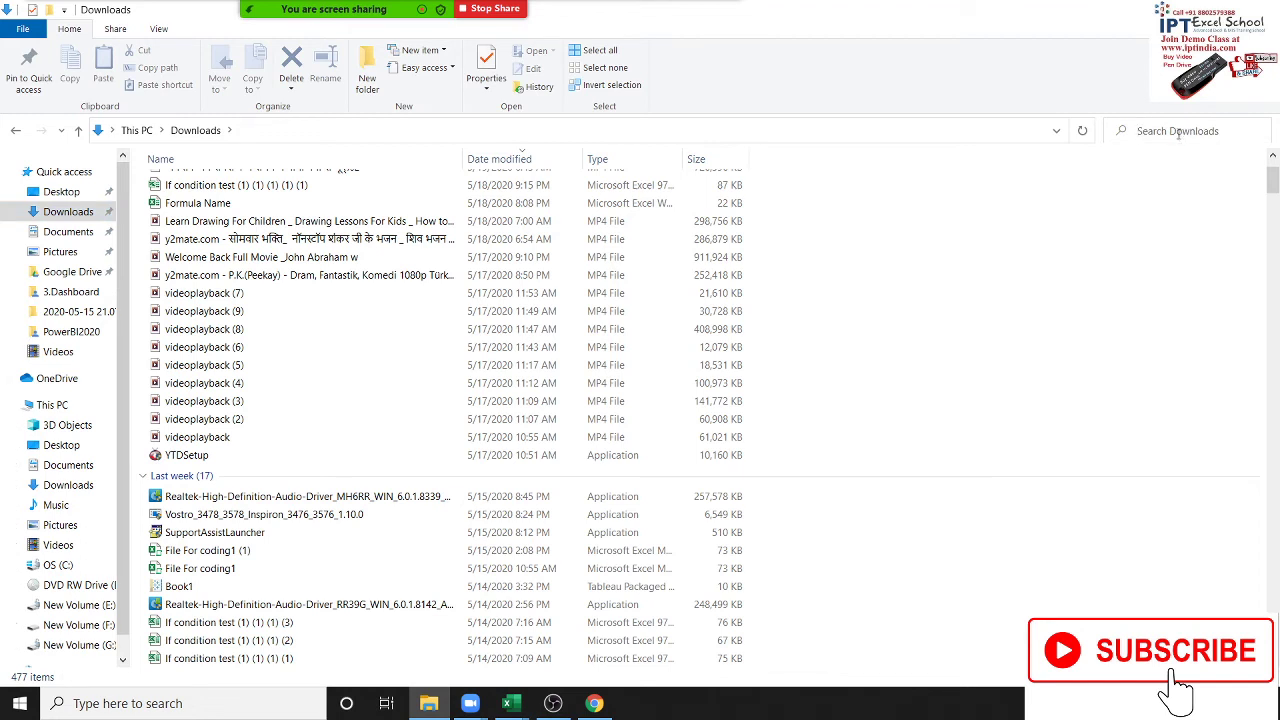
{"action": "left_click", "coordinate": [1178, 131]}
{"action": "type", "text": "Test"}
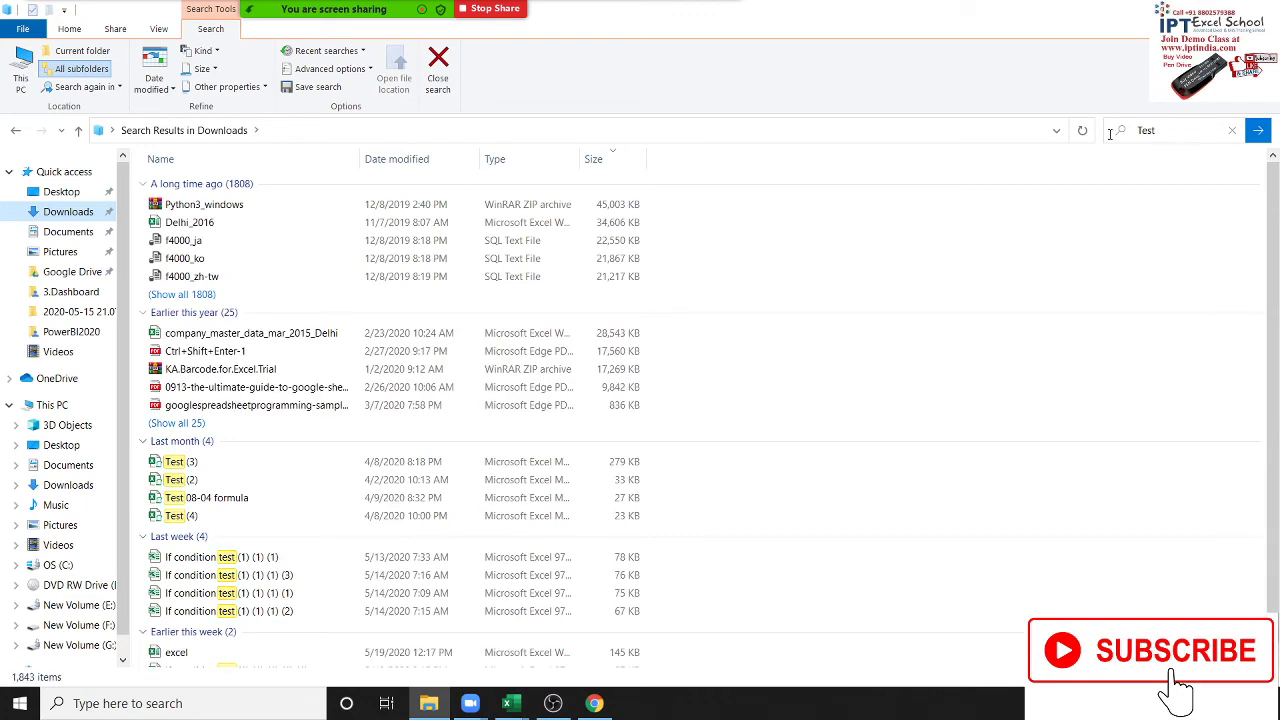
{"action": "left_click", "coordinate": [169, 459]}
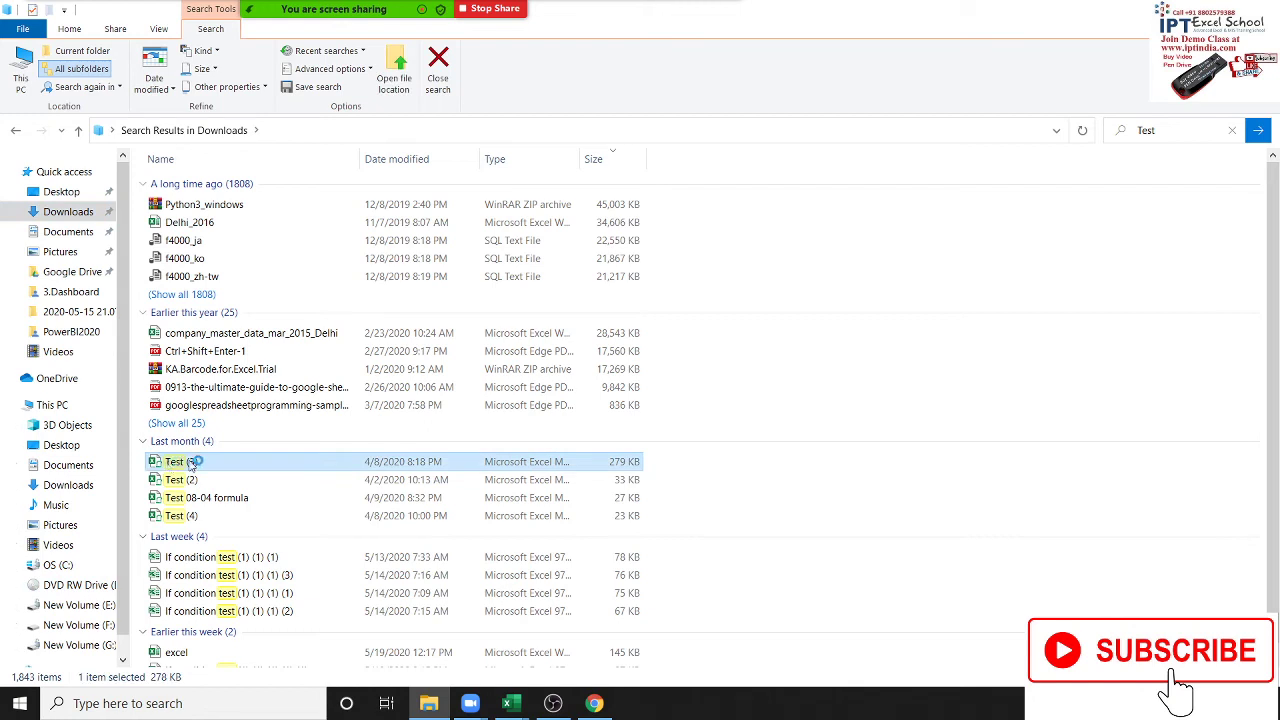
{"action": "double_click", "coordinate": [192, 463]}
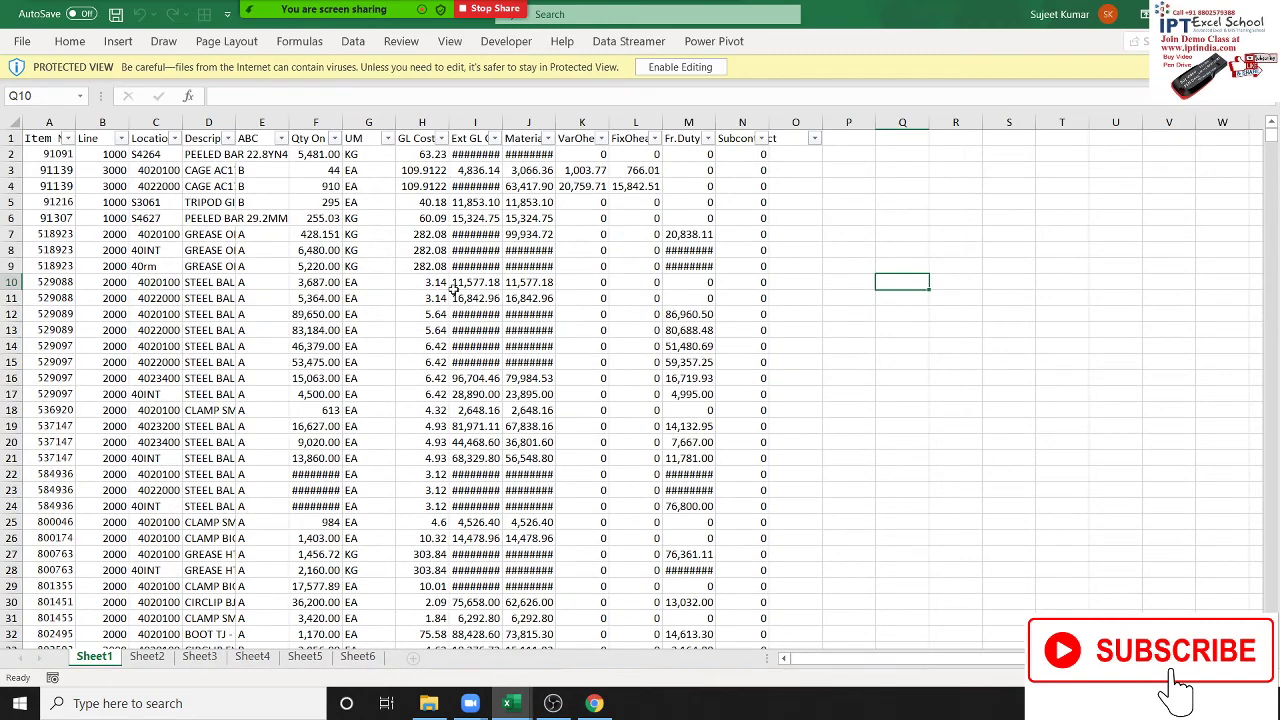
- Enable editing on Test (3) and look through Sheet2, Sheet3 and Sheet1
{"action": "left_click", "coordinate": [682, 67]}
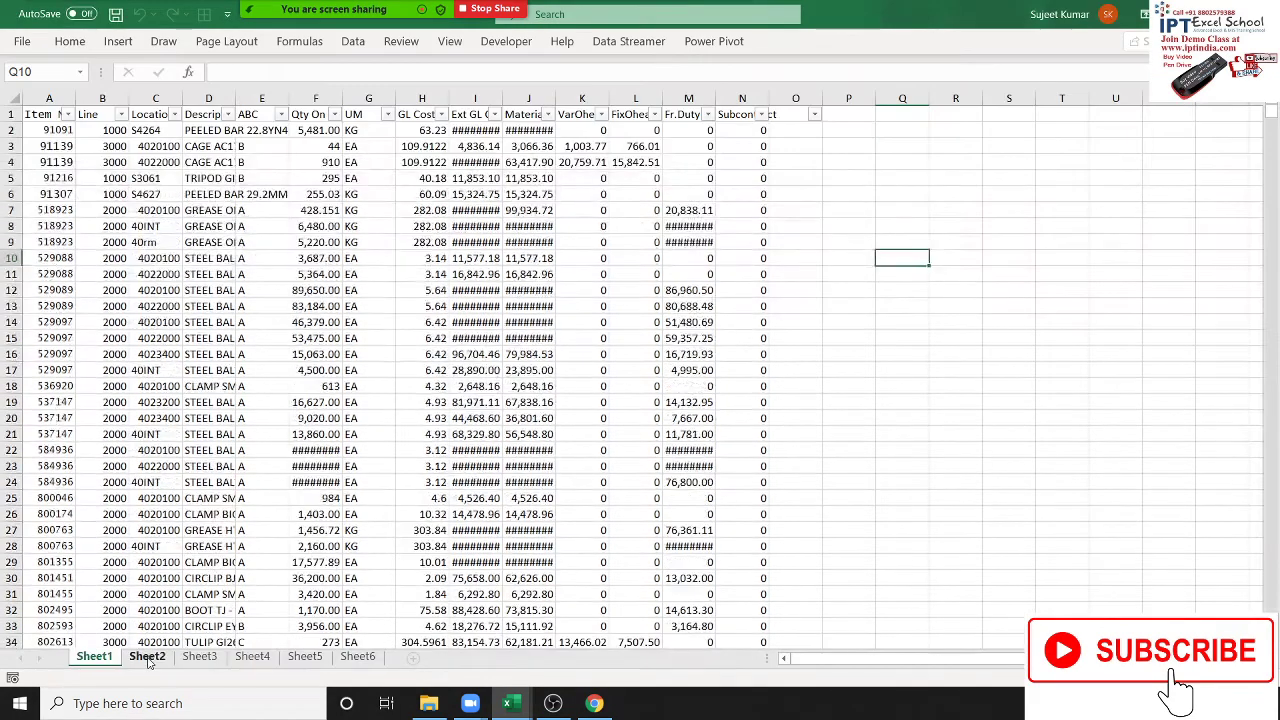
{"action": "left_click", "coordinate": [150, 660]}
{"action": "left_click", "coordinate": [192, 662]}
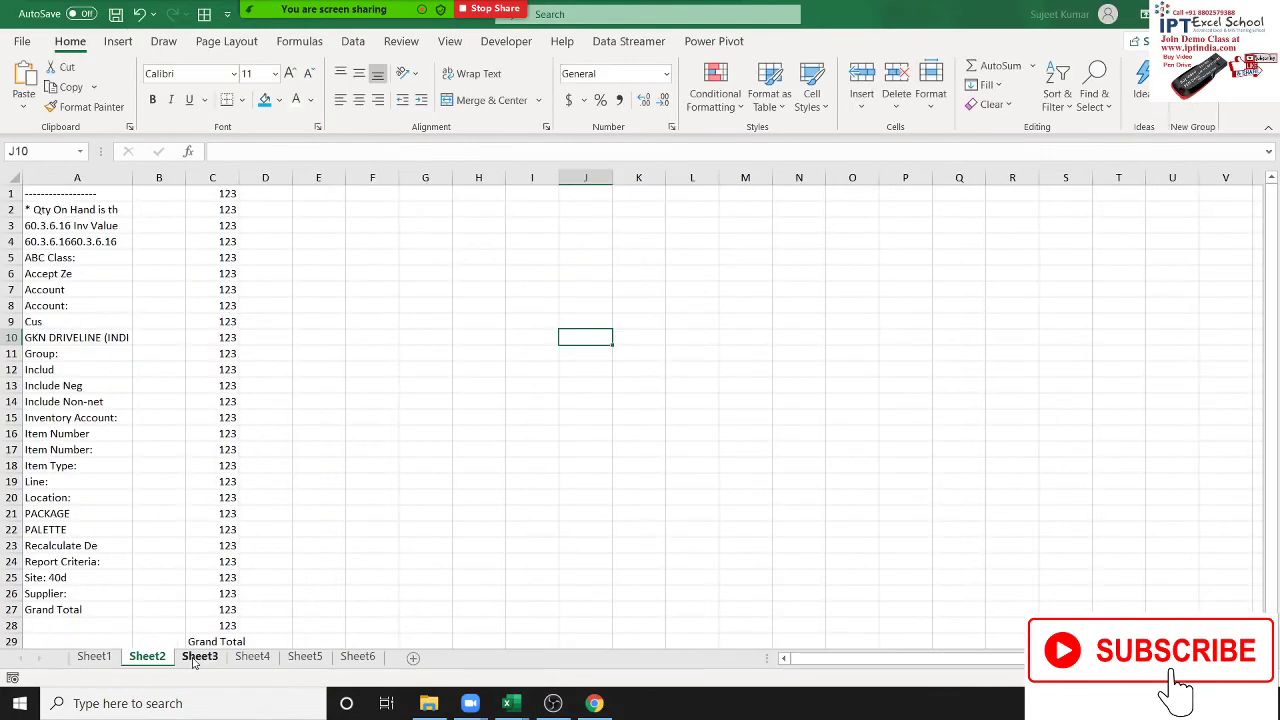
{"action": "left_click", "coordinate": [252, 662]}
{"action": "left_click", "coordinate": [148, 662]}
{"action": "left_click", "coordinate": [148, 660]}
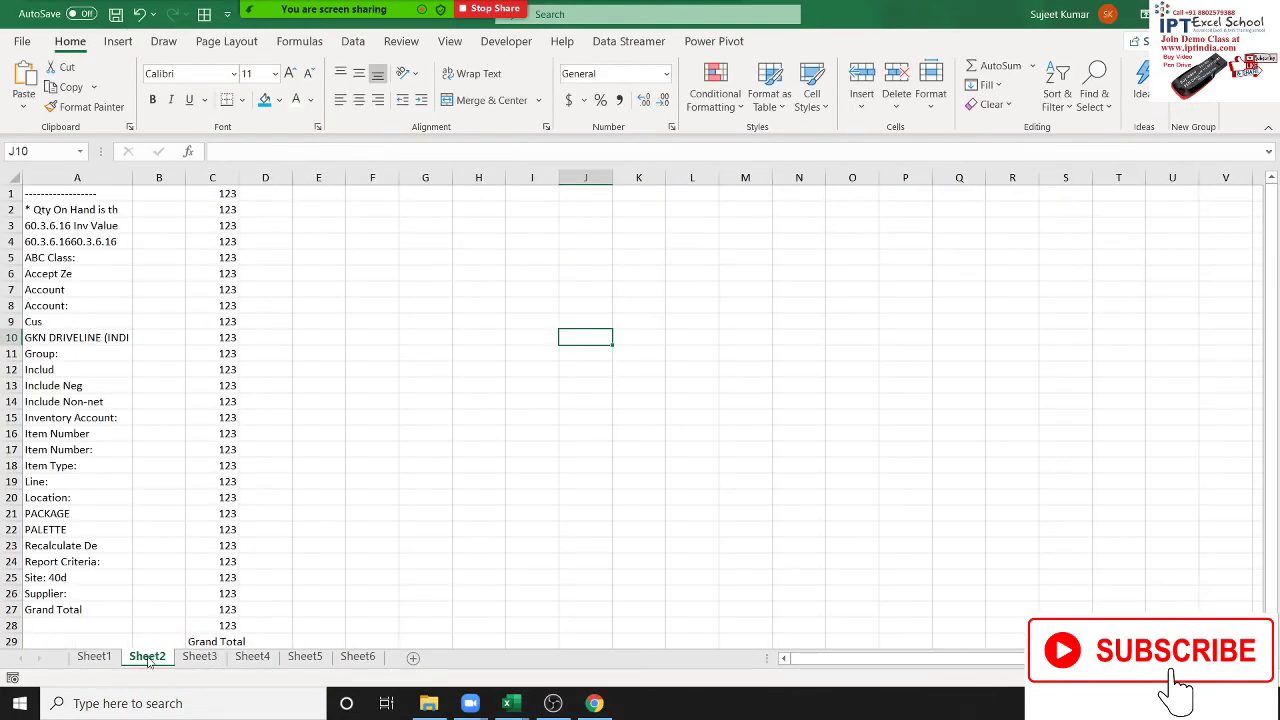
{"action": "left_click", "coordinate": [95, 660]}
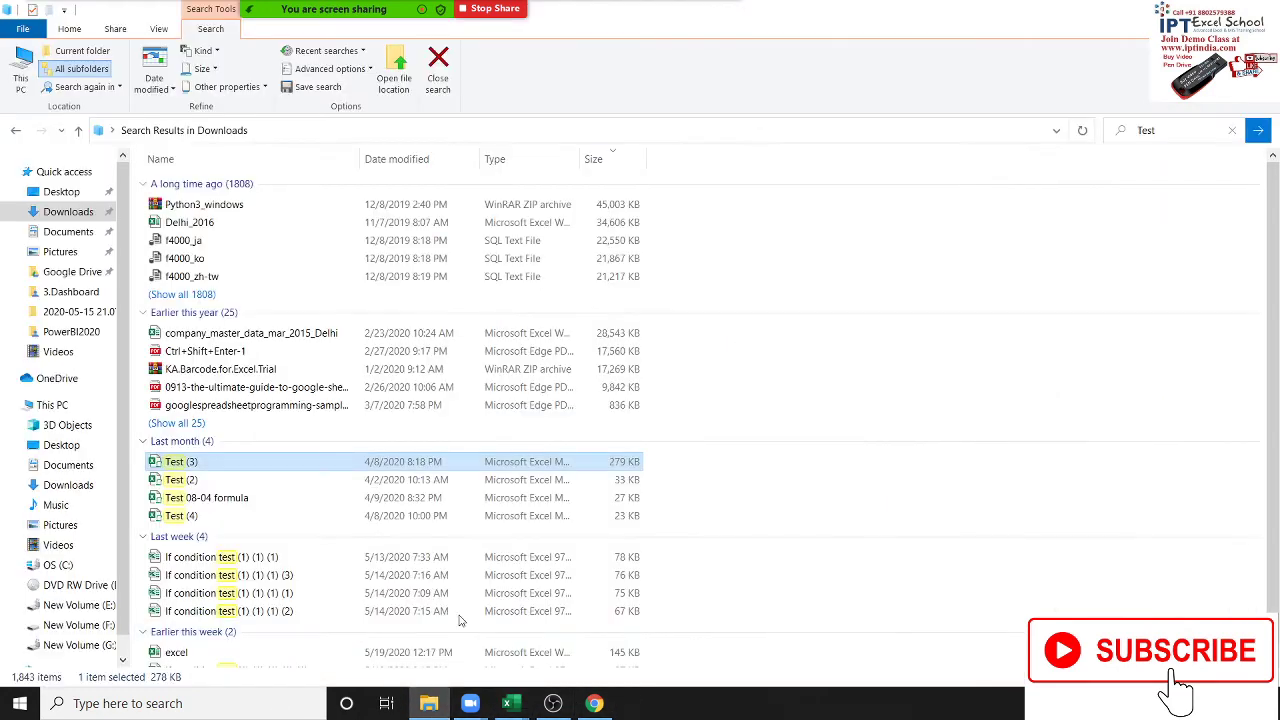
- Select Test 08-04 formula and Test (2), then open Test (4) in Excel
{"action": "left_click", "coordinate": [331, 500]}
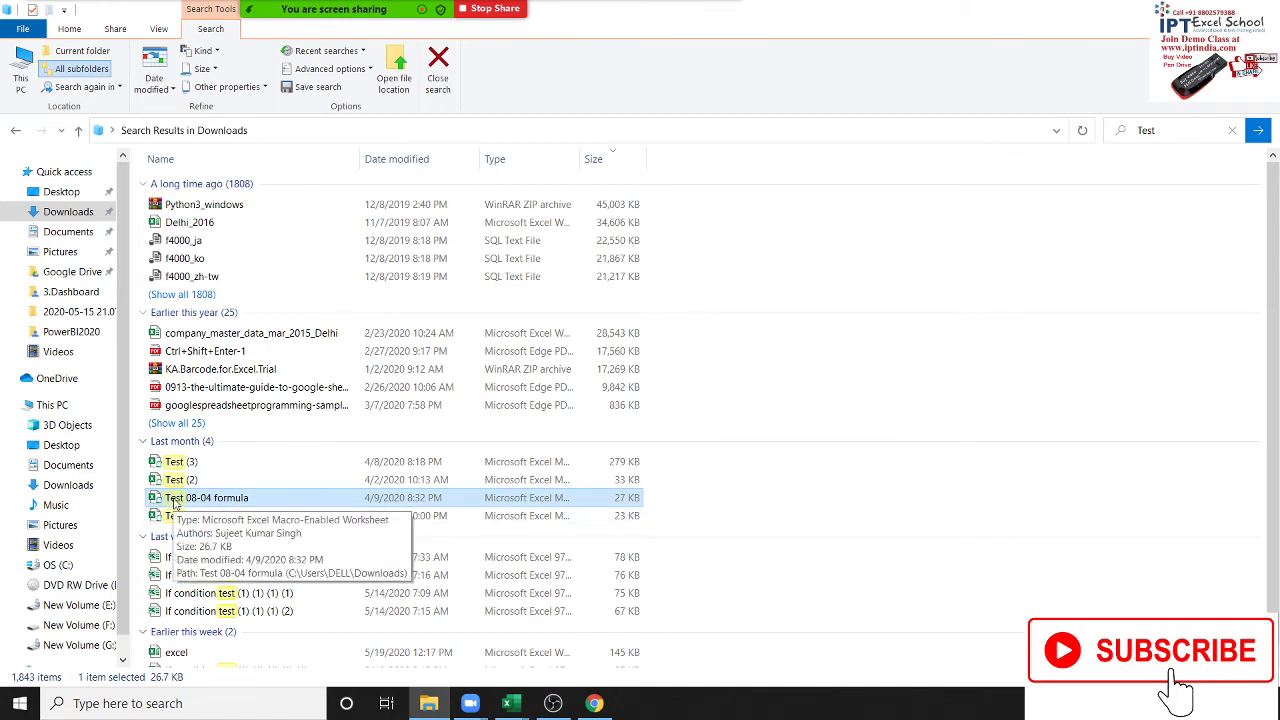
{"action": "left_click", "coordinate": [173, 503]}
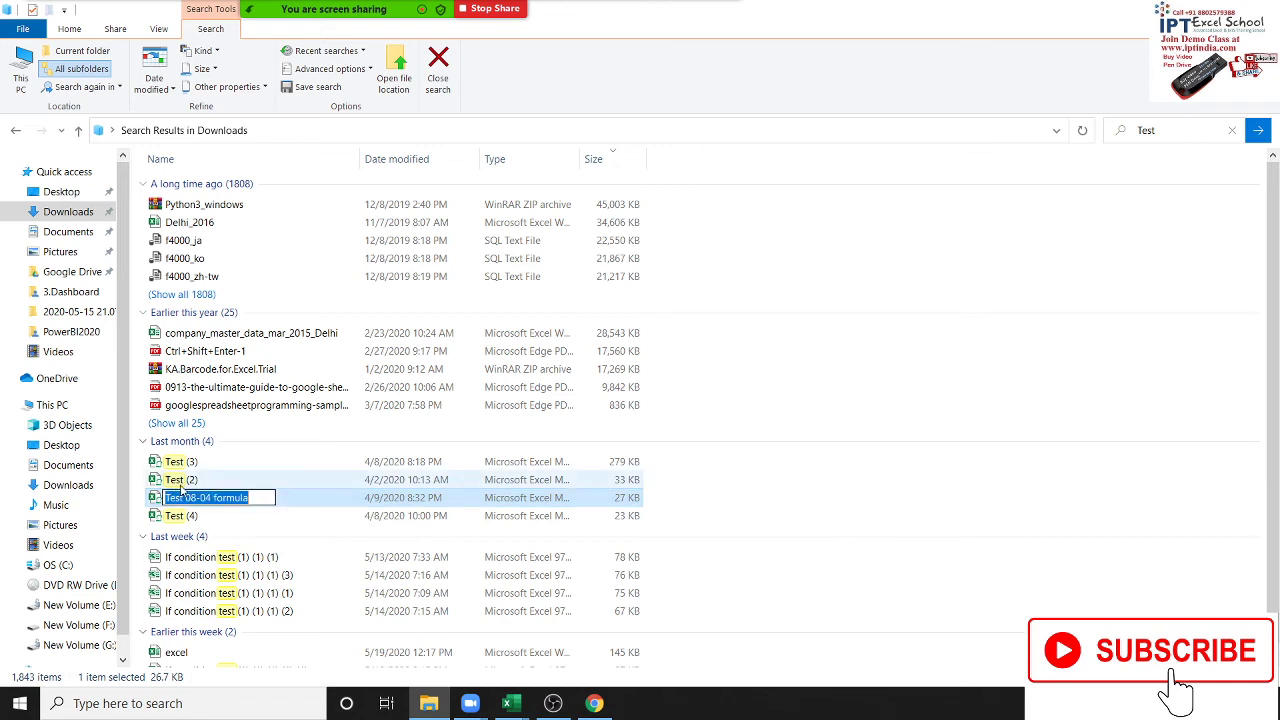
{"action": "left_click", "coordinate": [234, 483]}
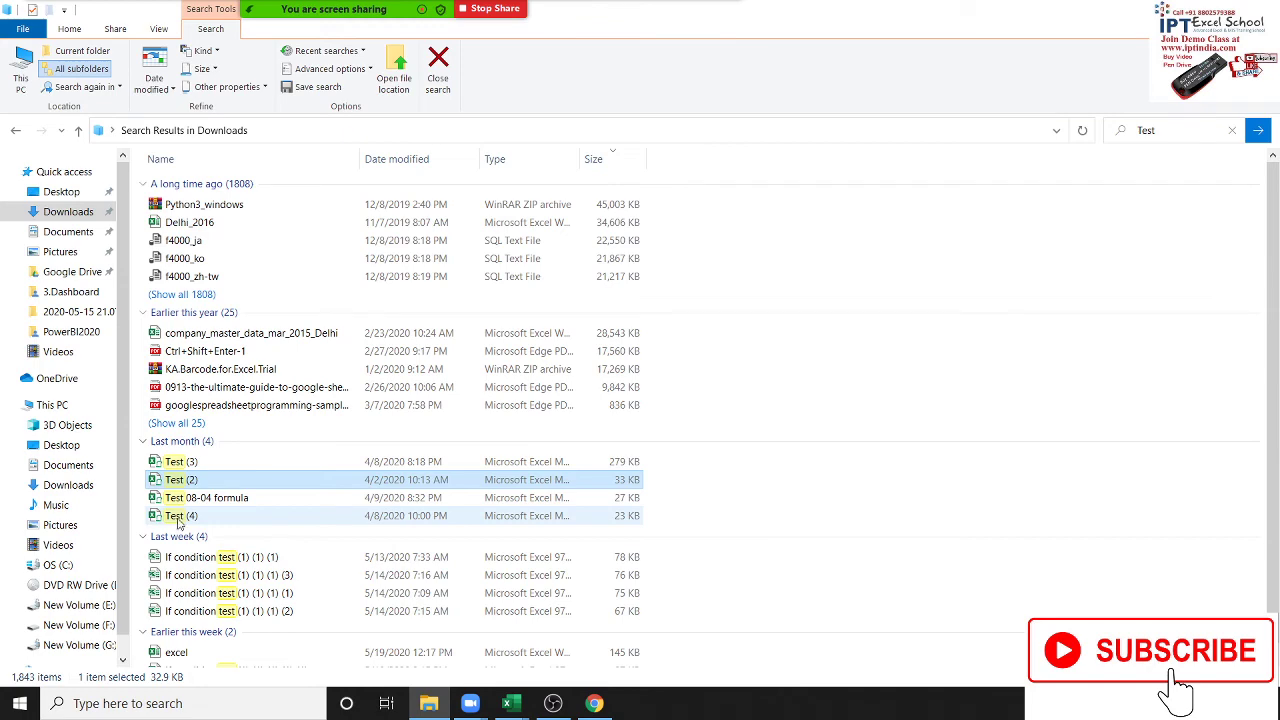
{"action": "left_click", "coordinate": [179, 520]}
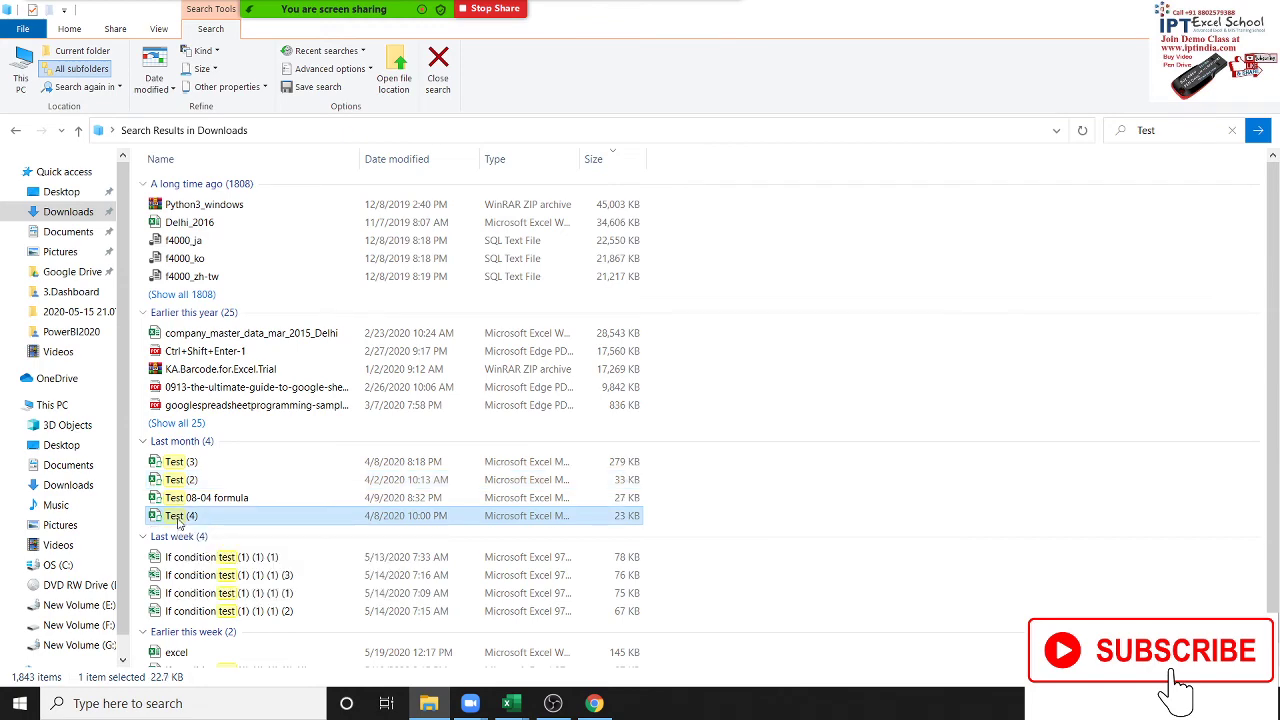
{"action": "double_click", "coordinate": [179, 518]}
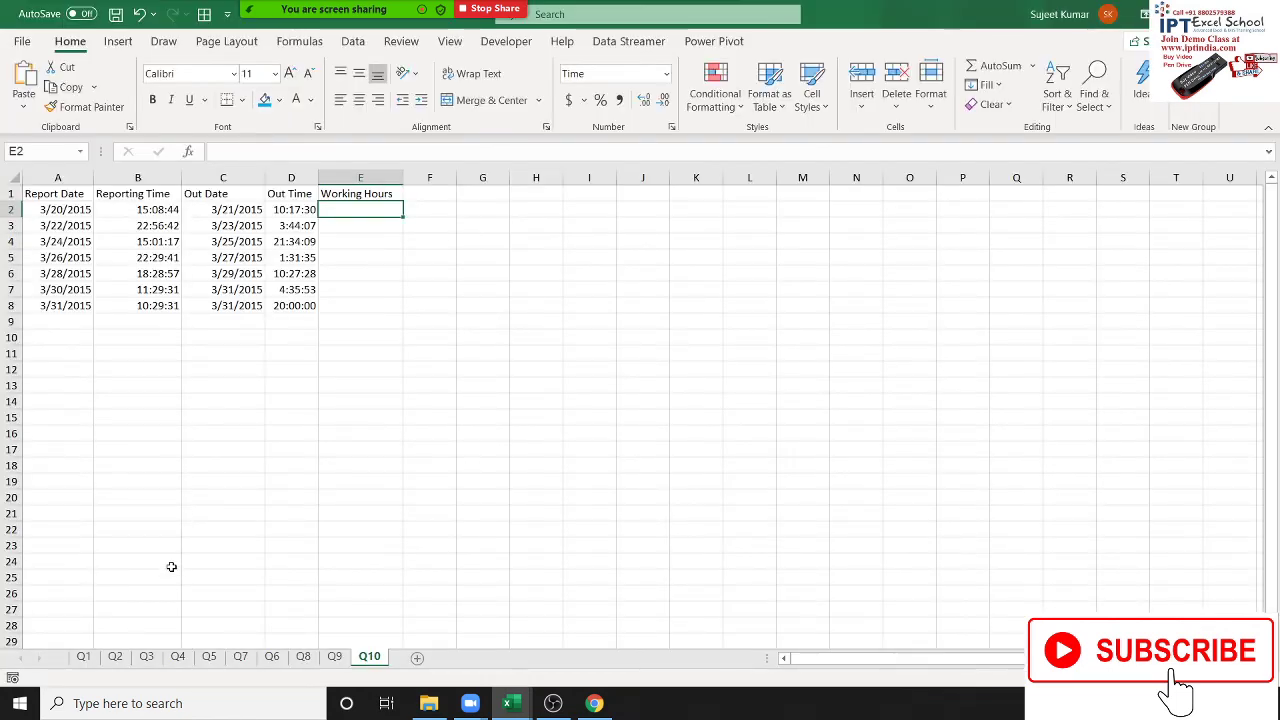
- On sheet Q1, review the flight class answers and erase the timestamps in L1:M1
{"action": "left_click", "coordinate": [84, 657]}
{"action": "left_click", "coordinate": [188, 432]}
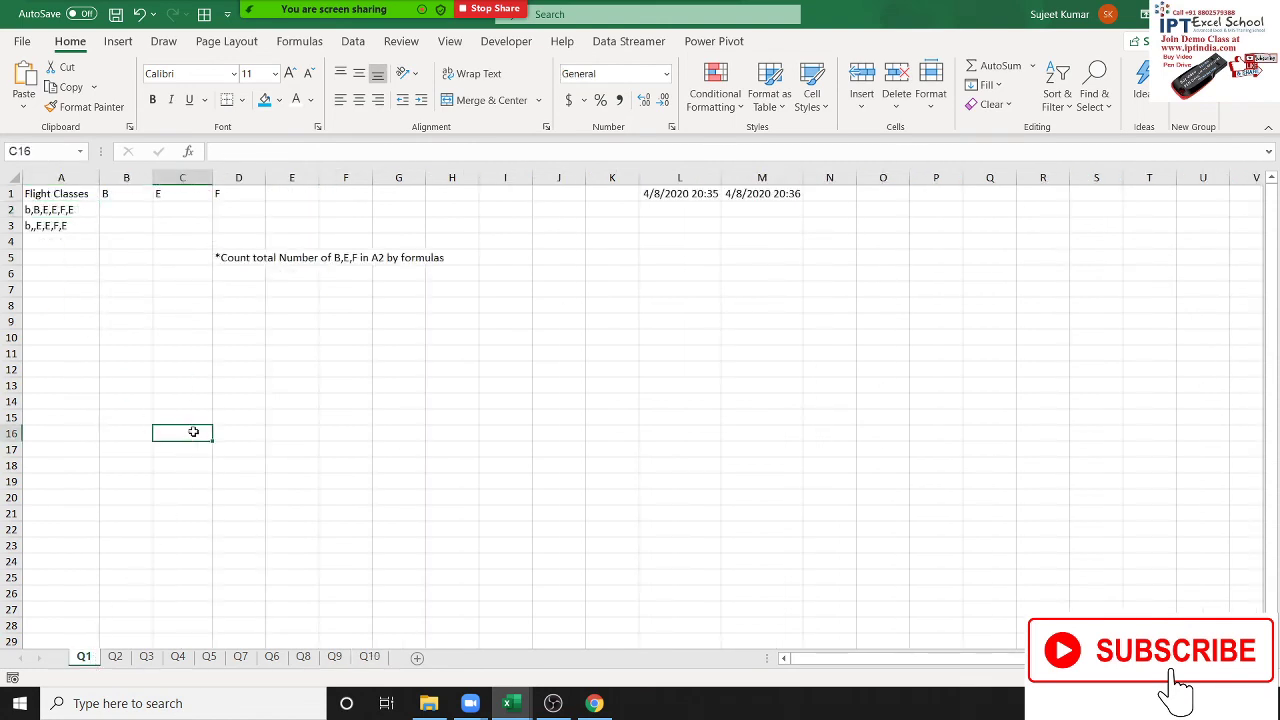
{"action": "left_click_drag", "start_coordinate": [73, 211], "coordinate": [73, 218]}
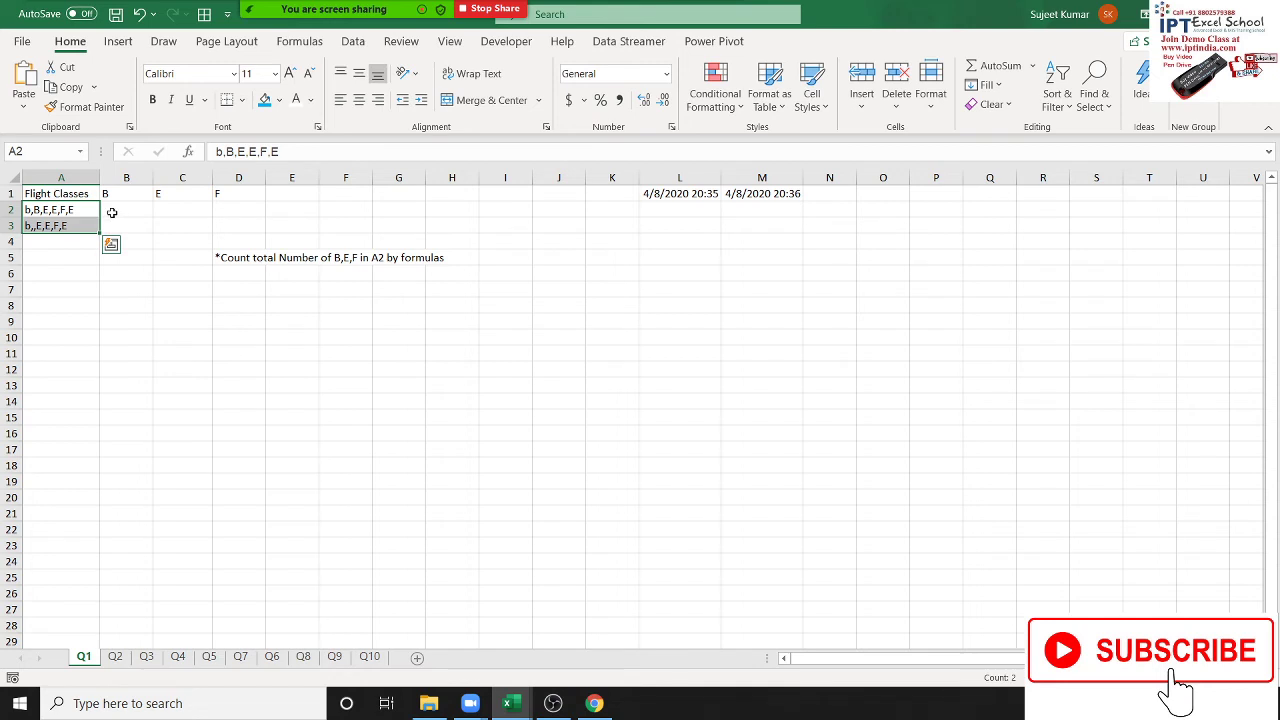
{"action": "left_click", "coordinate": [114, 209]}
{"action": "left_click", "coordinate": [161, 210]}
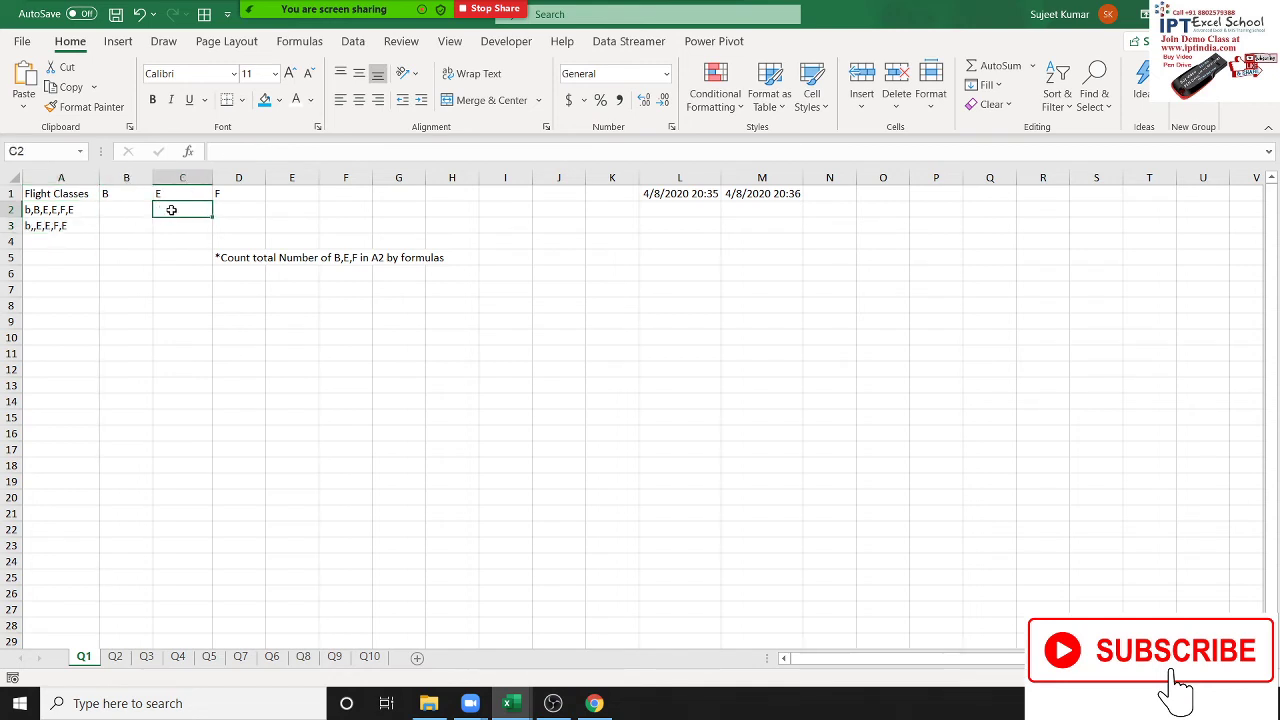
{"action": "left_click", "coordinate": [223, 206]}
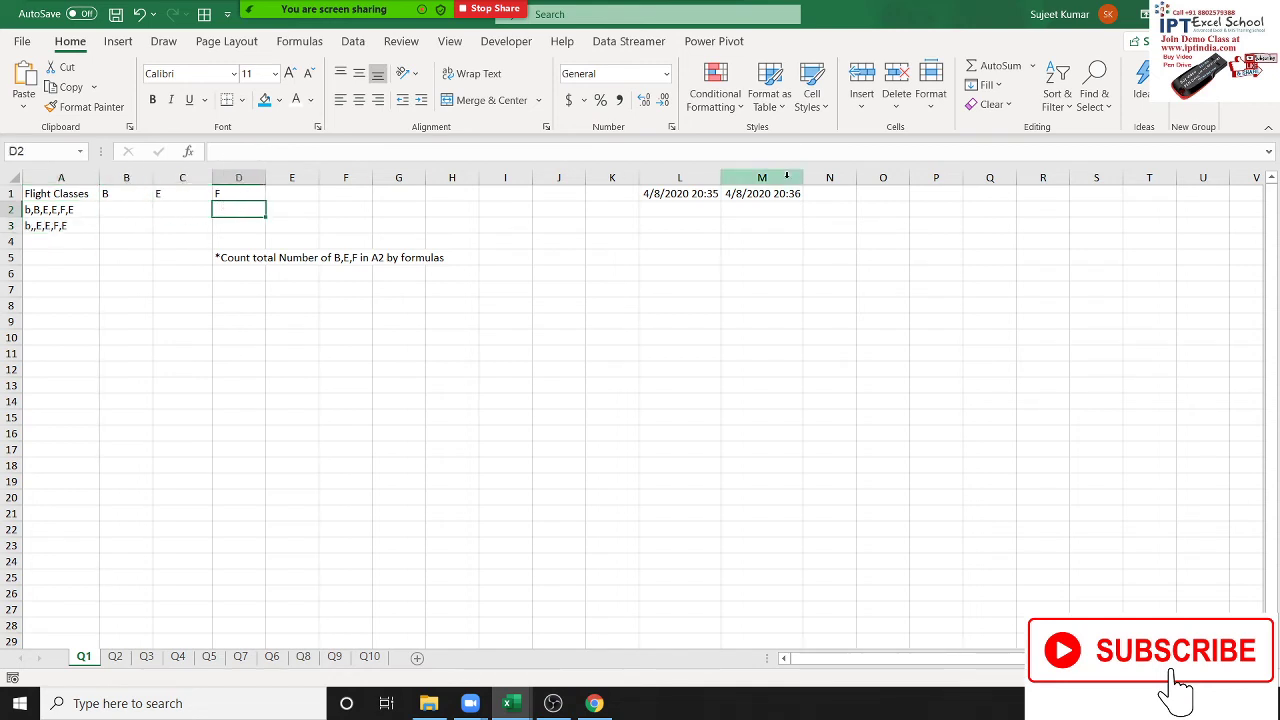
{"action": "left_click_drag", "start_coordinate": [671, 194], "coordinate": [790, 196]}
{"action": "key", "text": "Delete"}
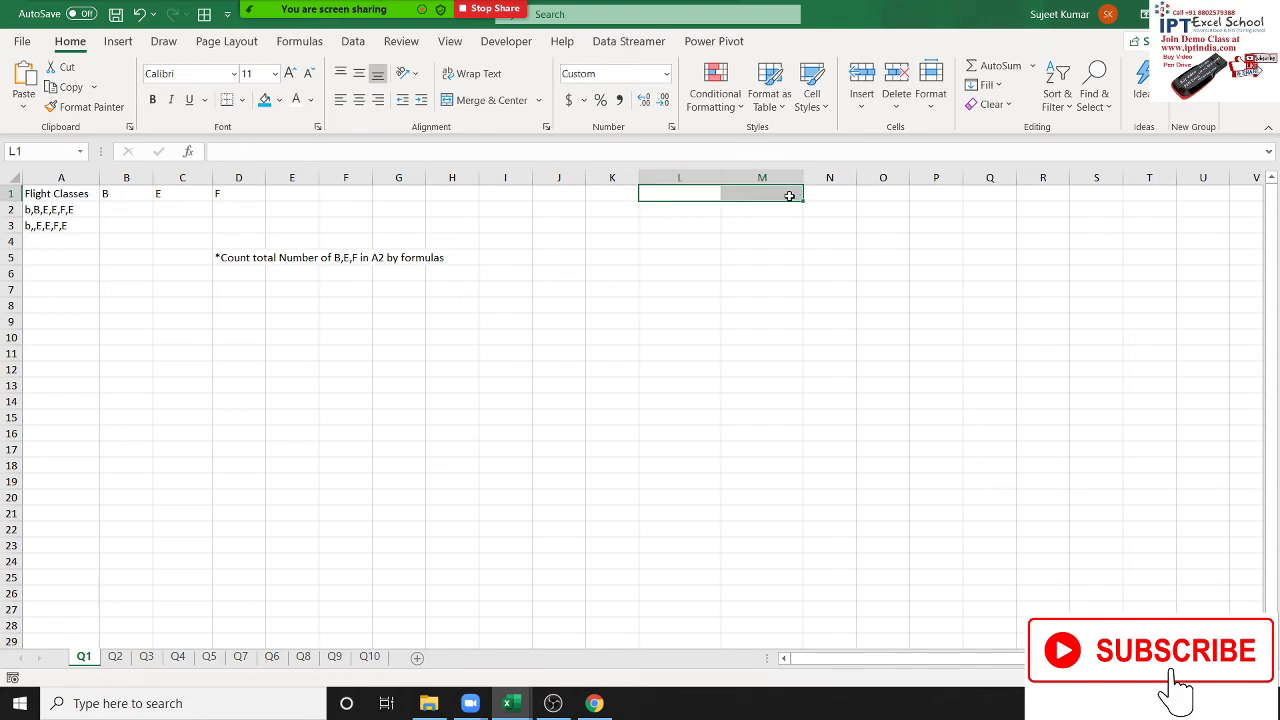
{"action": "left_click", "coordinate": [405, 540]}
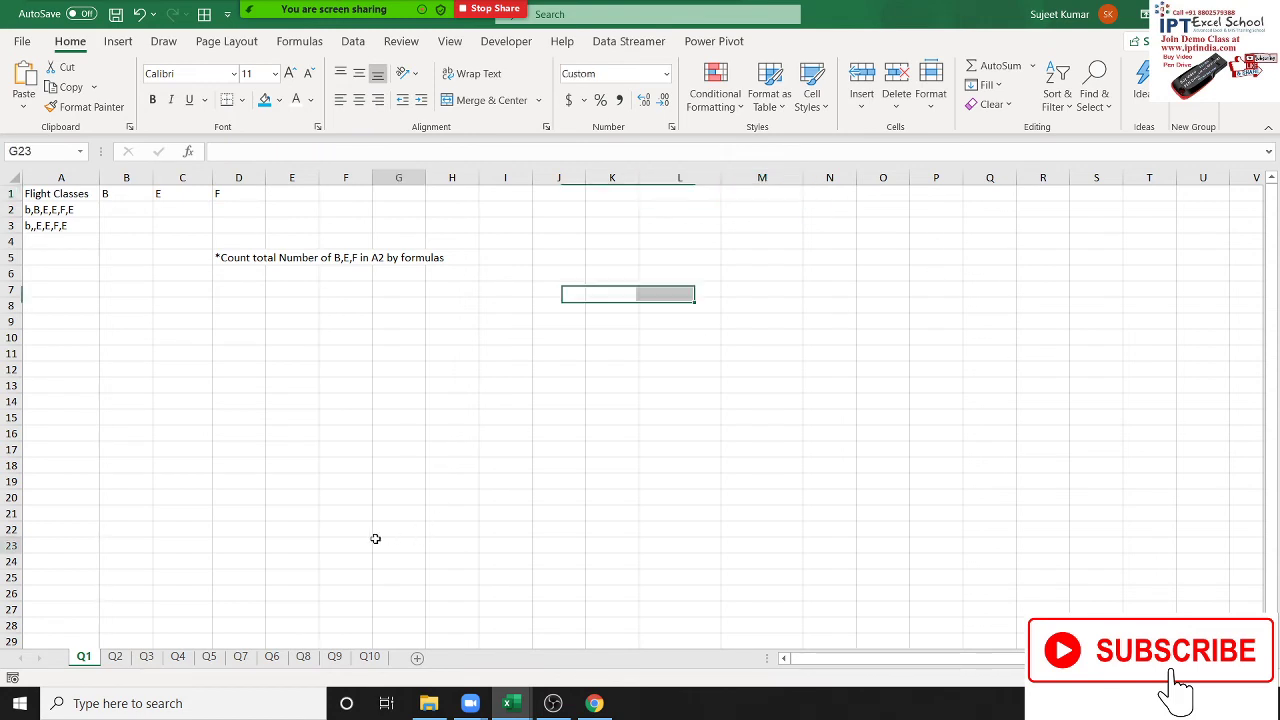
- Look over the names in A2:A5 on sheet Q2
{"action": "left_click", "coordinate": [115, 656]}
{"action": "left_click", "coordinate": [260, 428]}
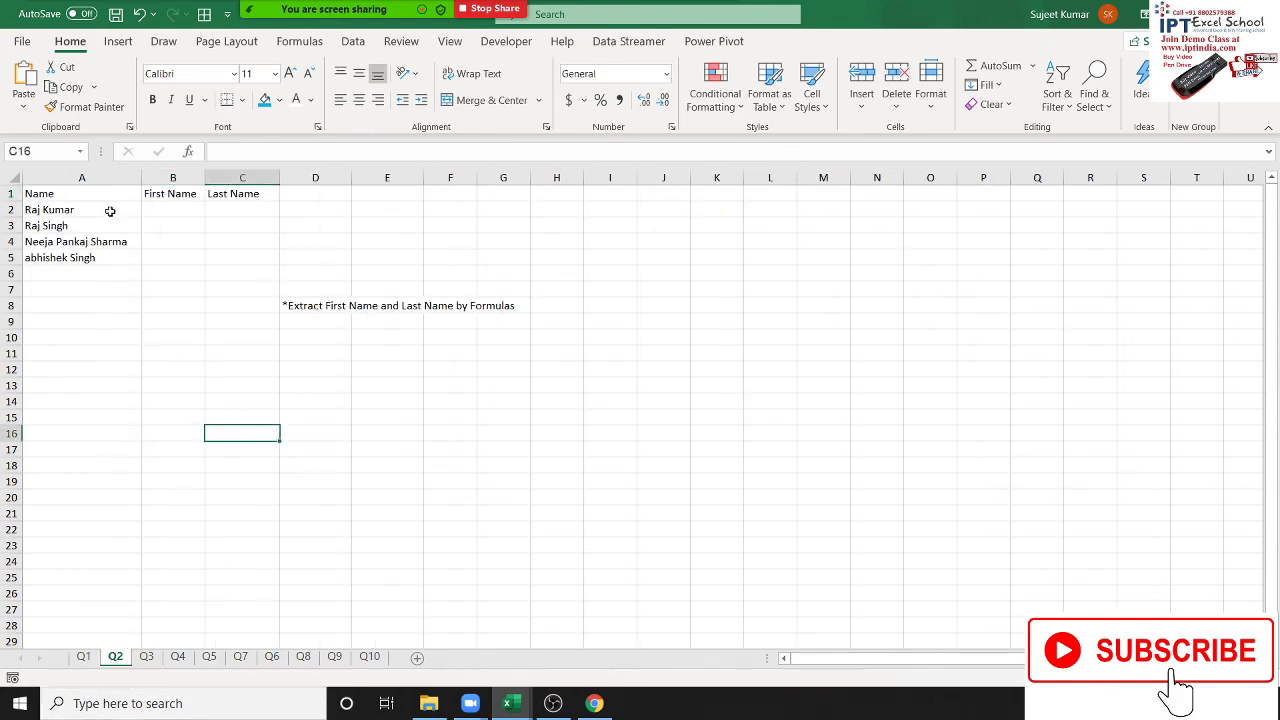
{"action": "left_click_drag", "start_coordinate": [109, 210], "coordinate": [110, 260]}
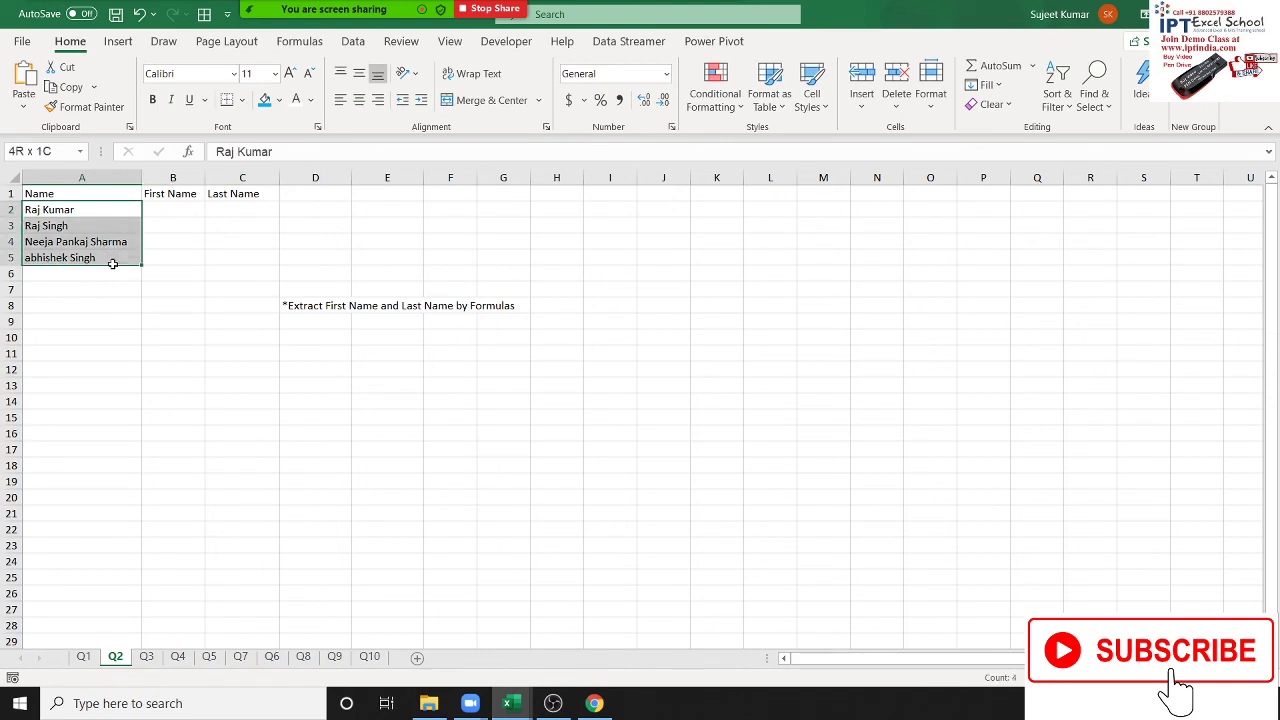
- Review the first employee's join and leaving dates on Q3, then go to sheet Q4
{"action": "left_click", "coordinate": [147, 657]}
{"action": "left_click", "coordinate": [153, 479]}
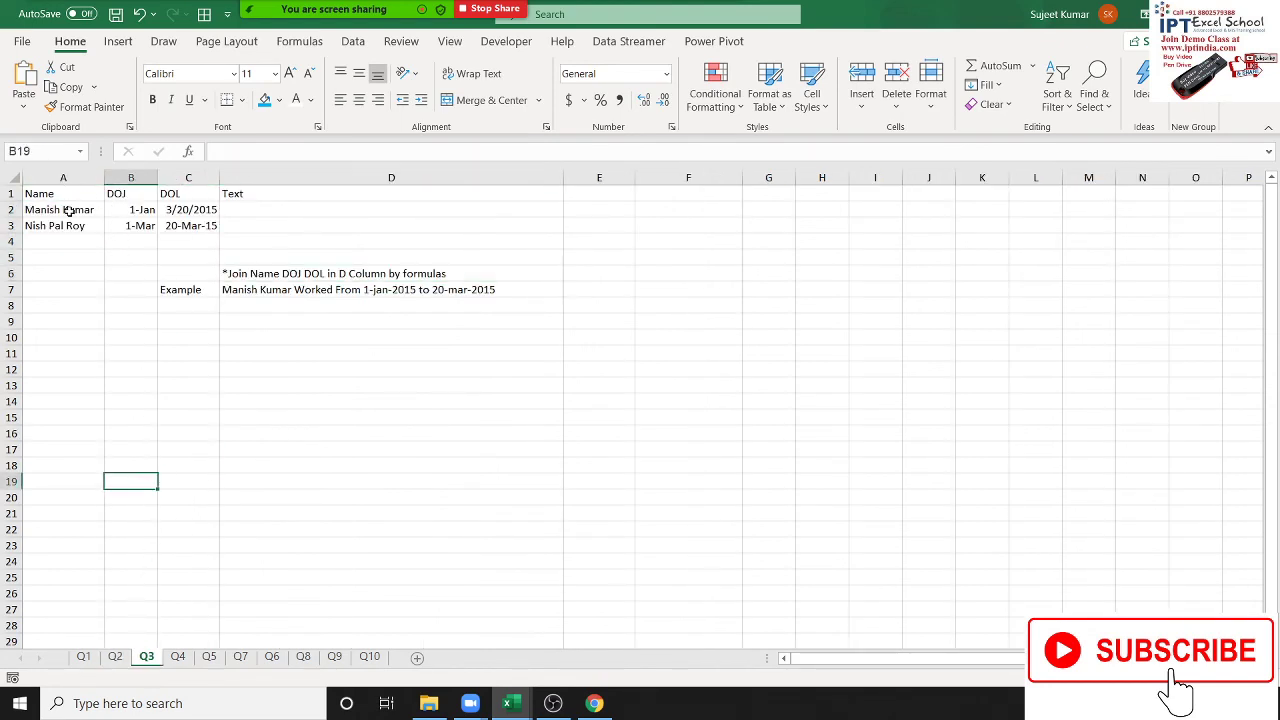
{"action": "left_click_drag", "start_coordinate": [68, 210], "coordinate": [115, 211]}
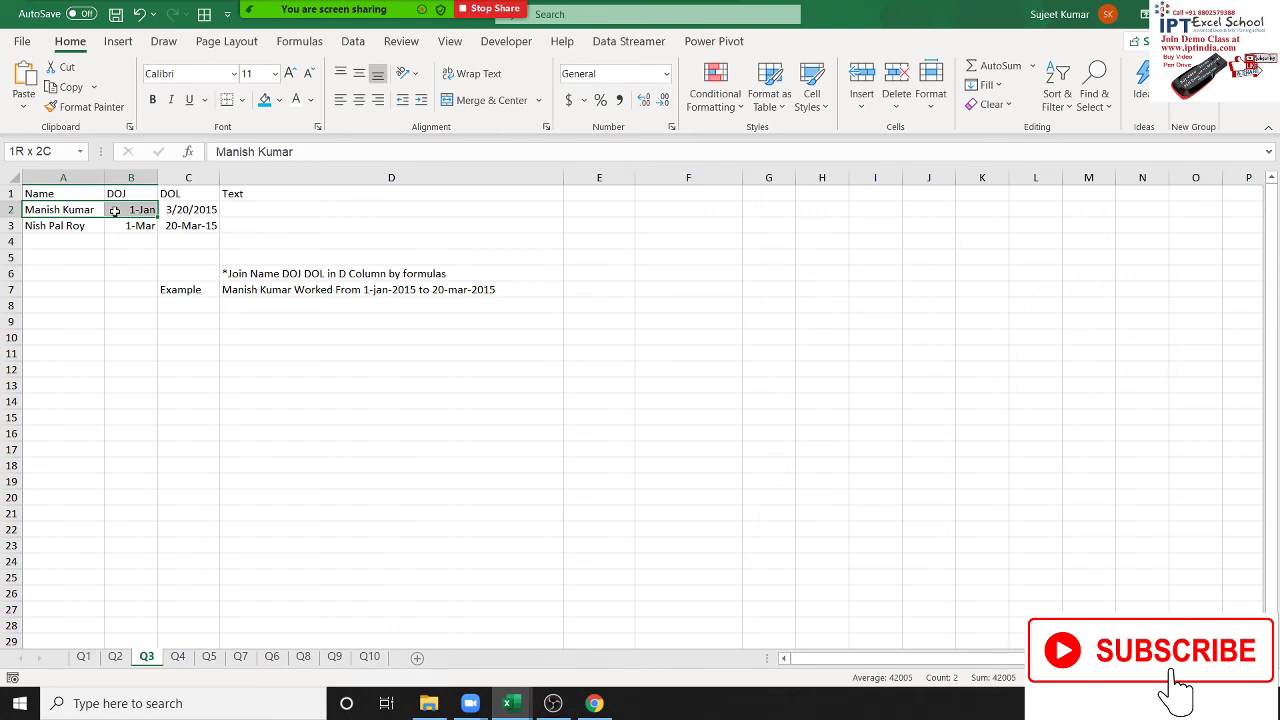
{"action": "left_click_drag", "start_coordinate": [115, 211], "coordinate": [171, 210]}
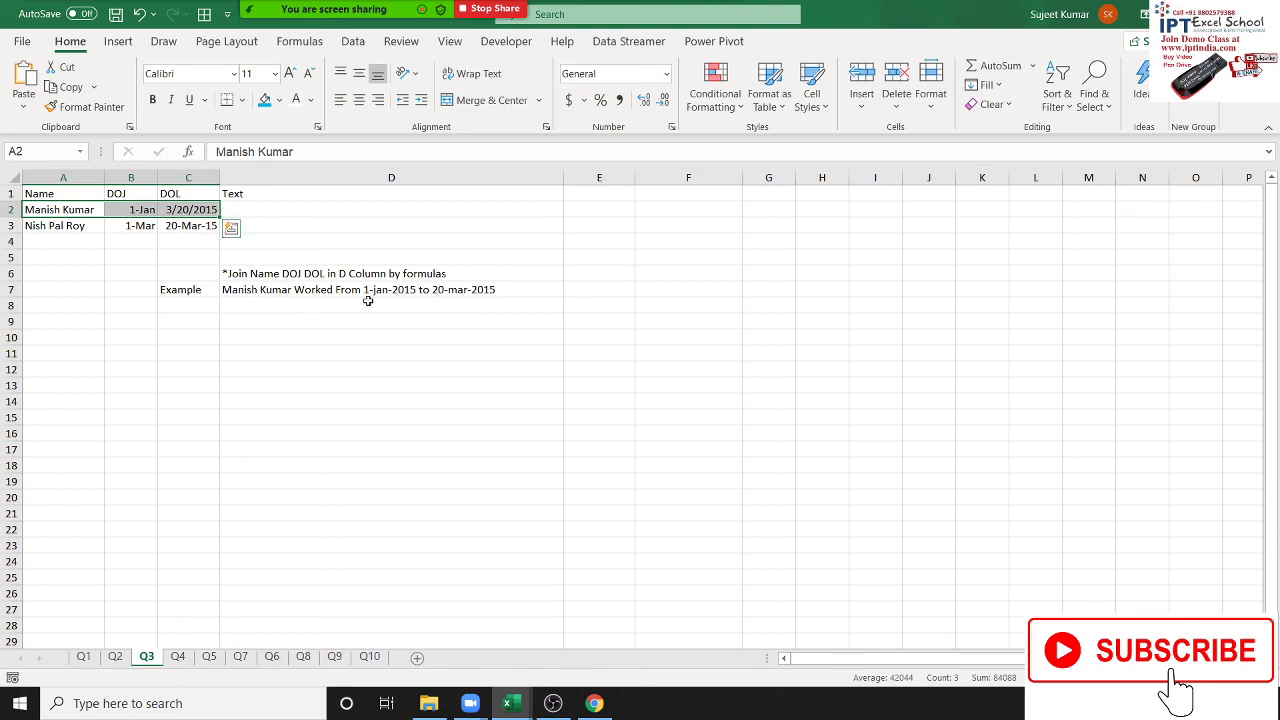
{"action": "left_click", "coordinate": [475, 303]}
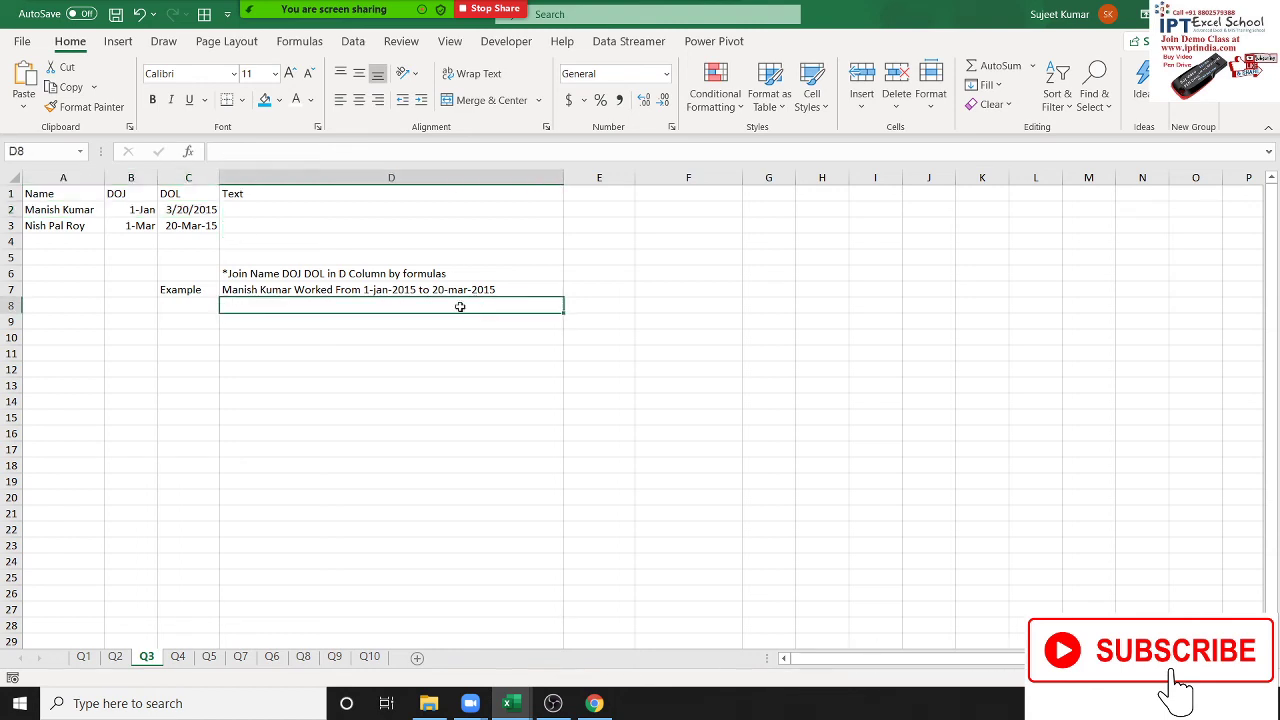
{"action": "left_click", "coordinate": [181, 665]}
{"action": "left_click", "coordinate": [235, 477]}
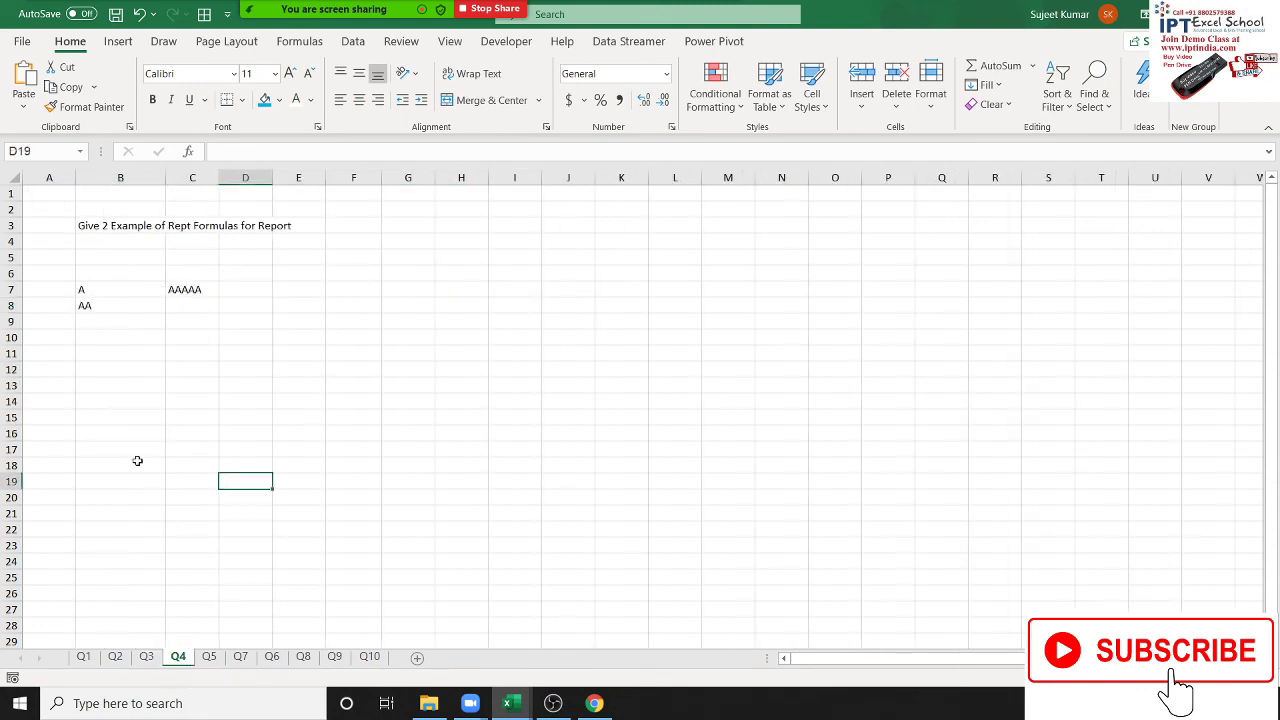
- Check the REPT formula in C7 against the sample letters on Q4
{"action": "mouse_move", "coordinate": [103, 289]}
{"action": "left_mouse_down"}
{"action": "mouse_move", "coordinate": [106, 305]}
{"action": "mouse_move", "coordinate": [174, 308]}
{"action": "left_mouse_up"}
{"action": "left_click", "coordinate": [190, 289]}
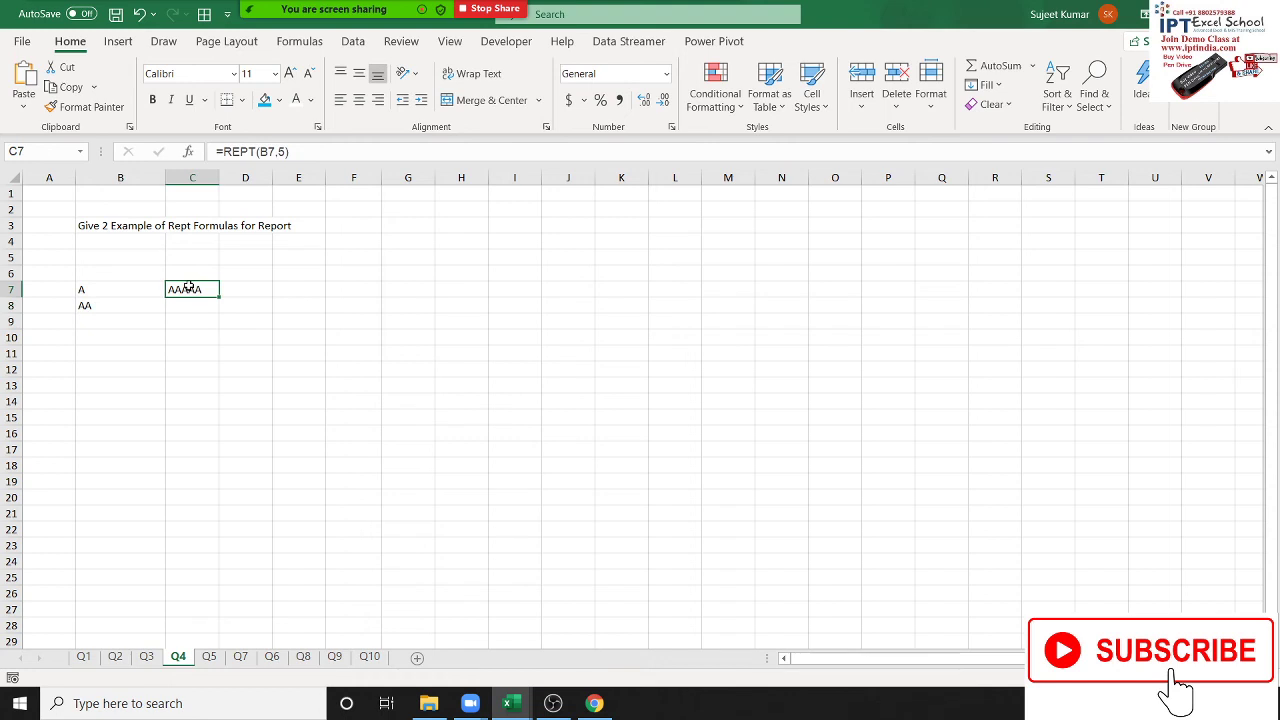
{"action": "double_click", "coordinate": [188, 287]}
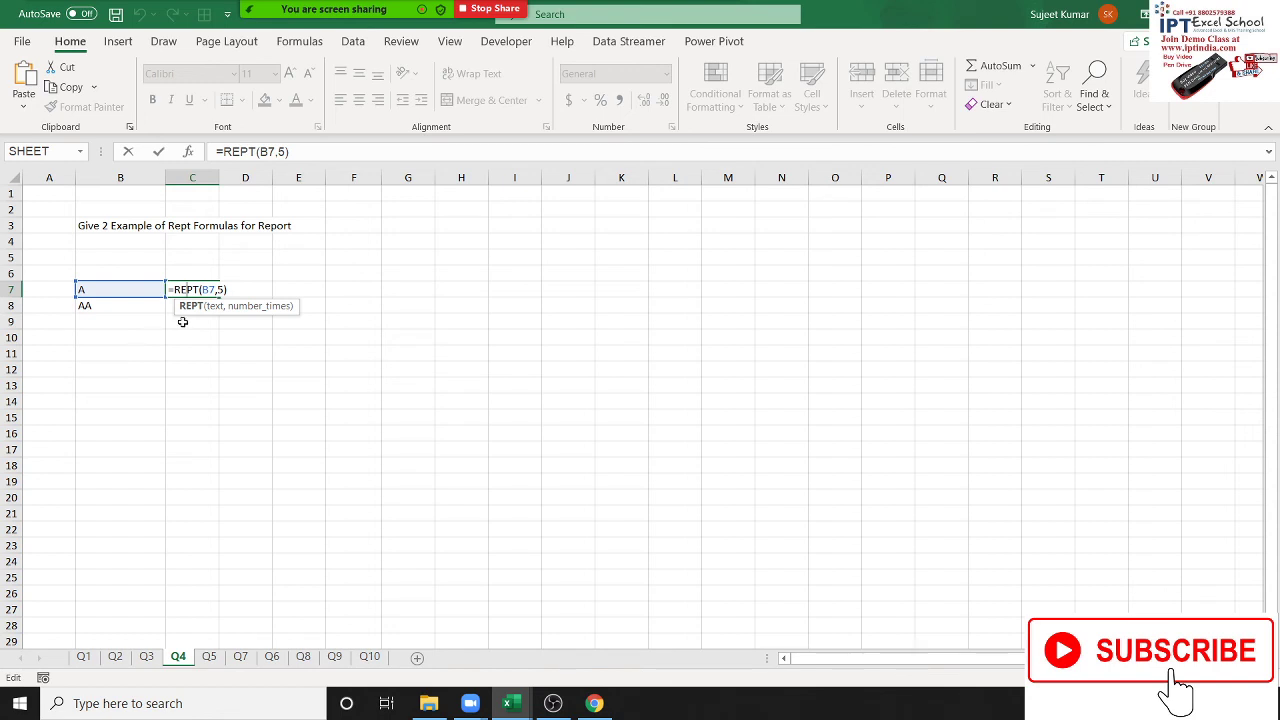
{"action": "key", "text": "ctrl+Return"}
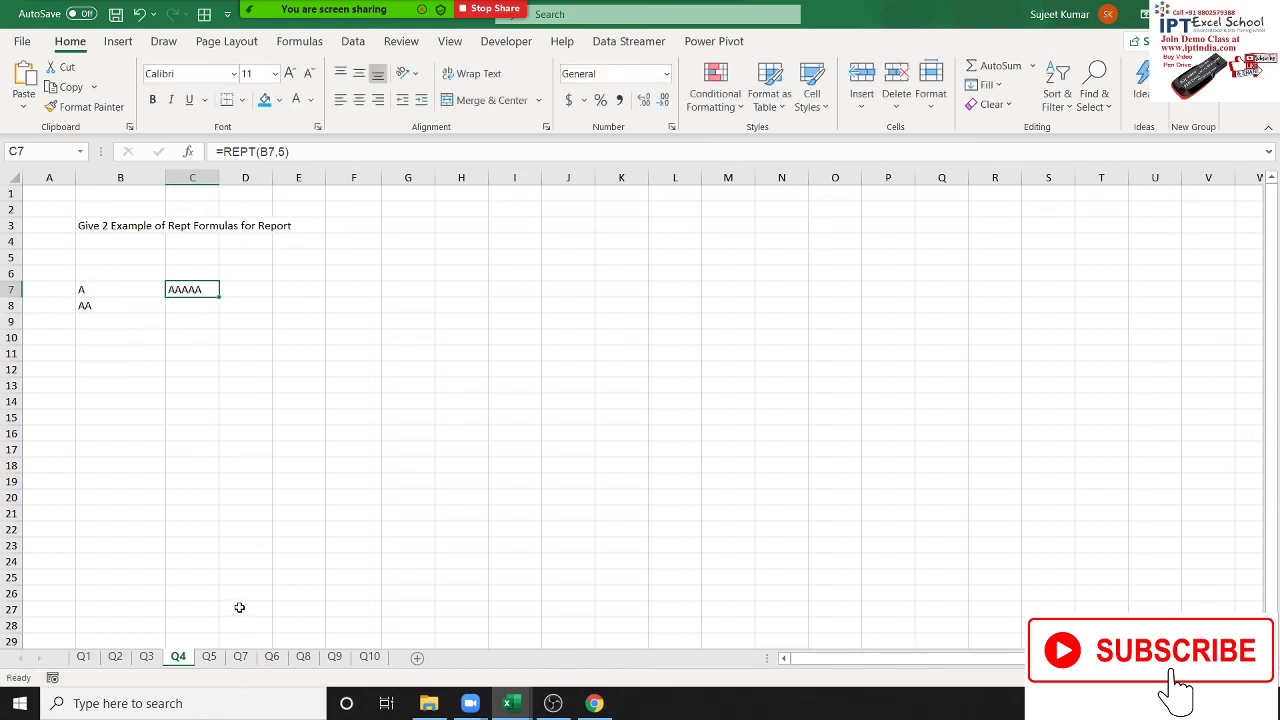
- Review the list of numbers in column A on sheet Q5
{"action": "left_click", "coordinate": [215, 660]}
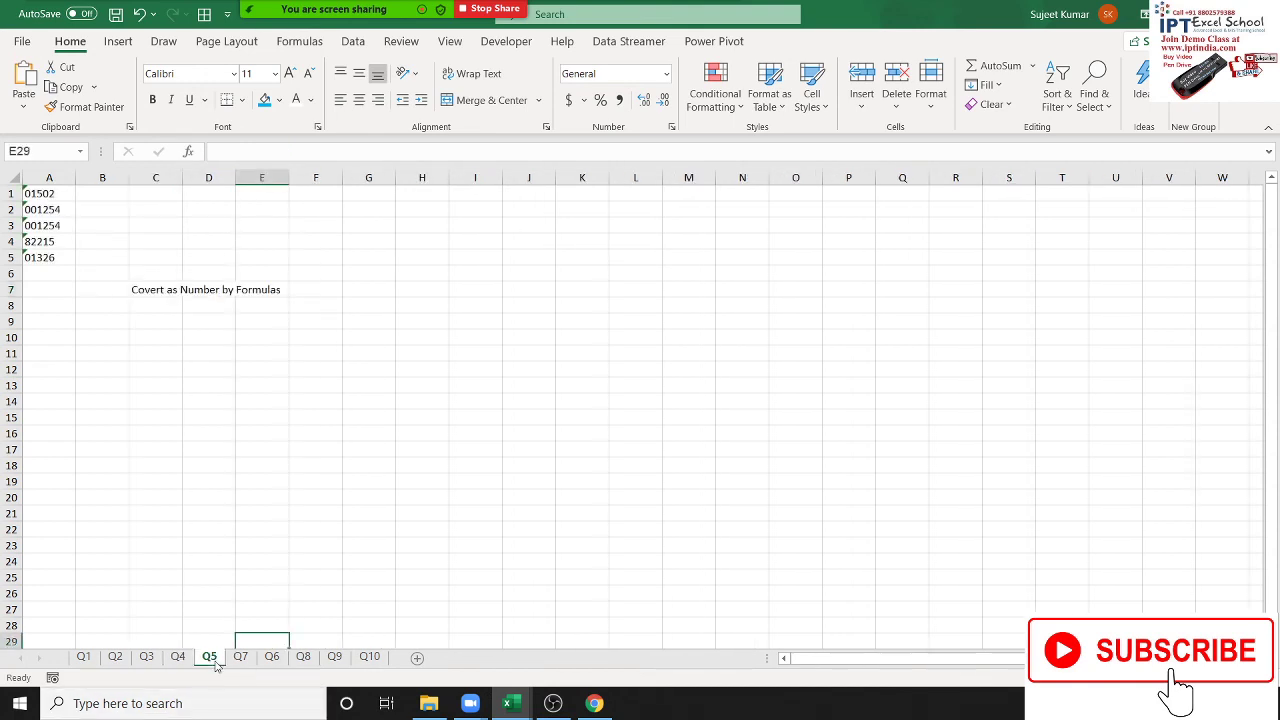
{"action": "left_click", "coordinate": [193, 481]}
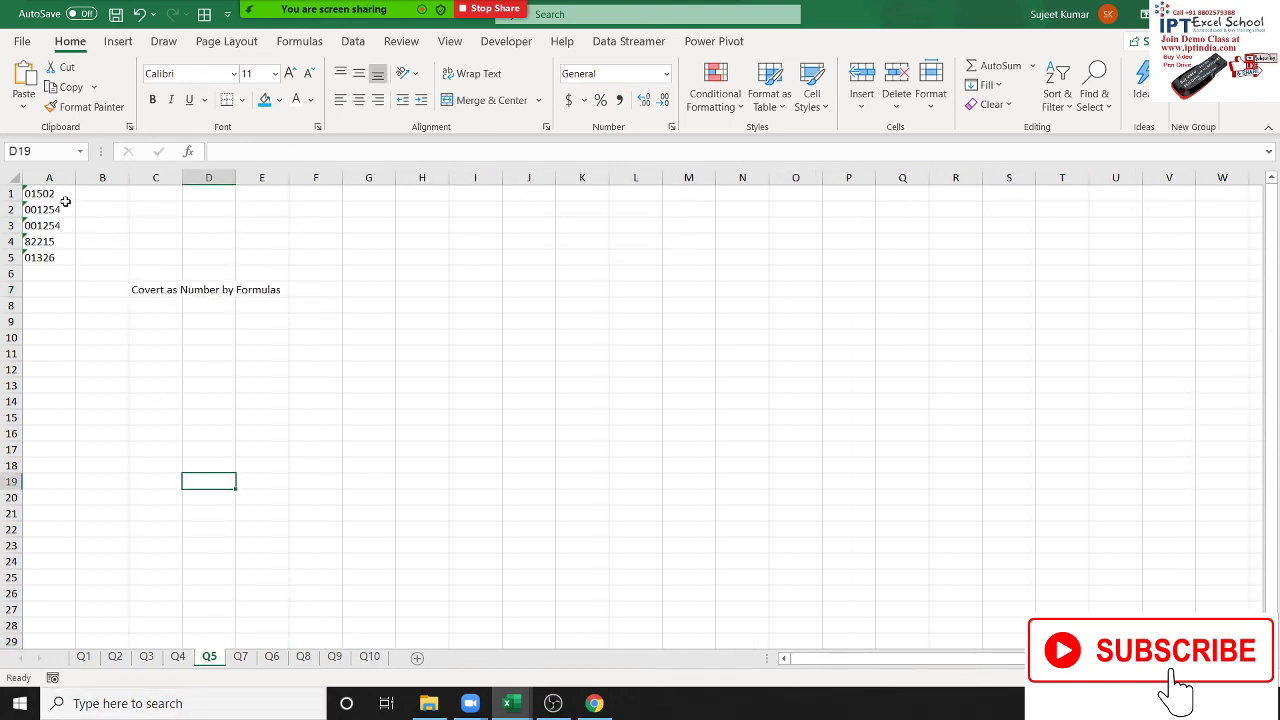
{"action": "left_click_drag", "start_coordinate": [60, 194], "coordinate": [55, 273]}
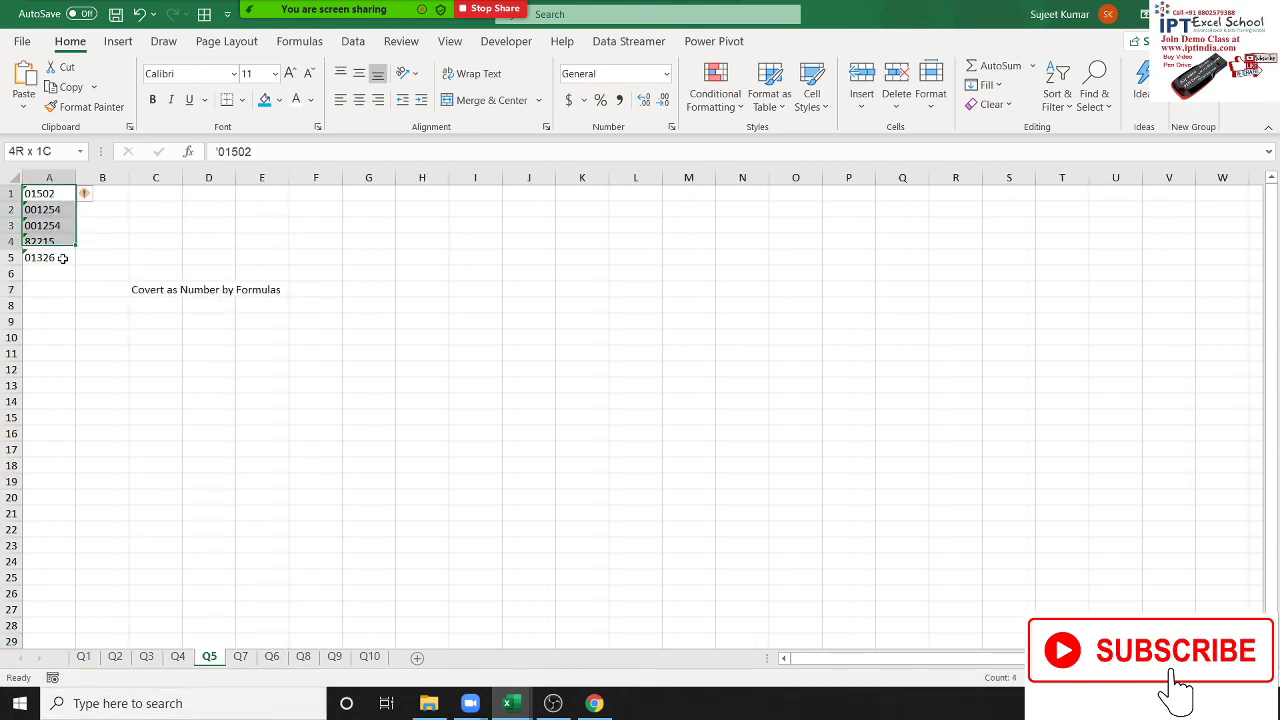
{"action": "left_click", "coordinate": [244, 430]}
- Check Q7's month value Mar and its empty Start and End Date cells, then switch to Q6
{"action": "left_click", "coordinate": [241, 657]}
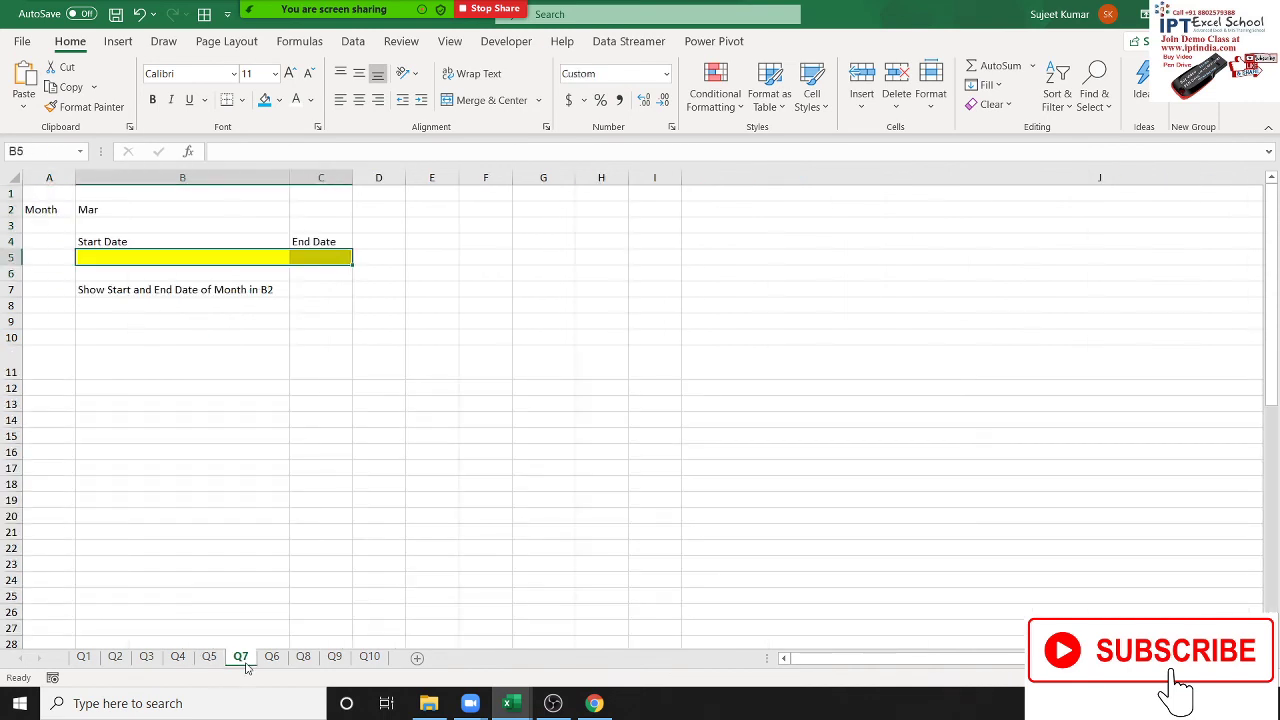
{"action": "left_click", "coordinate": [236, 500]}
{"action": "left_click", "coordinate": [100, 210]}
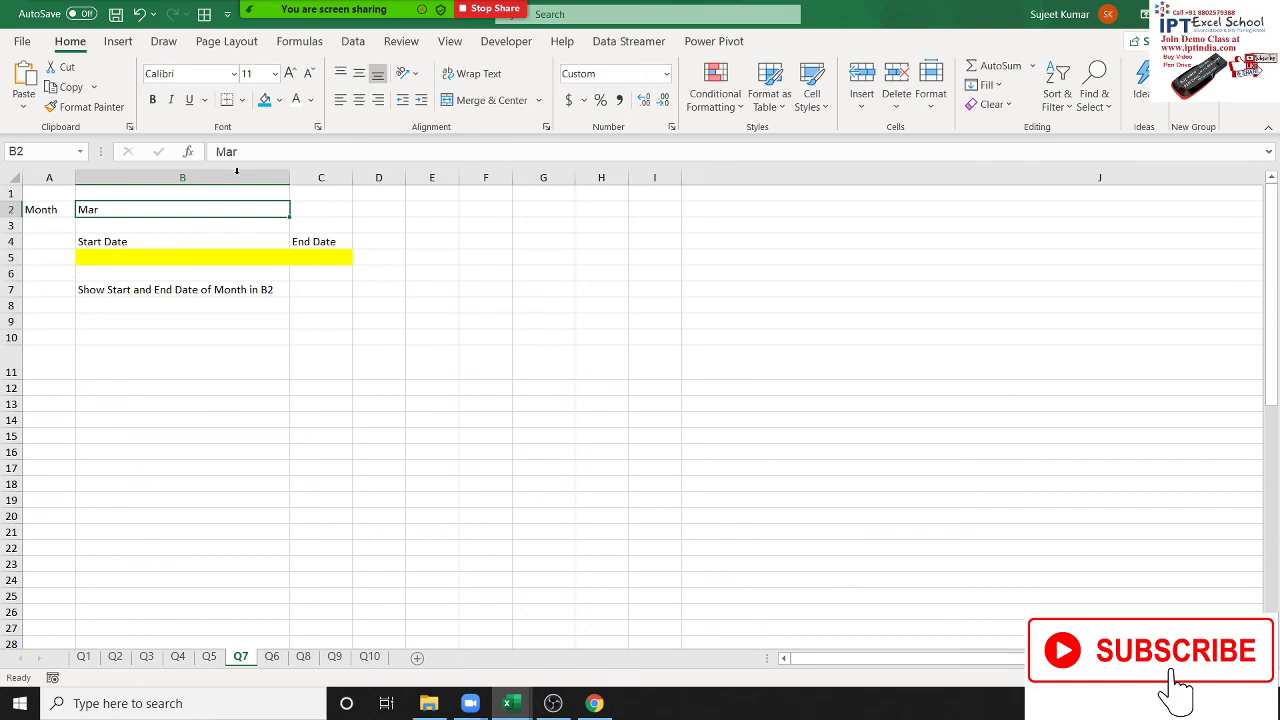
{"action": "left_click", "coordinate": [140, 258]}
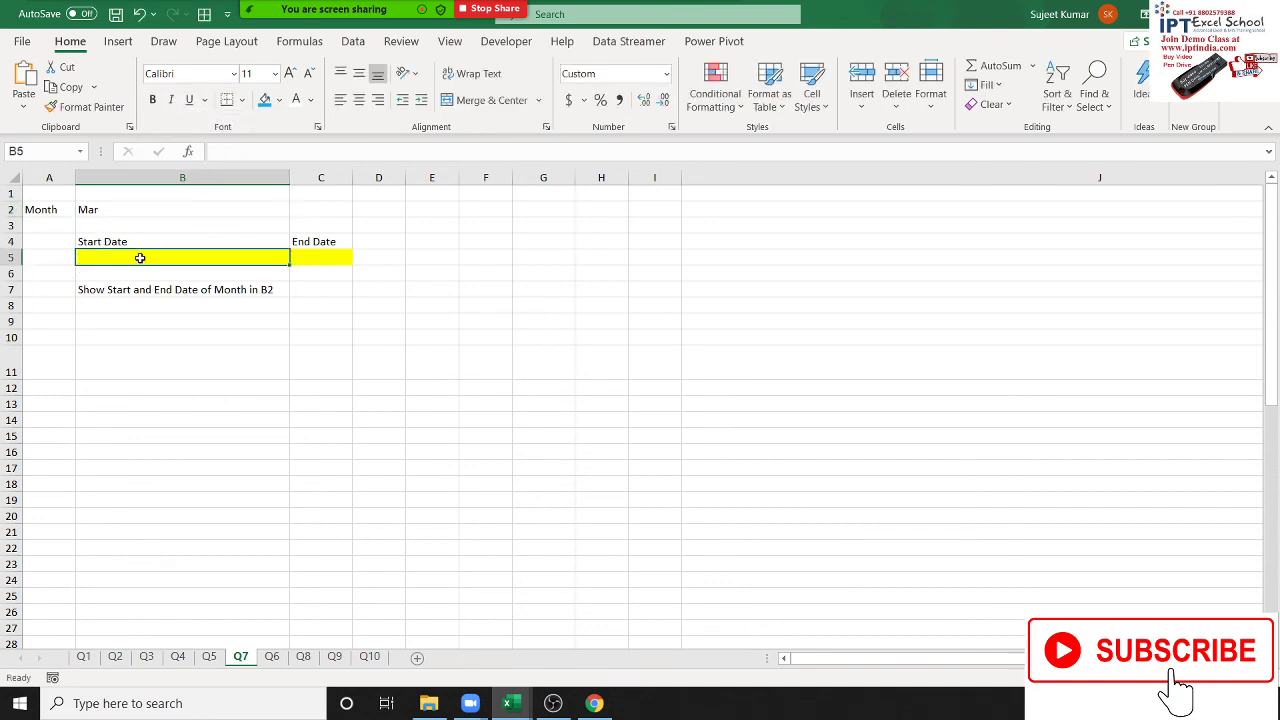
{"action": "left_click", "coordinate": [320, 260]}
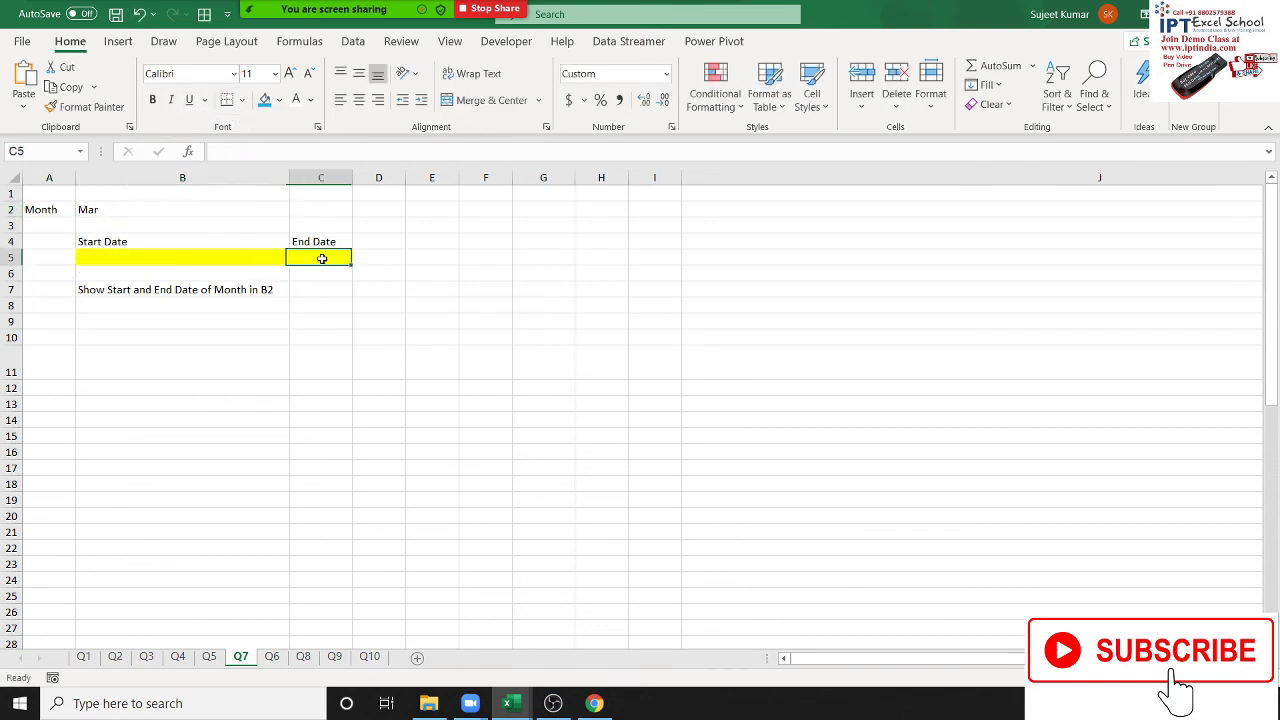
{"action": "left_click", "coordinate": [271, 656]}
{"action": "left_click", "coordinate": [239, 482]}
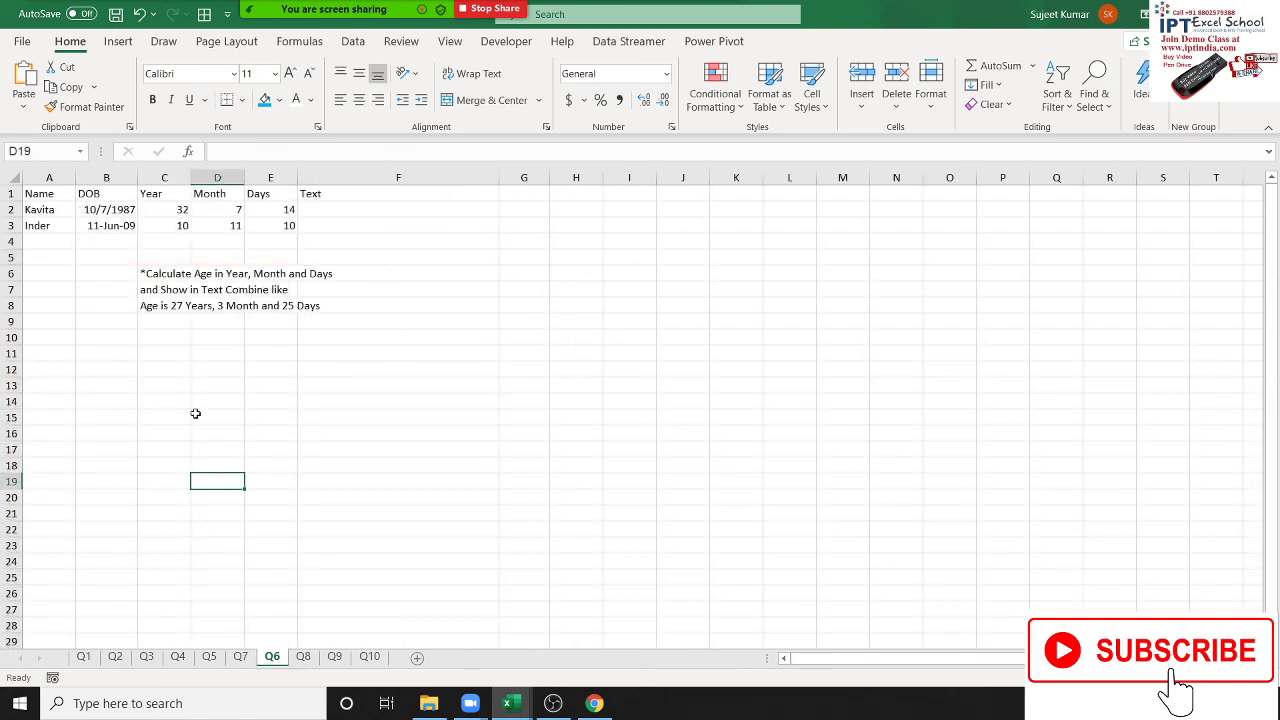
- Clear the Year, Month and Days answers in C2:E3 on sheet Q6
{"action": "left_click", "coordinate": [45, 213]}
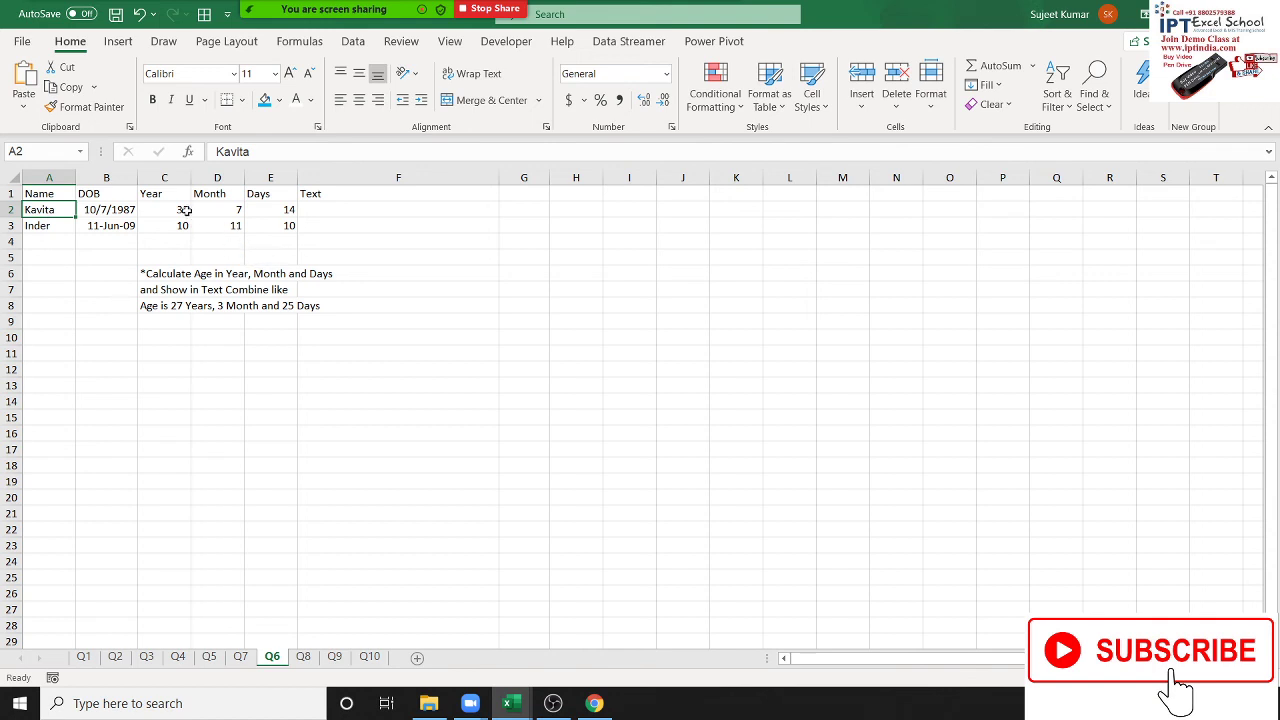
{"action": "left_click_drag", "start_coordinate": [185, 210], "coordinate": [265, 232]}
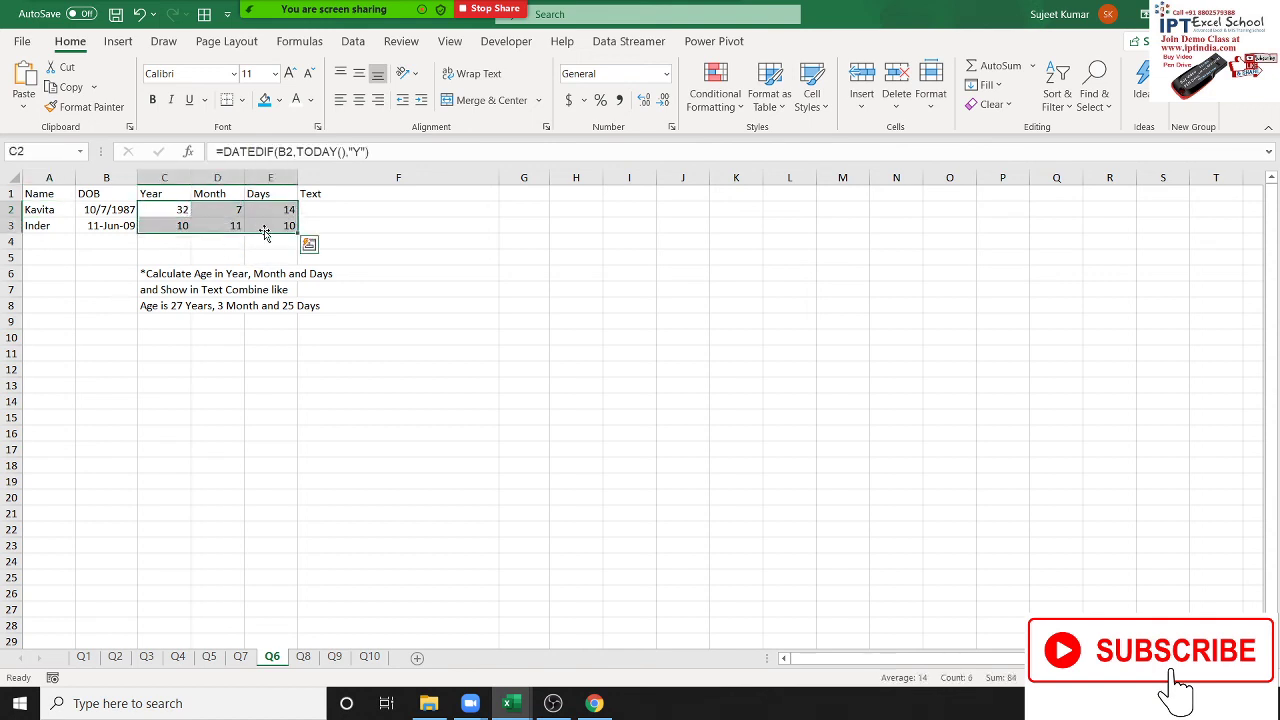
{"action": "key", "text": "Delete"}
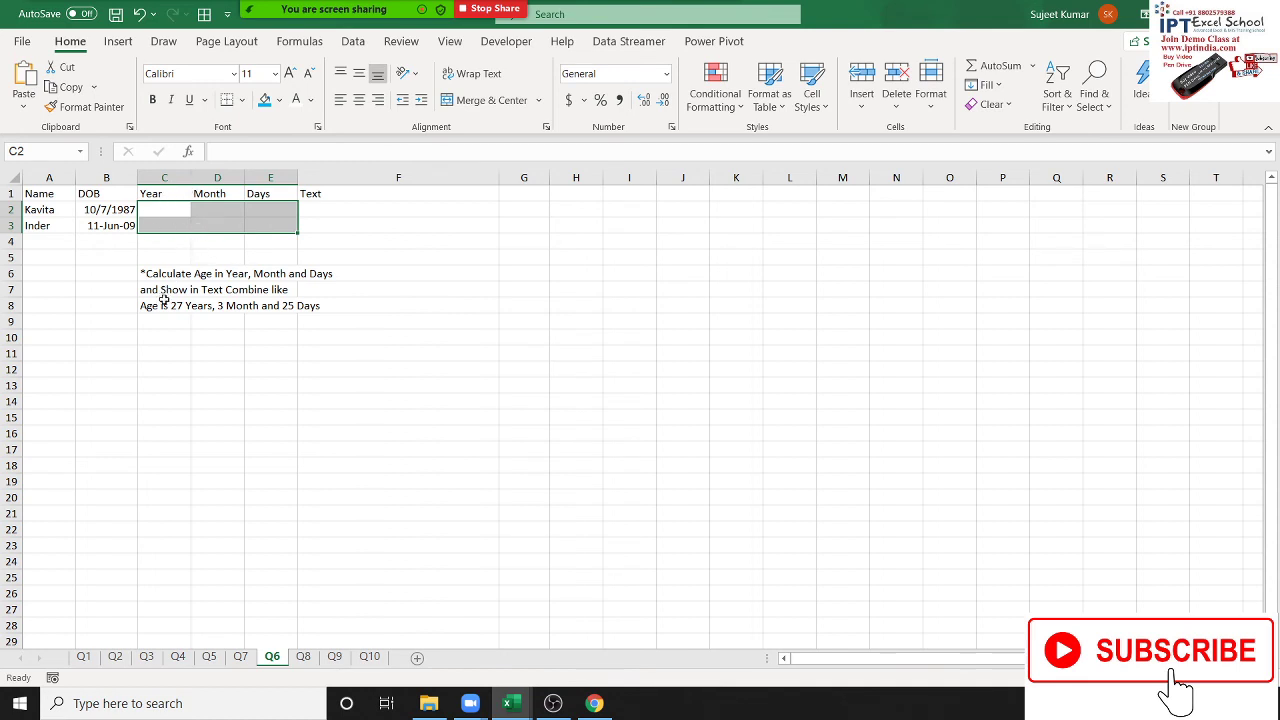
{"action": "left_click", "coordinate": [258, 351]}
- Review the four filled due dates B5:B8 on Q8, then move to sheet Q9
{"action": "left_click", "coordinate": [303, 656]}
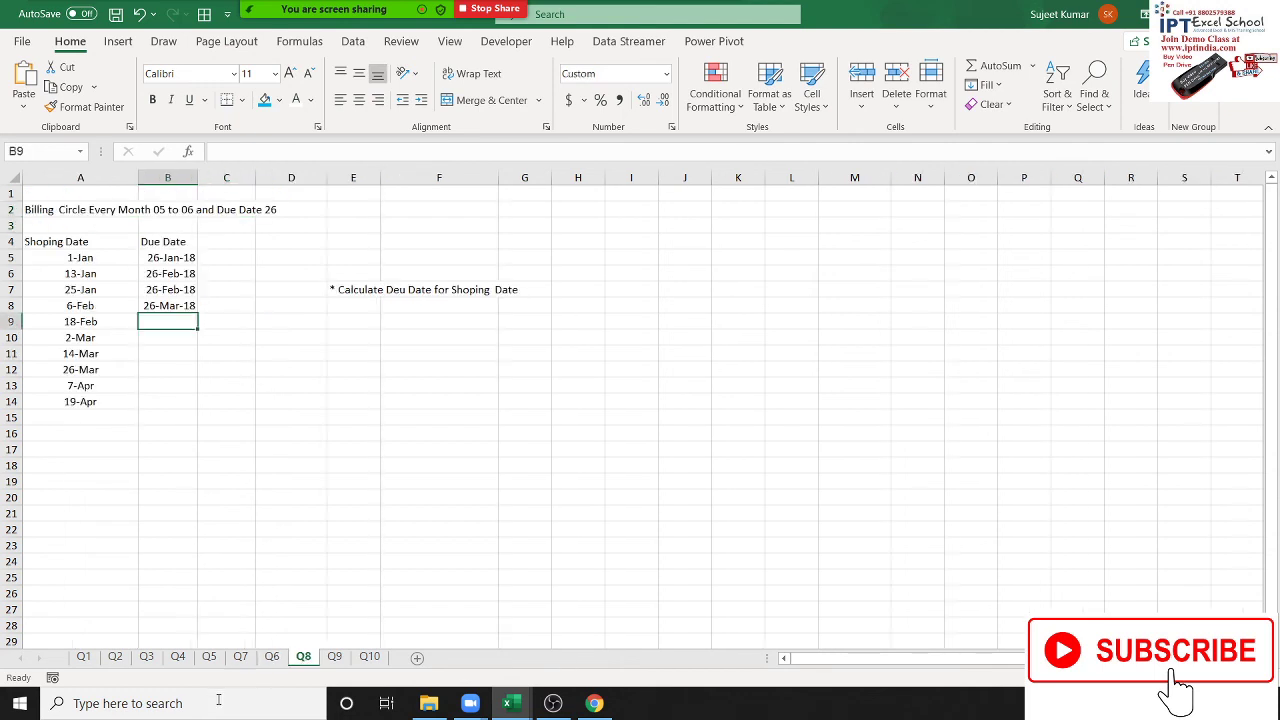
{"action": "left_click", "coordinate": [269, 382]}
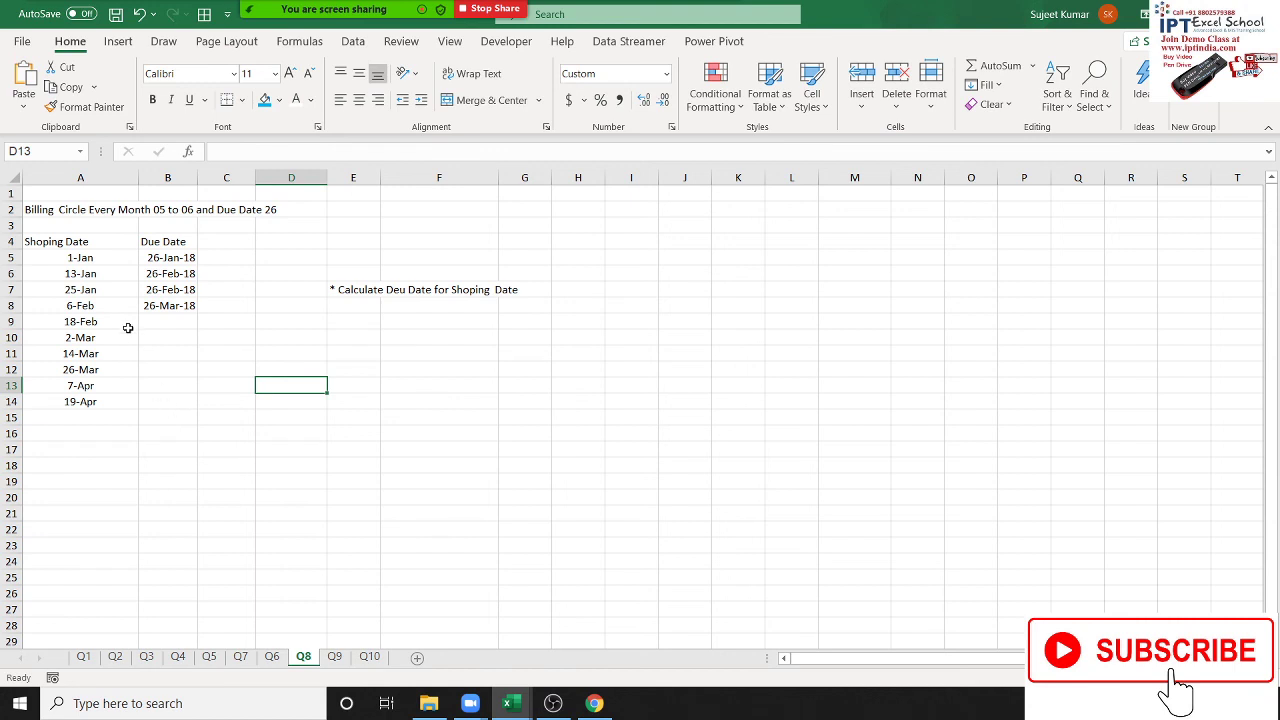
{"action": "left_click_drag", "start_coordinate": [157, 257], "coordinate": [160, 399]}
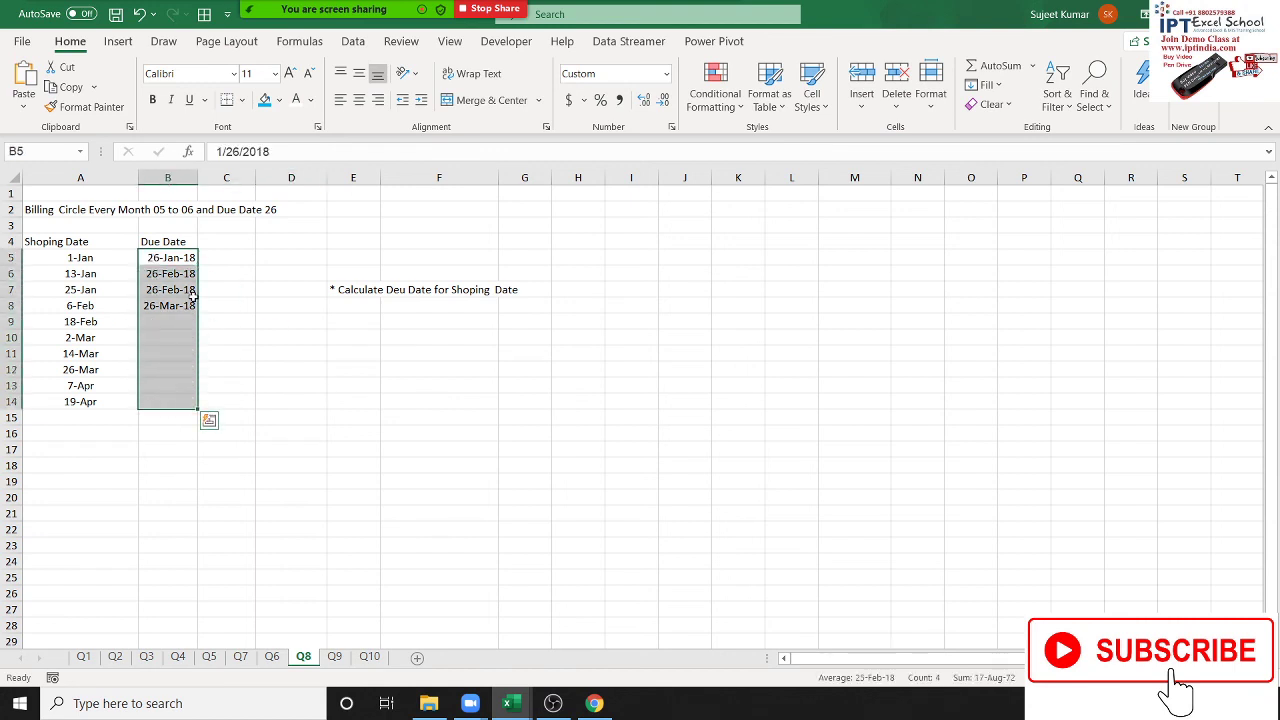
{"action": "mouse_move", "coordinate": [172, 305]}
{"action": "left_mouse_down"}
{"action": "mouse_move", "coordinate": [170, 258]}
{"action": "mouse_move", "coordinate": [163, 317]}
{"action": "left_mouse_up"}
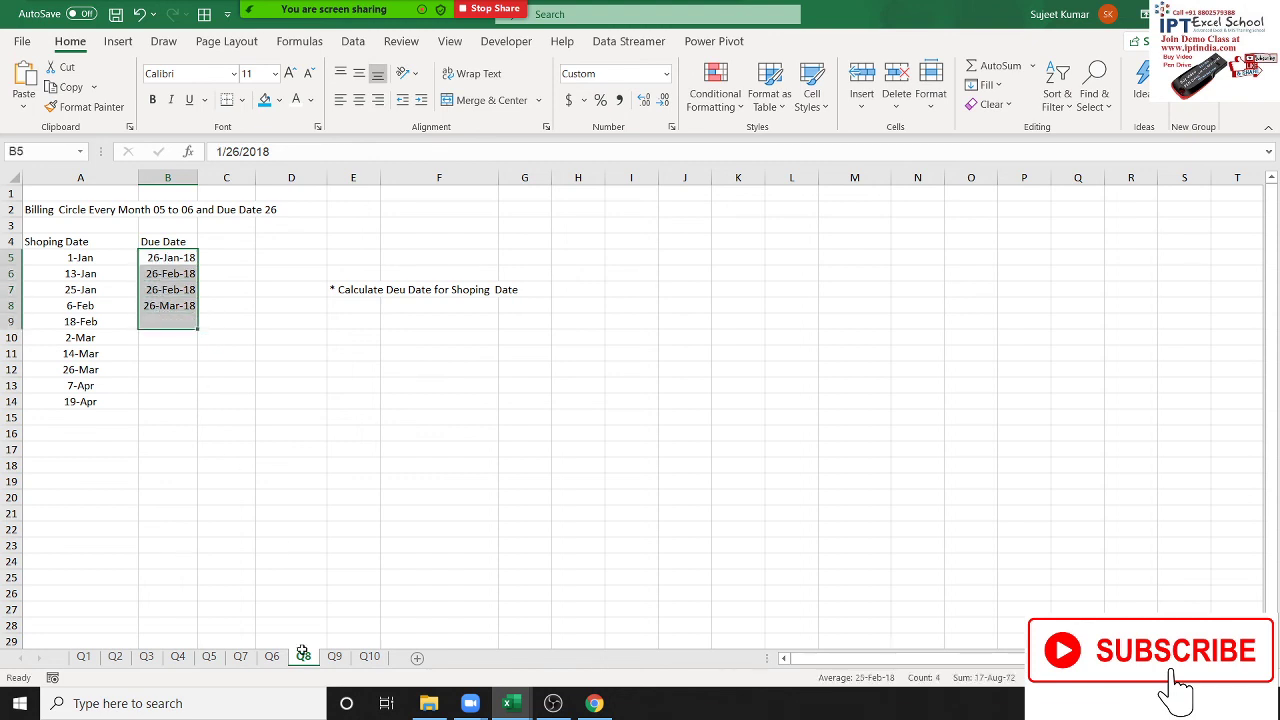
{"action": "left_click", "coordinate": [330, 658]}
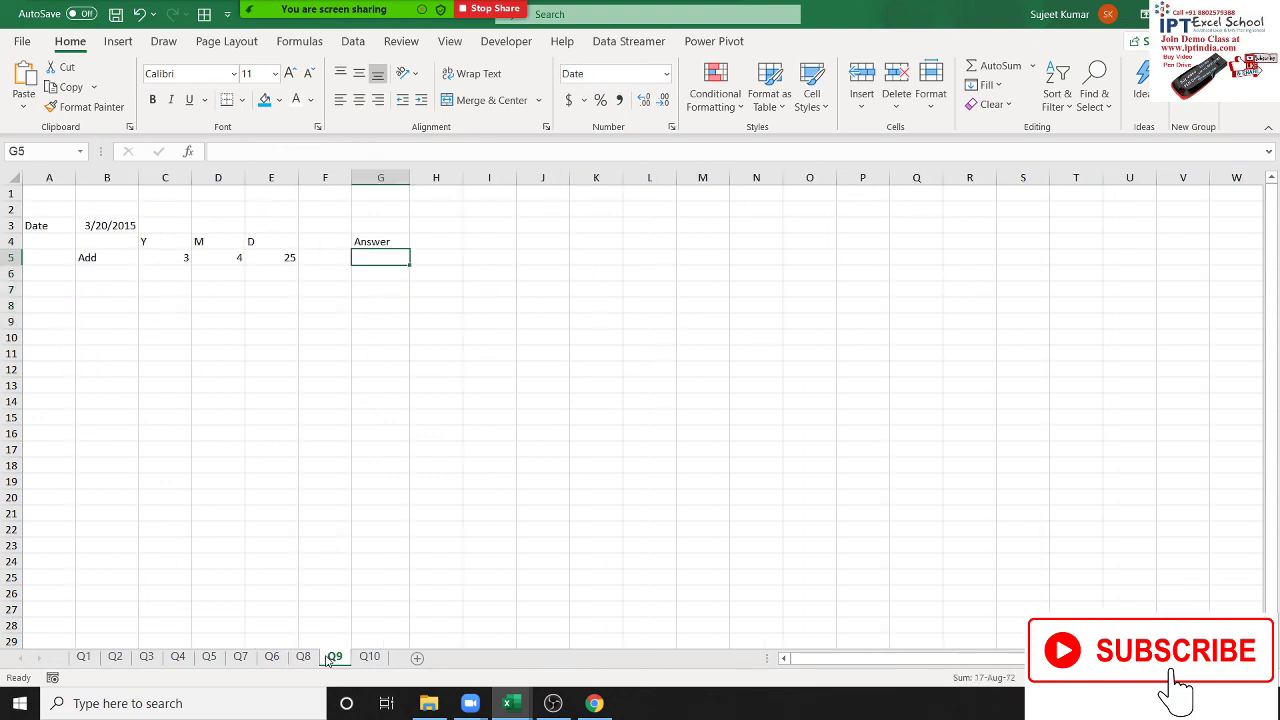
- Check Q9's start date 3/20/2015, the years, months and days to add, and the empty Answer cell
{"action": "left_click", "coordinate": [177, 399]}
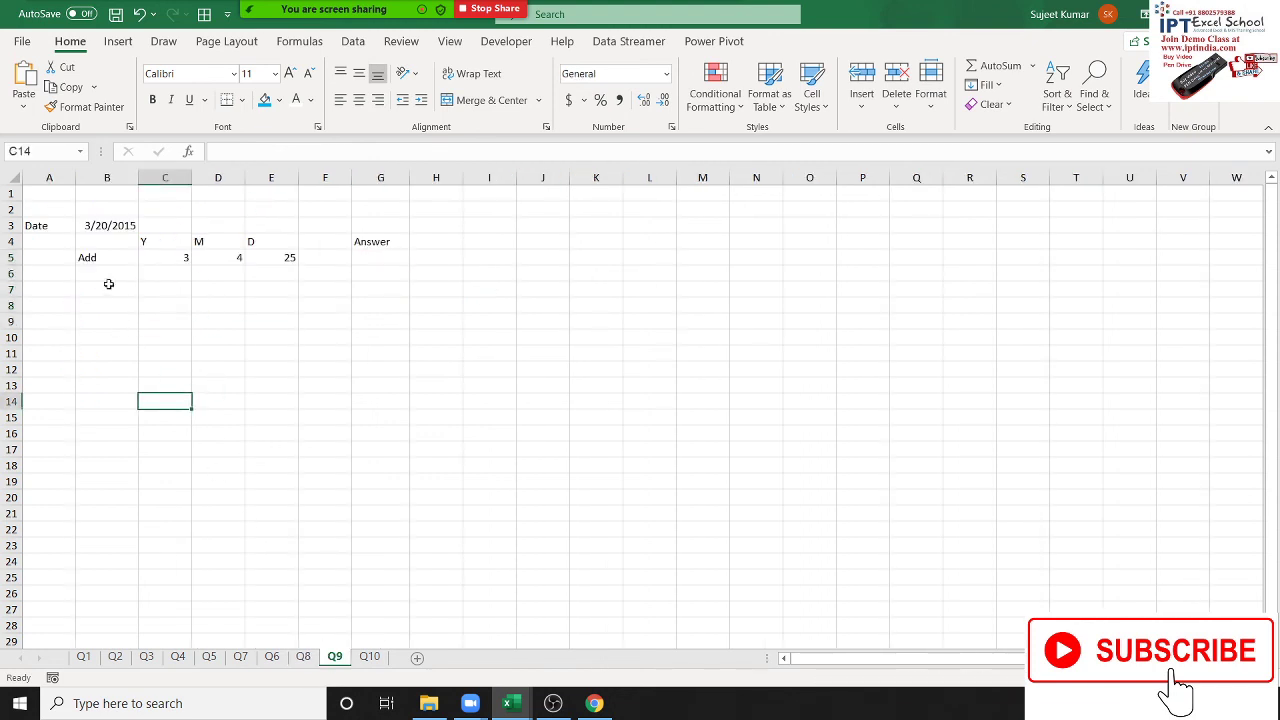
{"action": "left_click", "coordinate": [112, 230]}
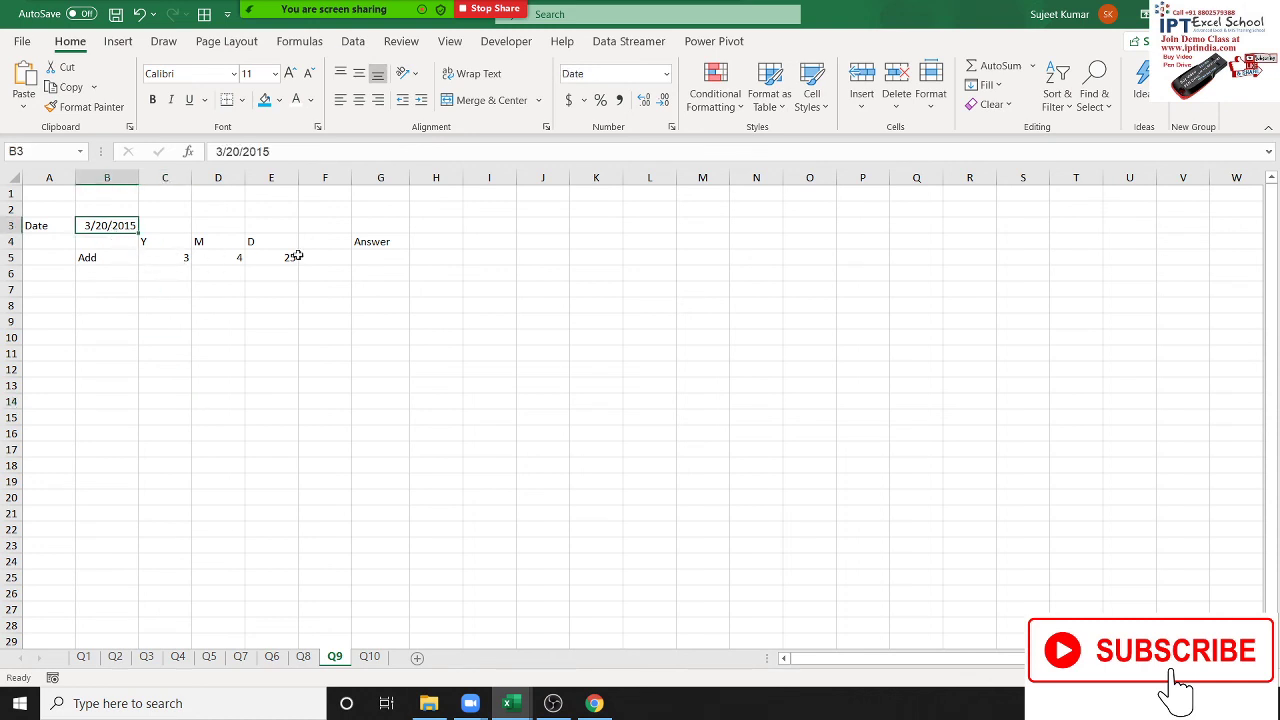
{"action": "left_click_drag", "start_coordinate": [158, 258], "coordinate": [270, 258]}
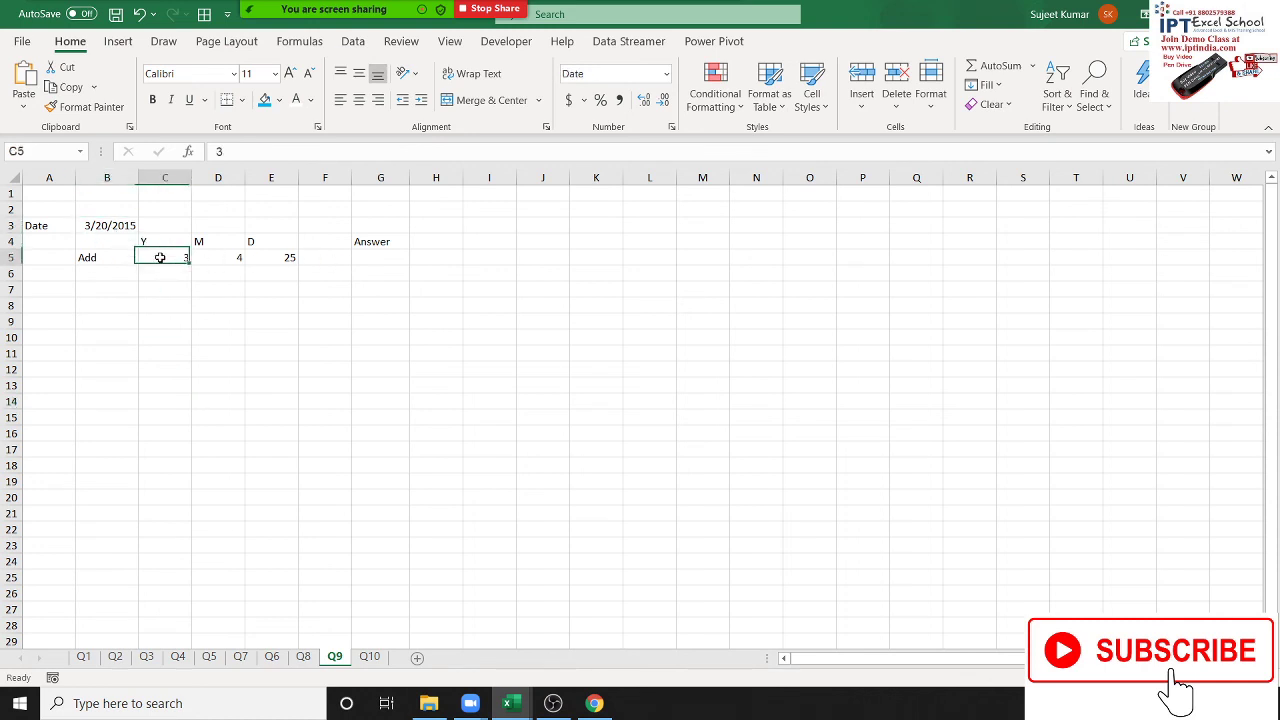
{"action": "left_click", "coordinate": [378, 258]}
- Review the Q10 working hours table's times and answer cells, then switch to Chrome
{"action": "left_click", "coordinate": [369, 657]}
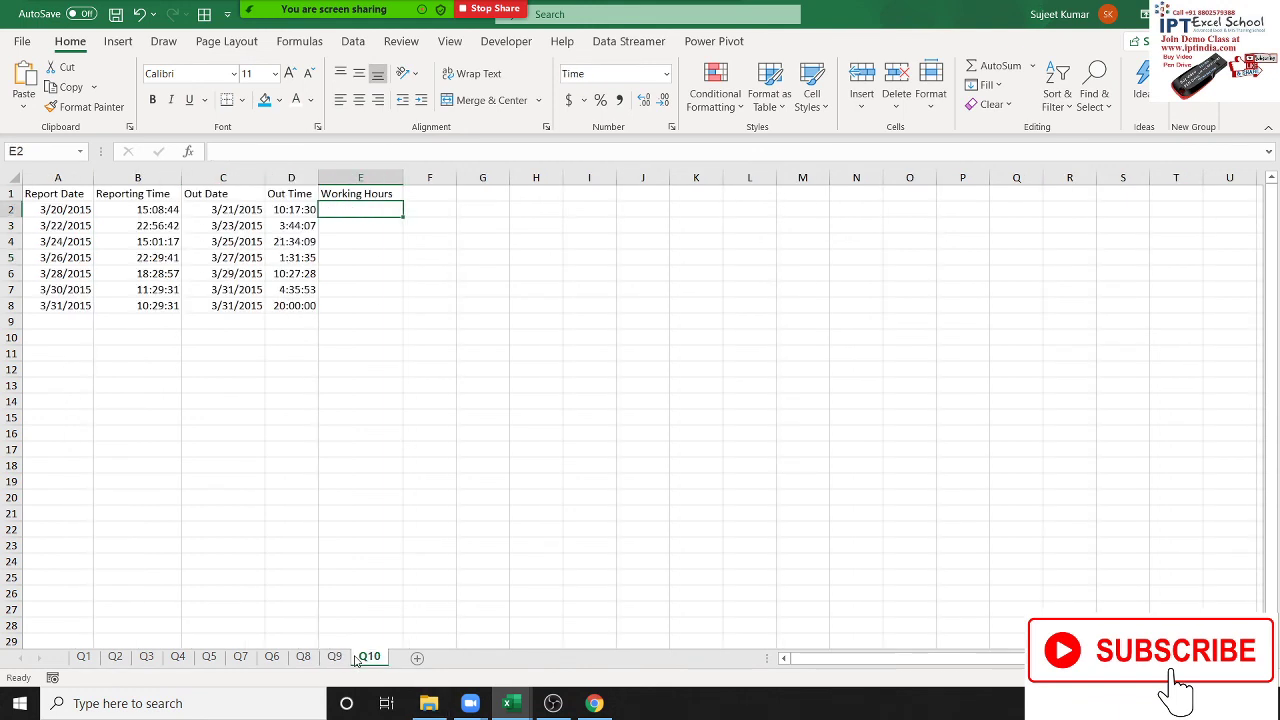
{"action": "left_click", "coordinate": [222, 455]}
{"action": "left_click_drag", "start_coordinate": [291, 210], "coordinate": [291, 273]}
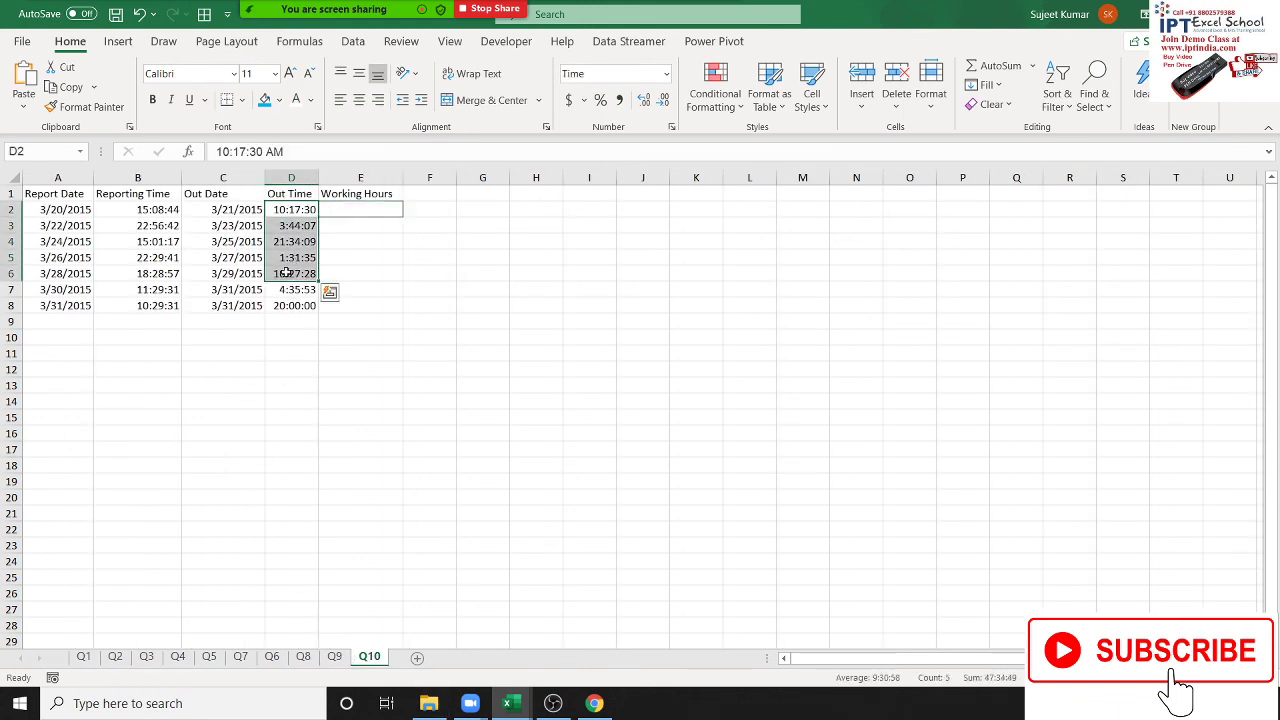
{"action": "left_click_drag", "start_coordinate": [346, 209], "coordinate": [357, 273]}
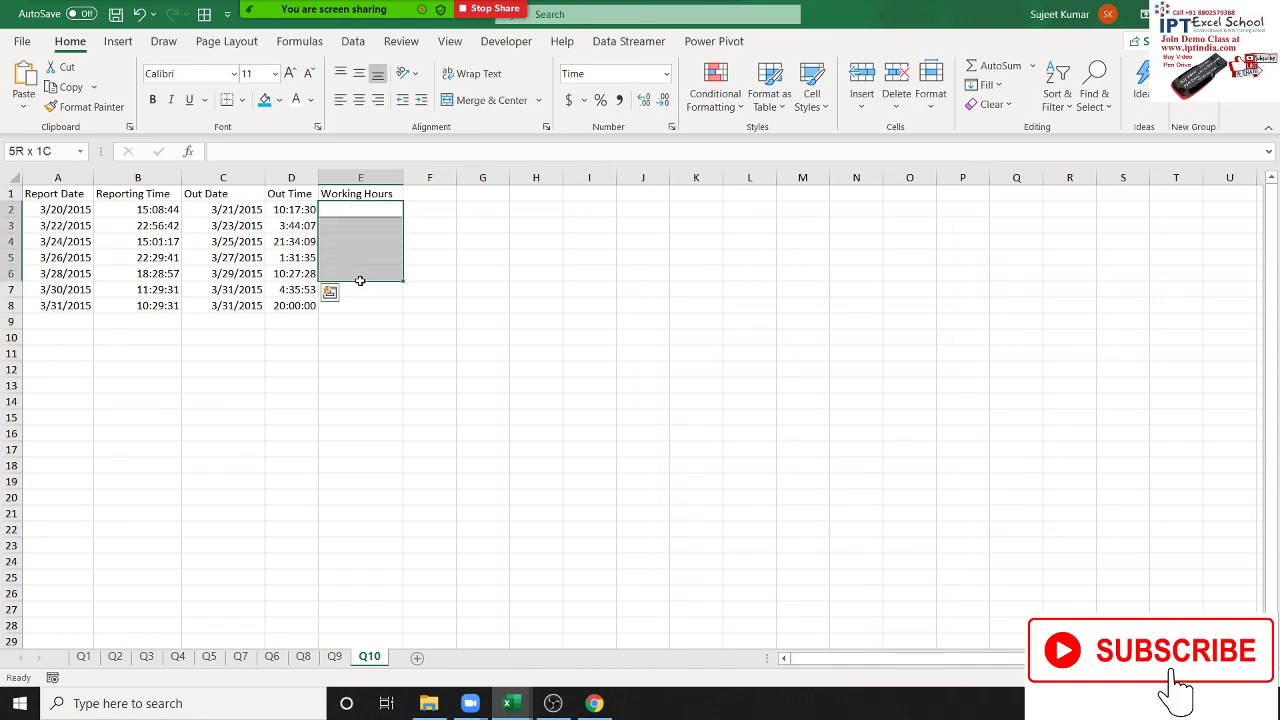
{"action": "left_click", "coordinate": [30, 211]}
{"action": "left_click", "coordinate": [162, 215]}
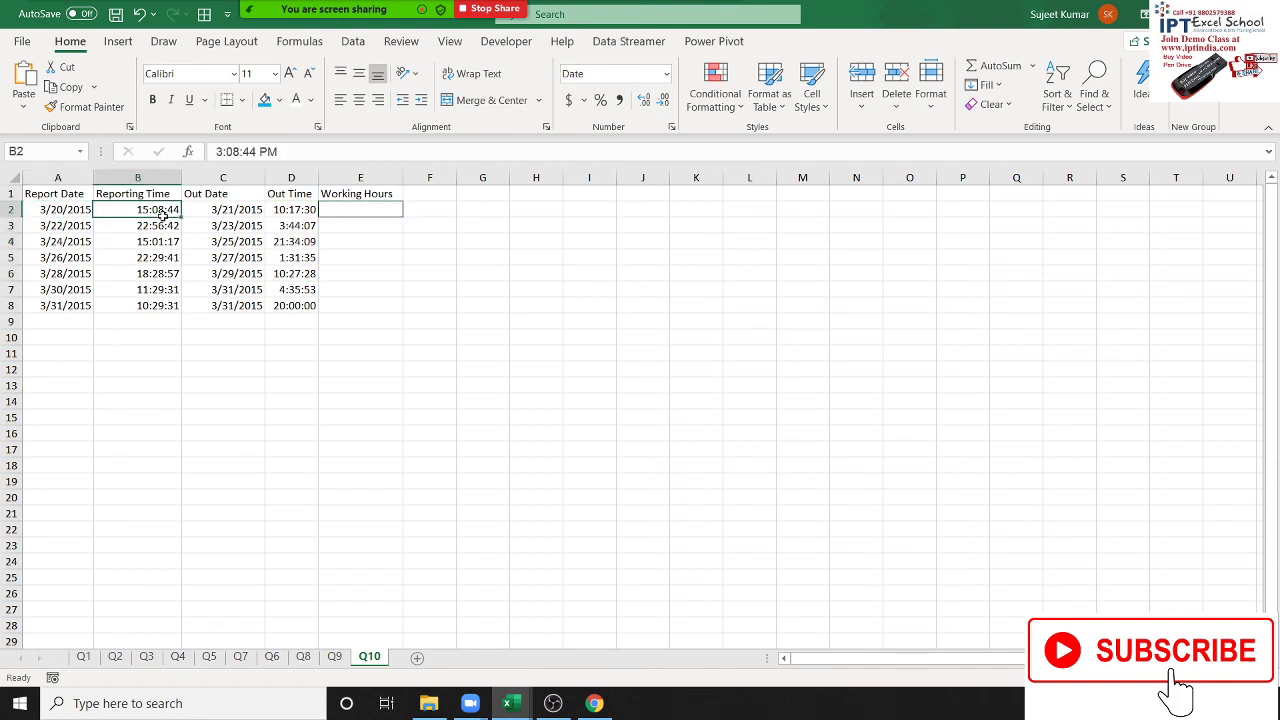
{"action": "mouse_move", "coordinate": [221, 215]}
{"action": "left_mouse_down"}
{"action": "mouse_move", "coordinate": [352, 244]}
{"action": "mouse_move", "coordinate": [357, 306]}
{"action": "left_mouse_up"}
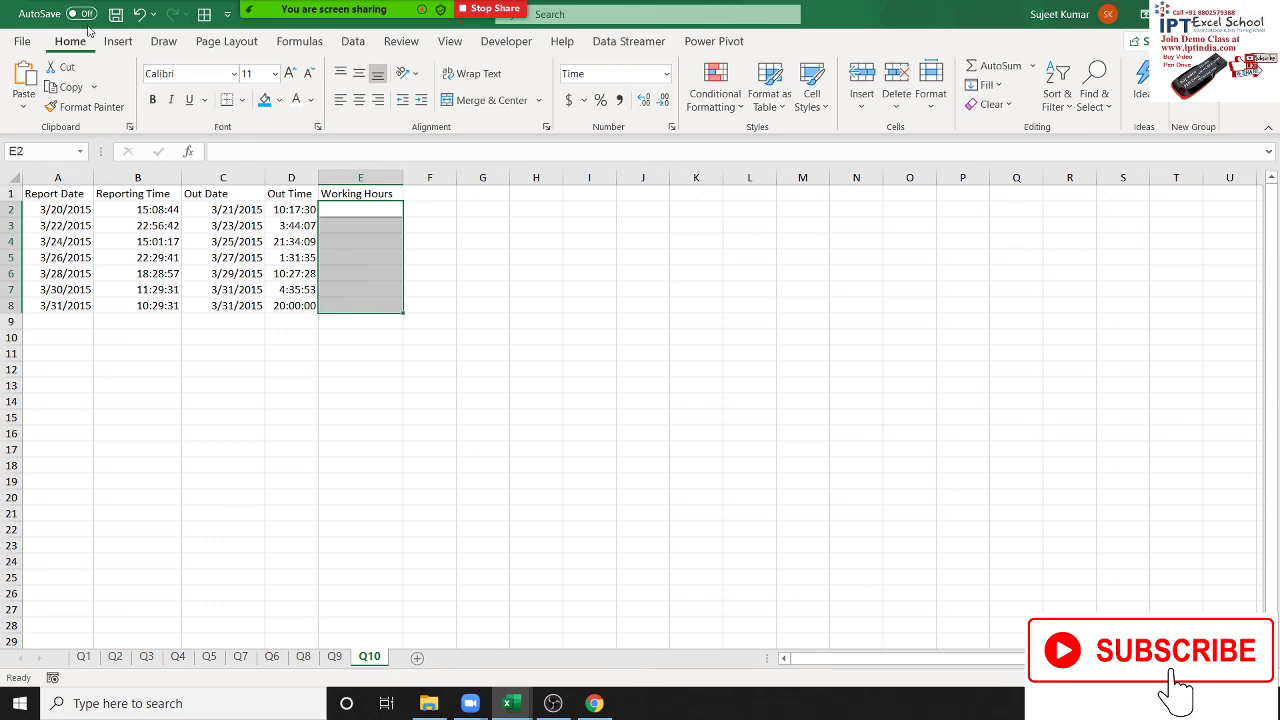
{"action": "left_click", "coordinate": [594, 703]}
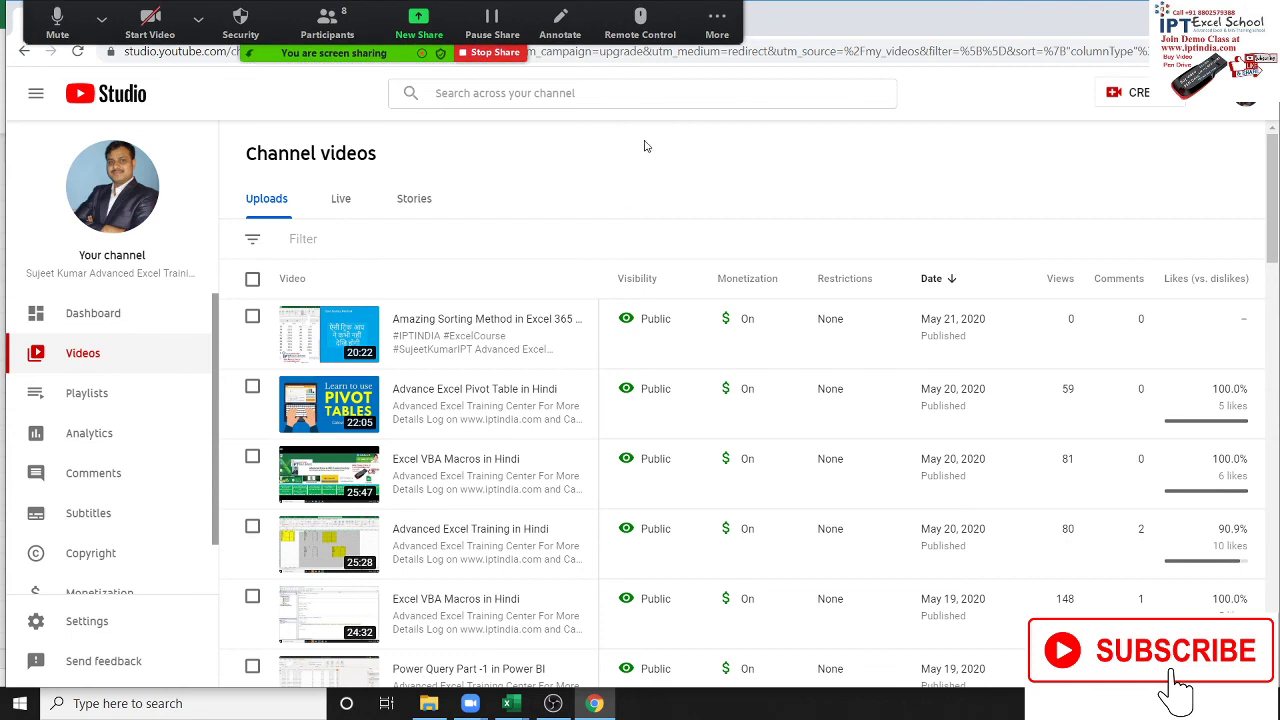
- Open a new blank Chrome tab with Ctrl+T
{"action": "key", "text": "ctrl+t"}
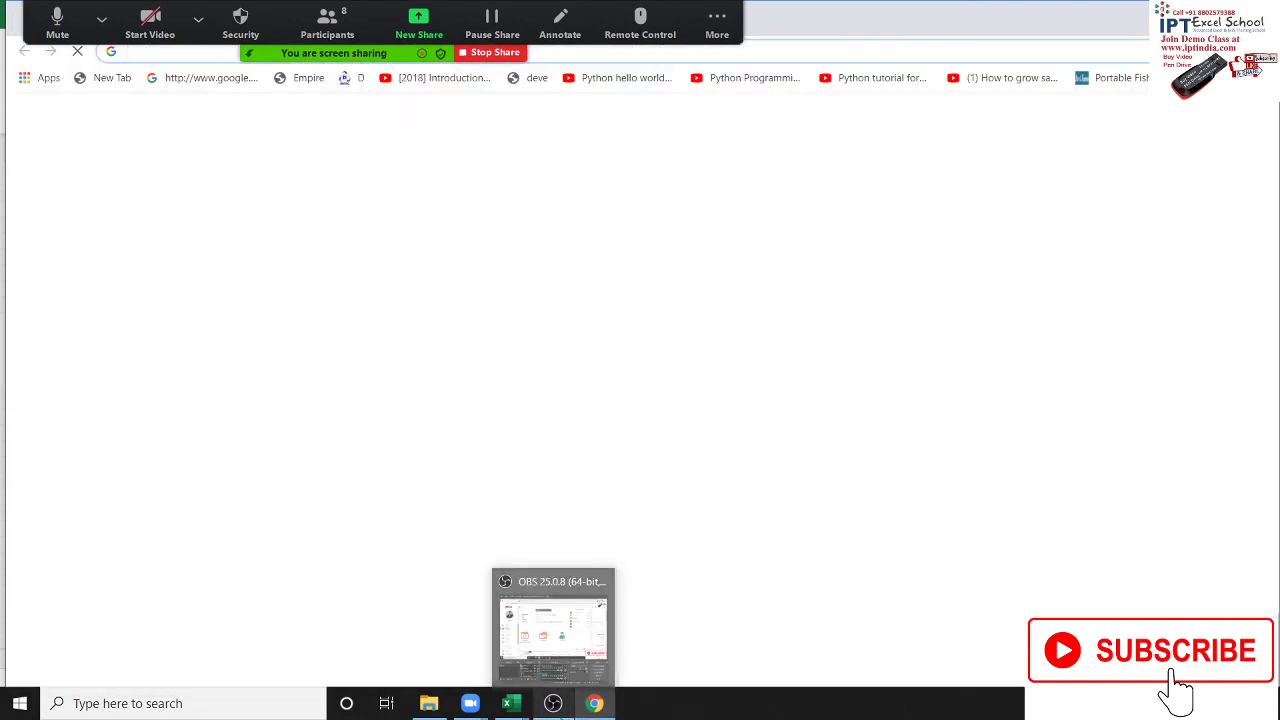